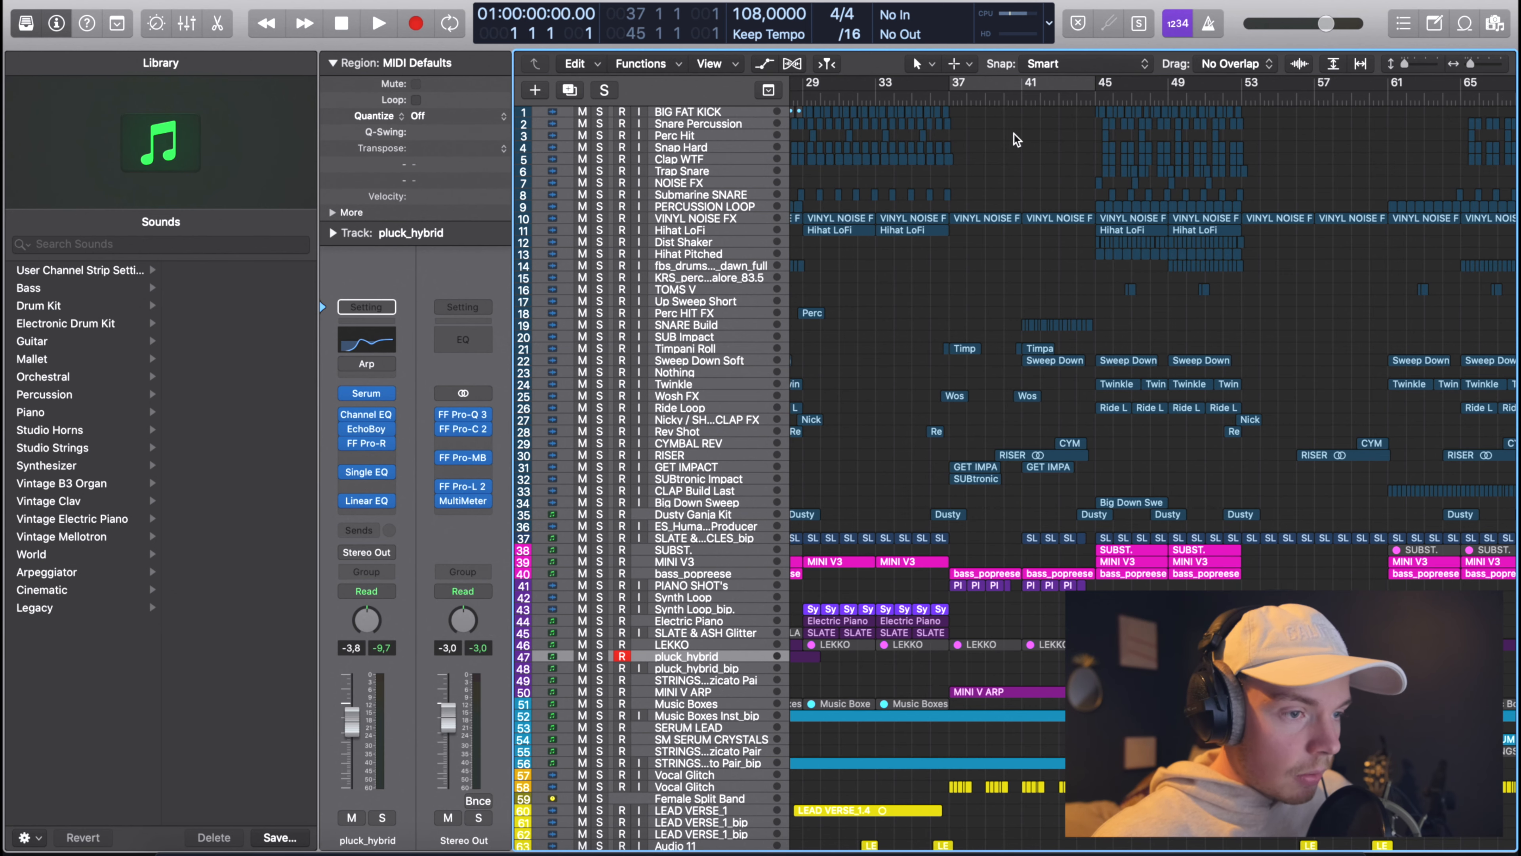
Set an active cycle range from bar 45 to bar 53 in the arrangement.
{"action": "scroll", "coordinate": [1018, 134], "scroll_direction": "right", "scroll_amount": 3}
{"action": "left_click_drag", "start_coordinate": [999, 91], "coordinate": [1140, 91]}
{"action": "key", "text": "super+Right"}
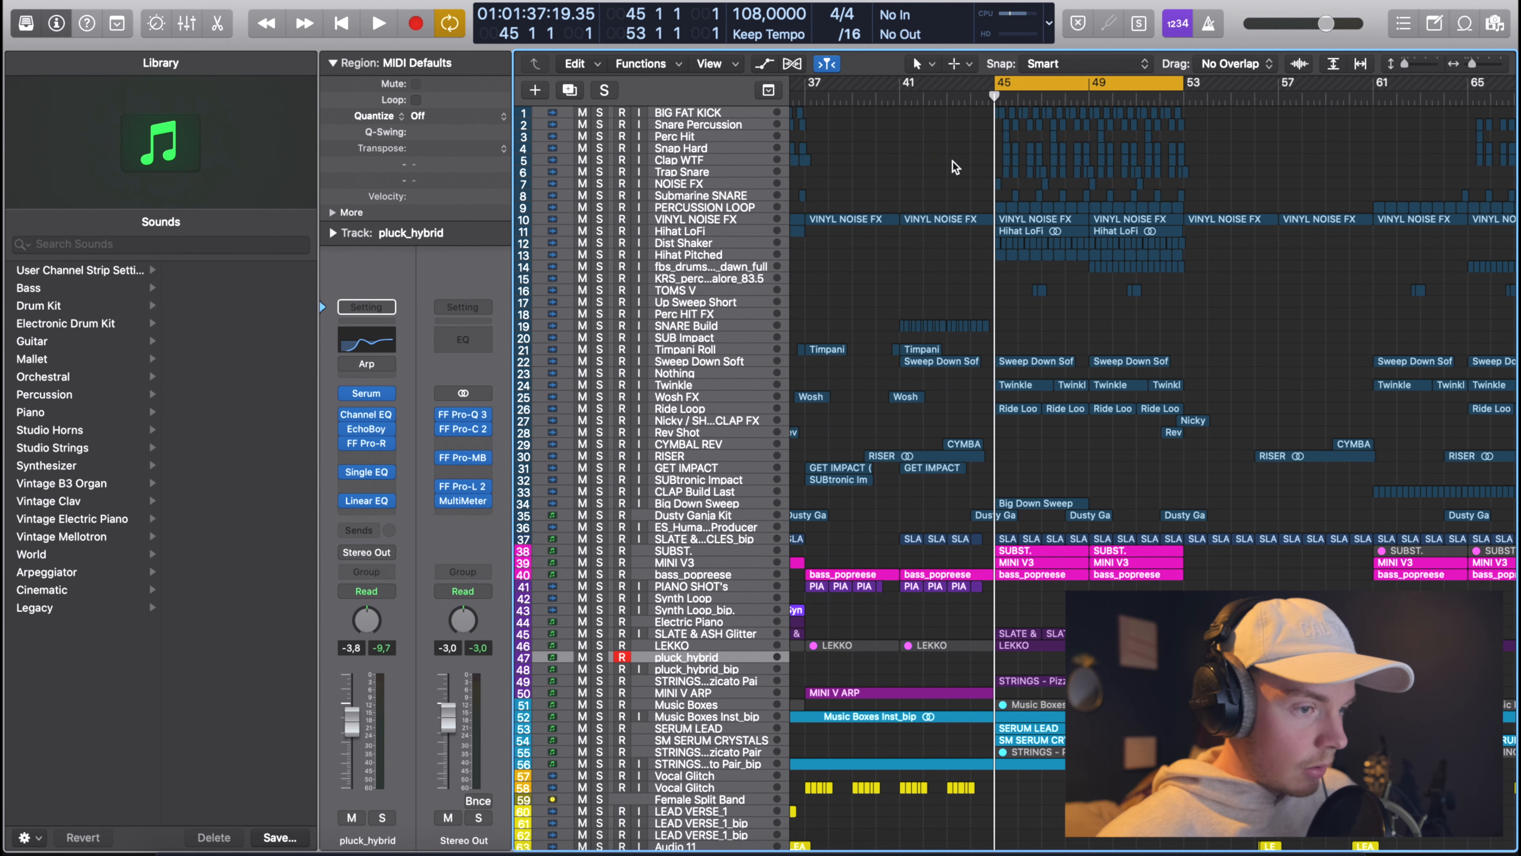
Play the full mix from shortly before bar 45 to about bar 49 and stop playback.
{"action": "scroll", "coordinate": [953, 160], "scroll_direction": "right", "scroll_amount": 1}
{"action": "key", "text": "super+Right"}
{"action": "scroll", "coordinate": [913, 155], "scroll_direction": "right", "scroll_amount": 2}
{"action": "scroll", "coordinate": [913, 157], "scroll_direction": "right", "scroll_amount": 1}
{"action": "left_click", "coordinate": [883, 101]}
{"action": "key", "text": "space"}
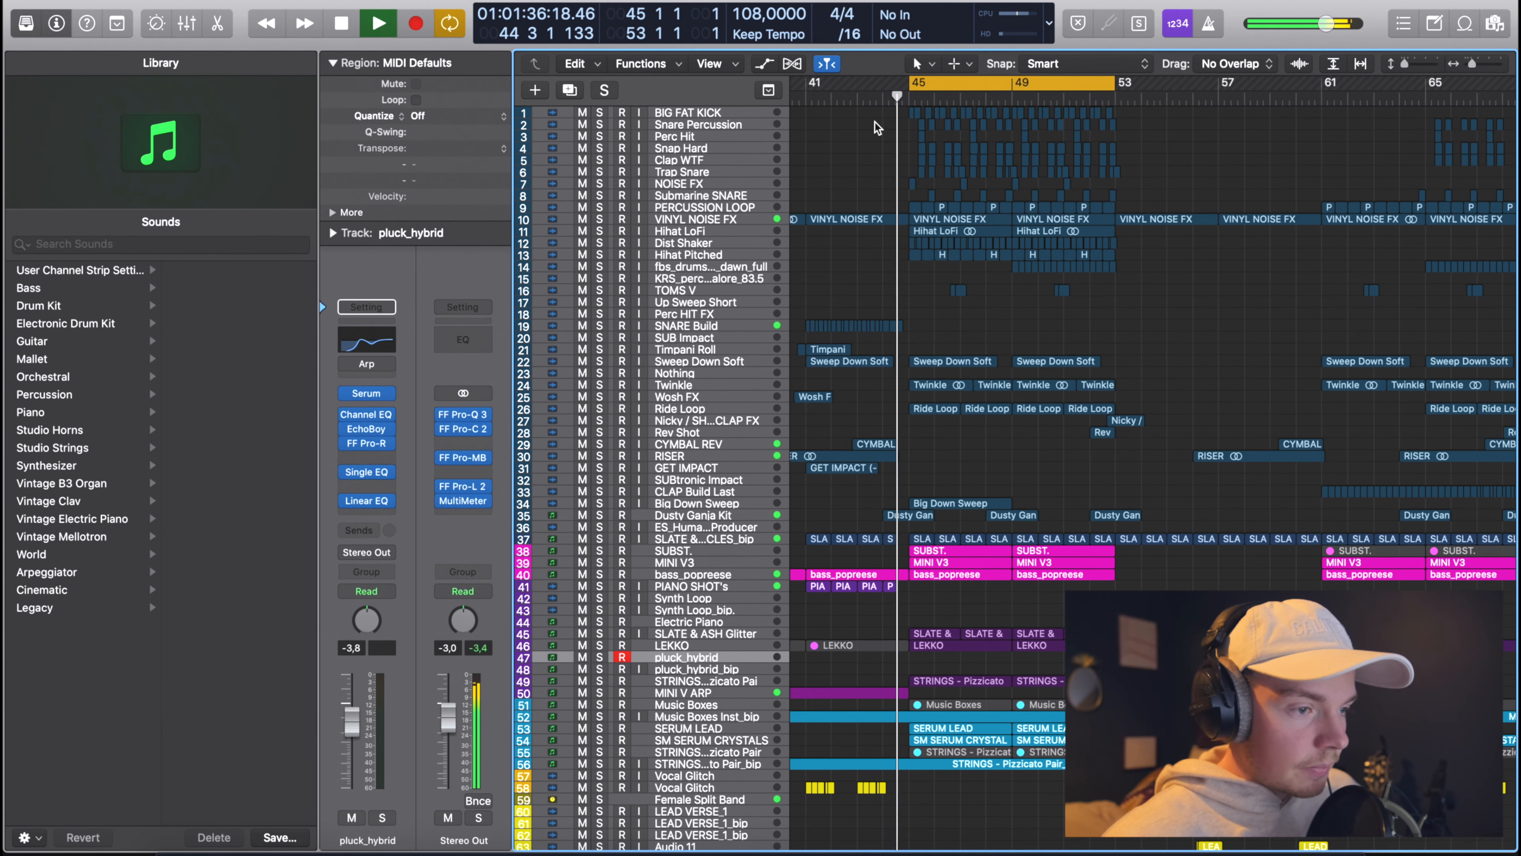
{"action": "scroll", "coordinate": [881, 132], "scroll_direction": "right", "scroll_amount": 2}
{"action": "scroll", "coordinate": [864, 134], "scroll_direction": "left", "scroll_amount": 2}
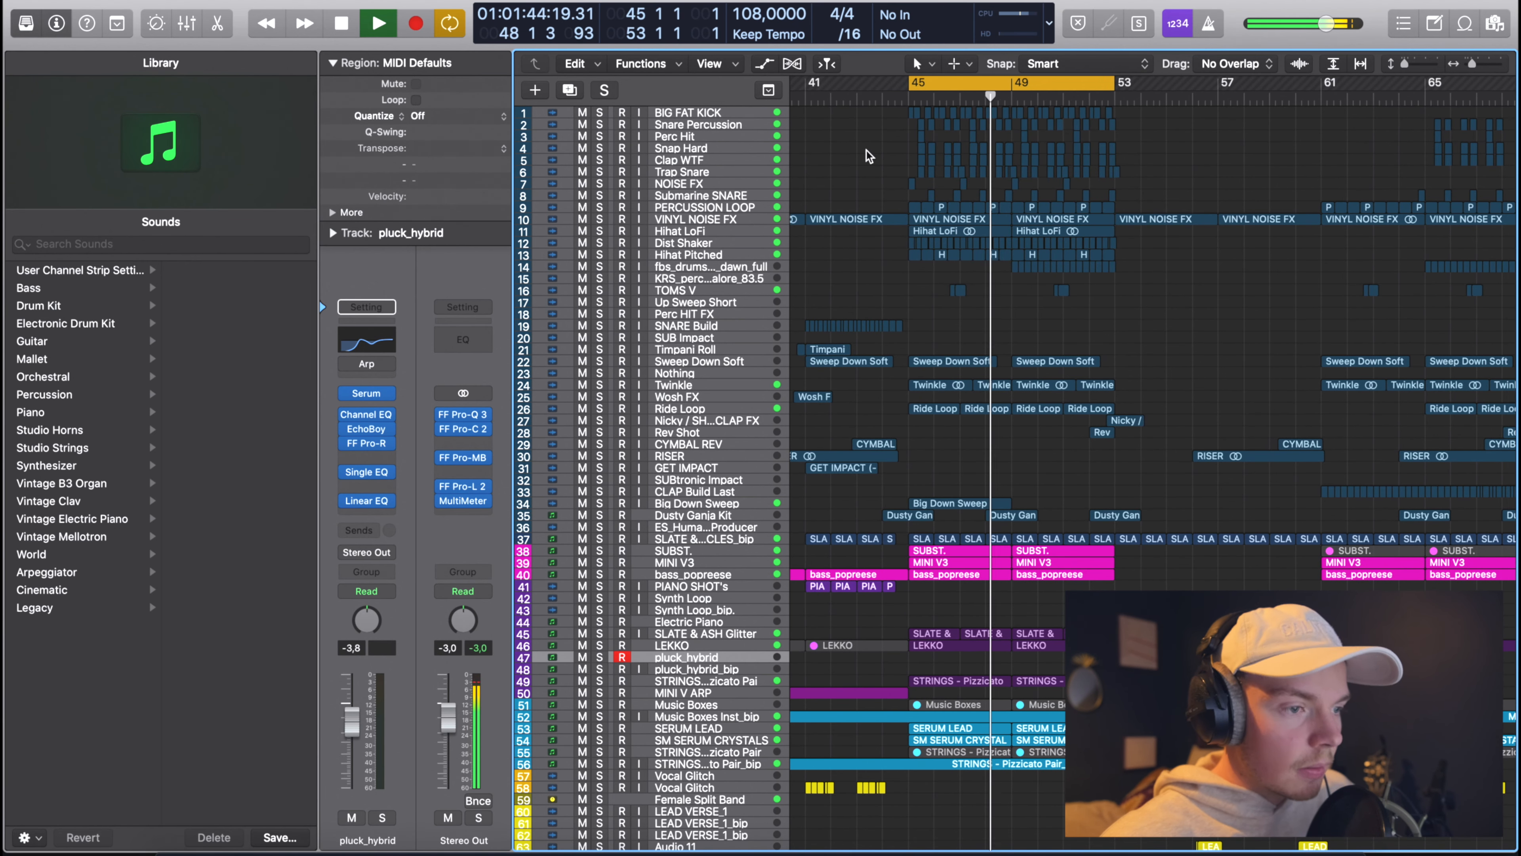
{"action": "key", "text": "space"}
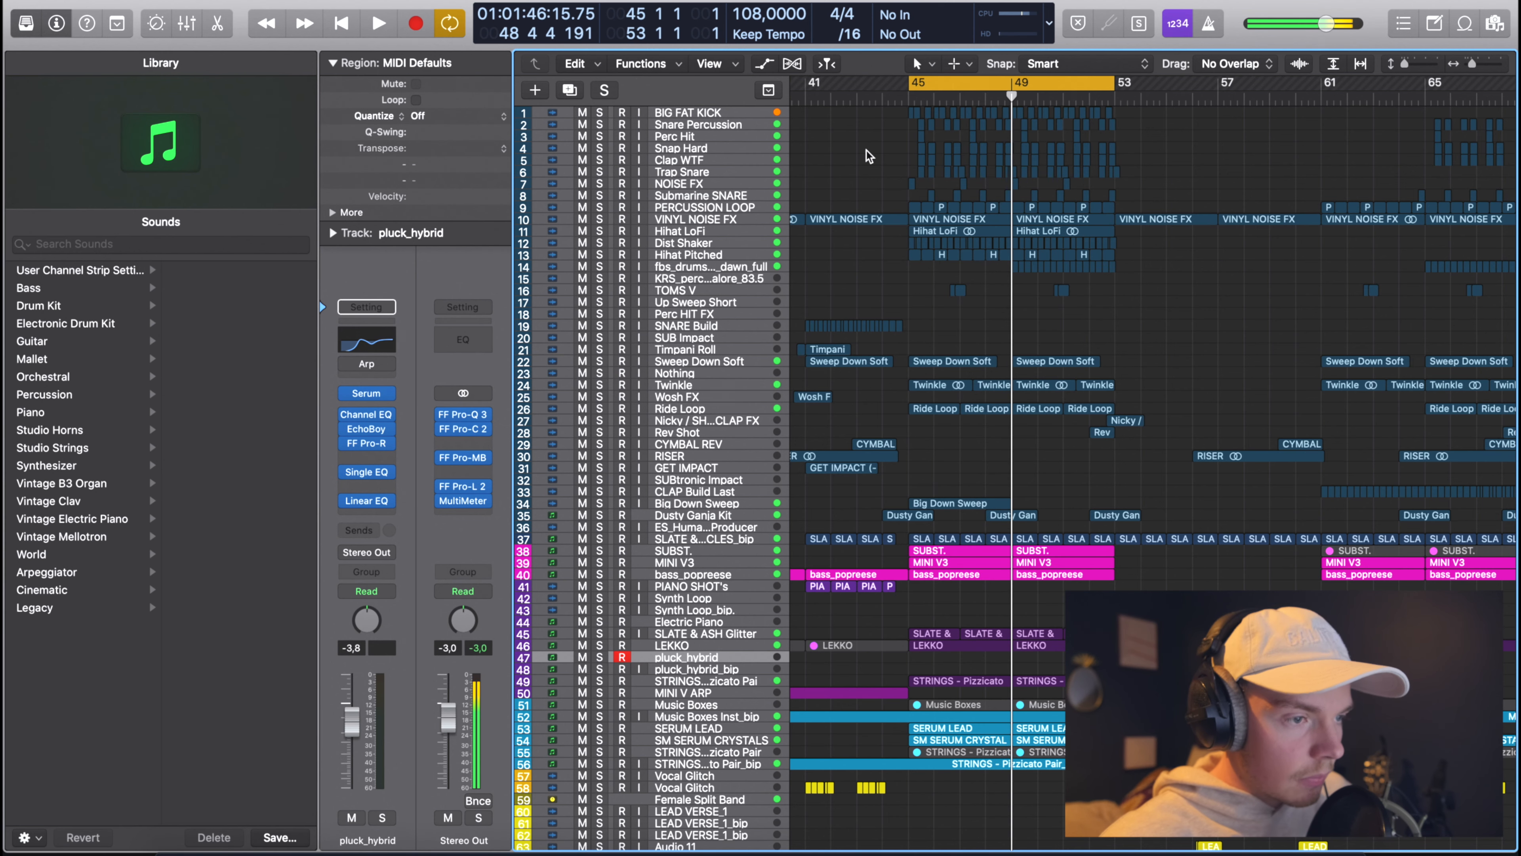
Solo drum tracks 1 to 14, BIG FAT KICK through fbs_drums, and play them from bar 45.
{"action": "left_click", "coordinate": [908, 99]}
{"action": "left_click_drag", "start_coordinate": [601, 115], "coordinate": [602, 271]}
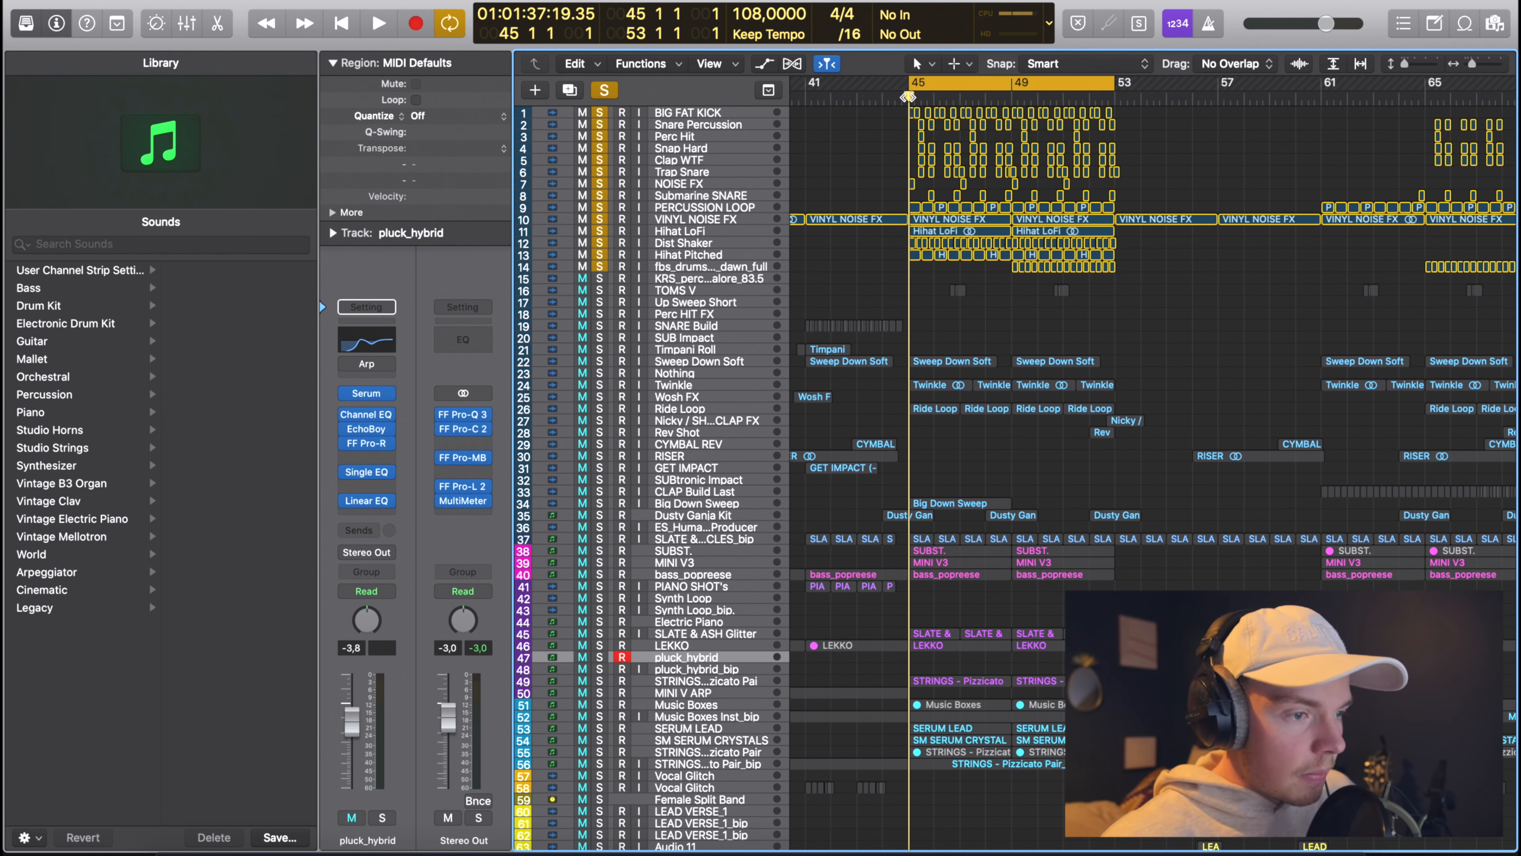
{"action": "key", "text": "space"}
Enlarge the tracks around the bar 45 to 53 drum regions while listening, and stop playback.
{"action": "key", "text": "super+Right"}
{"action": "key", "text": "super+Right"}
{"action": "key", "text": "super+Right"}
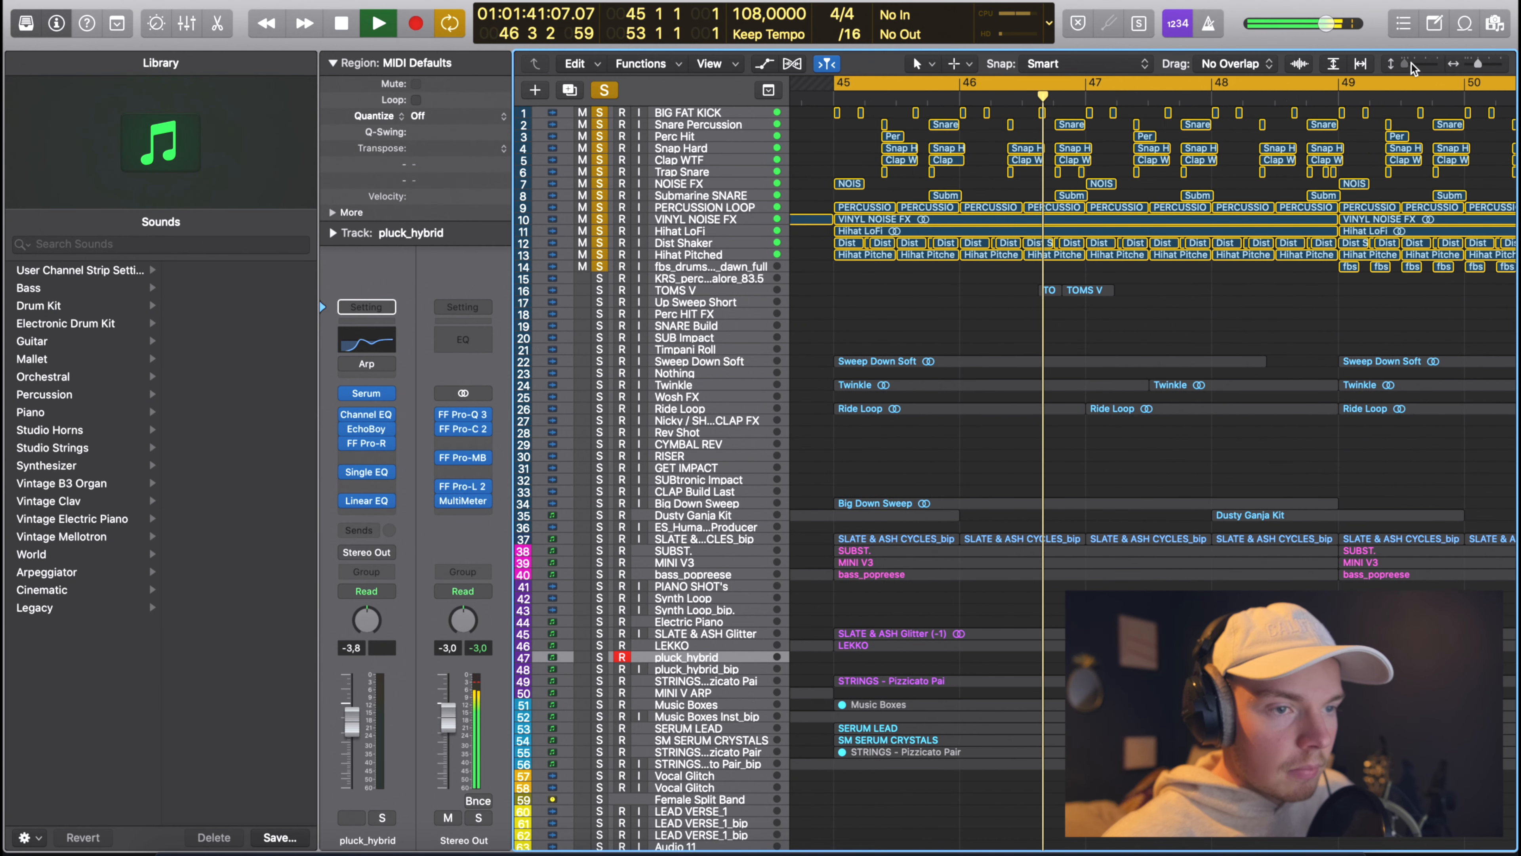
{"action": "left_click_drag", "start_coordinate": [1407, 63], "coordinate": [1418, 63]}
{"action": "scroll", "coordinate": [1075, 218], "scroll_direction": "up", "scroll_amount": 10}
{"action": "scroll", "coordinate": [1075, 217], "scroll_direction": "up", "scroll_amount": 10}
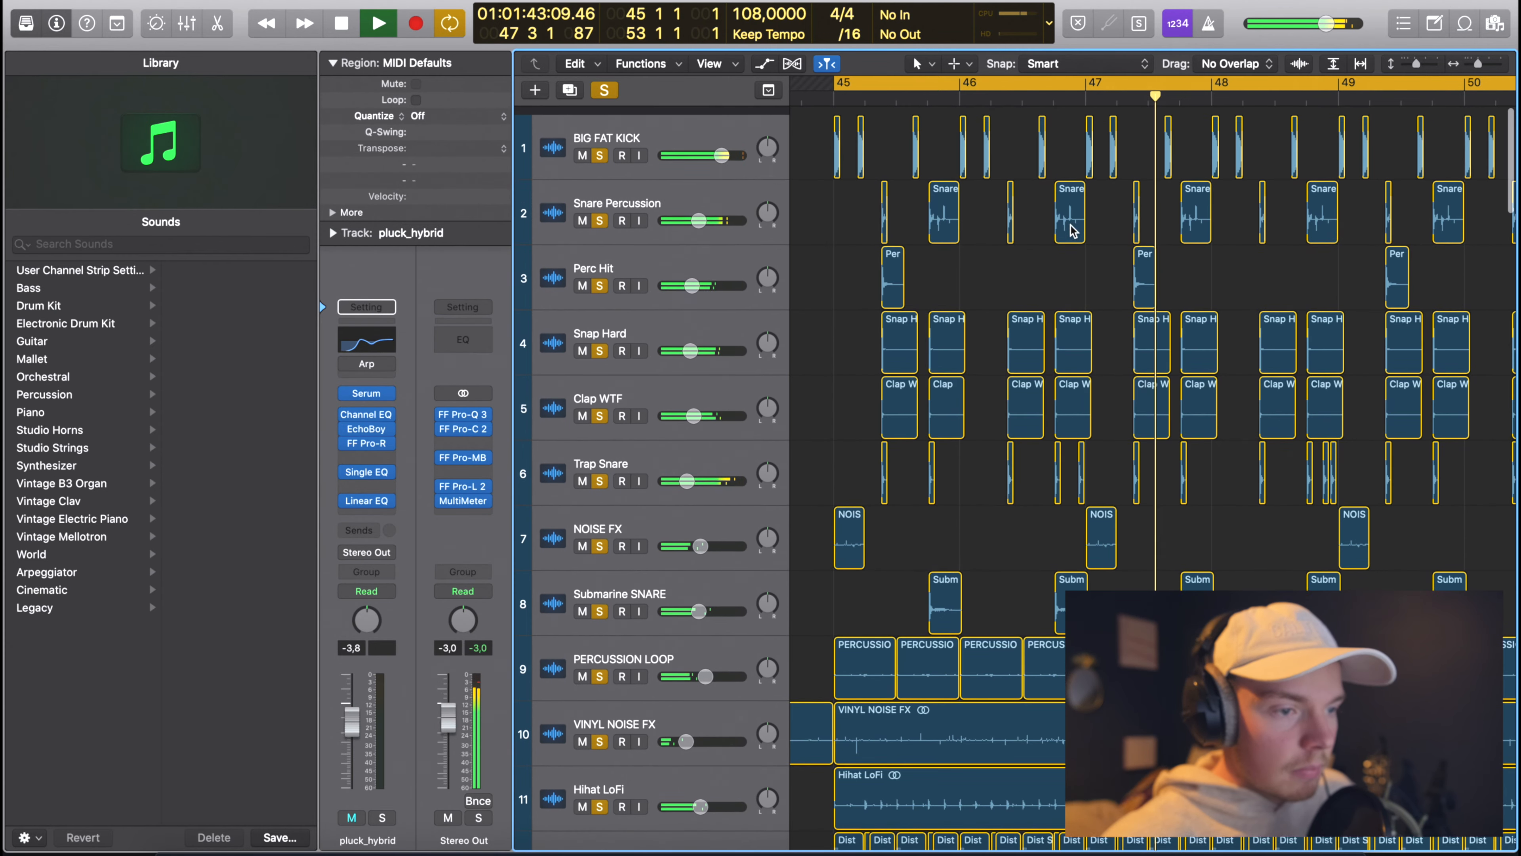
{"action": "key", "text": "super+Left"}
{"action": "left_click_drag", "start_coordinate": [1419, 66], "coordinate": [1415, 67]}
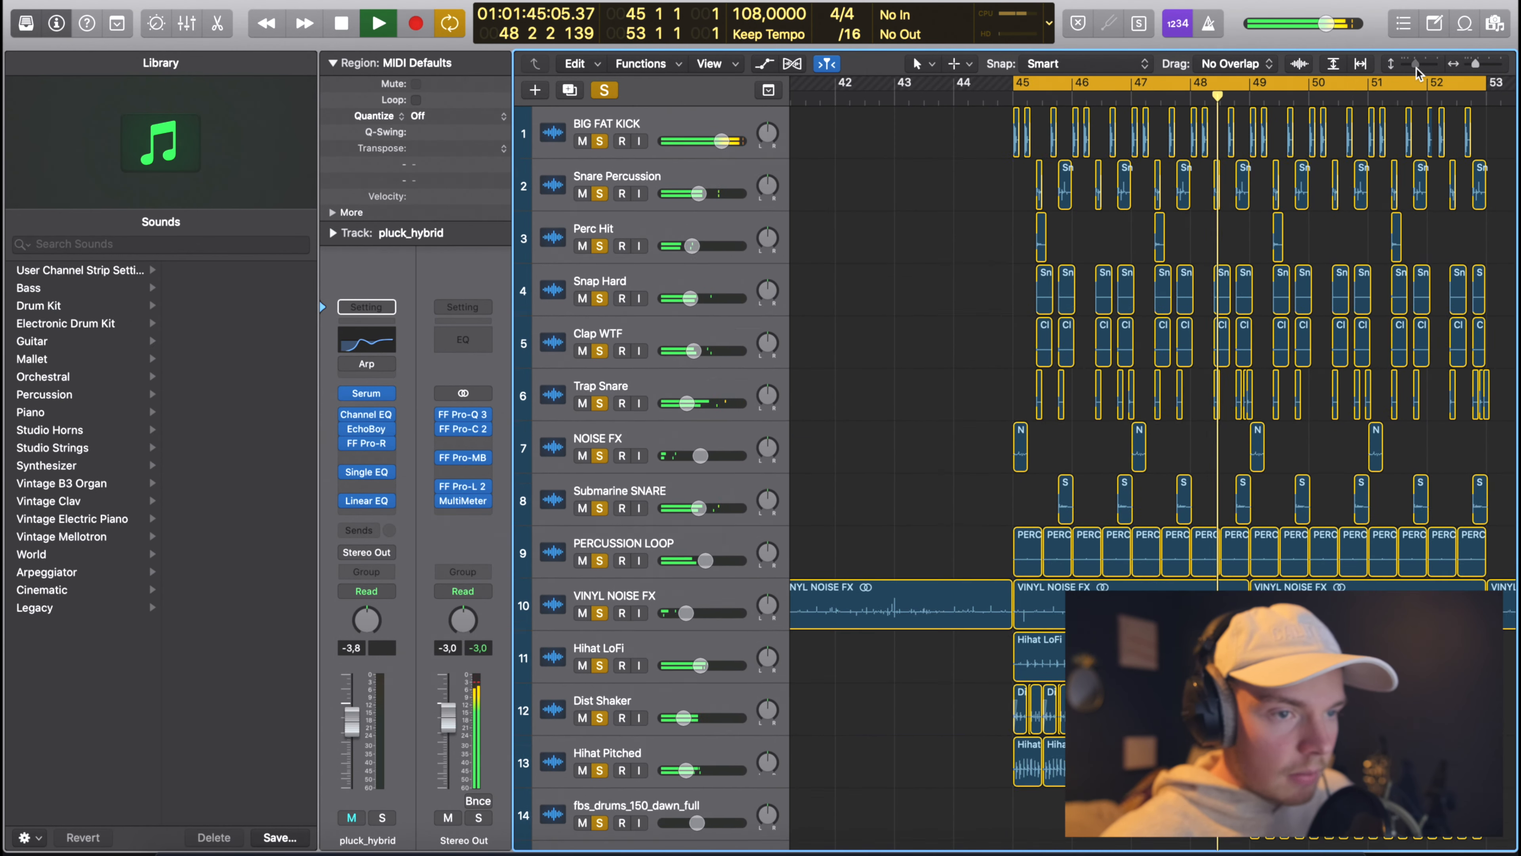
{"action": "key", "text": "space"}
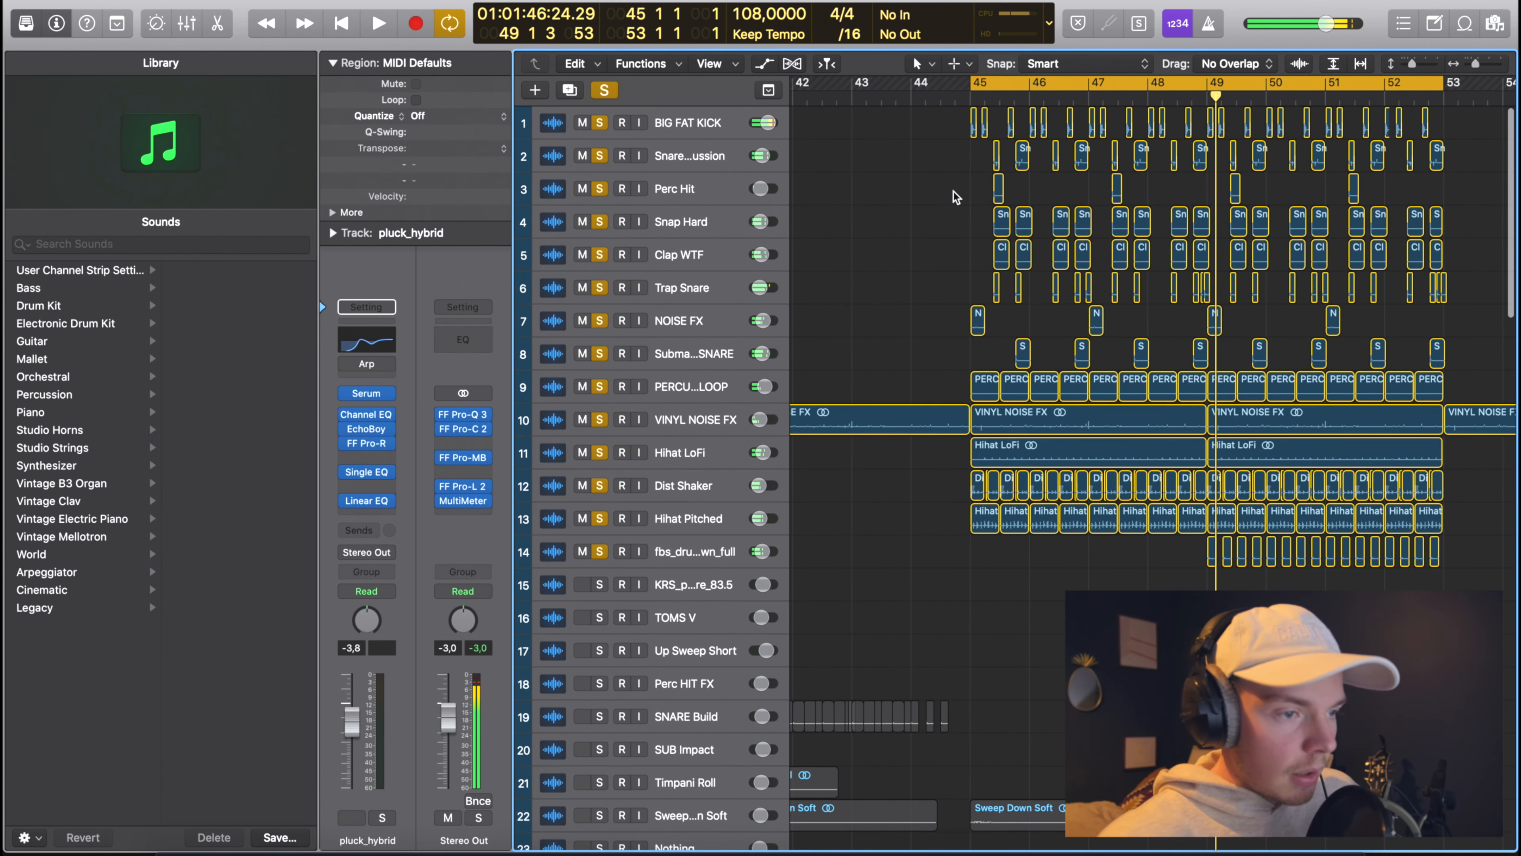
Clear the solos on tracks 1 to 14 and audition only BIG FAT KICK from bar 45.
{"action": "left_click", "coordinate": [599, 123]}
{"action": "left_click_drag", "start_coordinate": [600, 156], "coordinate": [601, 545]}
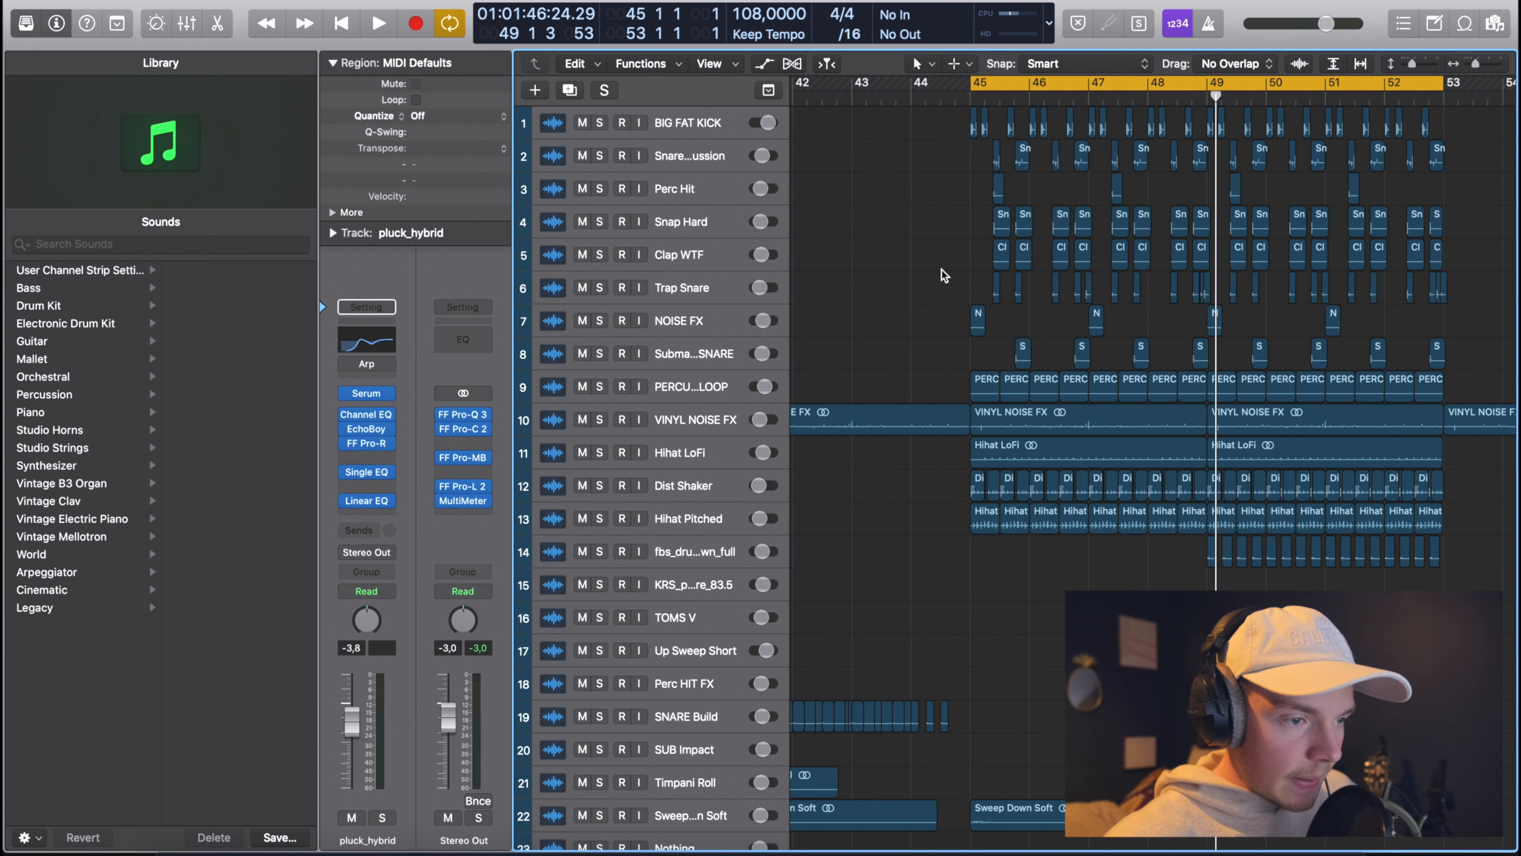
{"action": "scroll", "coordinate": [942, 270], "scroll_direction": "right", "scroll_amount": 3}
{"action": "scroll", "coordinate": [899, 263], "scroll_direction": "down", "scroll_amount": 2}
{"action": "scroll", "coordinate": [900, 251], "scroll_direction": "up", "scroll_amount": 2}
{"action": "left_click", "coordinate": [600, 123]}
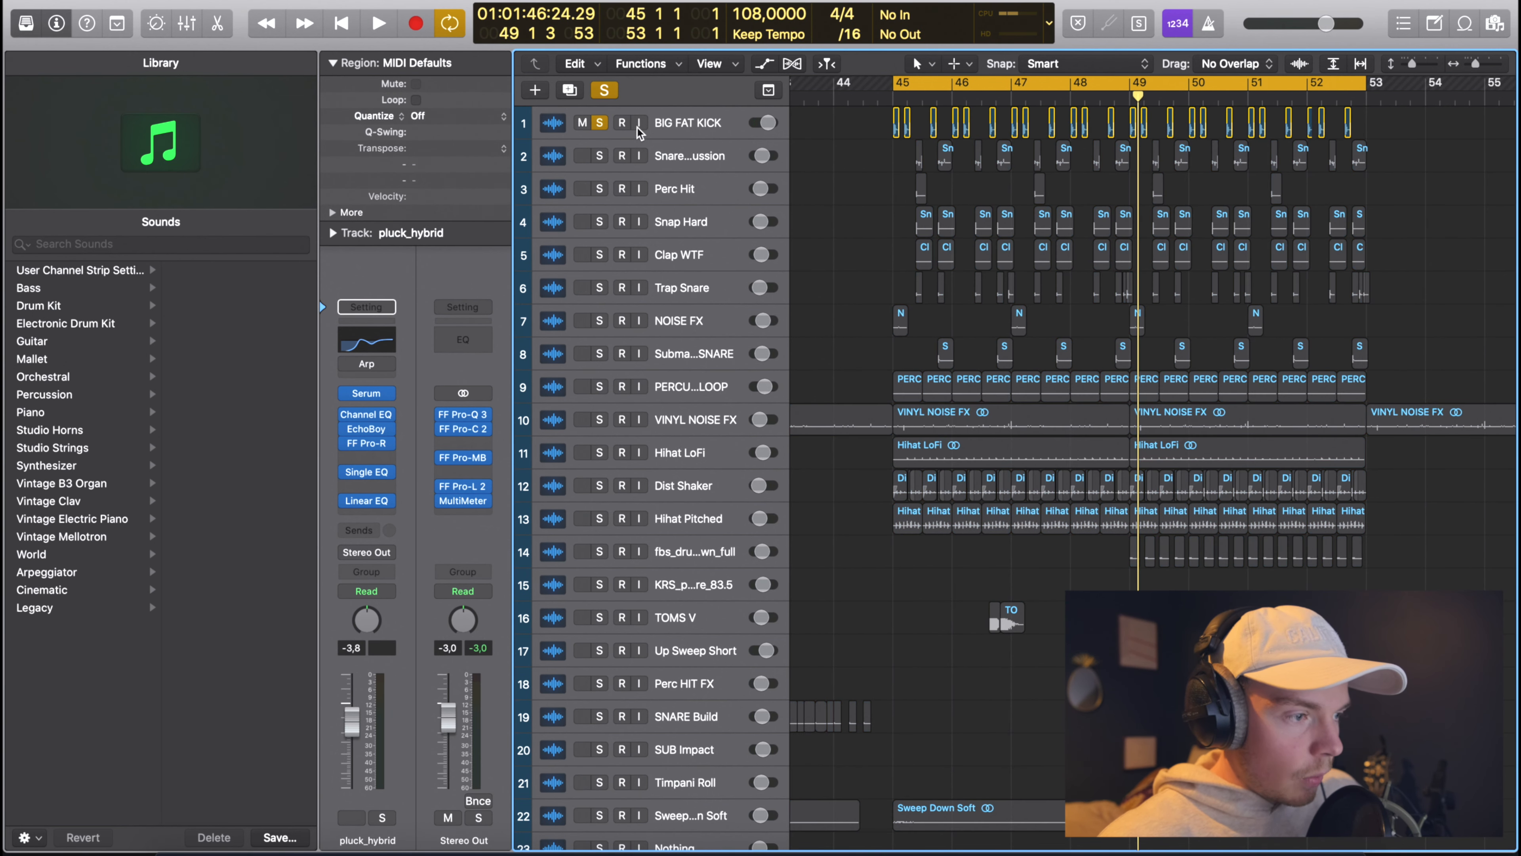
{"action": "key", "text": "space"}
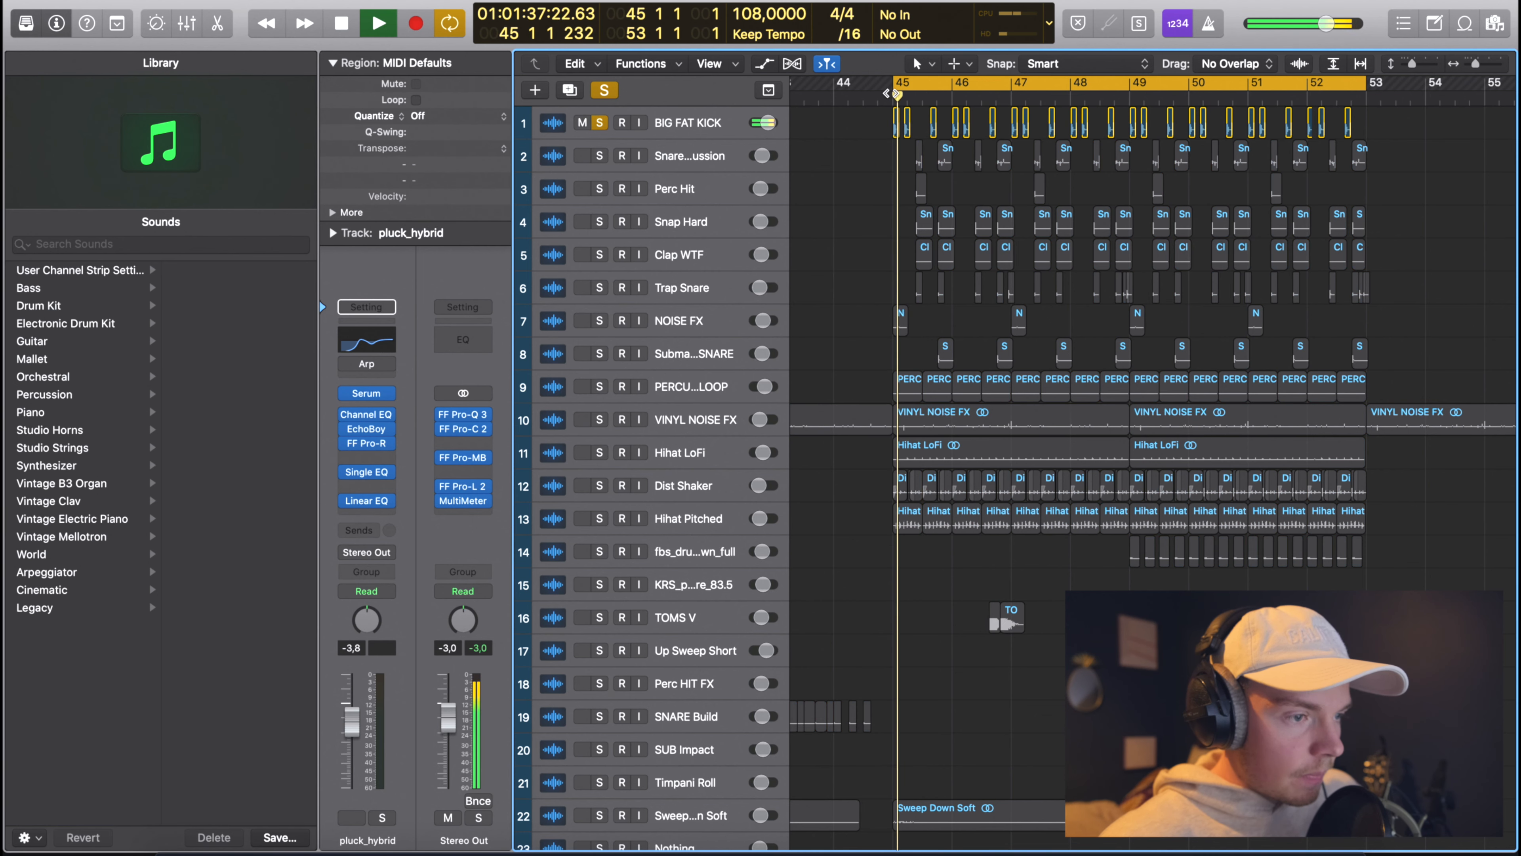
Audition tracks 2 to 6, Snare Percussion through Trap Snare, soloed from bar 45, and clear their solos.
{"action": "left_click_drag", "start_coordinate": [600, 156], "coordinate": [602, 310]}
{"action": "key", "text": "space"}
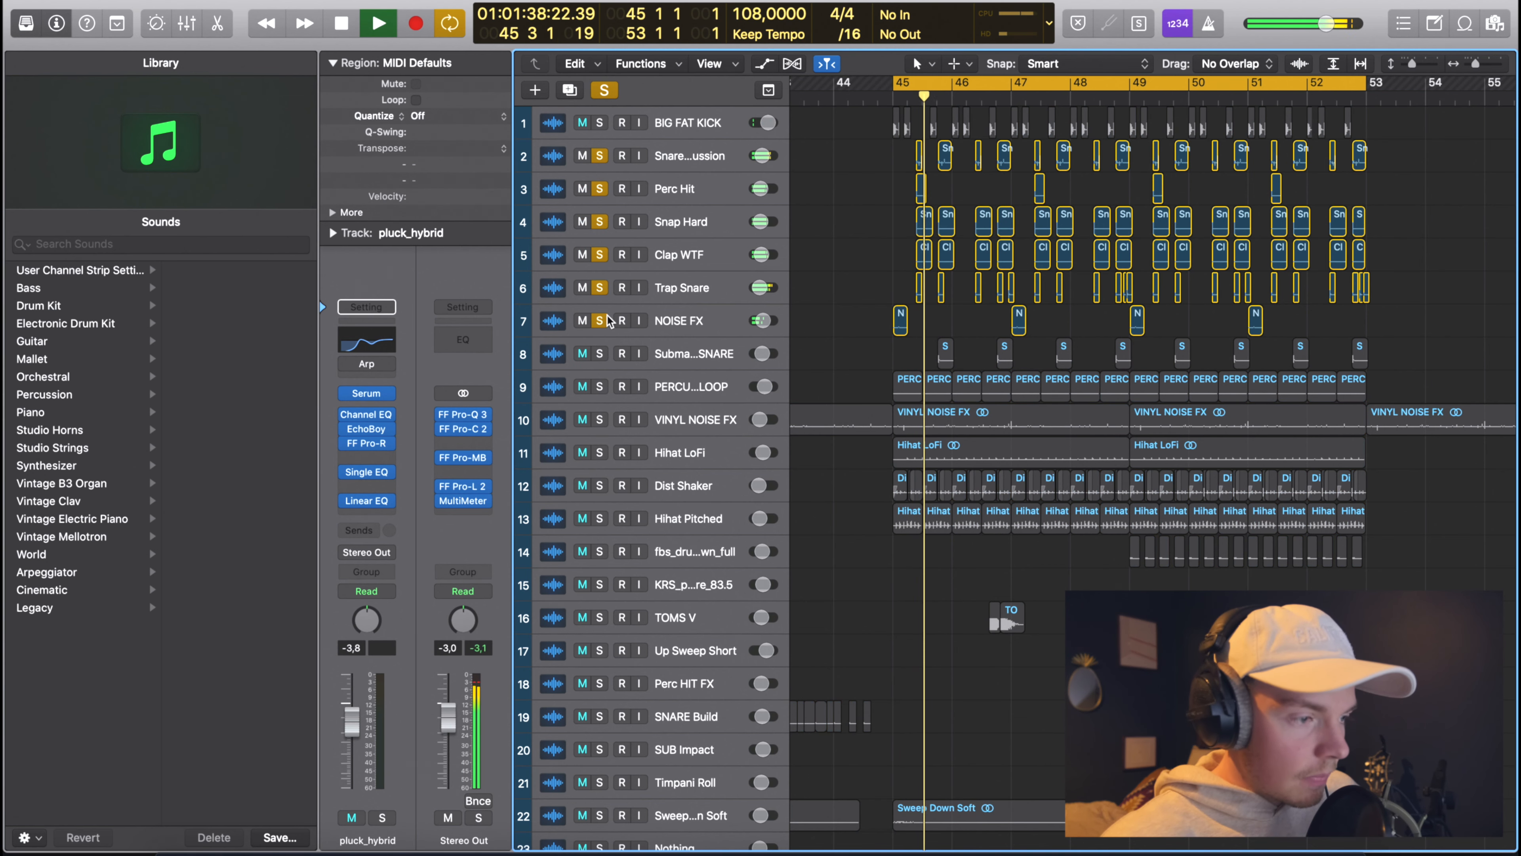
{"action": "left_click", "coordinate": [604, 319]}
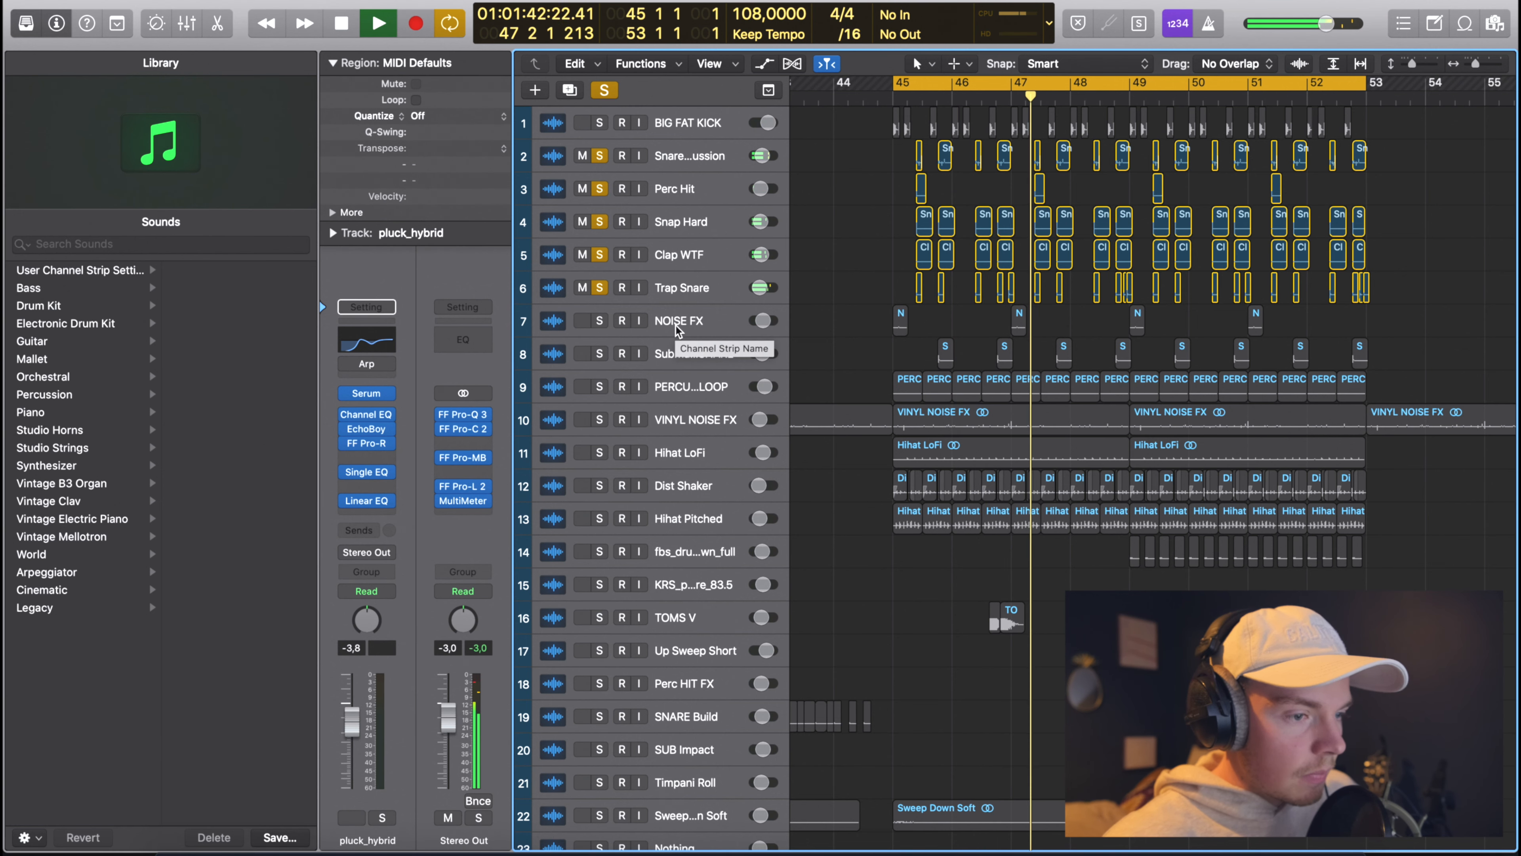
{"action": "left_click", "coordinate": [599, 188]}
{"action": "left_click", "coordinate": [599, 156]}
{"action": "left_click", "coordinate": [600, 222]}
{"action": "left_click", "coordinate": [601, 287]}
Audition tracks 7 to 14 soloed from bar 45, select the Submarine SNARE track, and clear all solos.
{"action": "scroll", "coordinate": [797, 270], "scroll_direction": "down", "scroll_amount": 3}
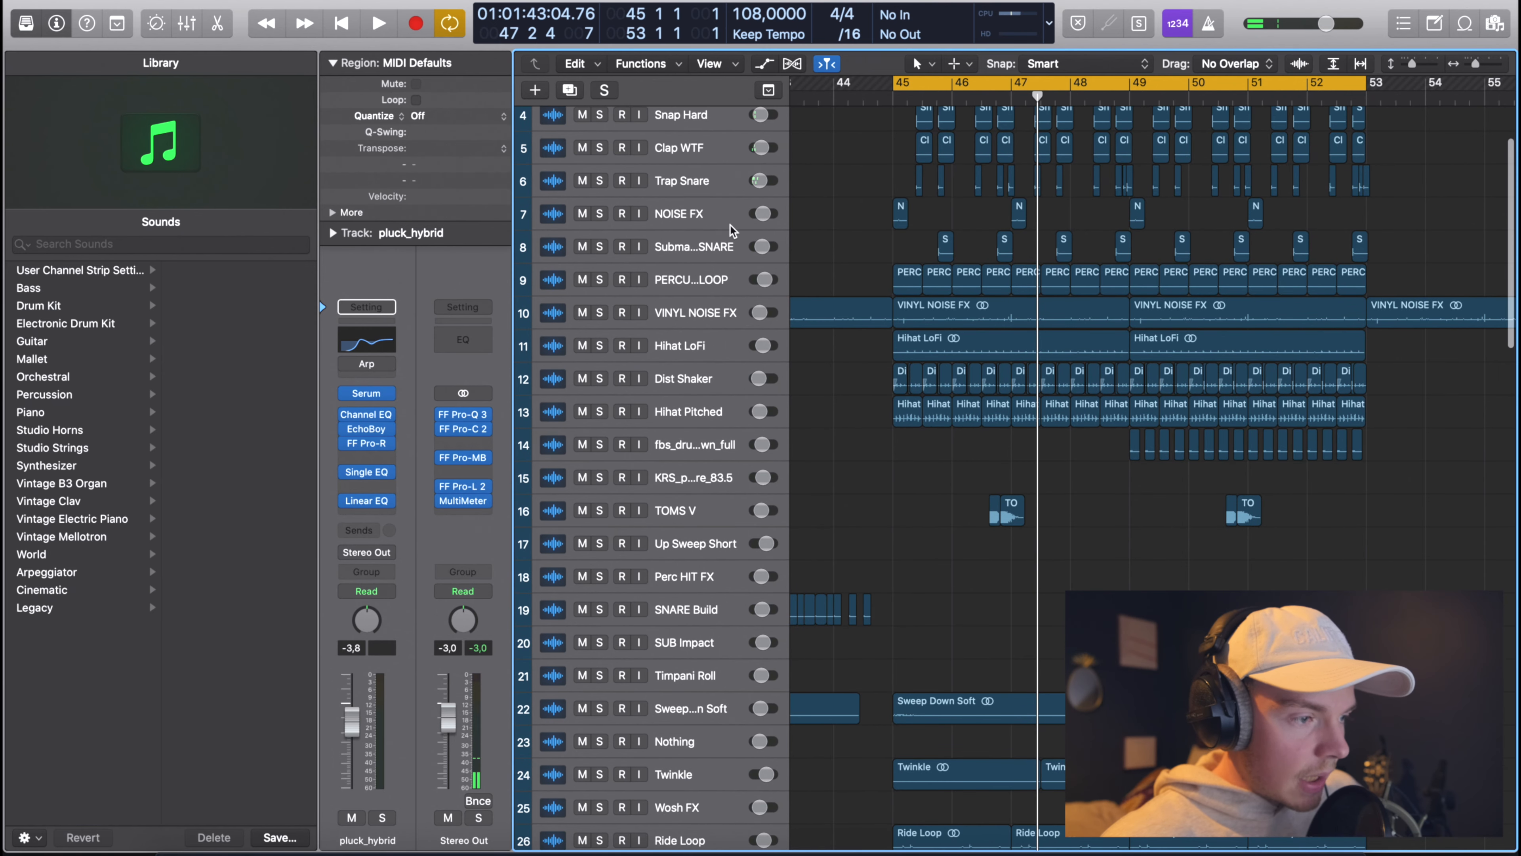
{"action": "left_click_drag", "start_coordinate": [601, 217], "coordinate": [601, 447]}
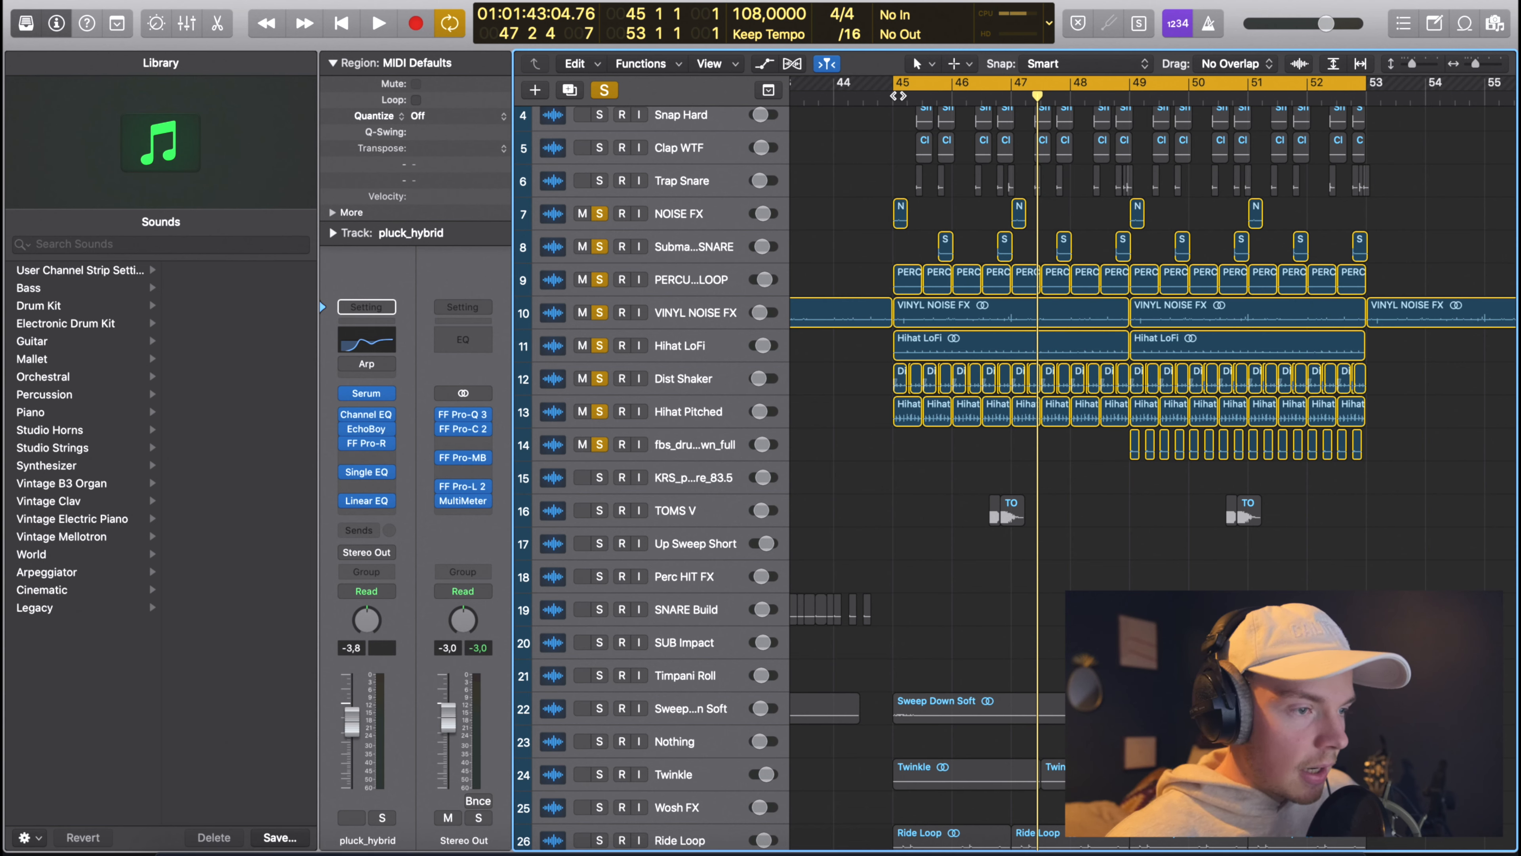
{"action": "key", "text": "space"}
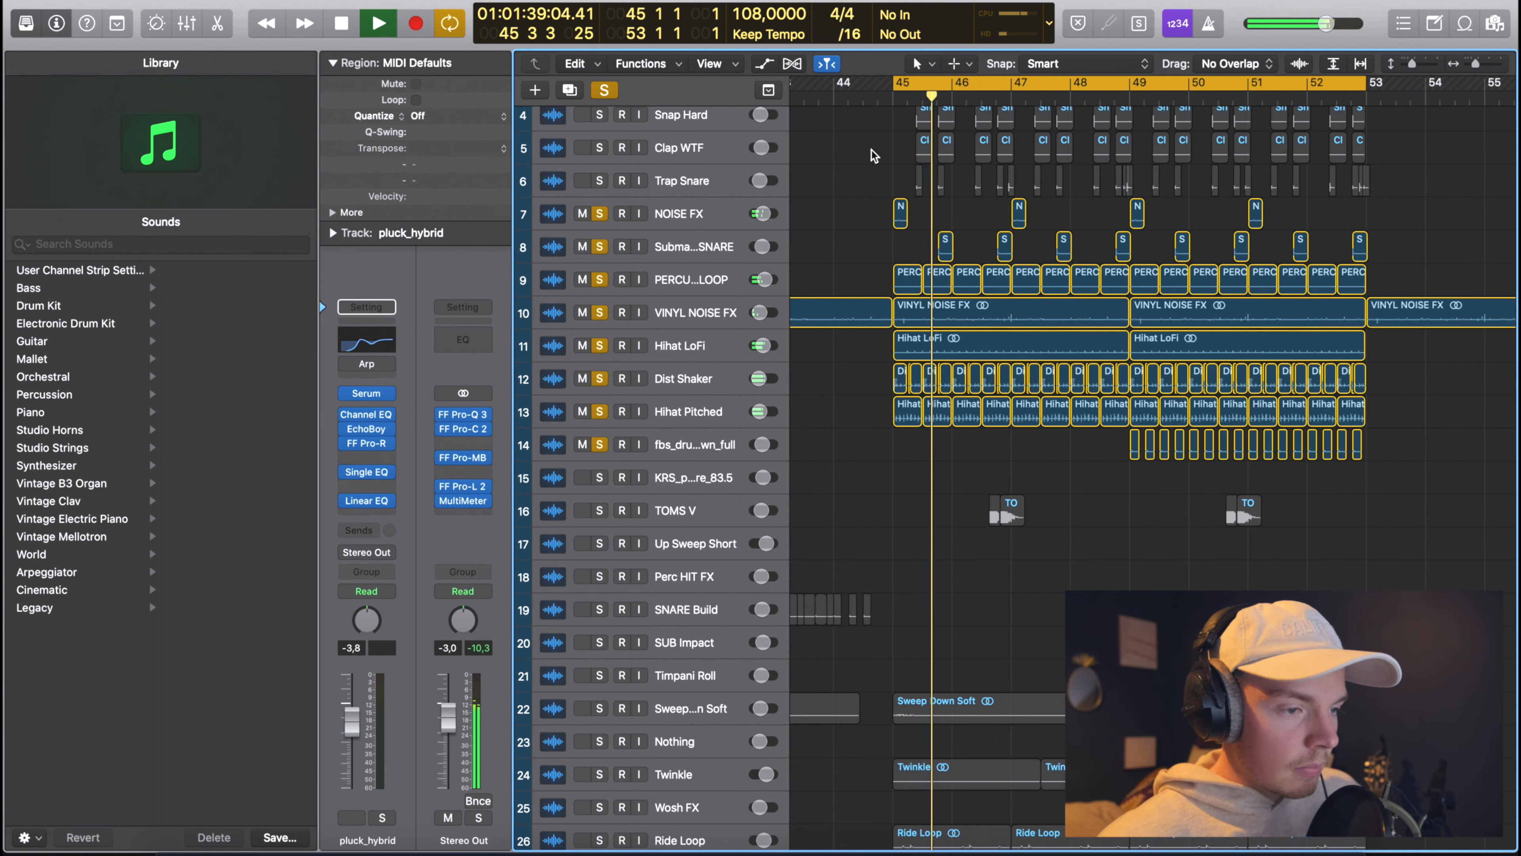
{"action": "left_click", "coordinate": [711, 251]}
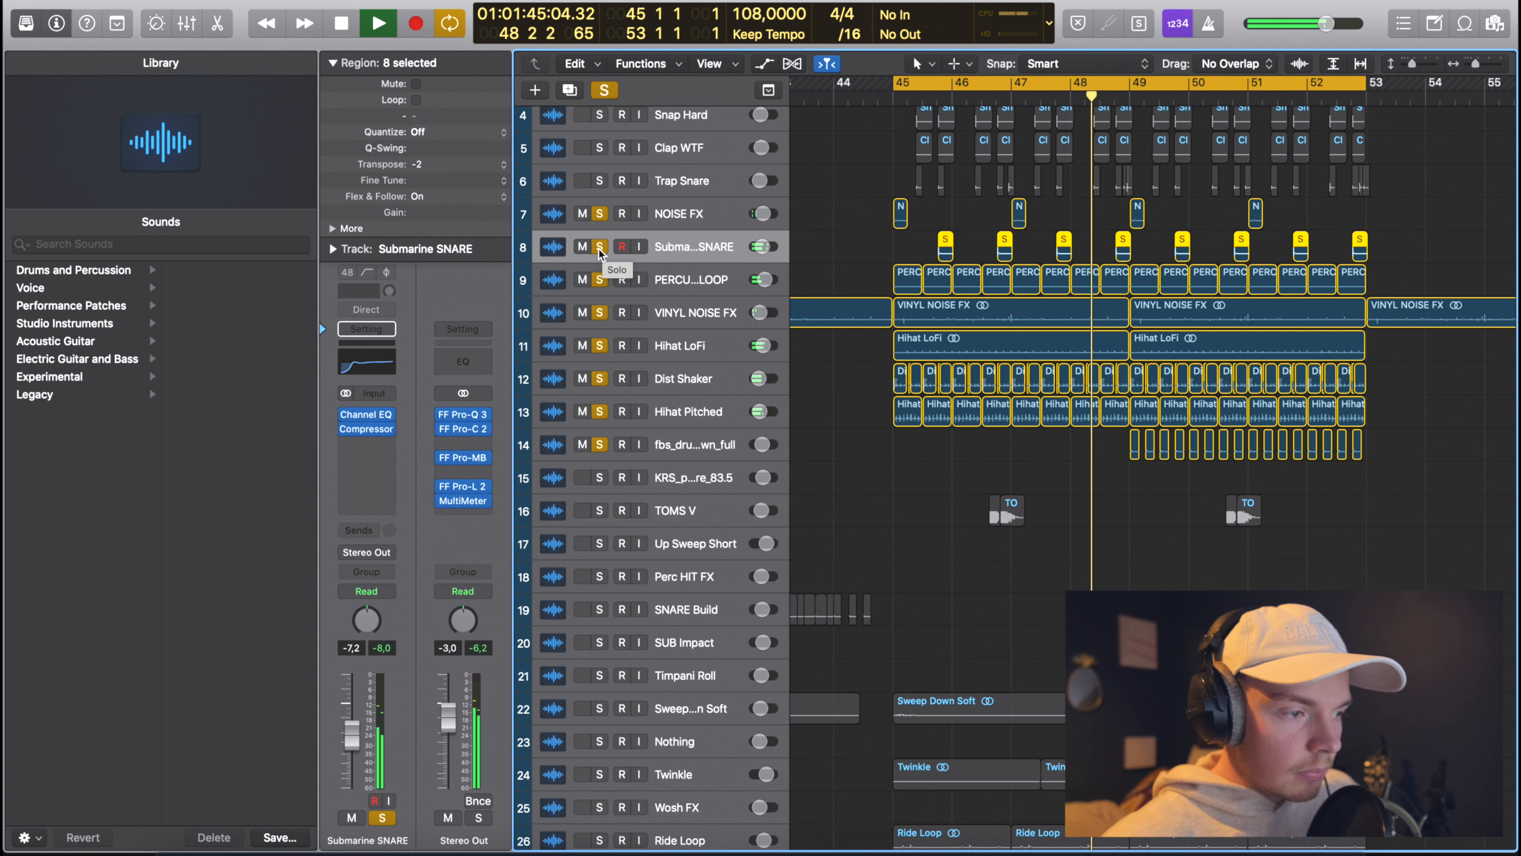
{"action": "key", "text": "space"}
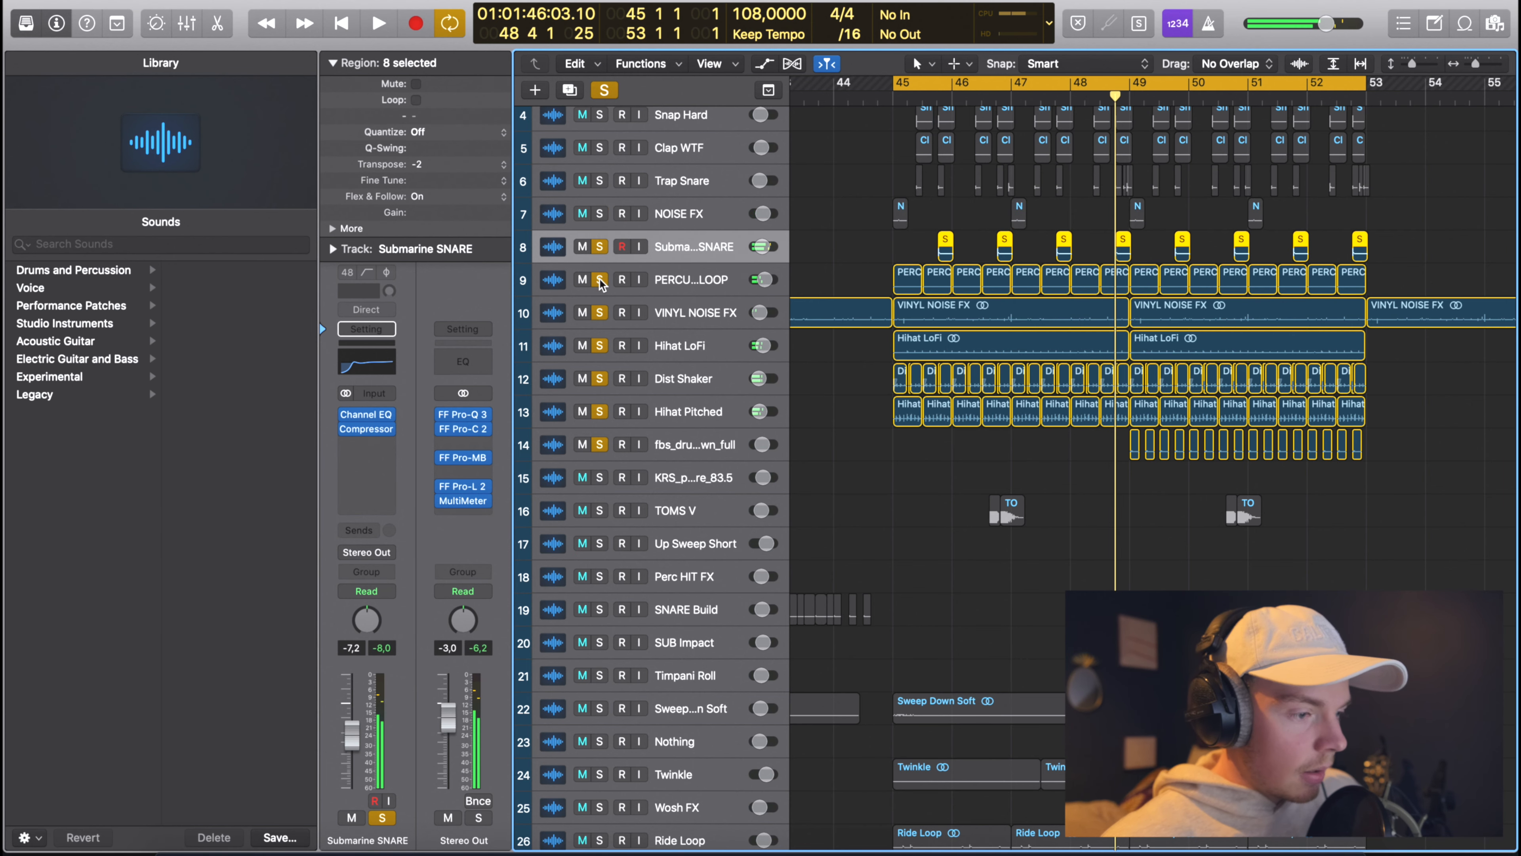
{"action": "left_click", "coordinate": [600, 224], "text": "alt"}
Solo tracks 15 to 37, from KRS up to the SLATE & ASH CYCLES bounce, and play them from bar 45.
{"action": "scroll", "coordinate": [834, 429], "scroll_direction": "down", "scroll_amount": 6}
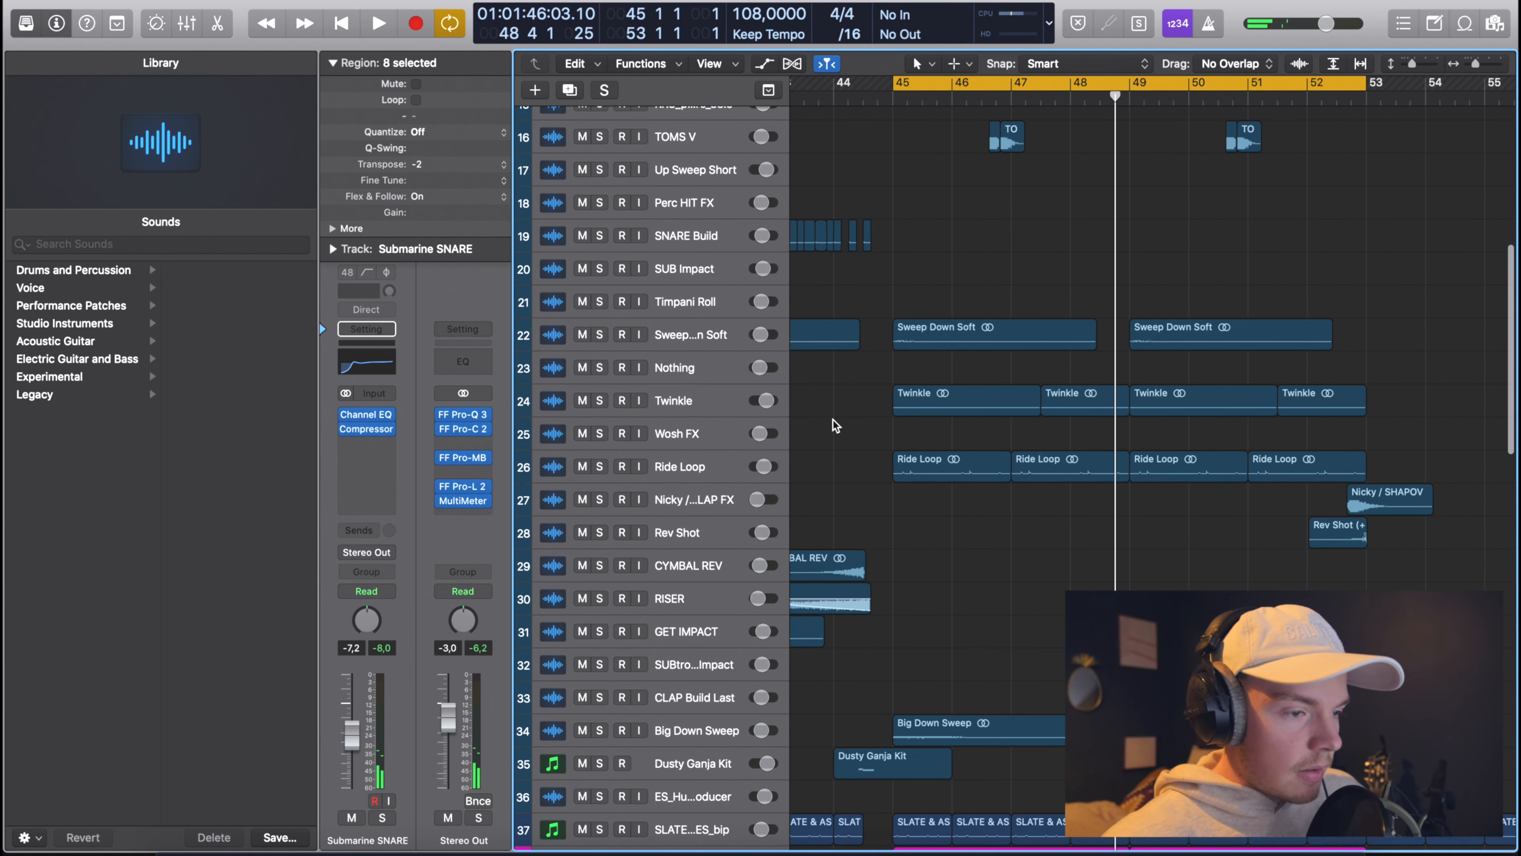
{"action": "scroll", "coordinate": [947, 240], "scroll_direction": "left", "scroll_amount": 3}
{"action": "left_click", "coordinate": [982, 99]}
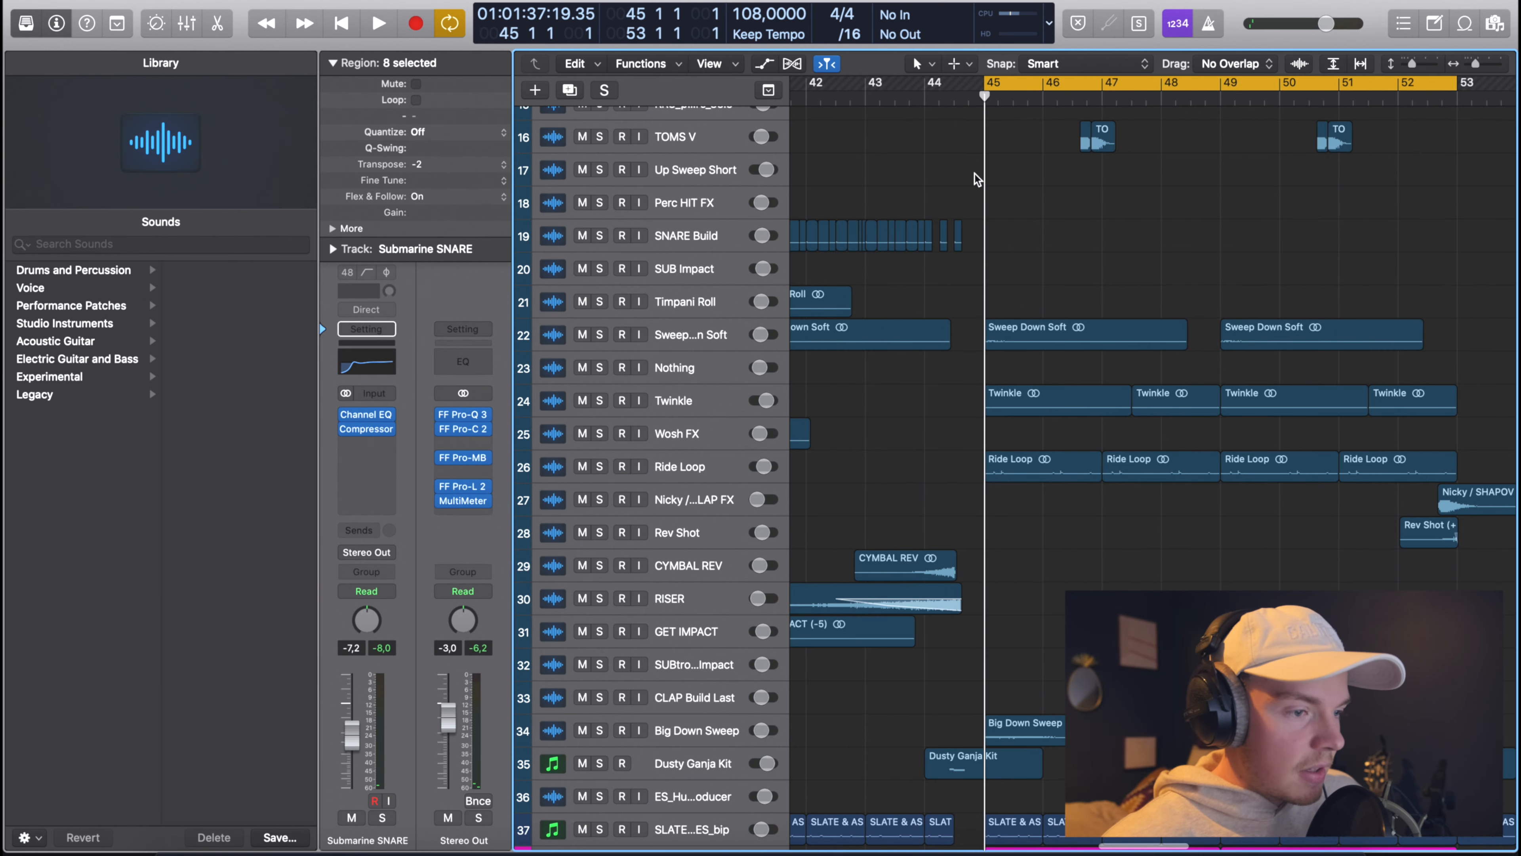
{"action": "scroll", "coordinate": [976, 178], "scroll_direction": "down", "scroll_amount": 2}
{"action": "scroll", "coordinate": [976, 178], "scroll_direction": "down", "scroll_amount": 3}
{"action": "scroll", "coordinate": [976, 178], "scroll_direction": "right", "scroll_amount": 2}
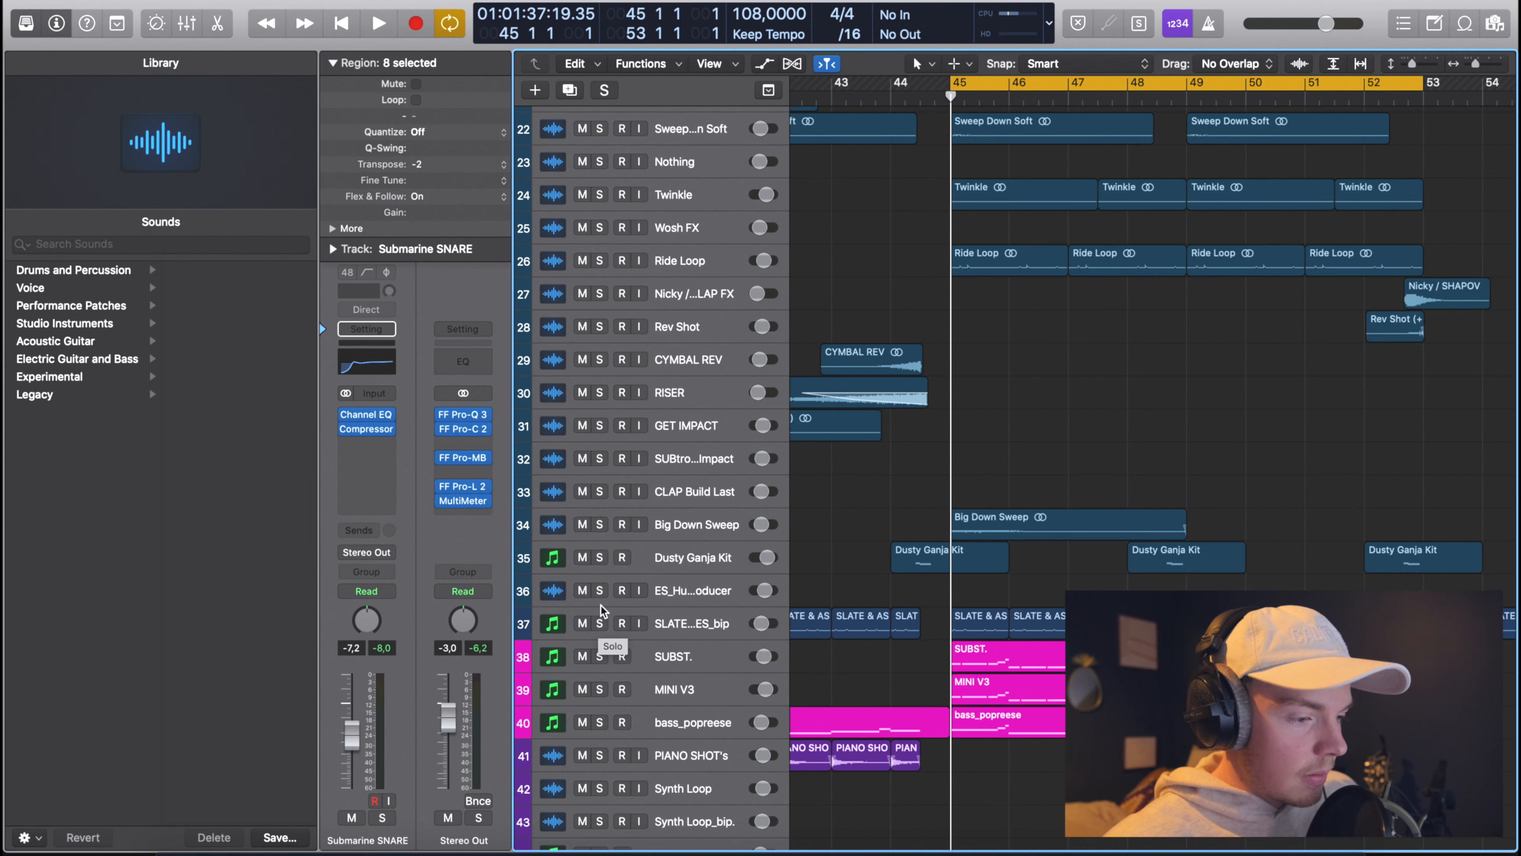
{"action": "mouse_move", "coordinate": [600, 624]}
{"action": "left_mouse_down"}
{"action": "mouse_move", "coordinate": [599, 128]}
{"action": "mouse_move", "coordinate": [600, 272]}
{"action": "left_mouse_up"}
{"action": "scroll", "coordinate": [605, 133], "scroll_direction": "up", "scroll_amount": 2}
{"action": "scroll", "coordinate": [604, 180], "scroll_direction": "up", "scroll_amount": 3}
{"action": "scroll", "coordinate": [945, 185], "scroll_direction": "up", "scroll_amount": 4}
{"action": "key", "text": "space"}
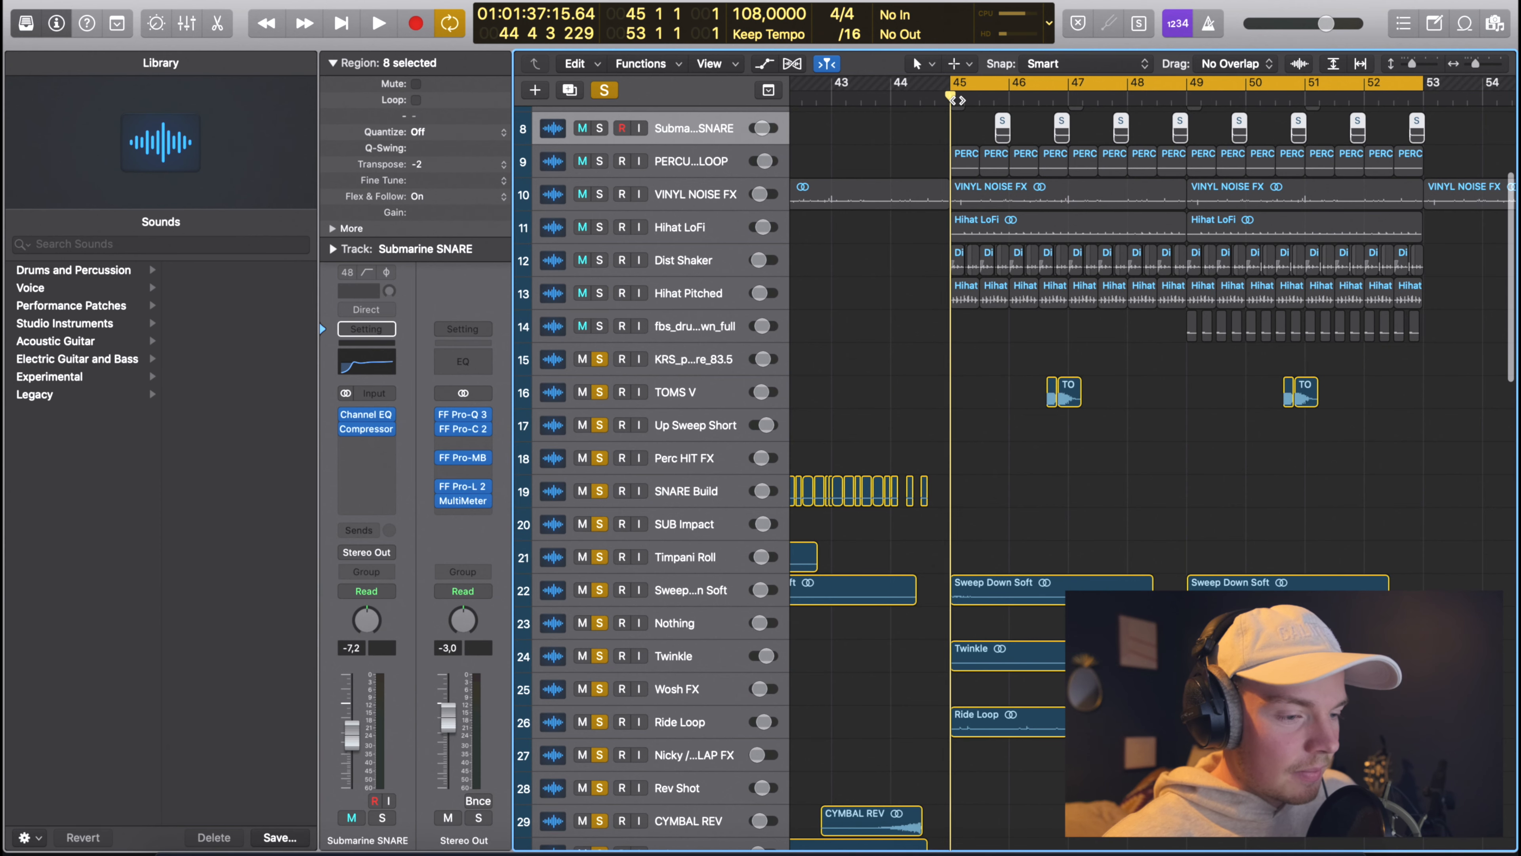
Clear all track solos with playback stopped and return the playhead to bar 45.
{"action": "scroll", "coordinate": [944, 378], "scroll_direction": "down", "scroll_amount": 2}
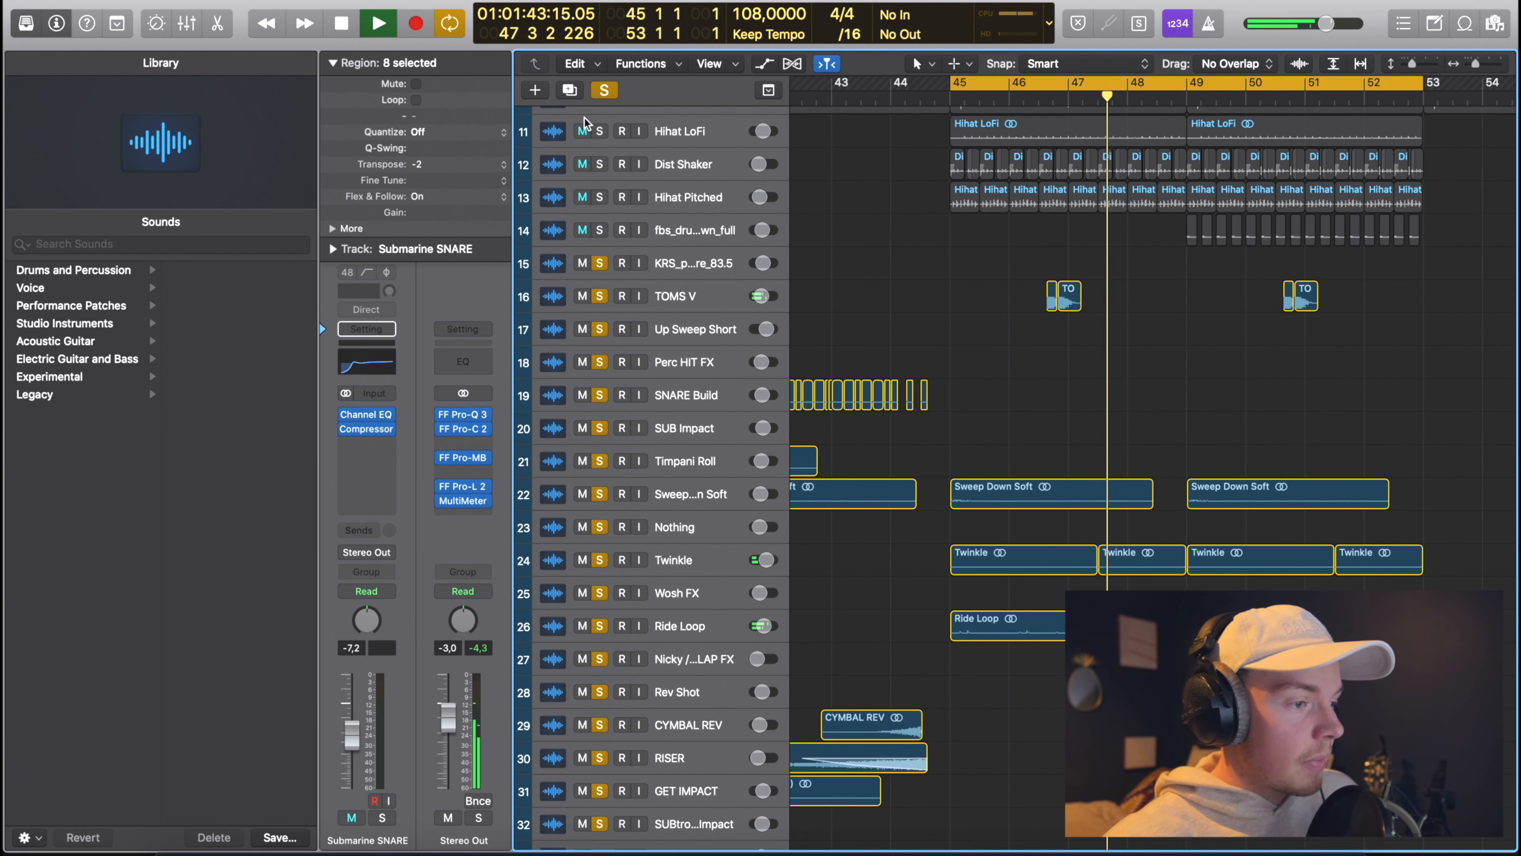
{"action": "left_click", "coordinate": [604, 90]}
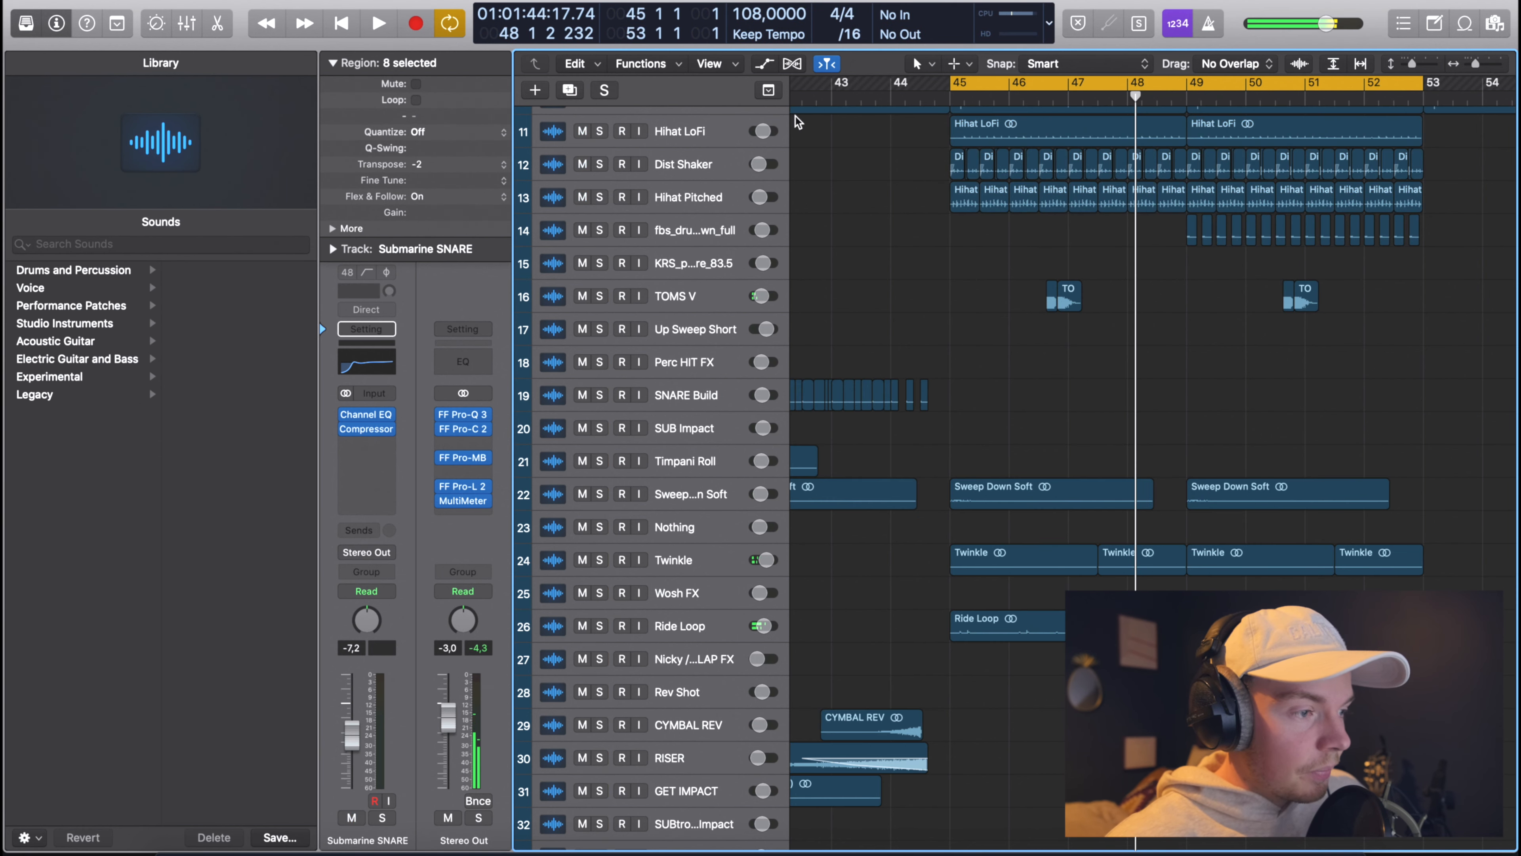
{"action": "scroll", "coordinate": [887, 228], "scroll_direction": "up", "scroll_amount": 6}
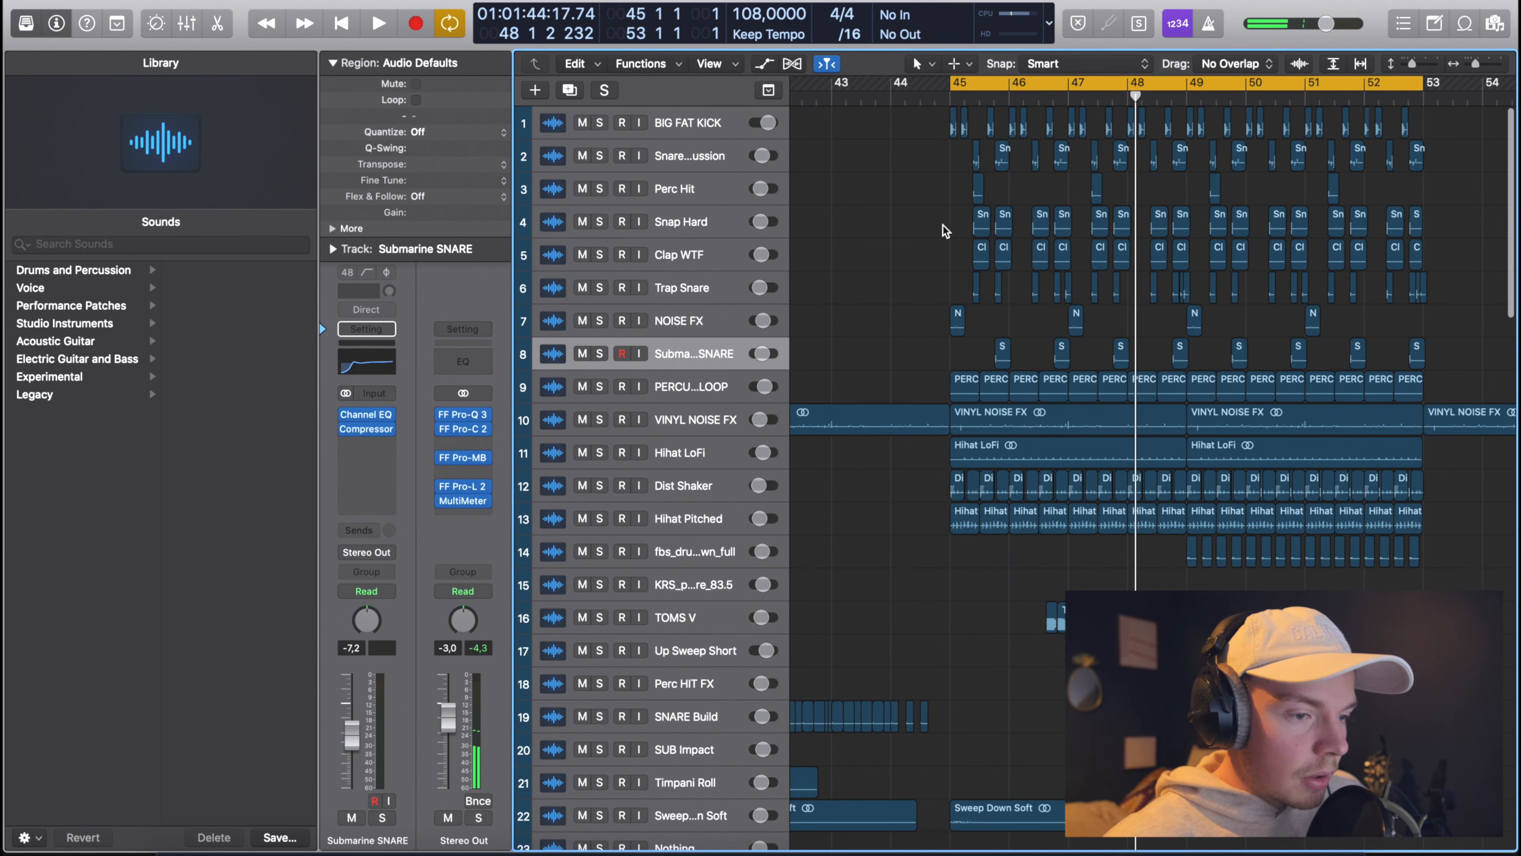
{"action": "scroll", "coordinate": [943, 230], "scroll_direction": "right", "scroll_amount": 2}
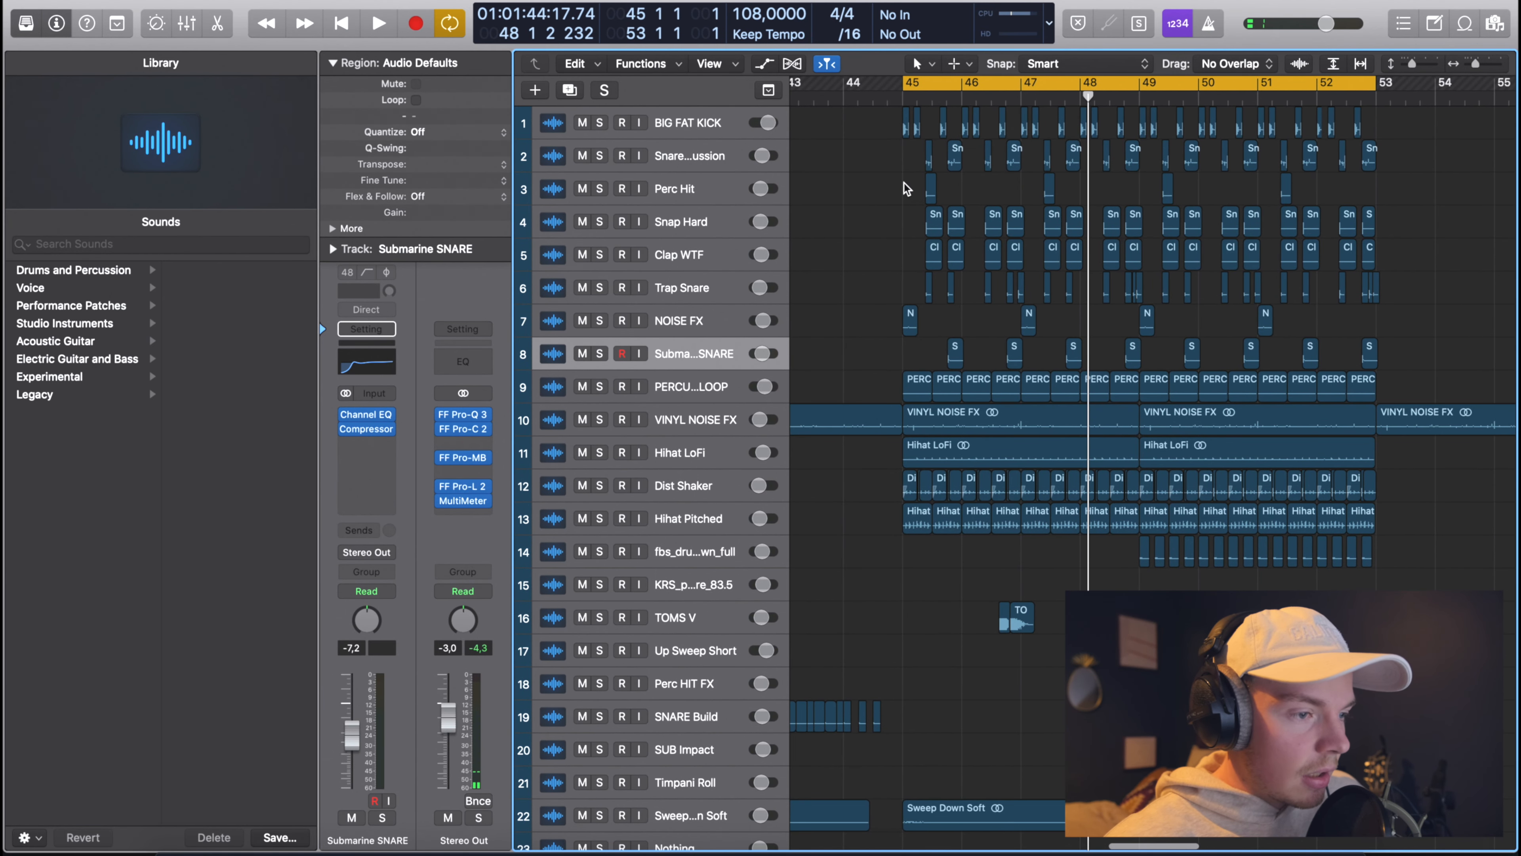
{"action": "left_click", "coordinate": [905, 100]}
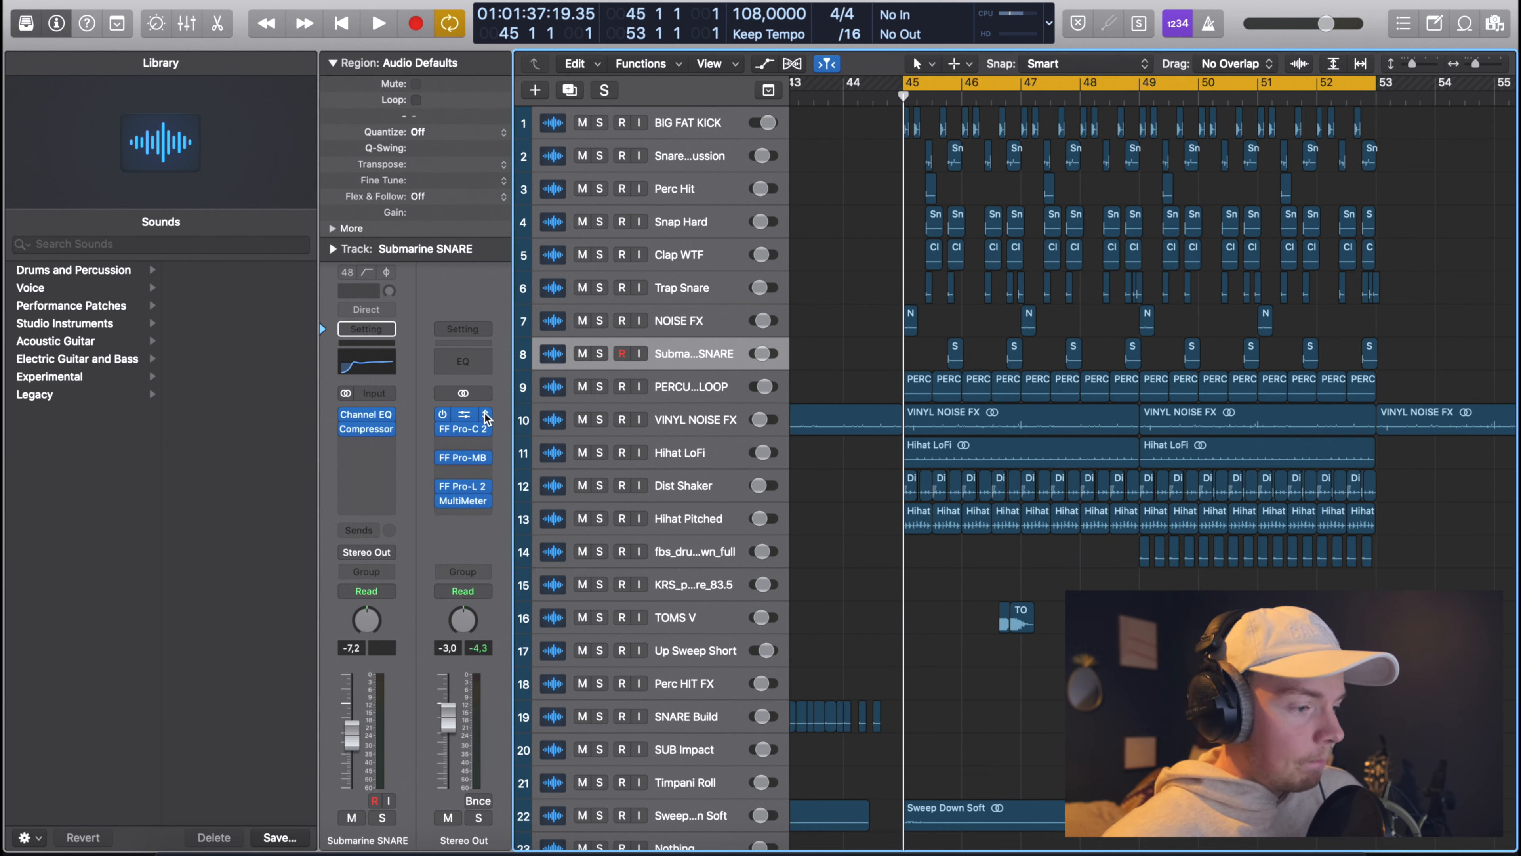
Select the Snap Hard track and bypass FF Pro-C 2, OTT, FF Pro-Q 3 and Compressor on its Bus 20 channel, Aux 5.
{"action": "left_click", "coordinate": [675, 360]}
{"action": "left_click", "coordinate": [696, 216]}
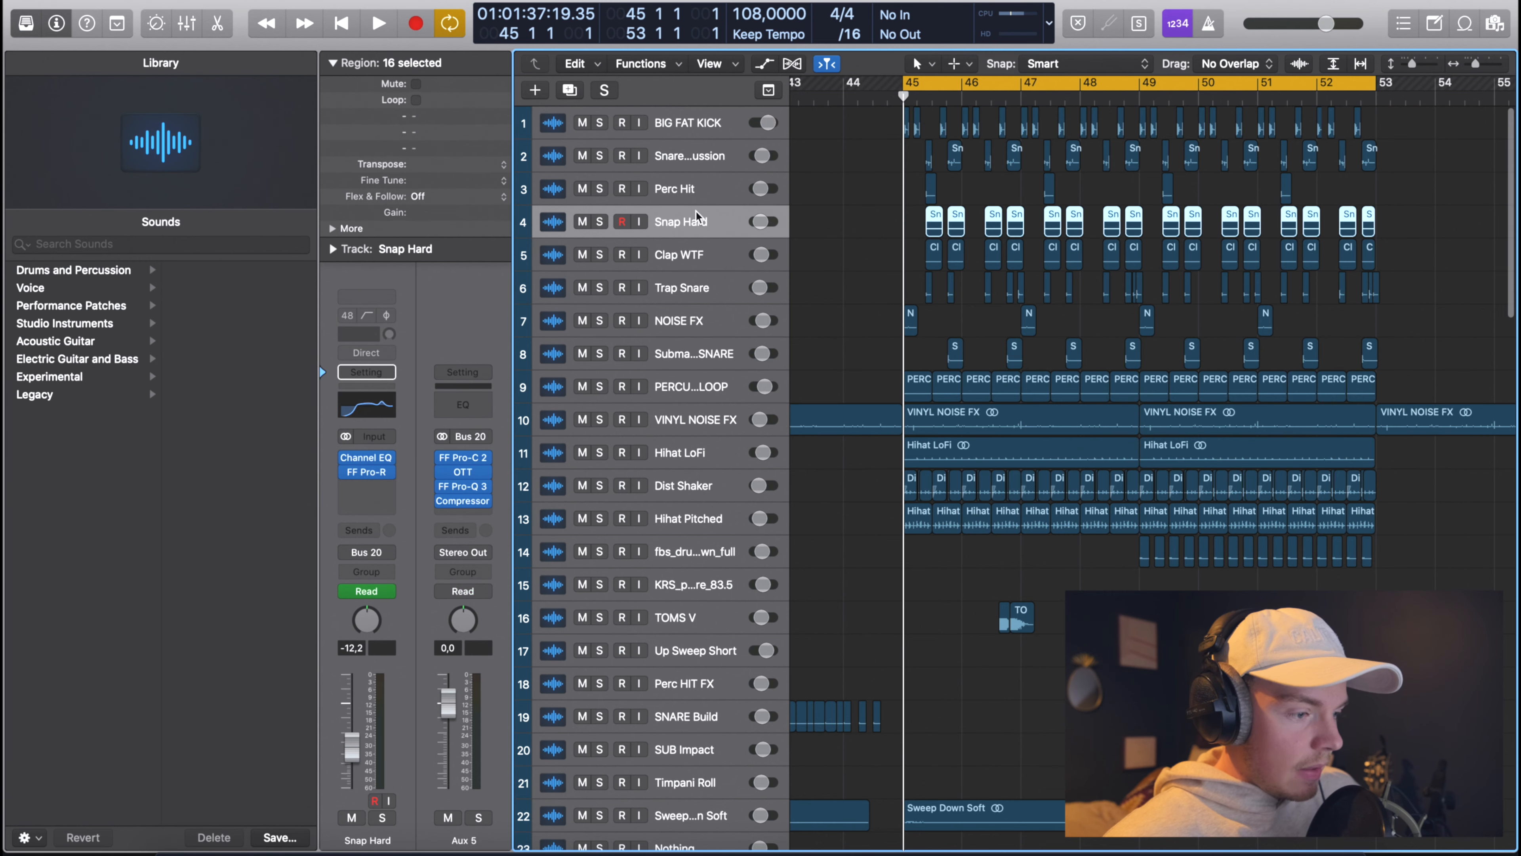
{"action": "mouse_move", "coordinate": [443, 465]}
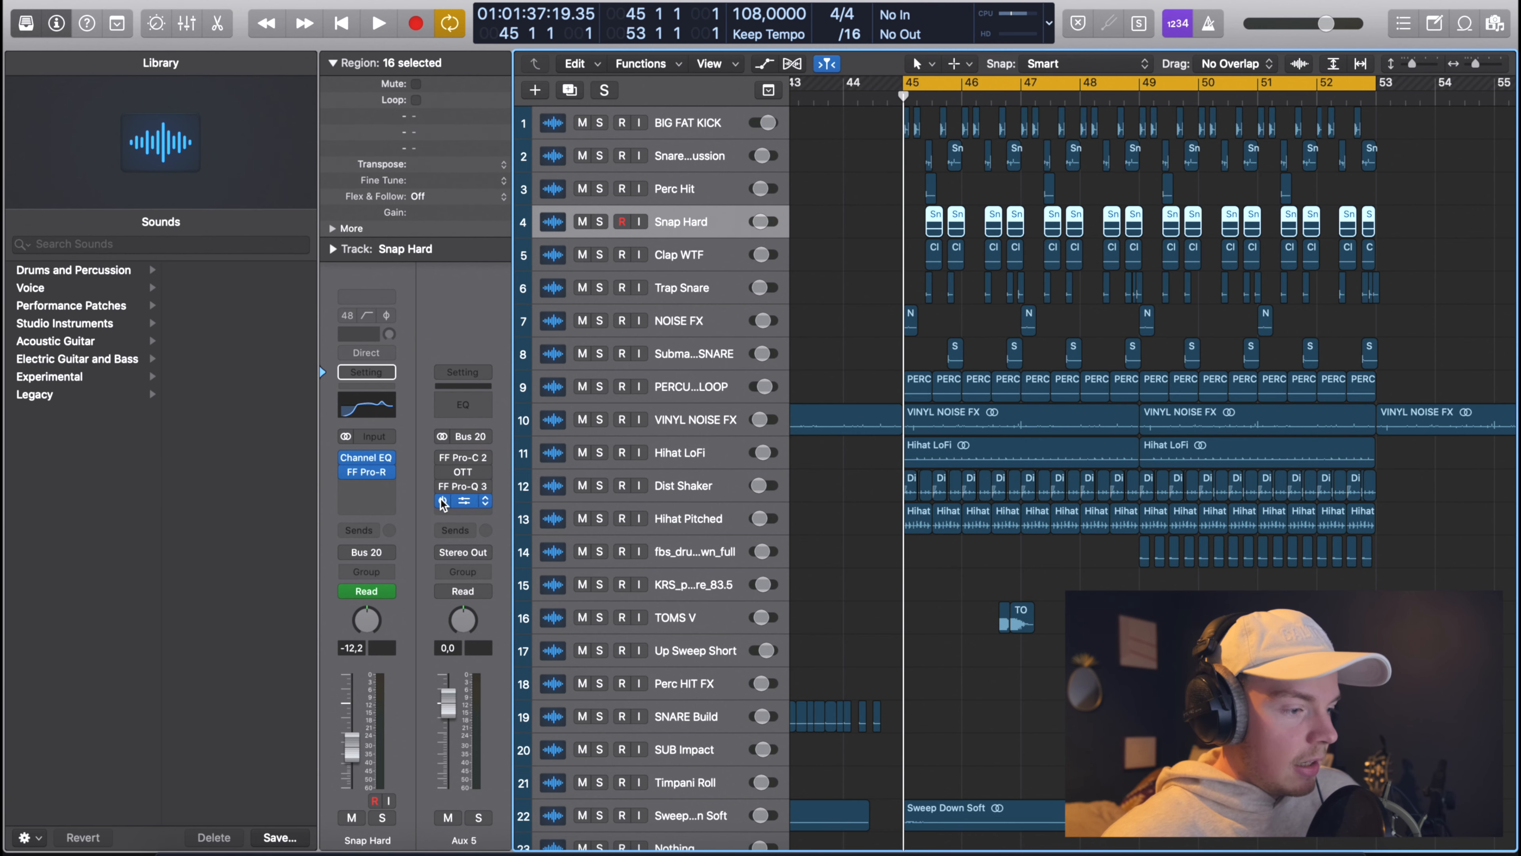
Open FF Pro-Q 3 on Aux 5 to inspect its EQ curve, and close the plug-in window.
{"action": "left_click", "coordinate": [464, 490]}
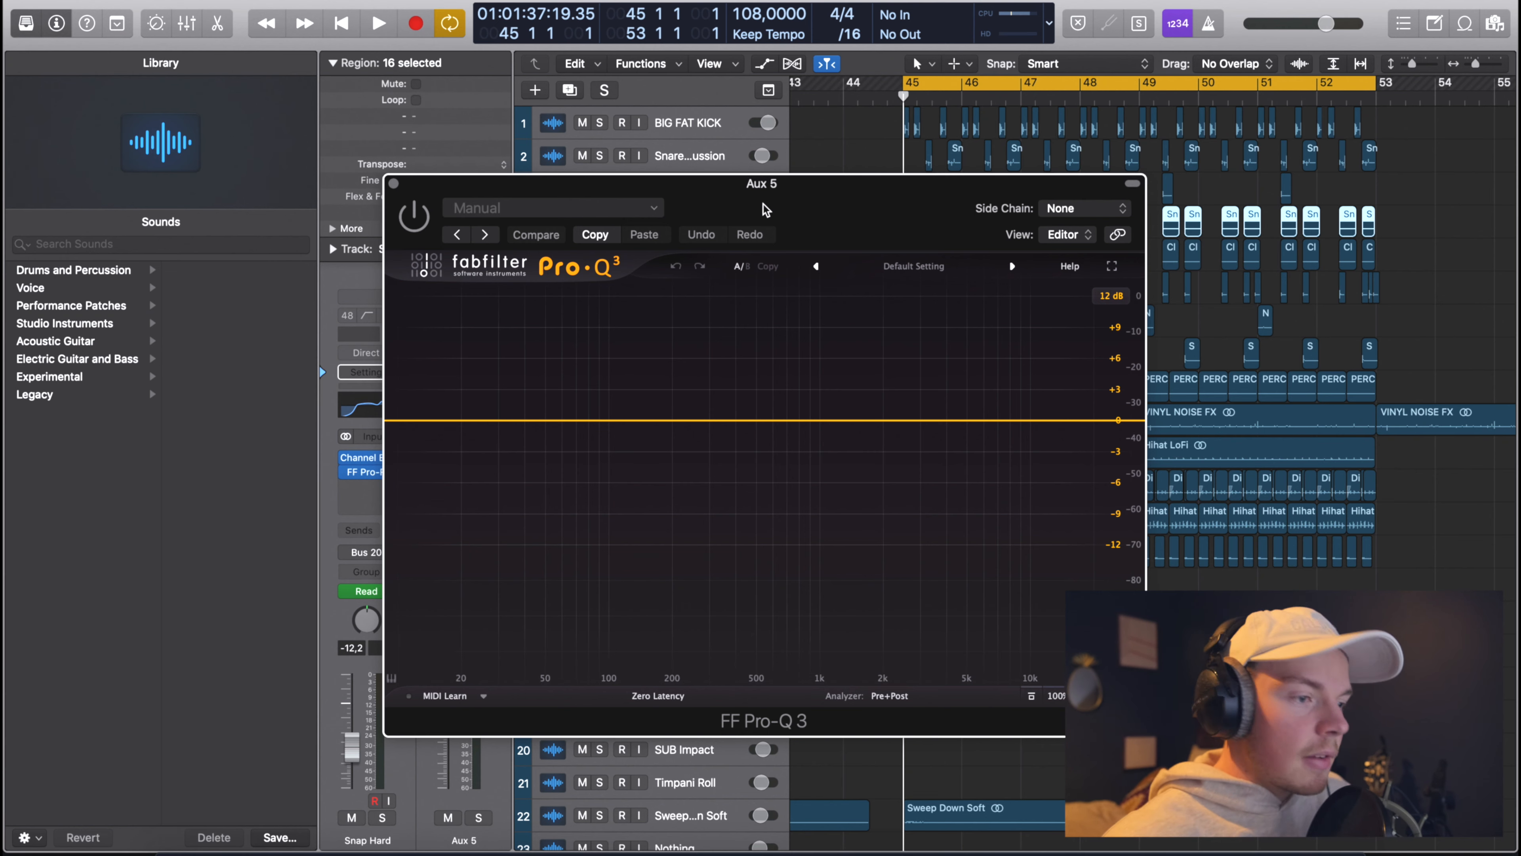
{"action": "left_click_drag", "start_coordinate": [440, 186], "coordinate": [519, 113]}
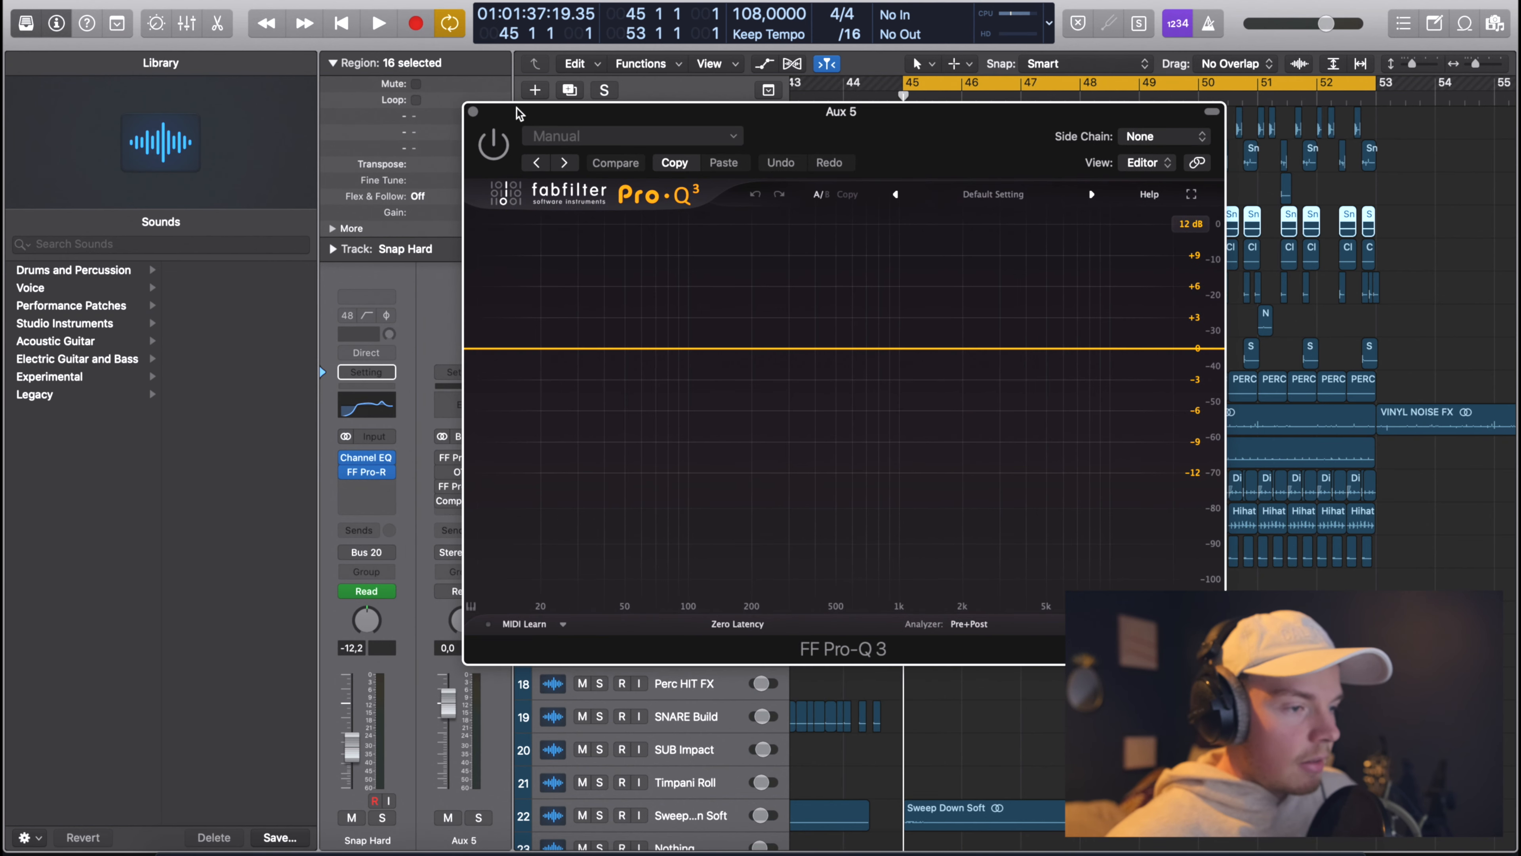
{"action": "left_click", "coordinate": [473, 112]}
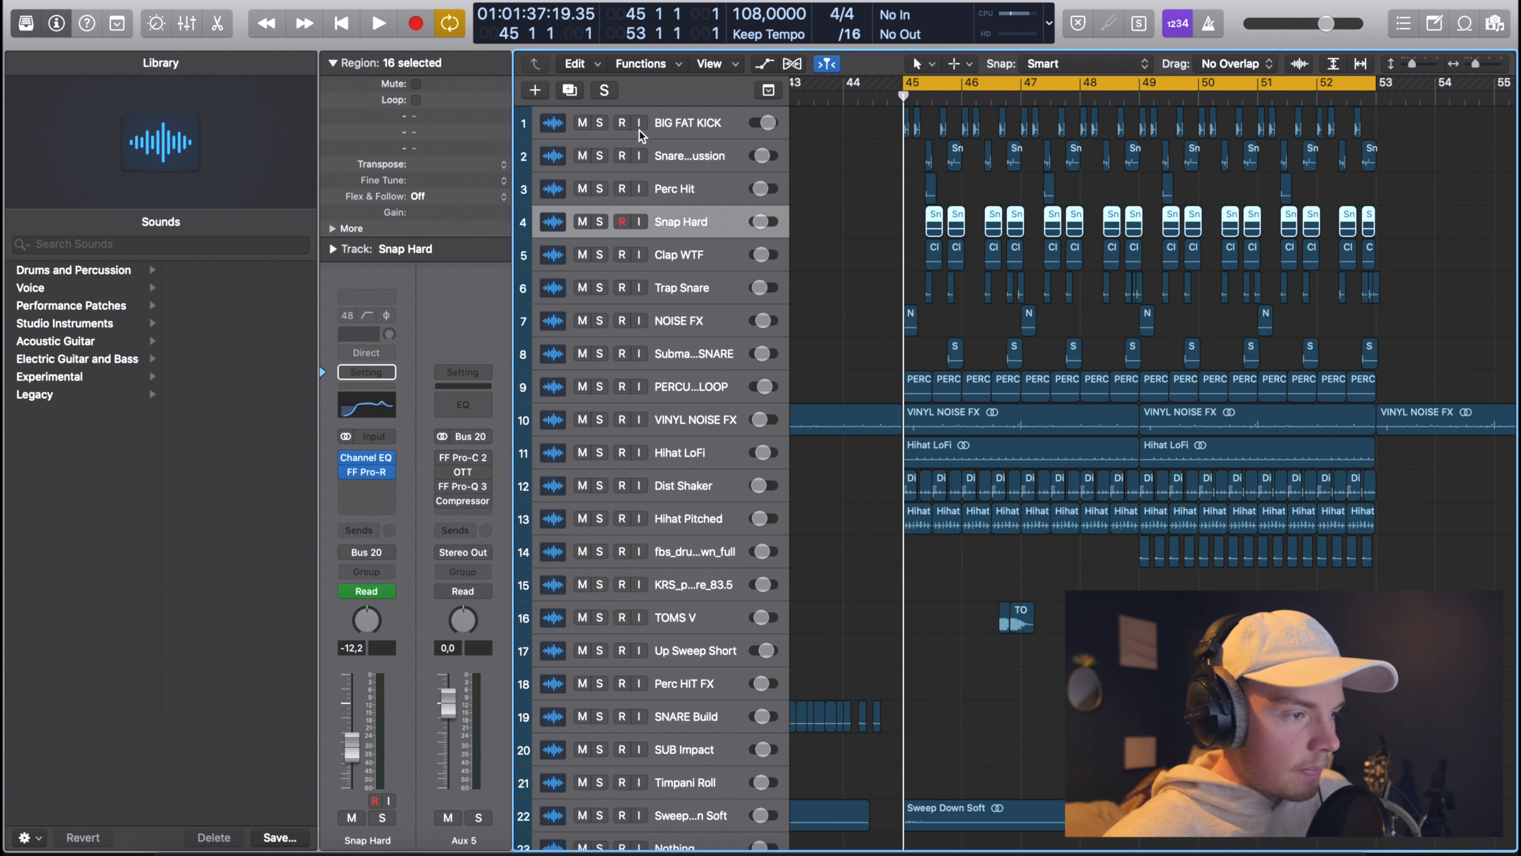
Solo tracks 1 to 13, BIG FAT KICK through Hihat Pitched, and play them from bar 45 with the Aux 5 effects bypassed.
{"action": "left_click_drag", "start_coordinate": [599, 123], "coordinate": [599, 516]}
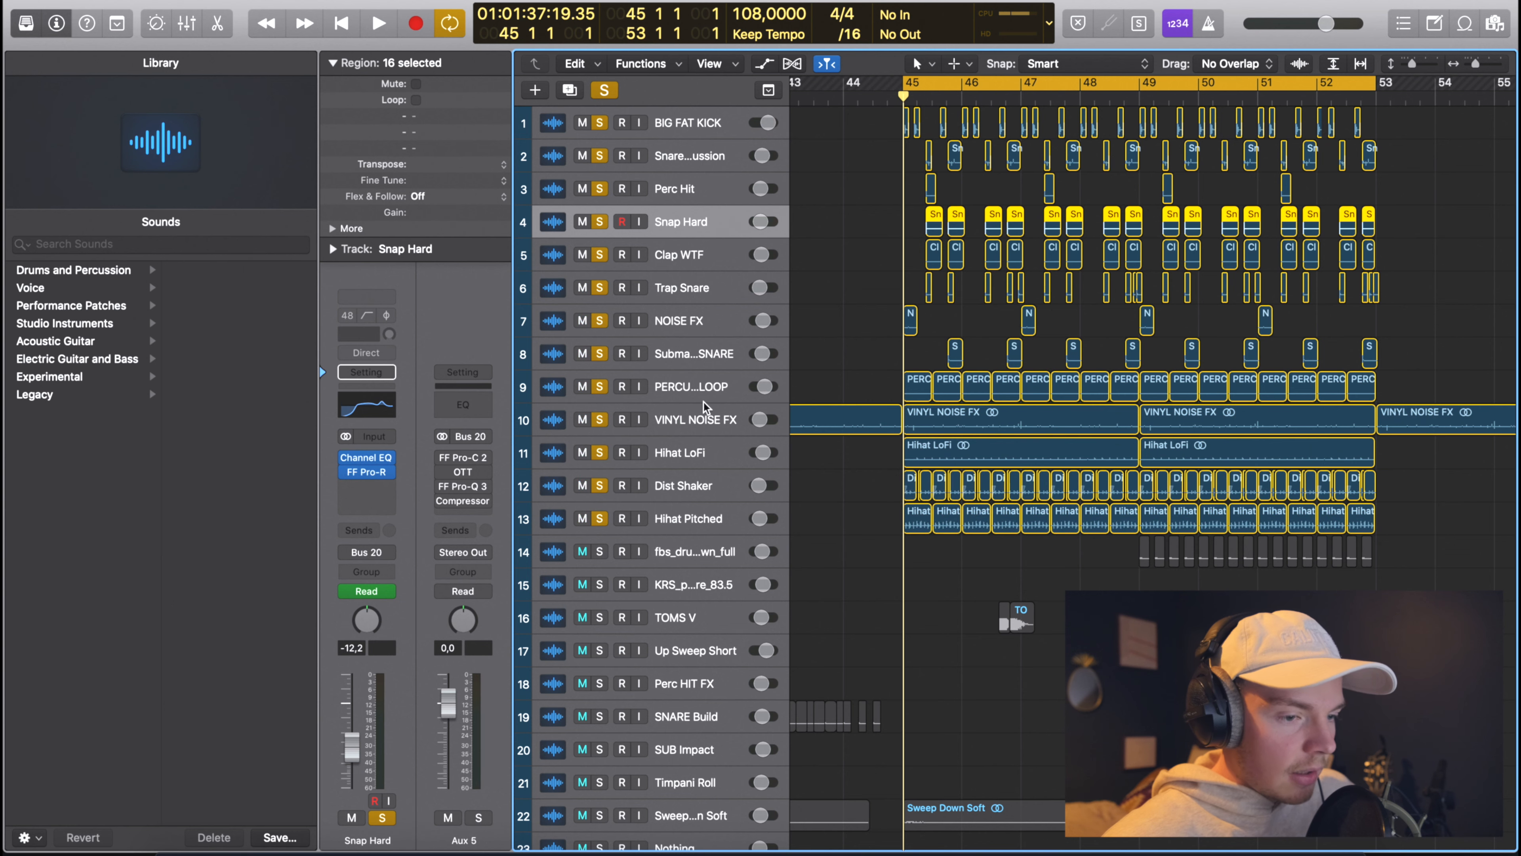
{"action": "key", "text": "space"}
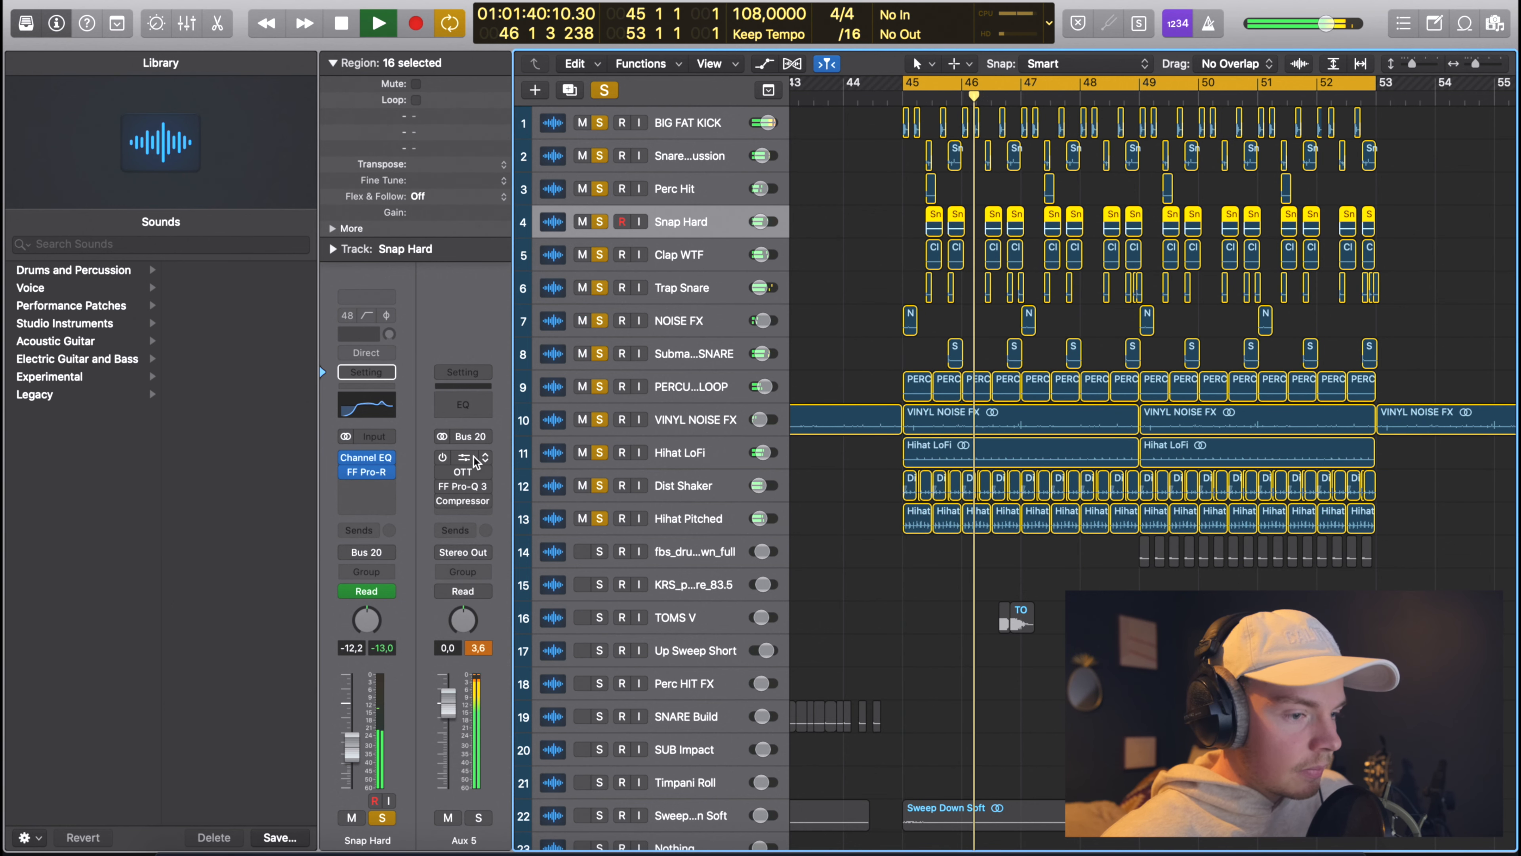
Switch all four Aux 5 effects on and off together while playing the soloed drums from bar 45, ending with them enabled.
{"action": "key", "text": "space"}
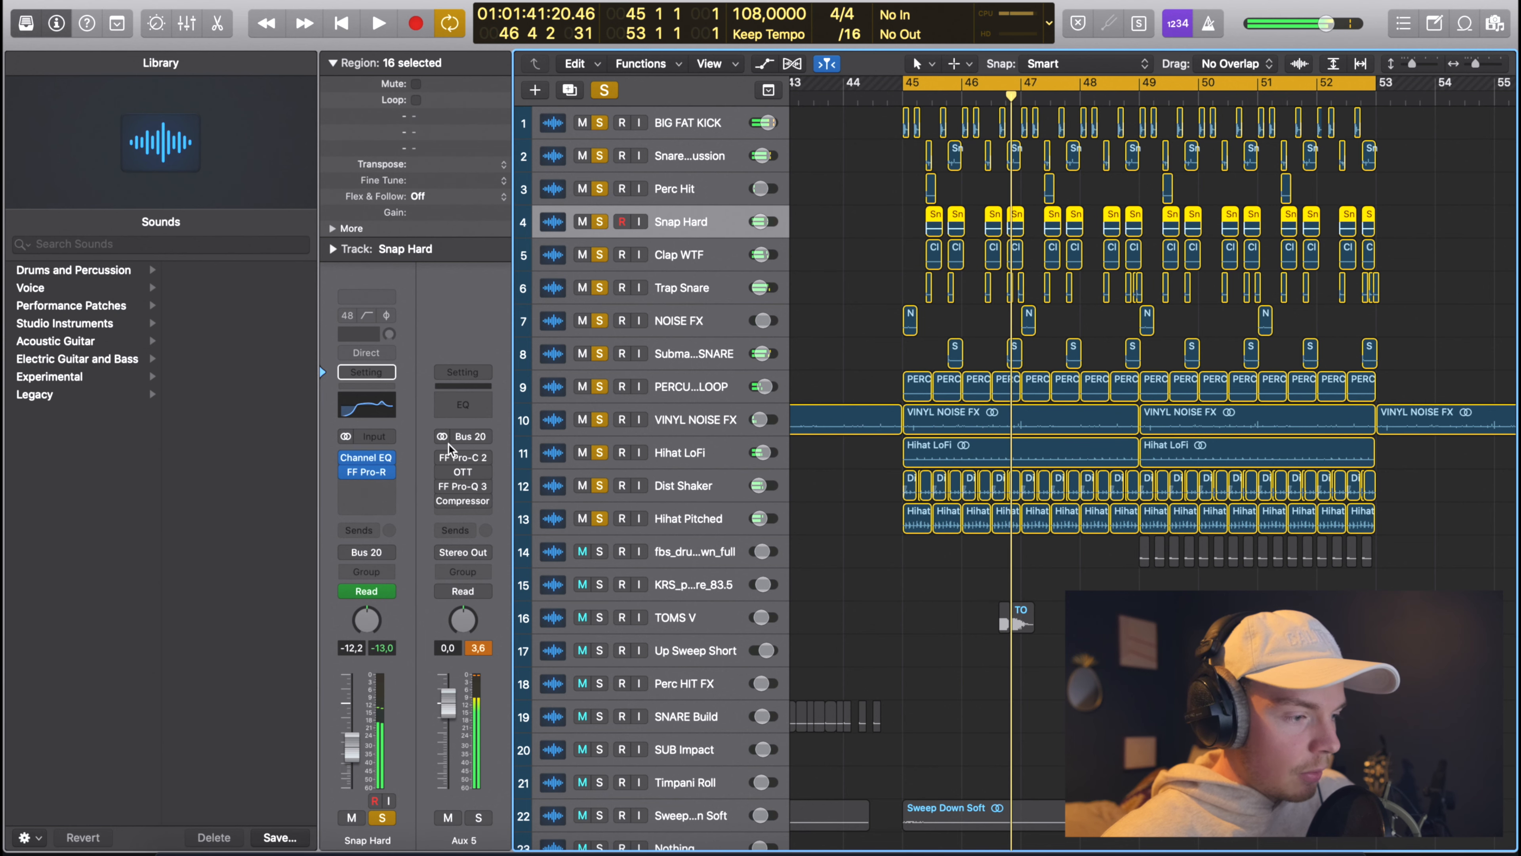
{"action": "left_click", "coordinate": [442, 458], "text": "alt"}
{"action": "key", "text": "space"}
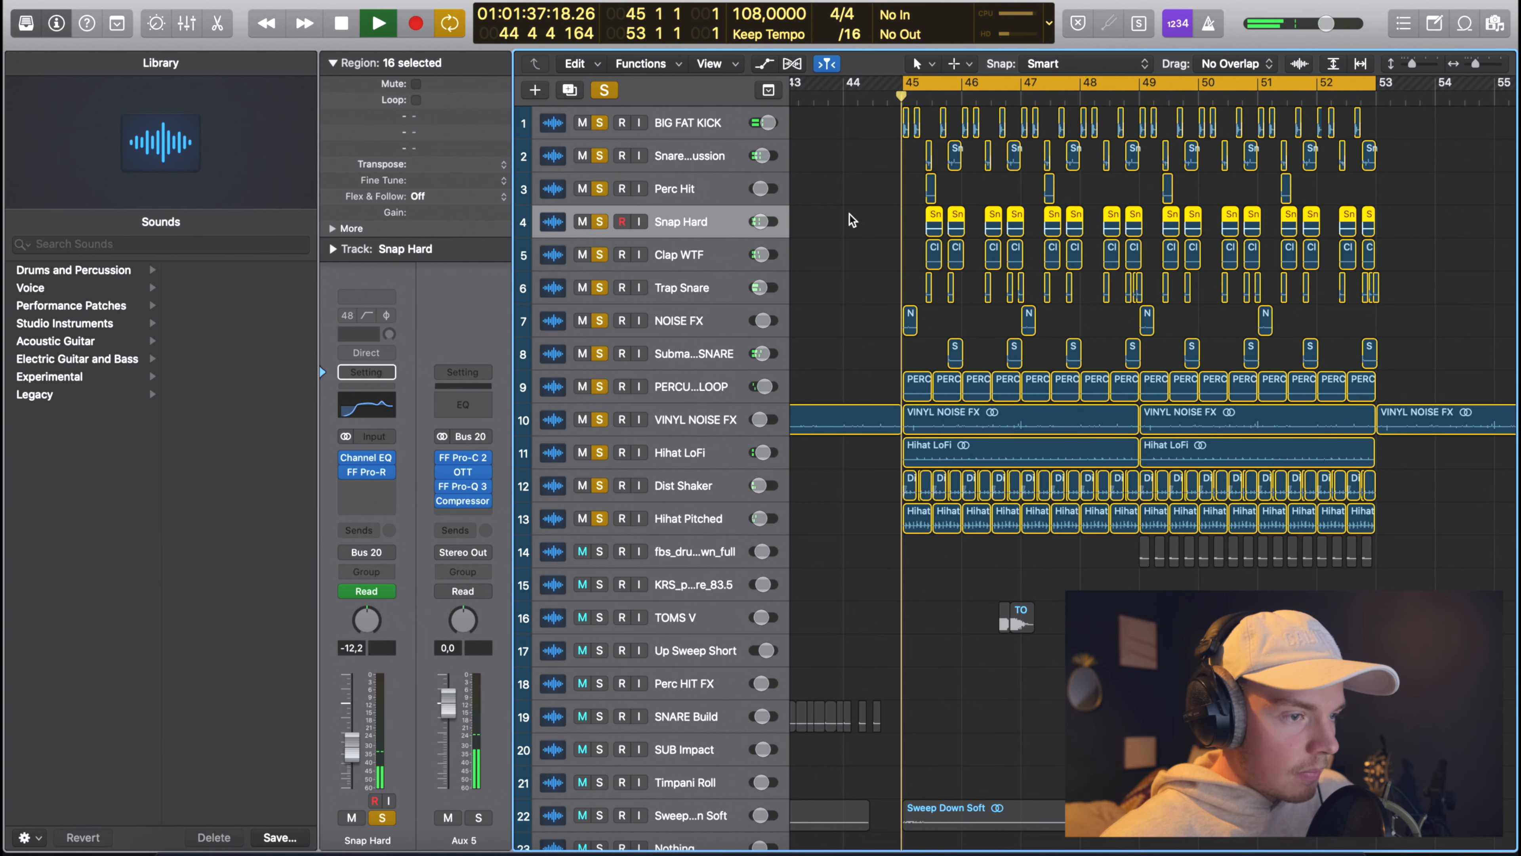
{"action": "mouse_move", "coordinate": [444, 464]}
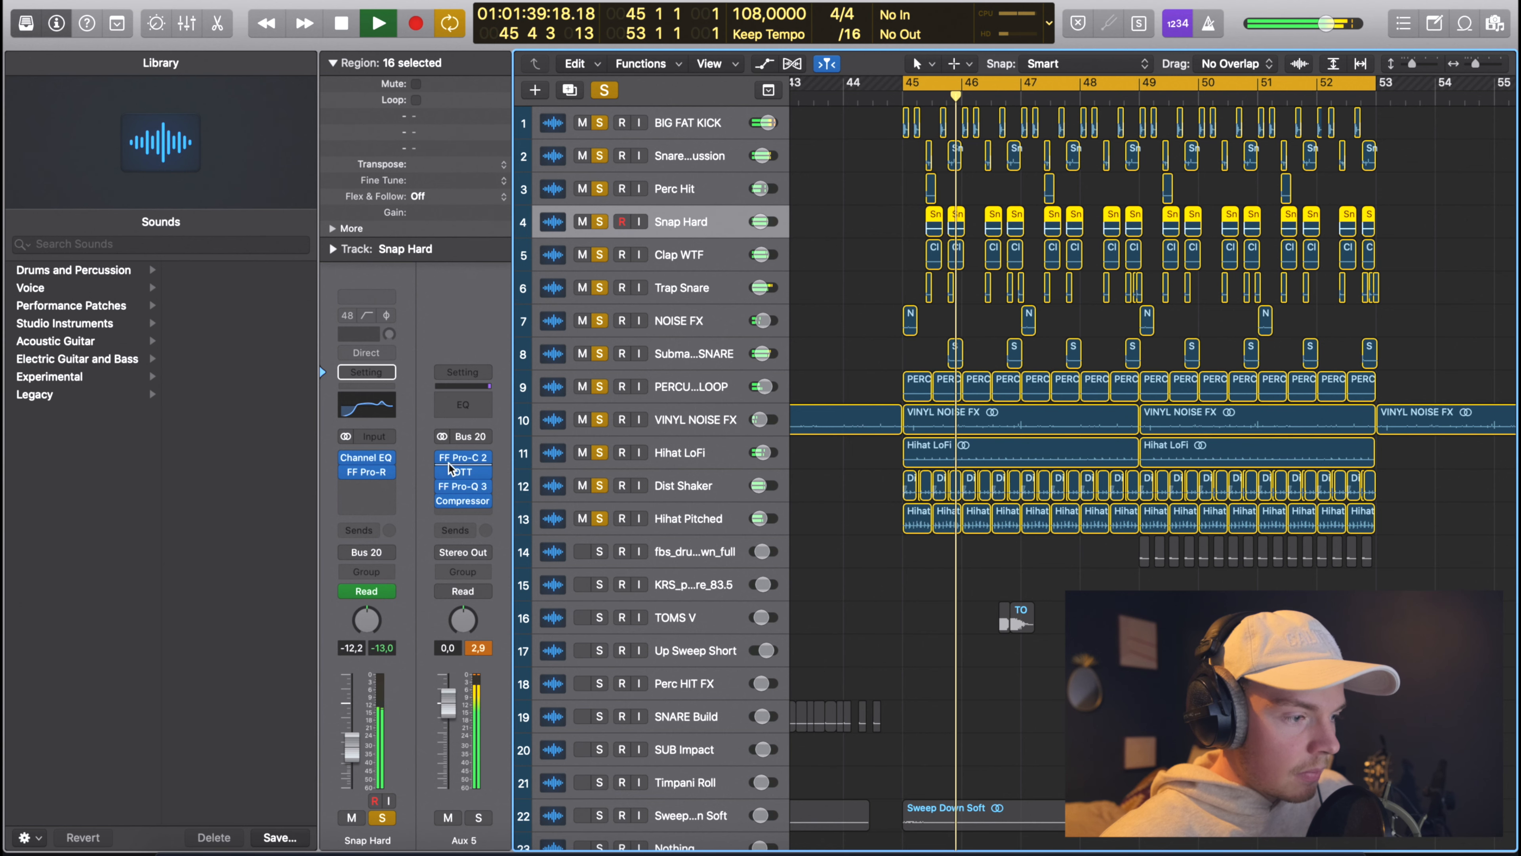
{"action": "key", "text": "space"}
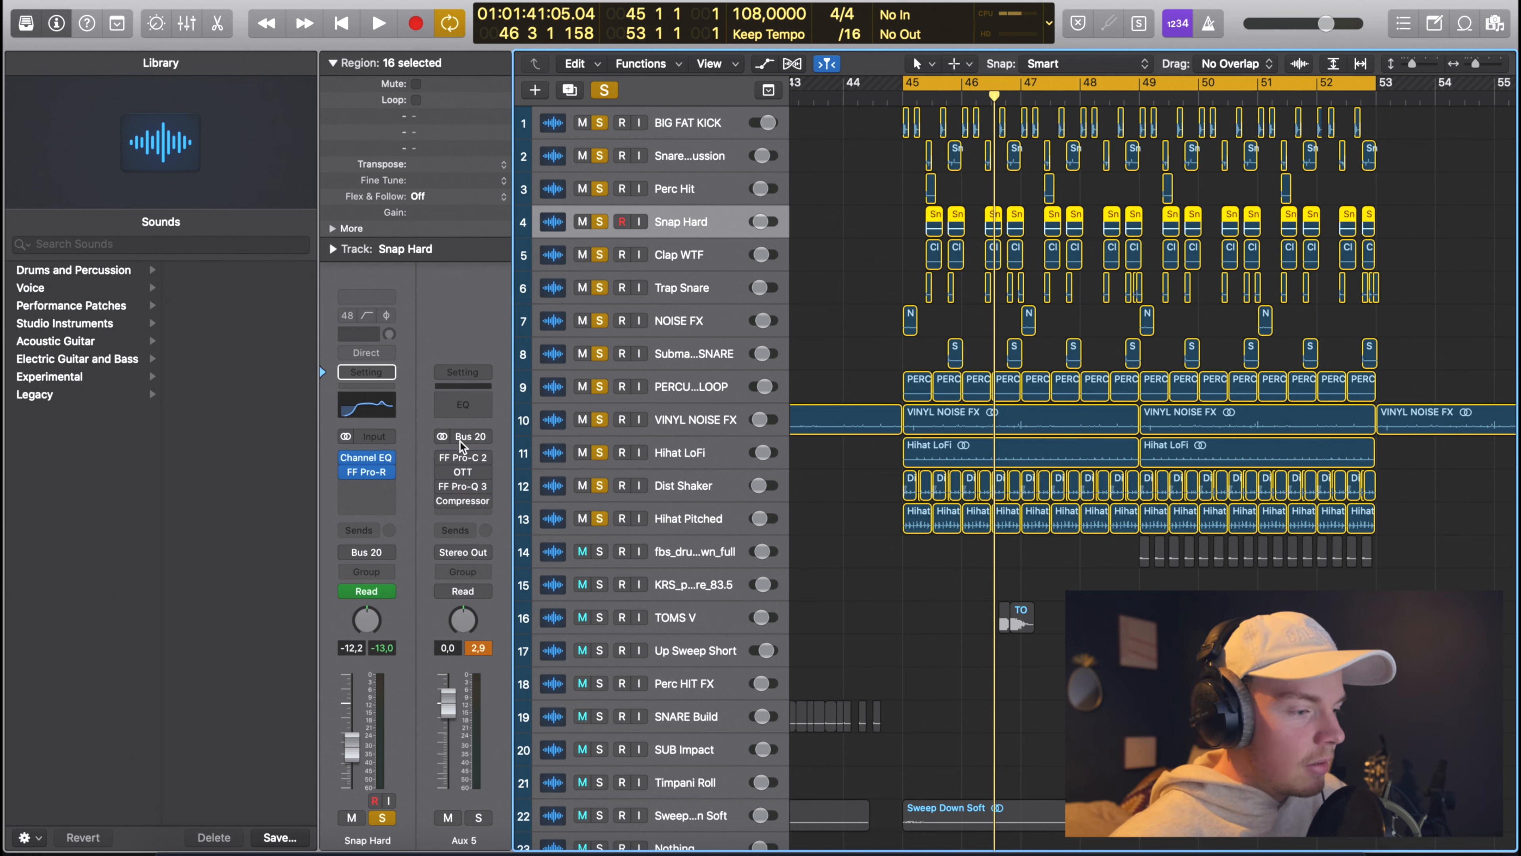
{"action": "key", "text": "space"}
{"action": "left_click", "coordinate": [444, 458], "text": "alt"}
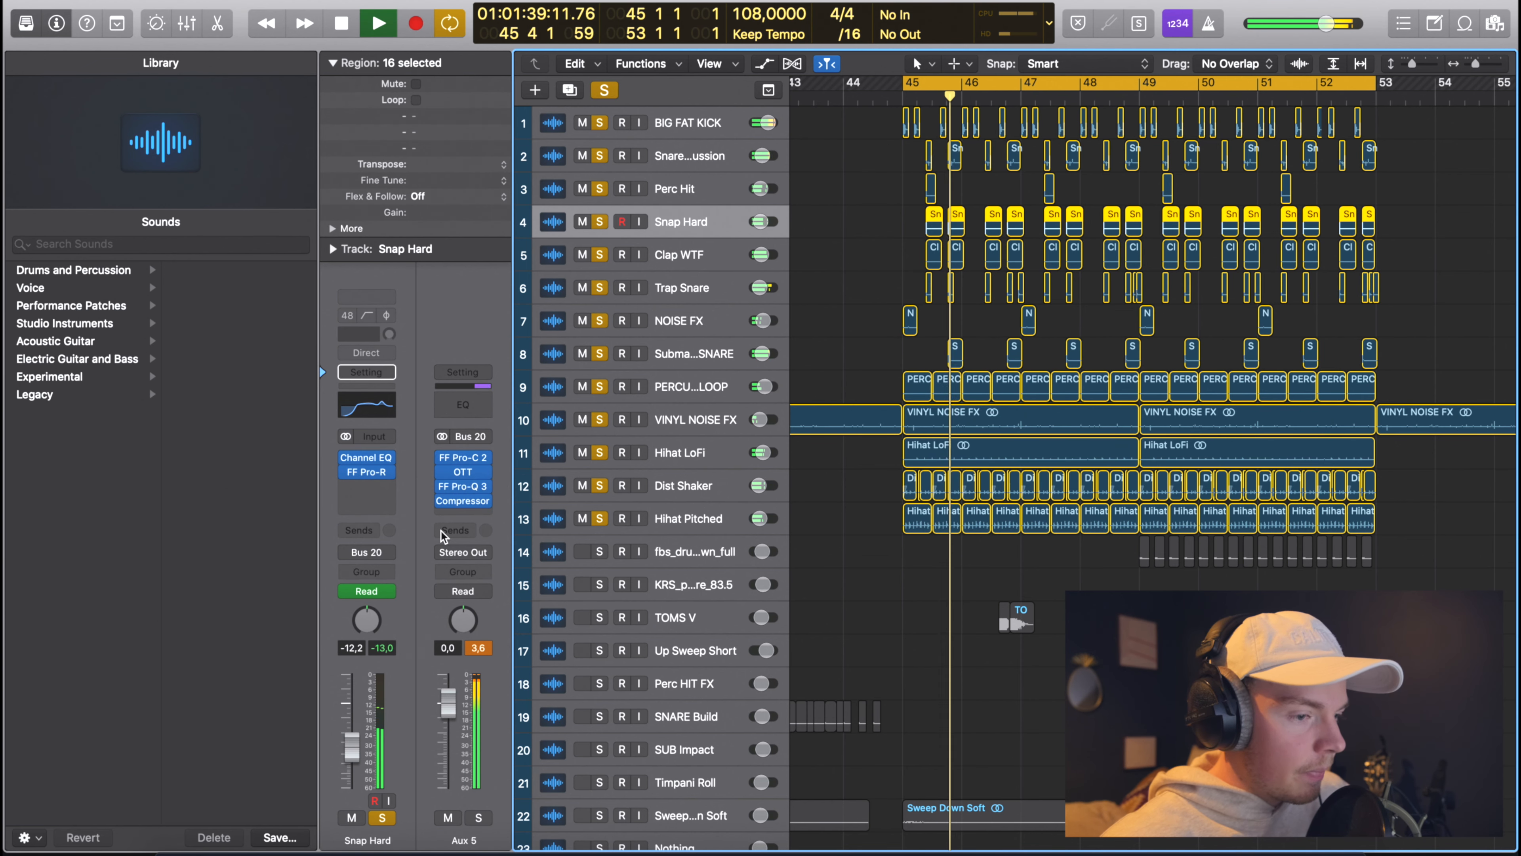
Bypass FF Pro-C 2, OTT, FF Pro-Q 3 and Compressor on Aux 5 one by one during playback, and re-enable them all.
{"action": "left_click", "coordinate": [458, 458]}
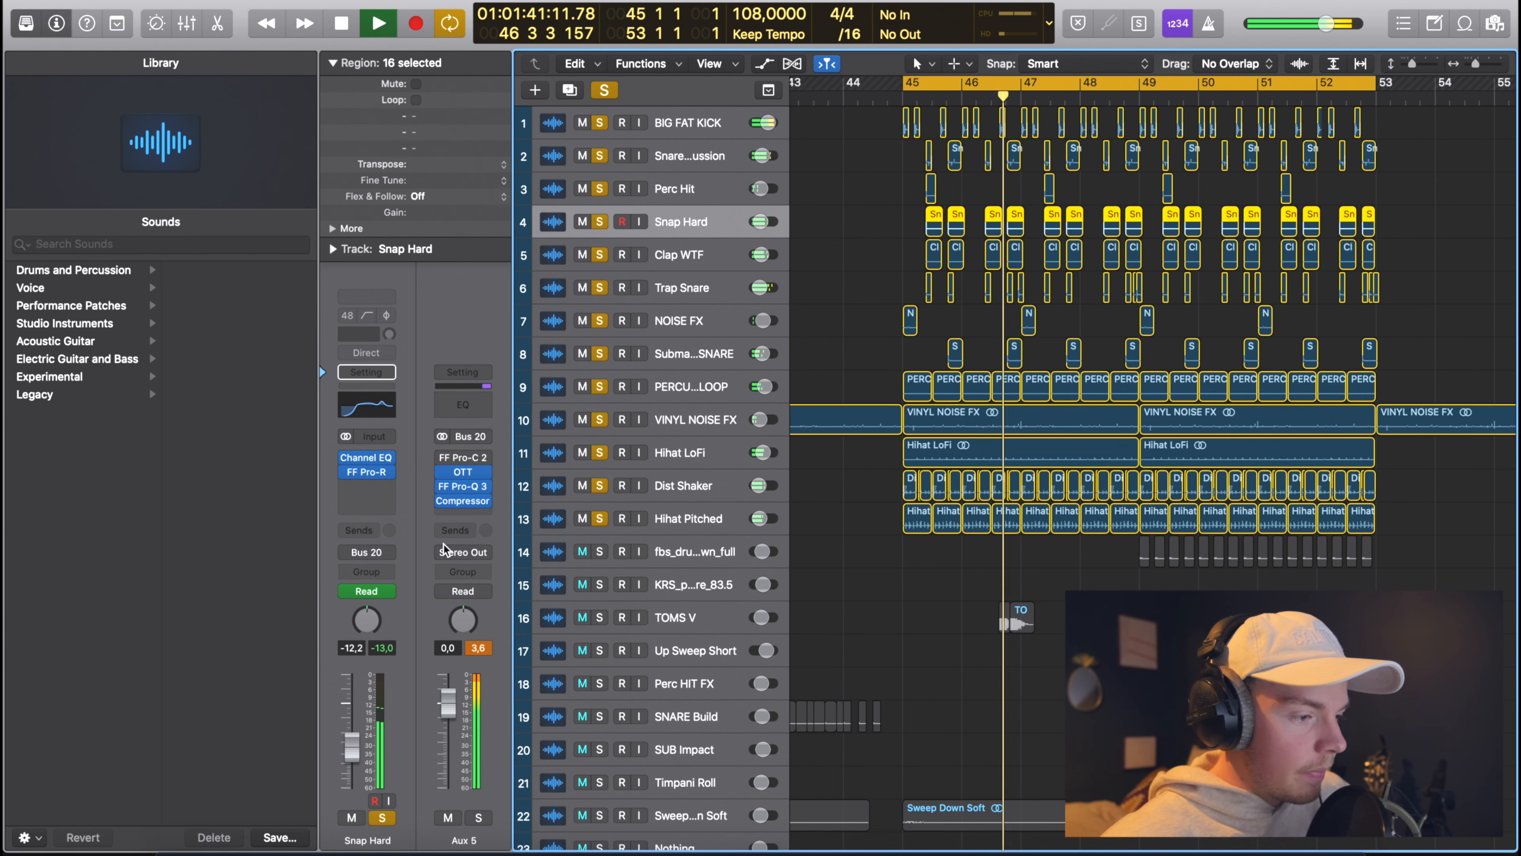
{"action": "left_click", "coordinate": [458, 472]}
{"action": "left_click", "coordinate": [442, 486]}
{"action": "left_click", "coordinate": [441, 500]}
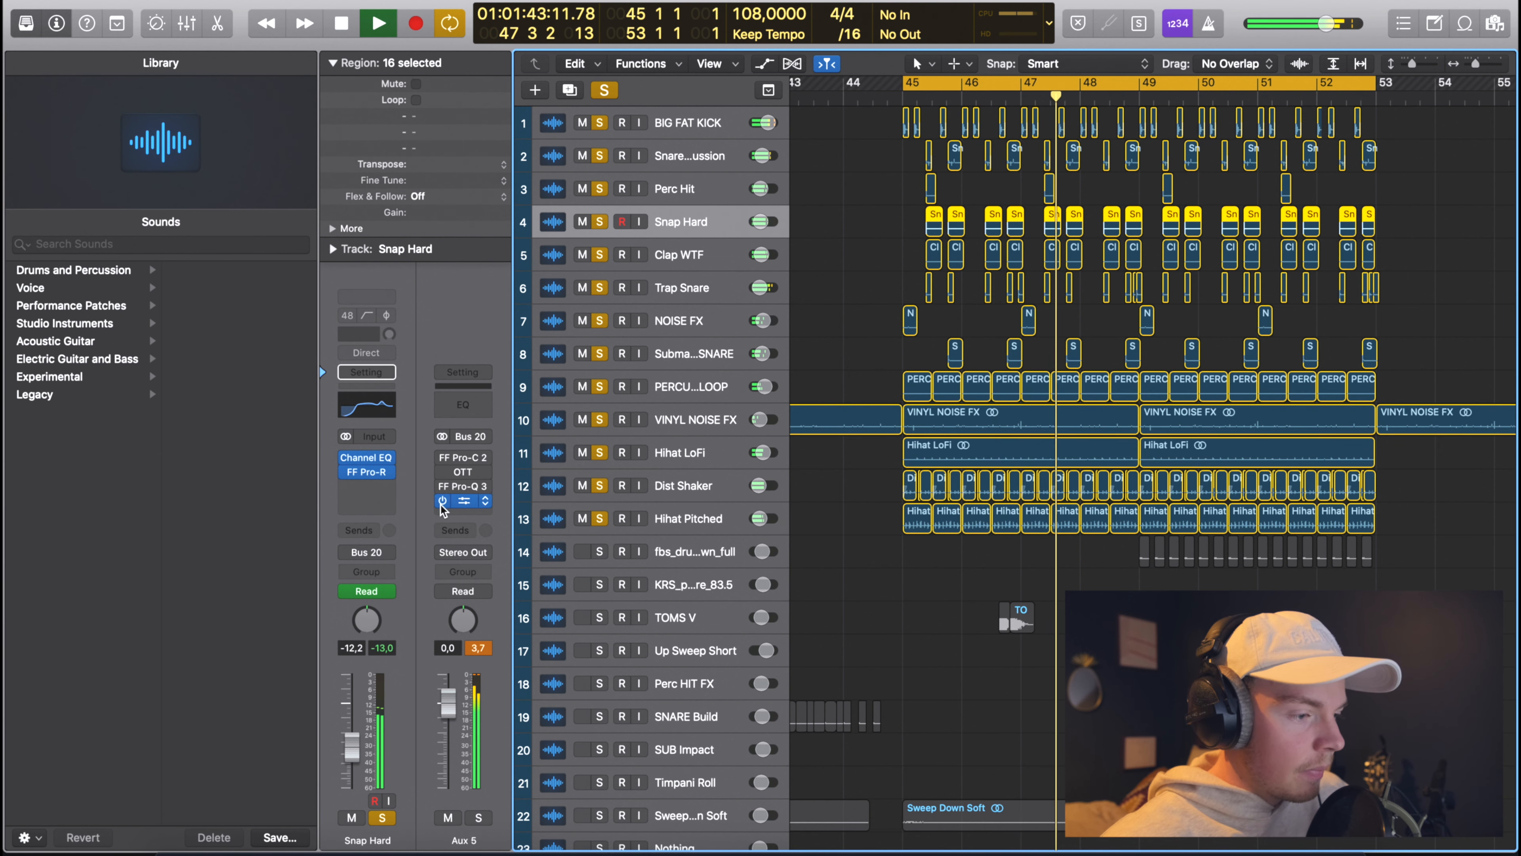
{"action": "left_click", "coordinate": [439, 503], "text": "alt"}
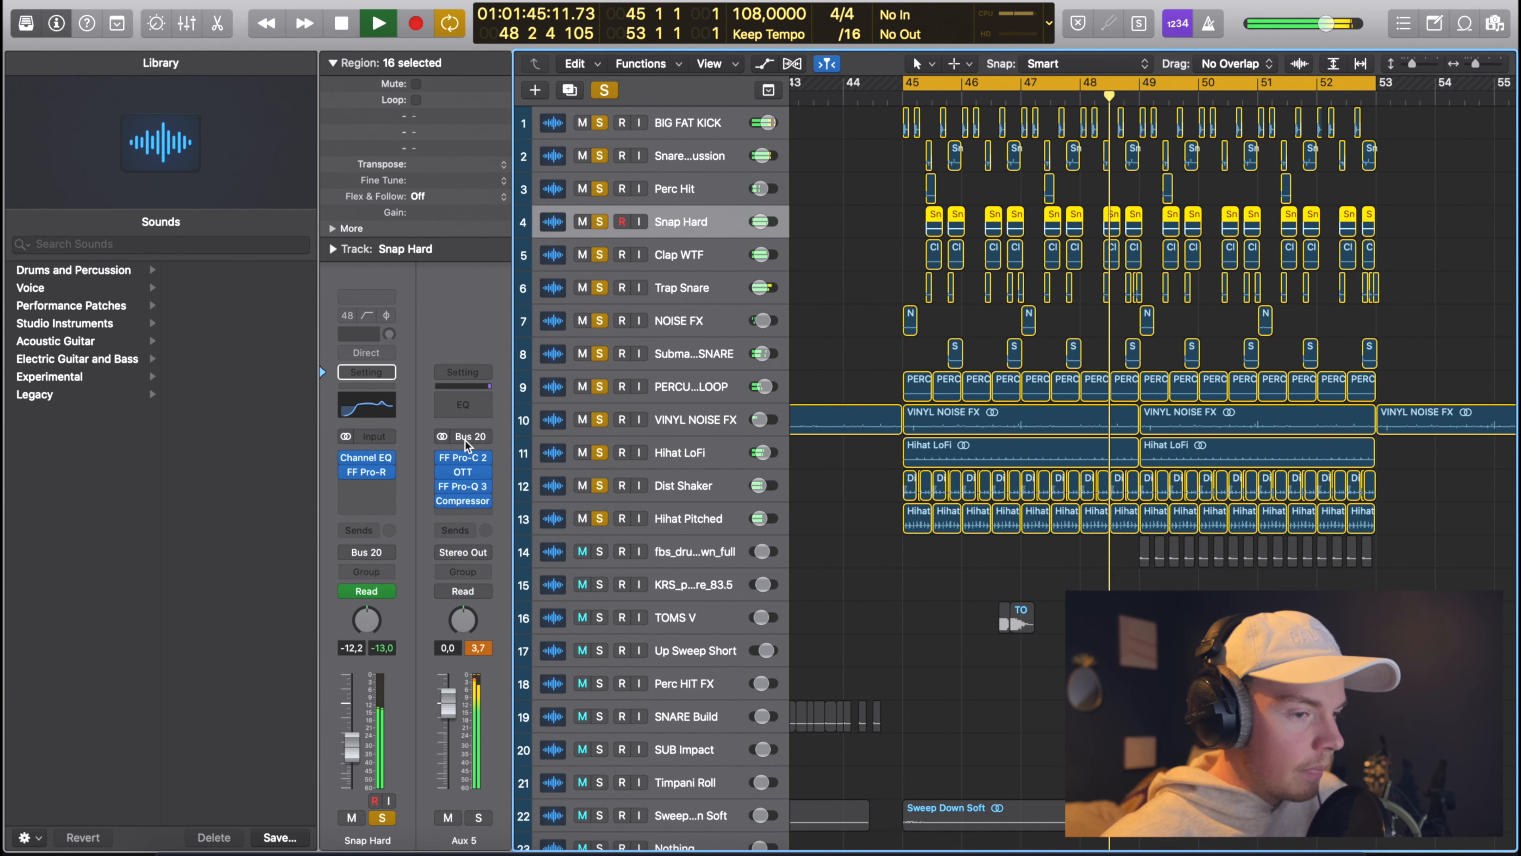
Stop playback, deselect the drum regions and clear all track solos.
{"action": "left_click", "coordinate": [880, 205]}
{"action": "key", "text": "space"}
{"action": "key", "text": "ctrl+alt+super+s"}
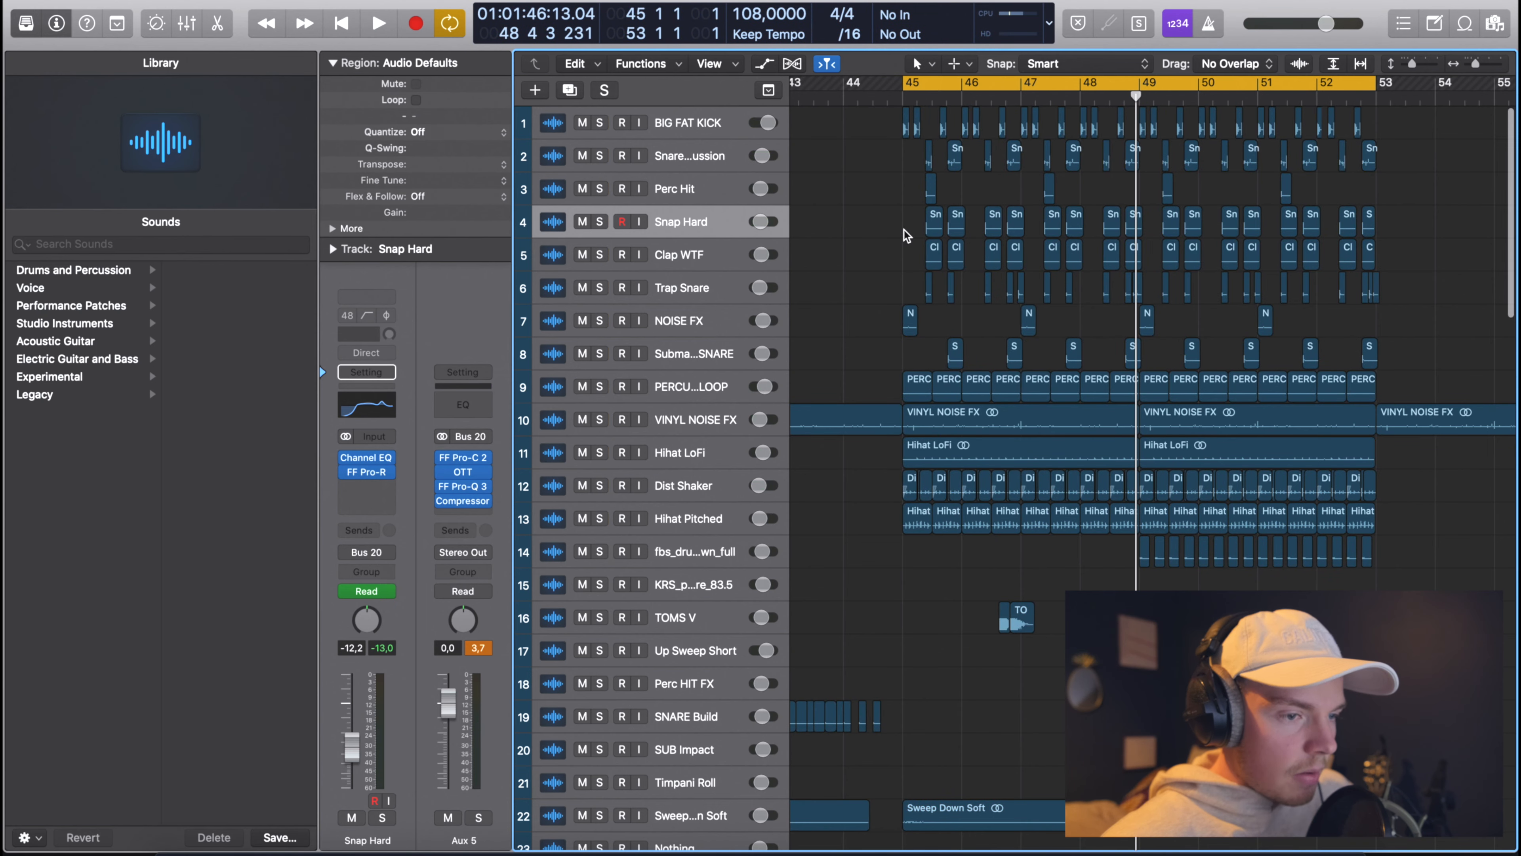
Solo the three bass tracks, SUBST., MINI V3 and bass_popreese, and play them from bar 45.
{"action": "scroll", "coordinate": [905, 234], "scroll_direction": "down", "scroll_amount": 15}
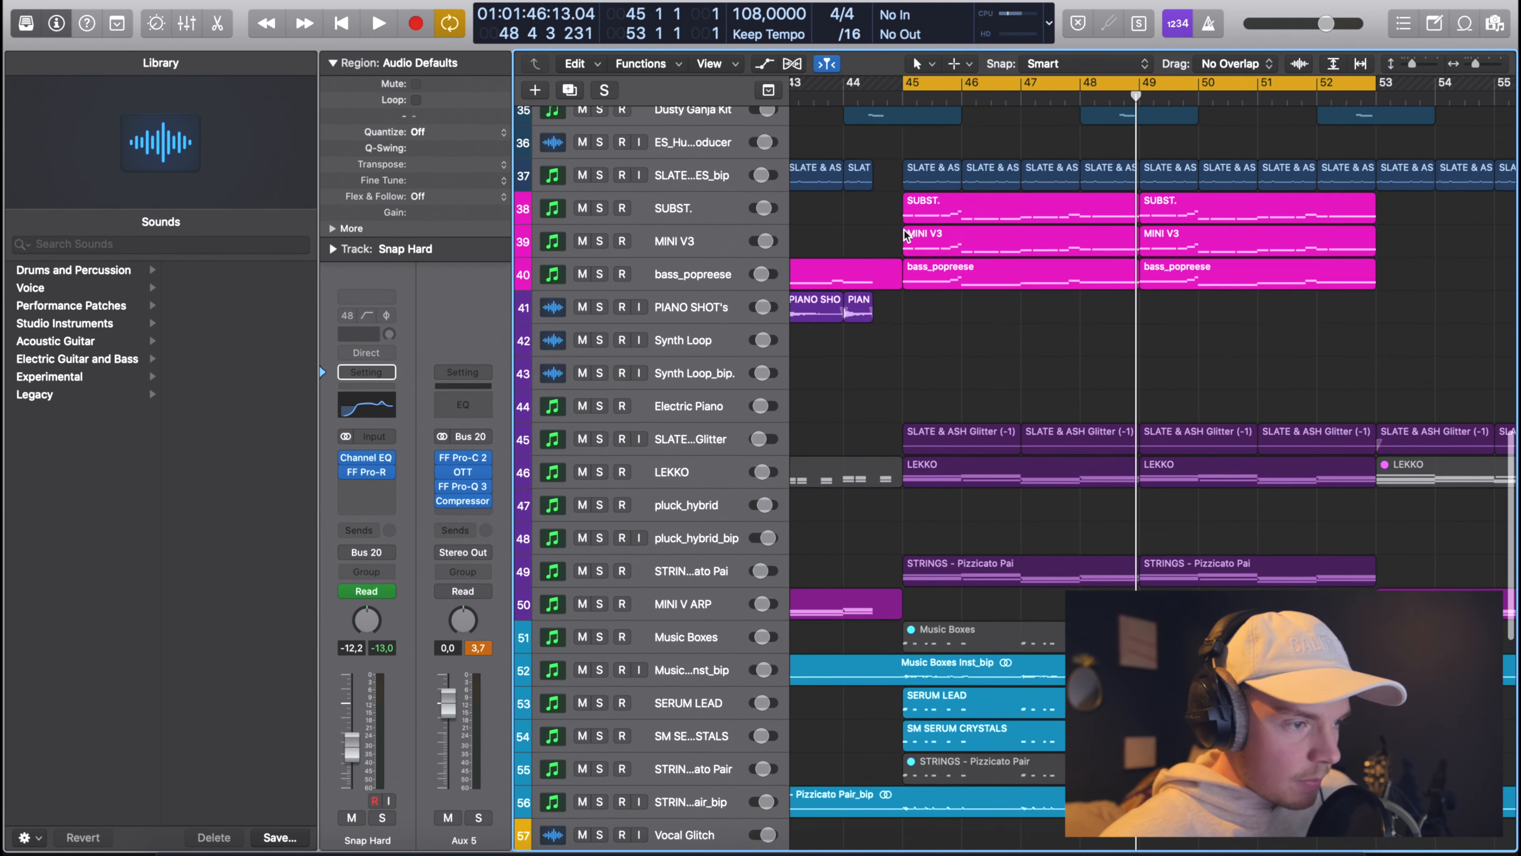
{"action": "left_click", "coordinate": [600, 227]}
{"action": "key", "text": "space"}
{"action": "scroll", "coordinate": [893, 128], "scroll_direction": "up", "scroll_amount": 2}
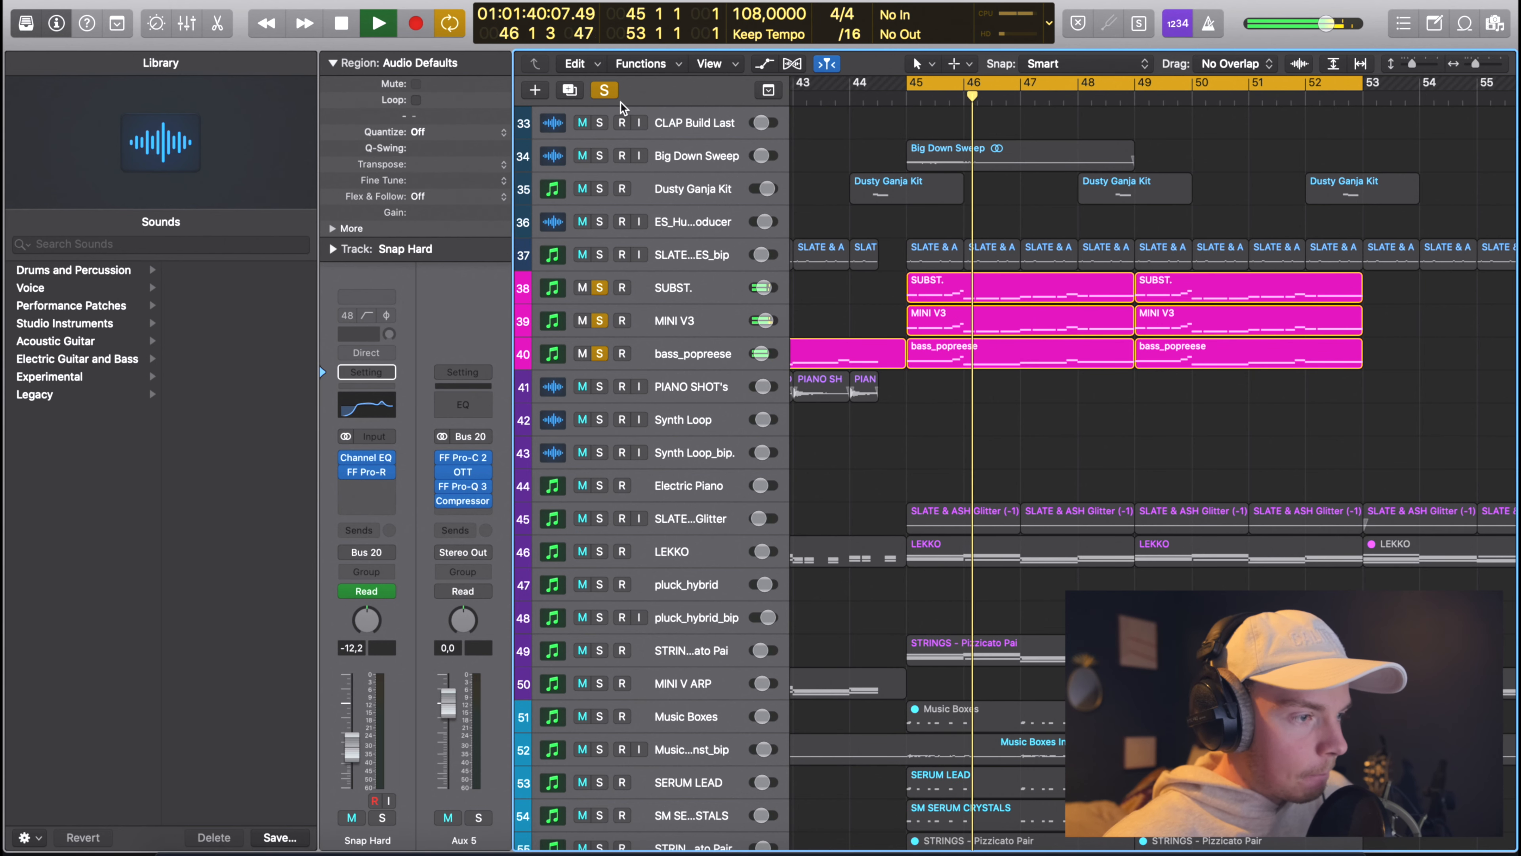
Turn the bass solos off and back on during playback to compare with the full mix, and dismiss the System Overload alert.
{"action": "left_click", "coordinate": [605, 91]}
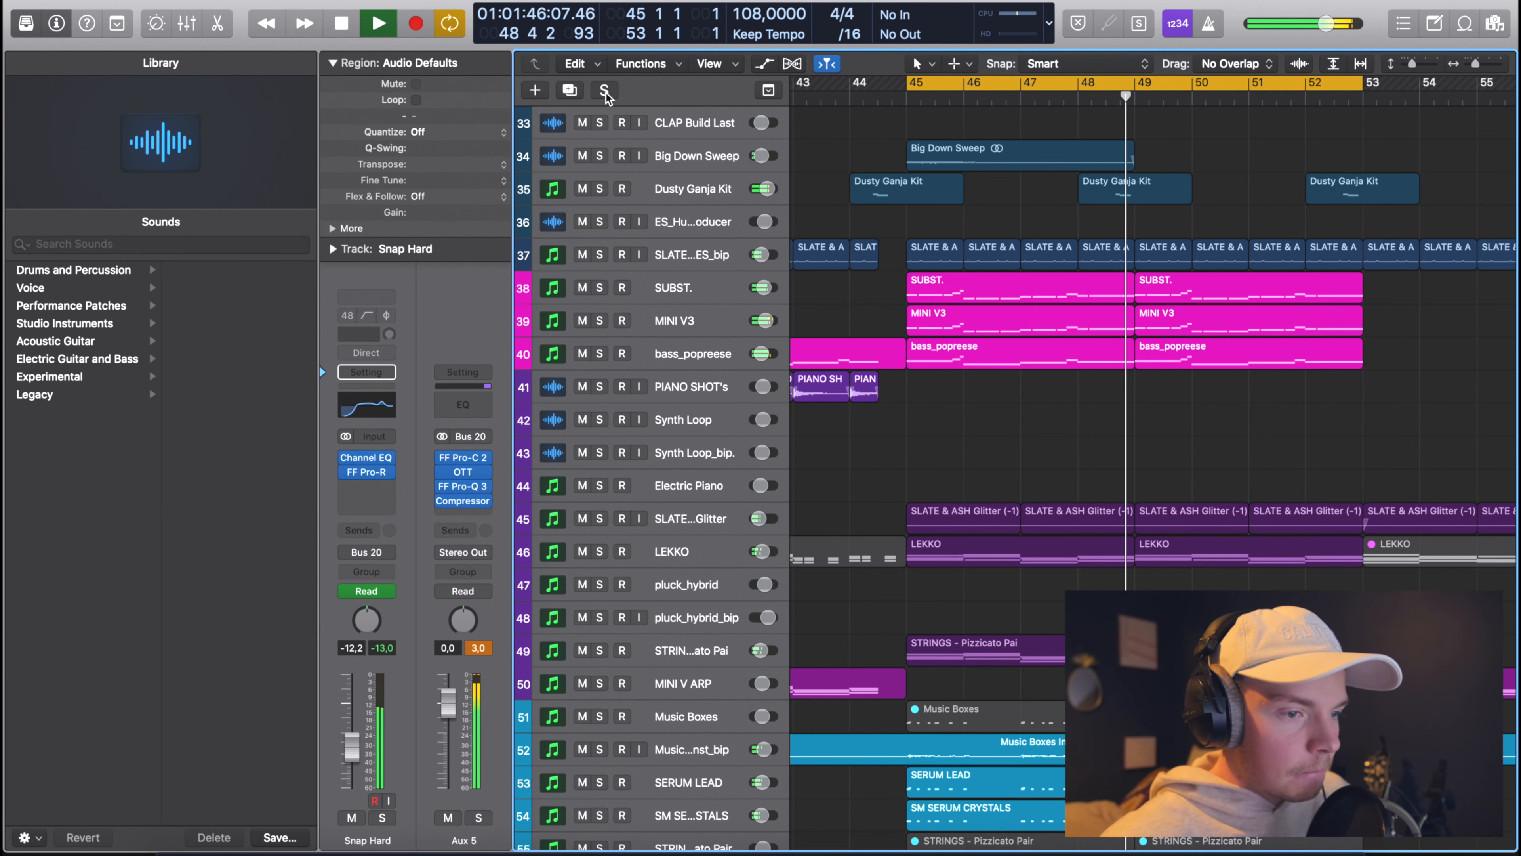
{"action": "left_click", "coordinate": [605, 92]}
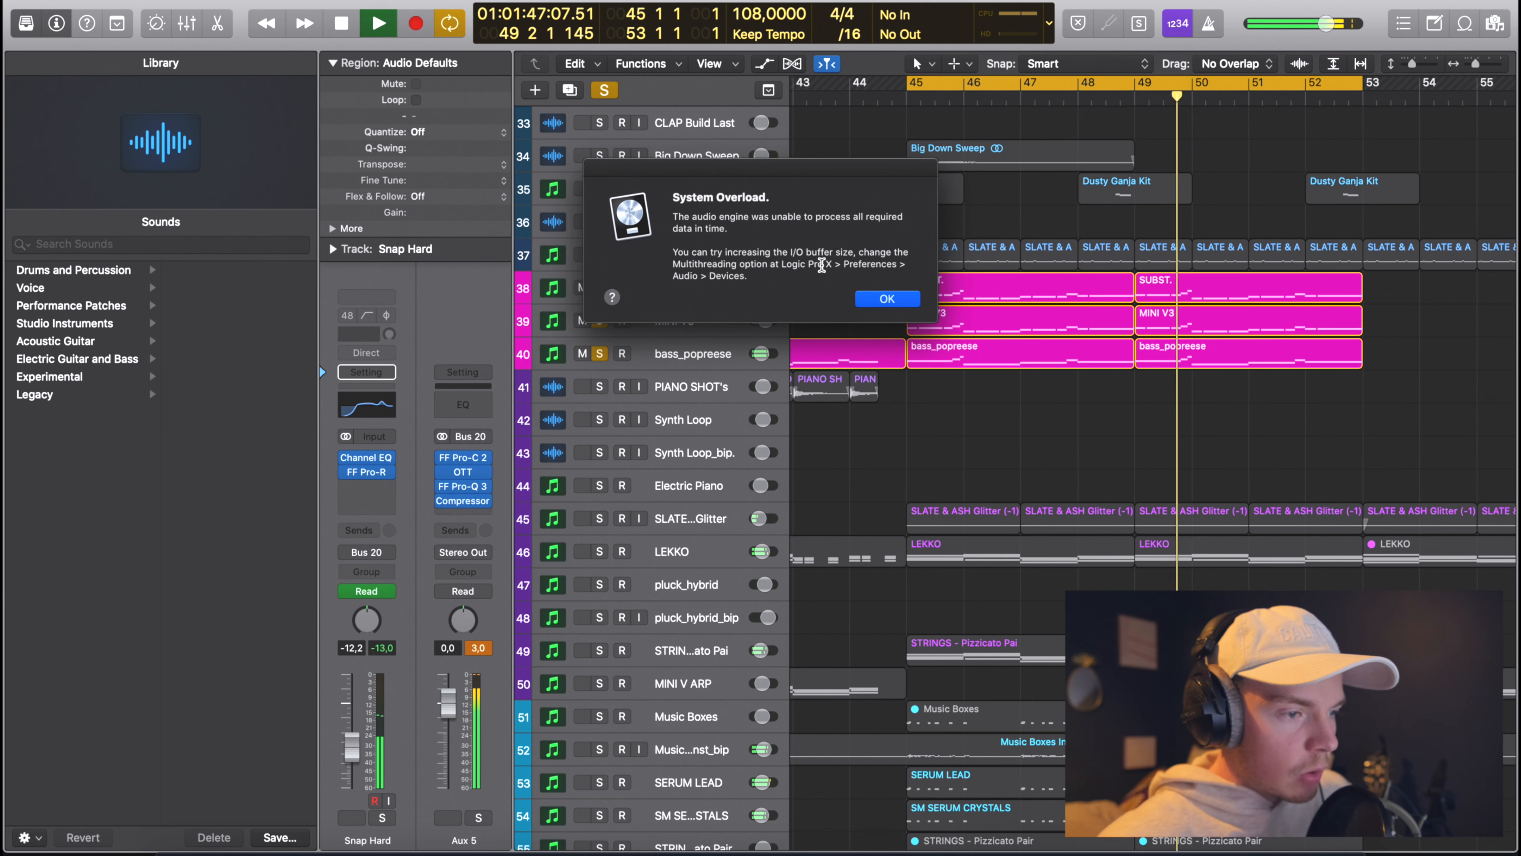
{"action": "left_click", "coordinate": [888, 307]}
{"action": "key", "text": "space"}
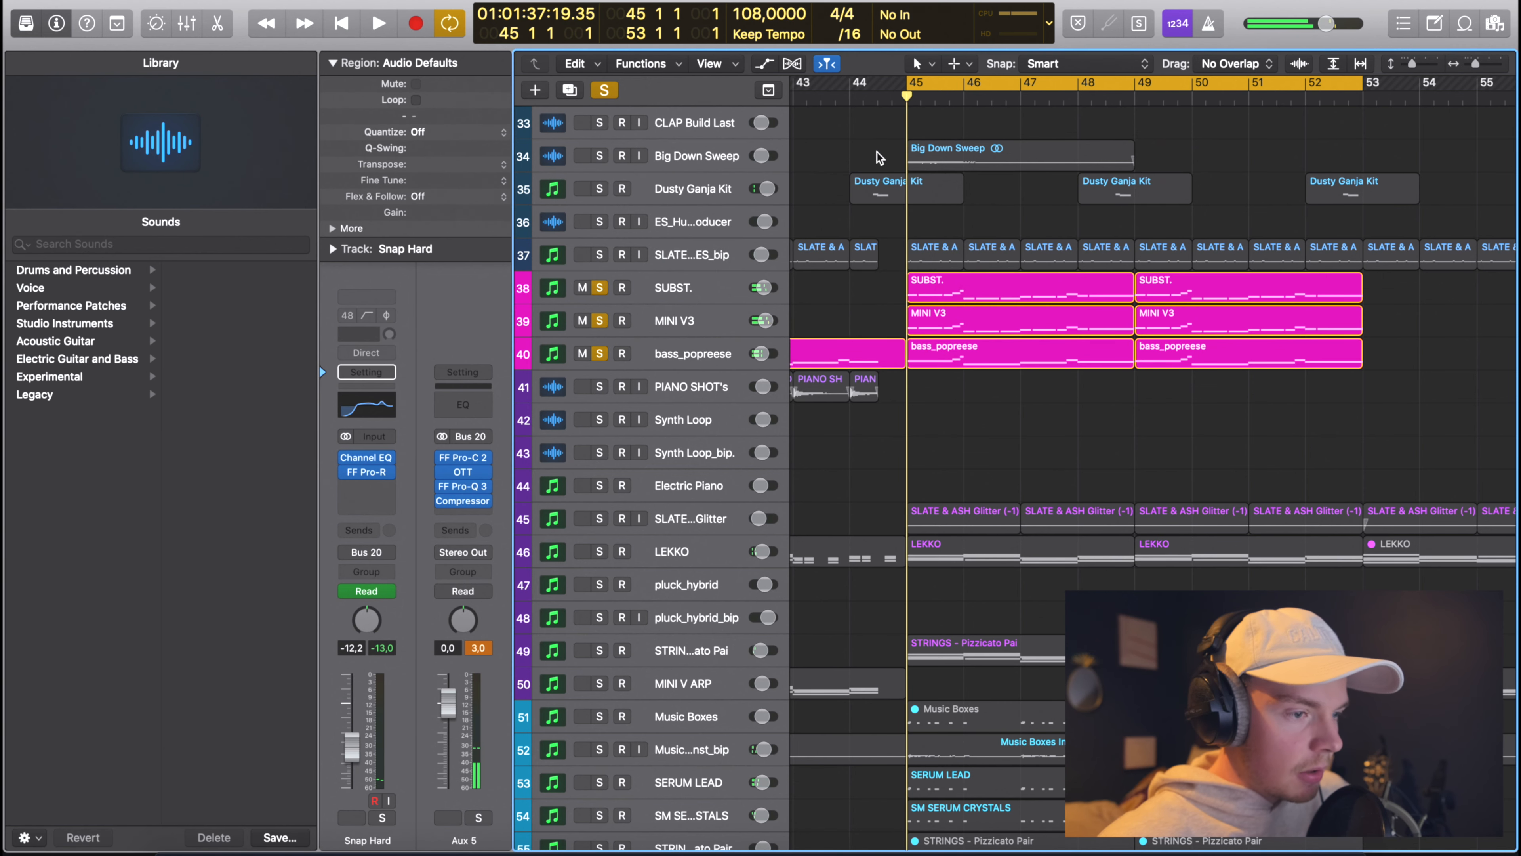
Clear the solos on the three bass tracks with playback stopped at bar 45.
{"action": "scroll", "coordinate": [881, 140], "scroll_direction": "right", "scroll_amount": 2}
{"action": "scroll", "coordinate": [817, 127], "scroll_direction": "left", "scroll_amount": 3}
{"action": "left_click", "coordinate": [604, 90]}
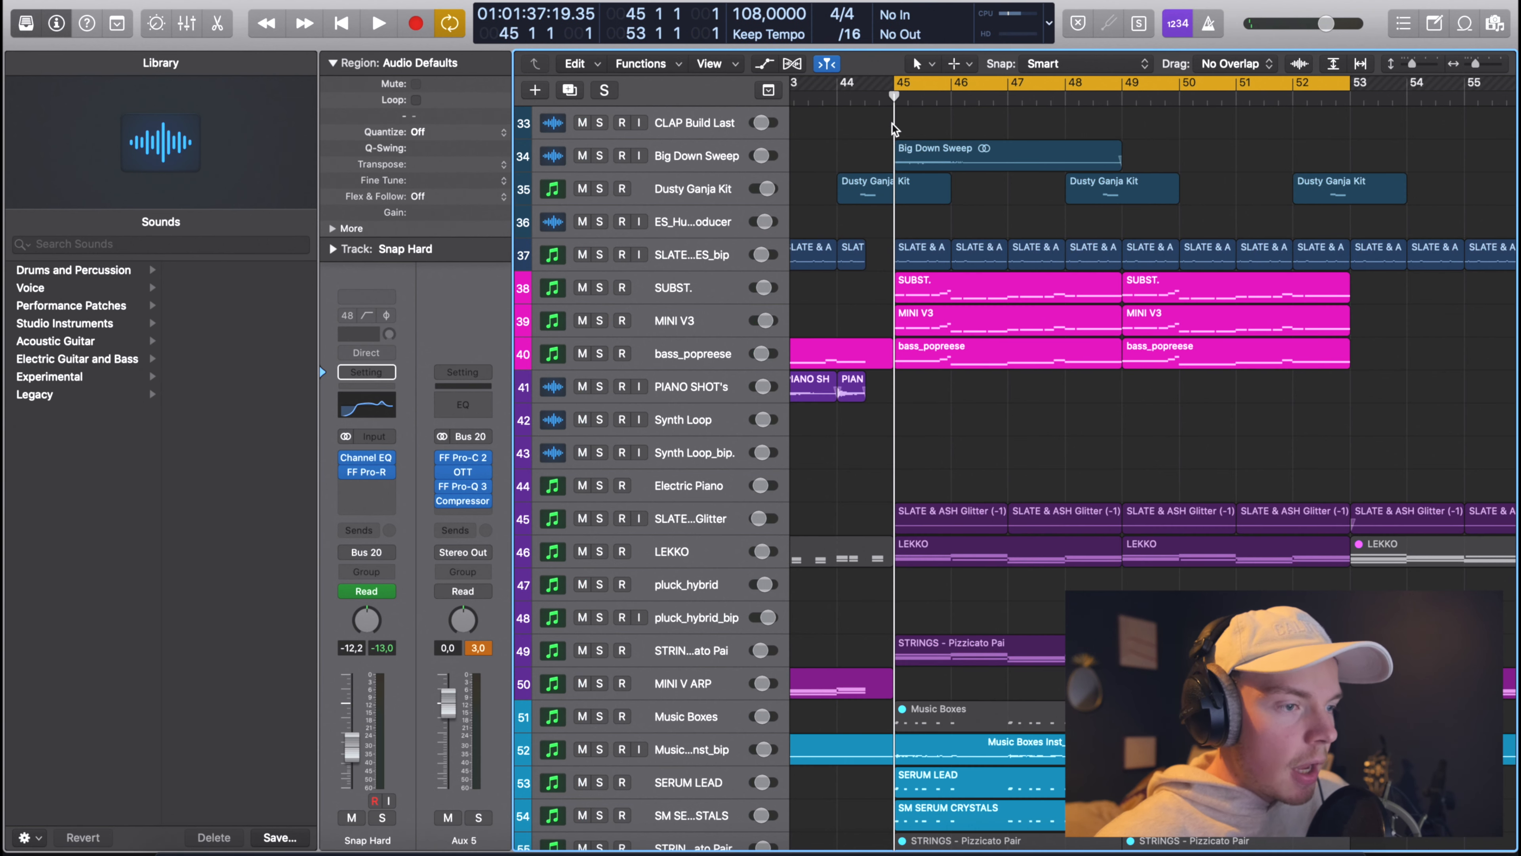
Solo and select the SUBST. track, audition it from bar 45, and clear its solo.
{"action": "scroll", "coordinate": [893, 129], "scroll_direction": "up", "scroll_amount": 3}
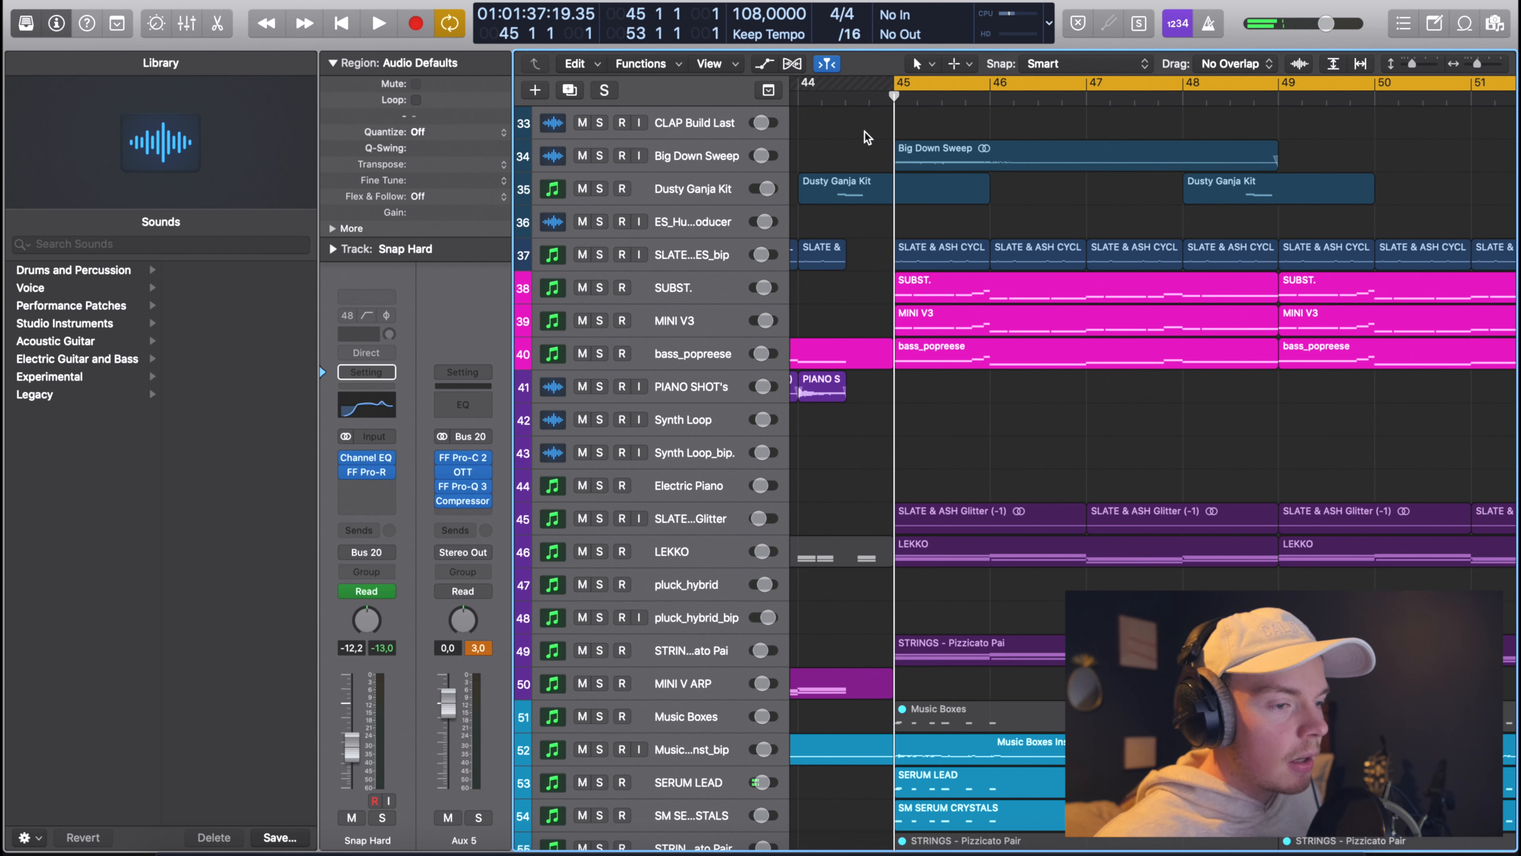
{"action": "scroll", "coordinate": [935, 131], "scroll_direction": "down", "scroll_amount": 2}
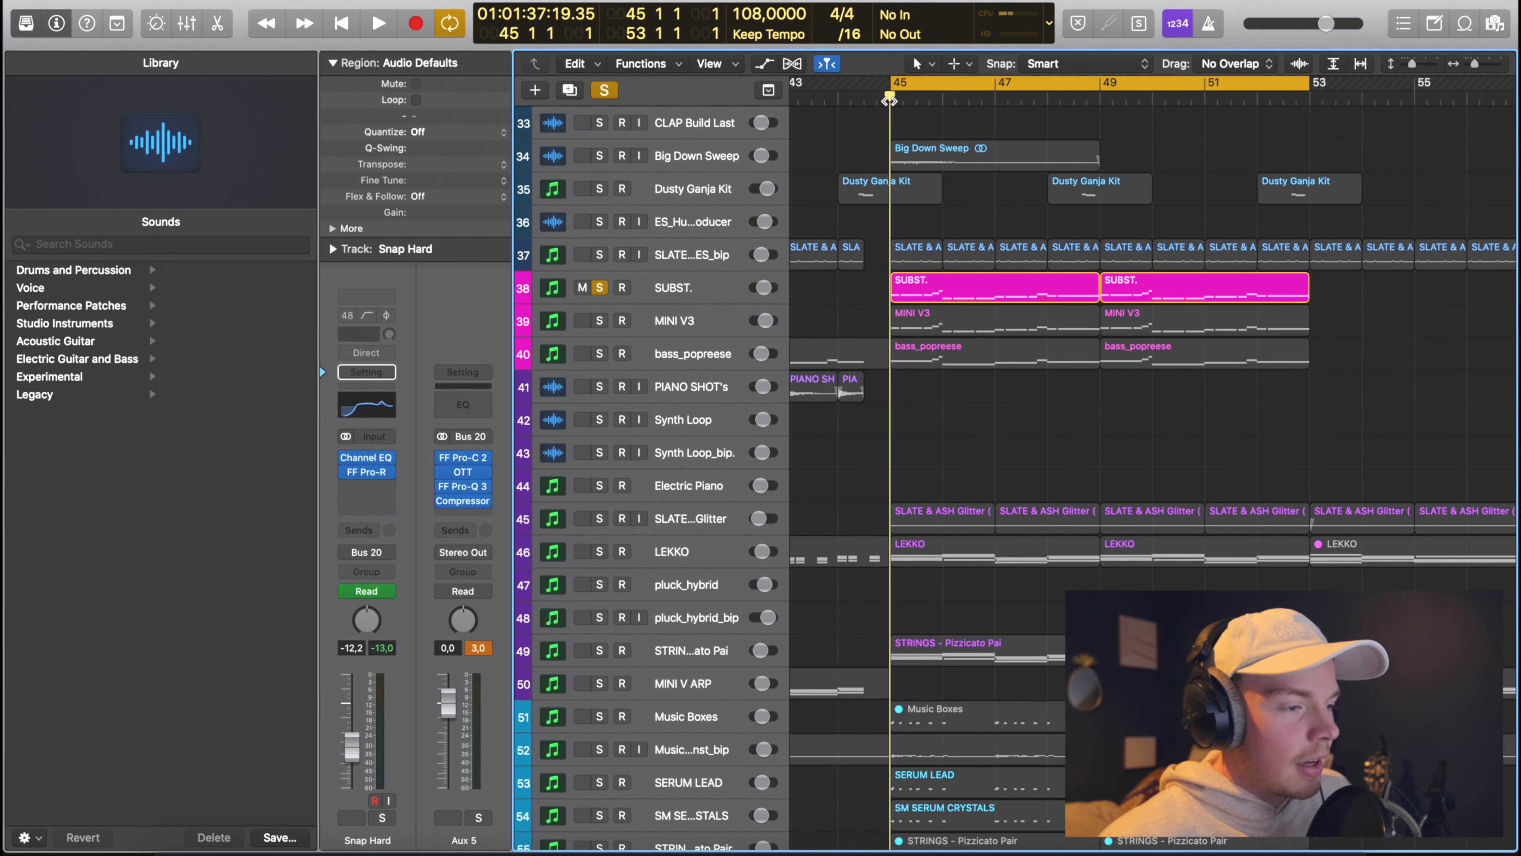
{"action": "left_click", "coordinate": [678, 291]}
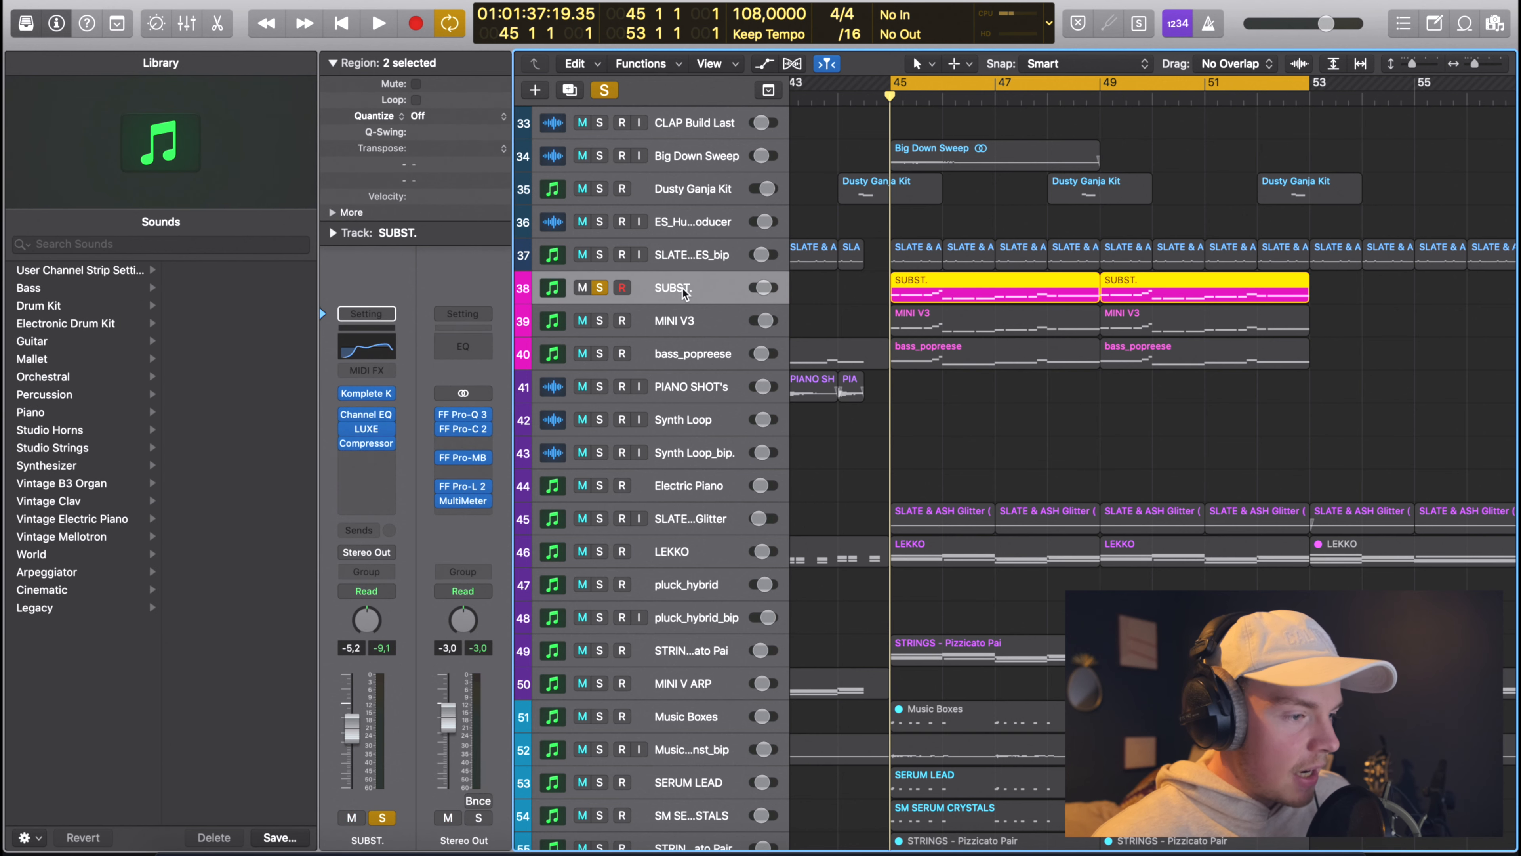
{"action": "key", "text": "space"}
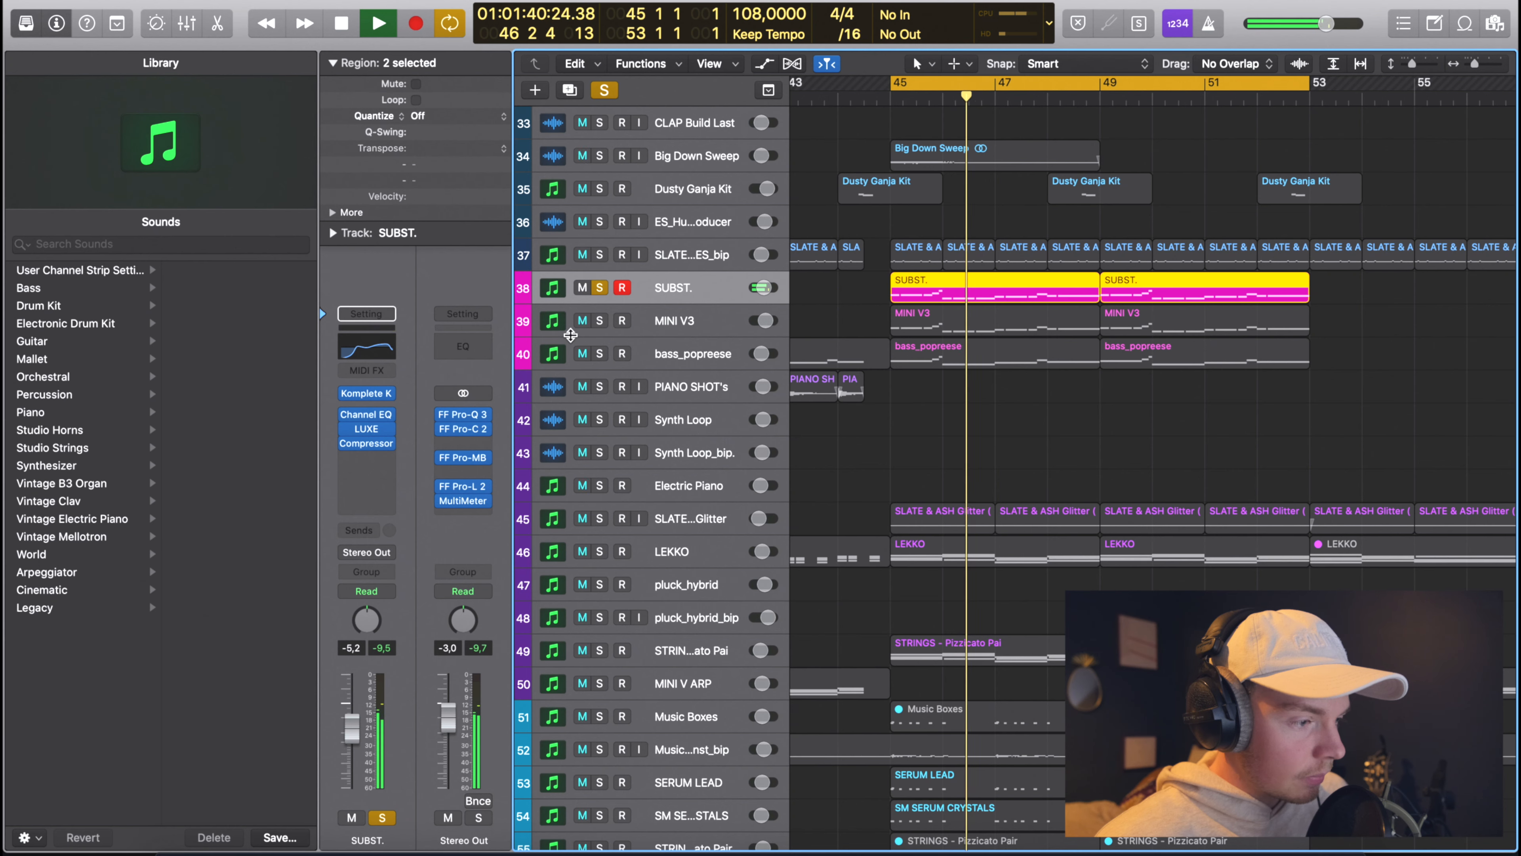
{"action": "key", "text": "space"}
{"action": "left_click", "coordinate": [599, 288]}
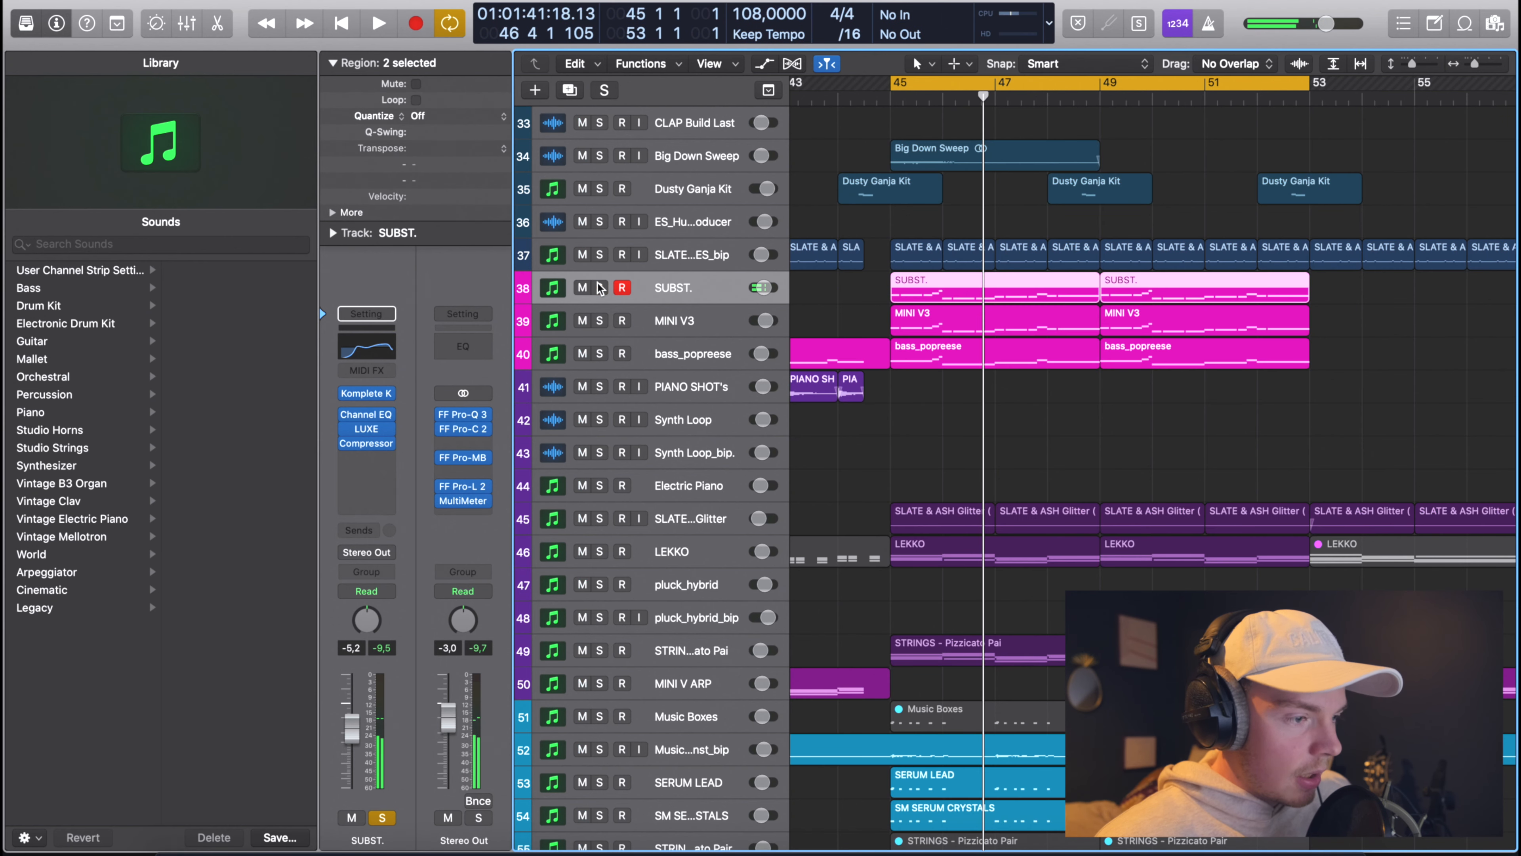
Solo the MINI V3 track, audition it from bar 45, and clear its solo.
{"action": "left_click", "coordinate": [597, 324]}
{"action": "key", "text": "space"}
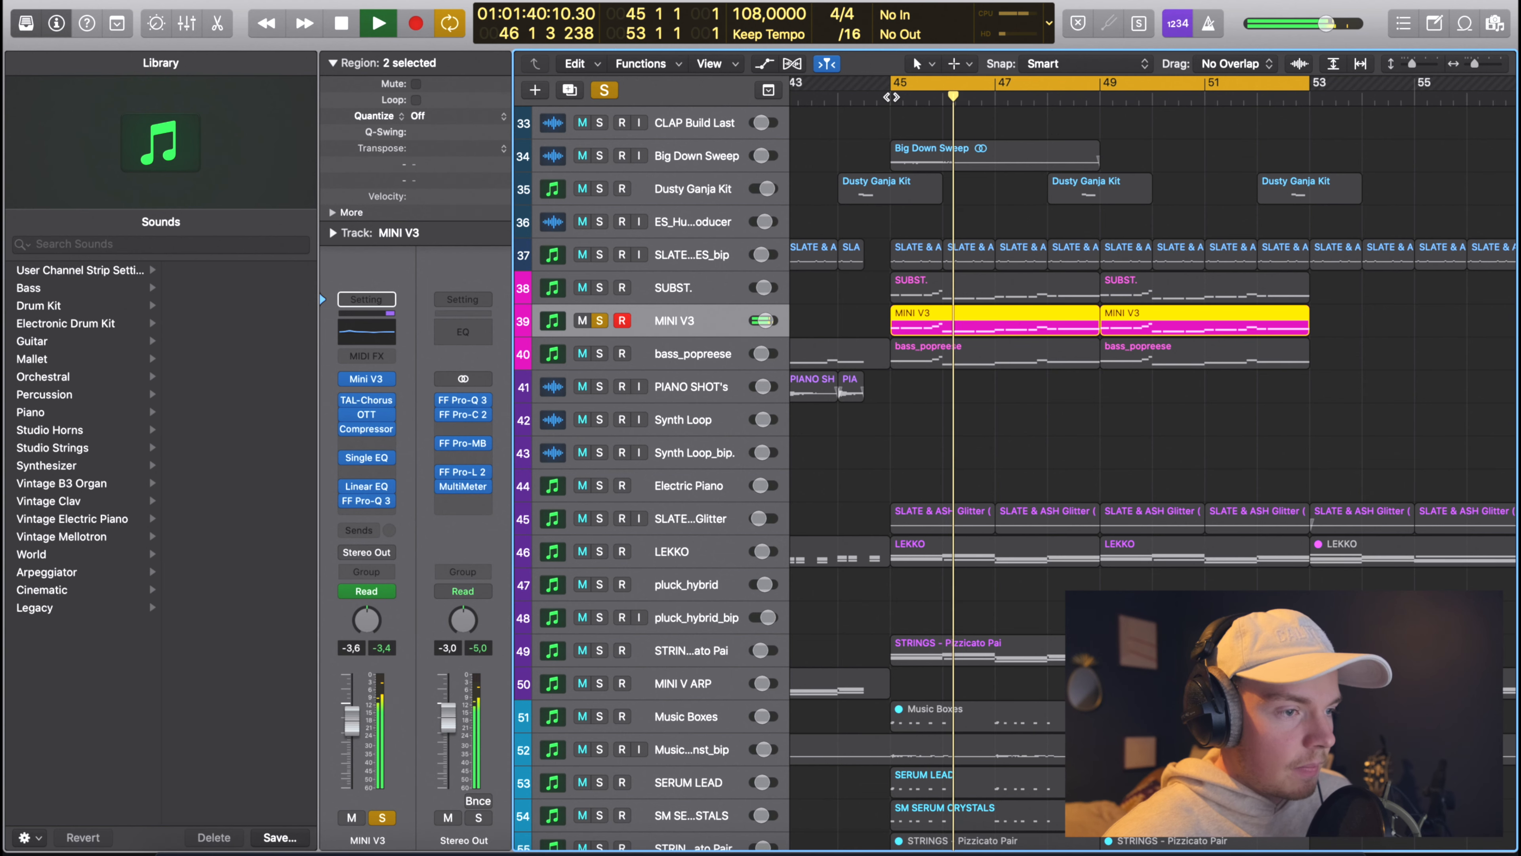
{"action": "key", "text": "space"}
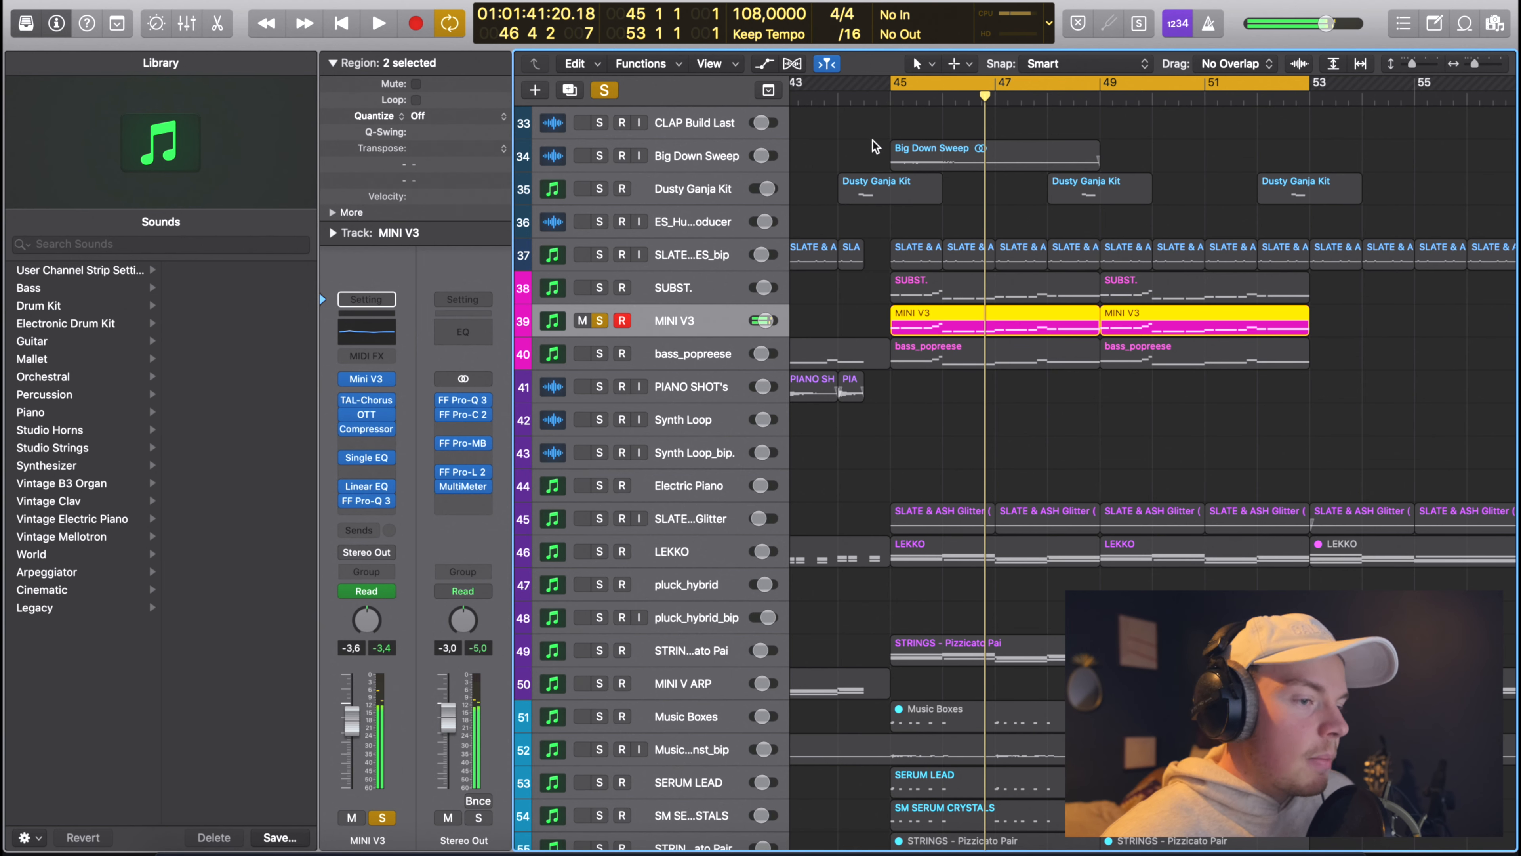
{"action": "left_click", "coordinate": [598, 323]}
Solo the bass_popreese track, play it from bar 45, and select the track to show its channel strip.
{"action": "left_click", "coordinate": [600, 353]}
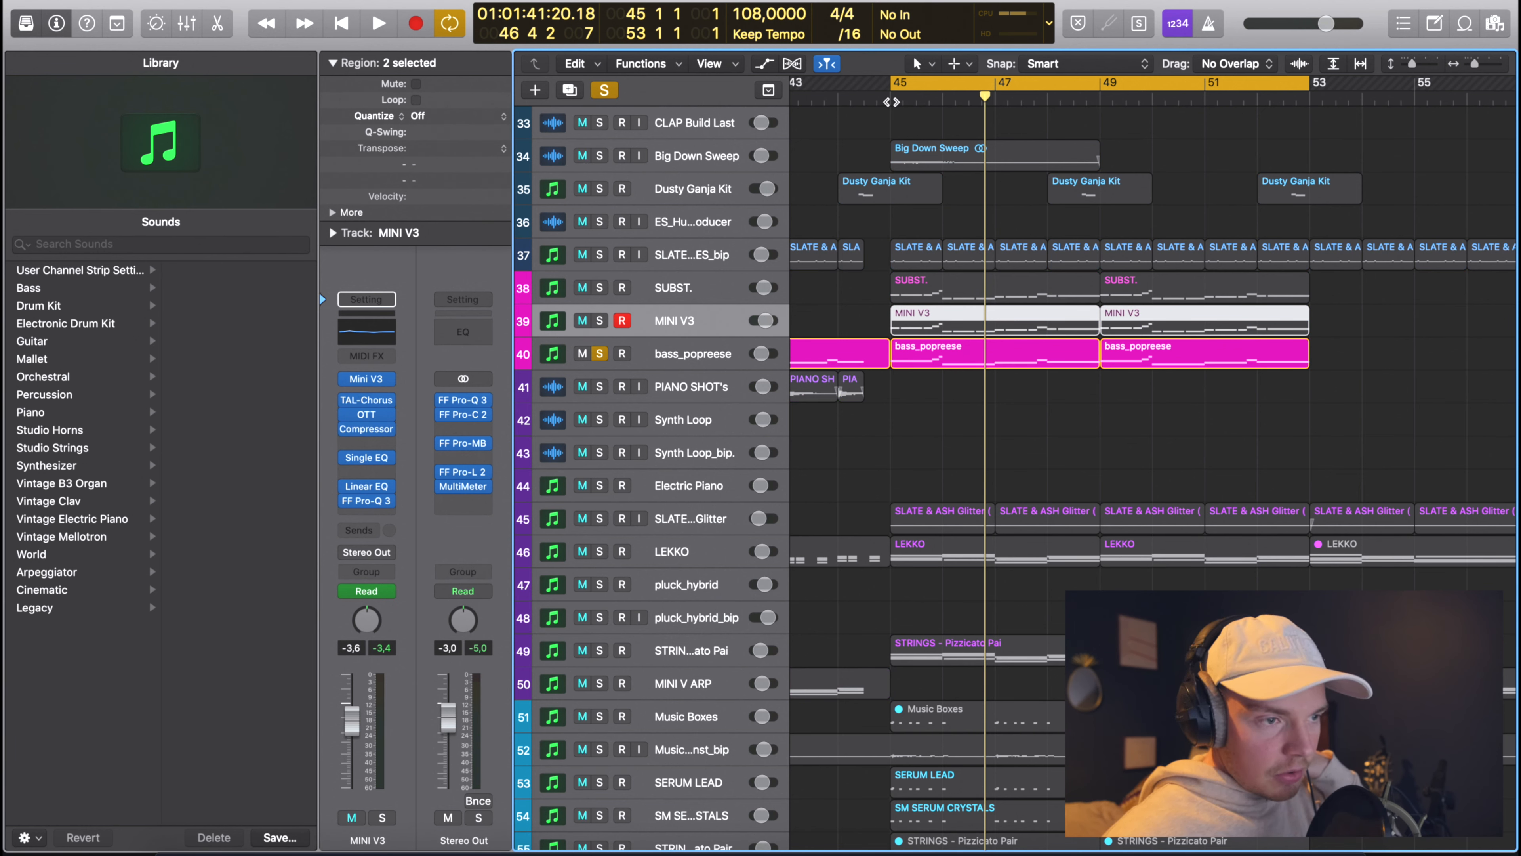
{"action": "key", "text": "space"}
{"action": "left_click", "coordinate": [677, 346]}
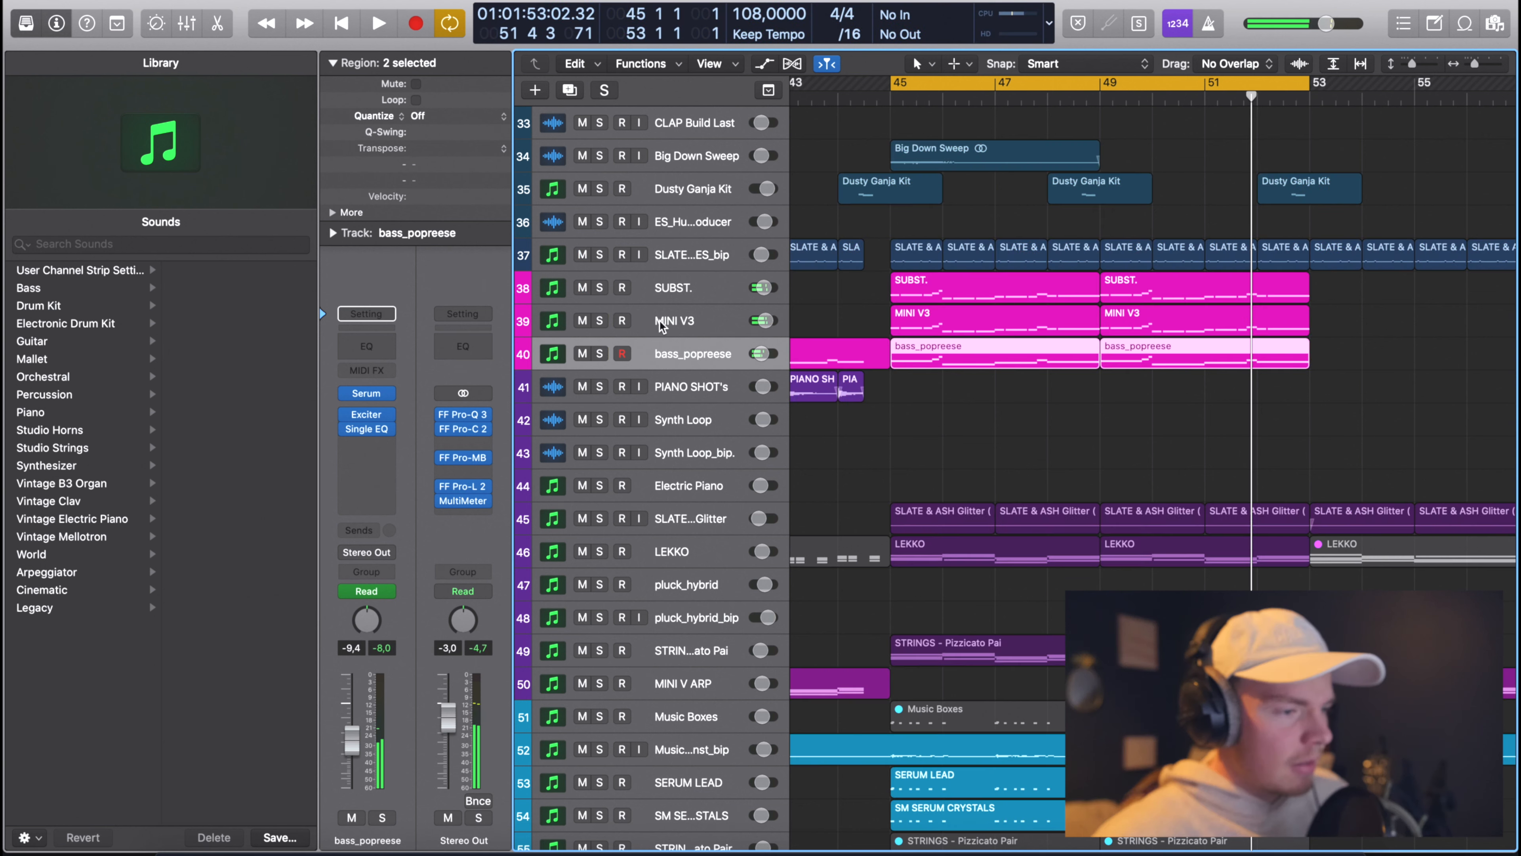
Select and solo the MINI V3 track, and return the playhead to bar 45.
{"action": "left_click", "coordinate": [661, 324]}
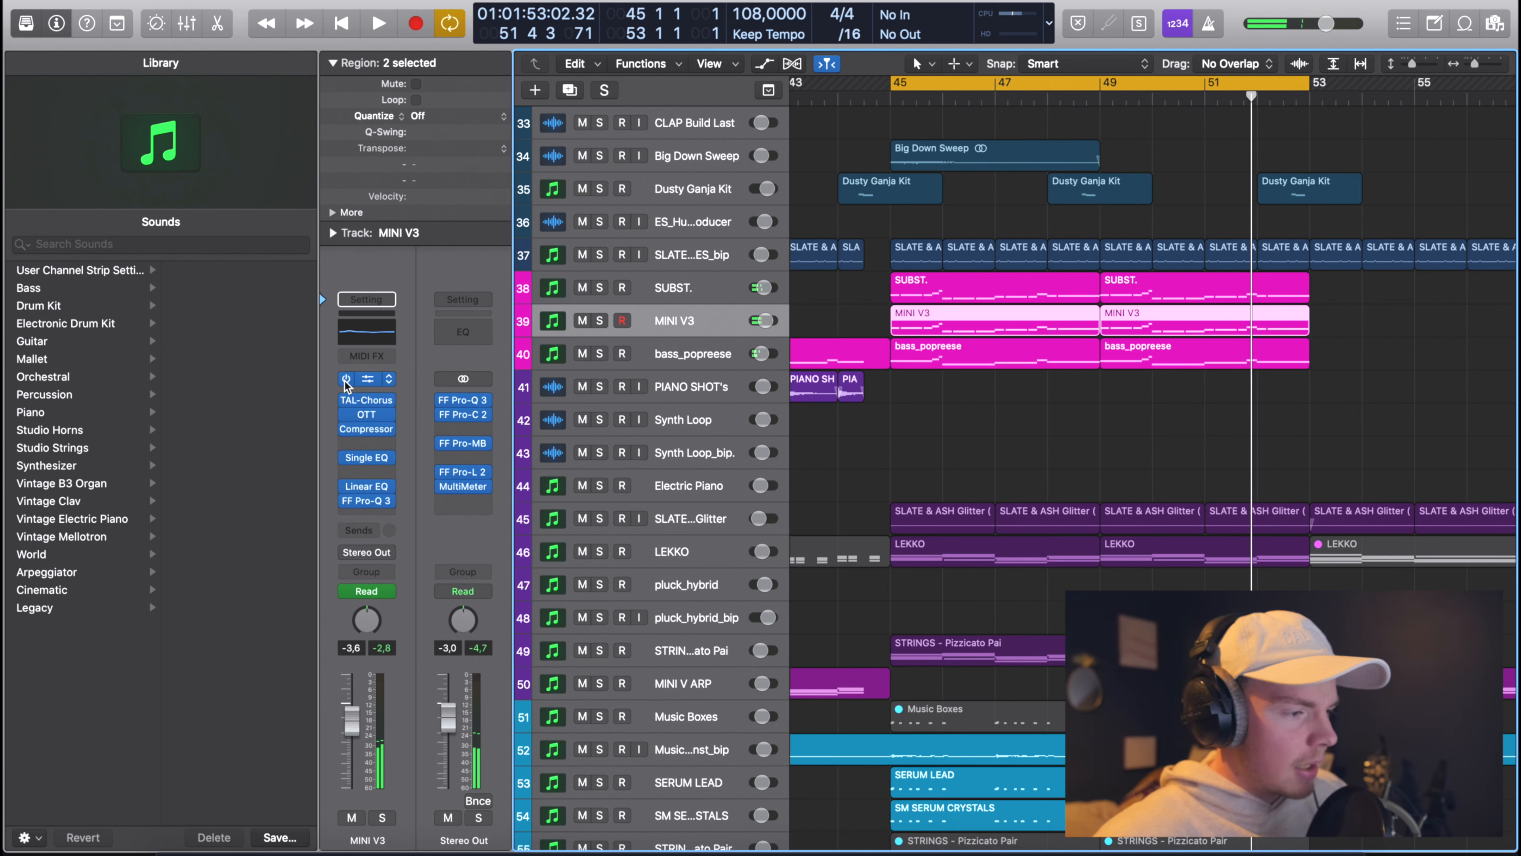
{"action": "left_click", "coordinate": [598, 320]}
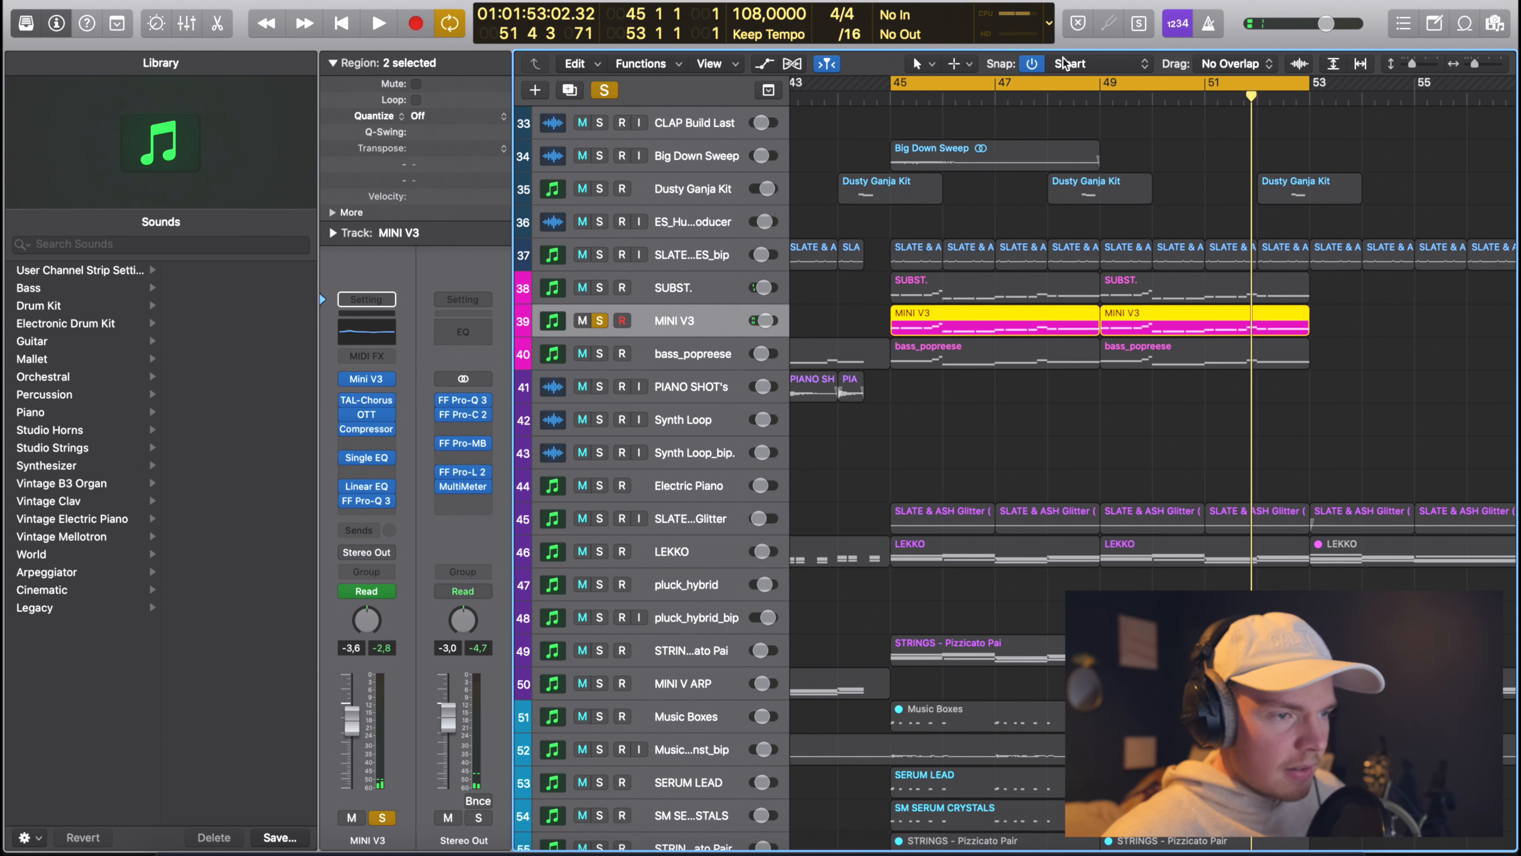
{"action": "key", "text": "Return"}
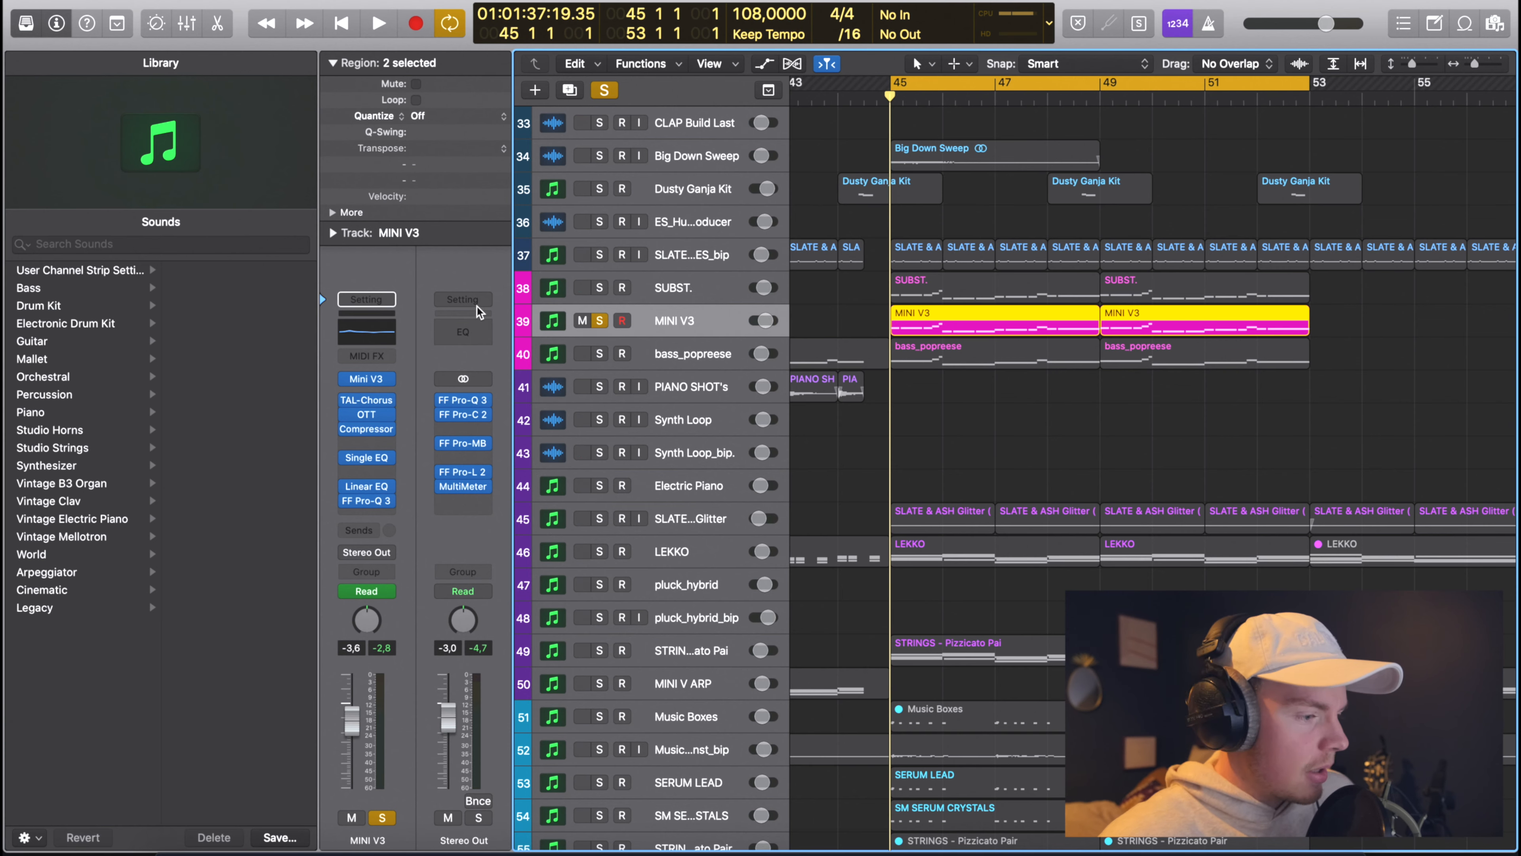
Inspect the Mini V3 instrument and the TAL-Chorus-LX effect on the MINI V3 track, closing each plug-in window.
{"action": "left_click", "coordinate": [367, 379]}
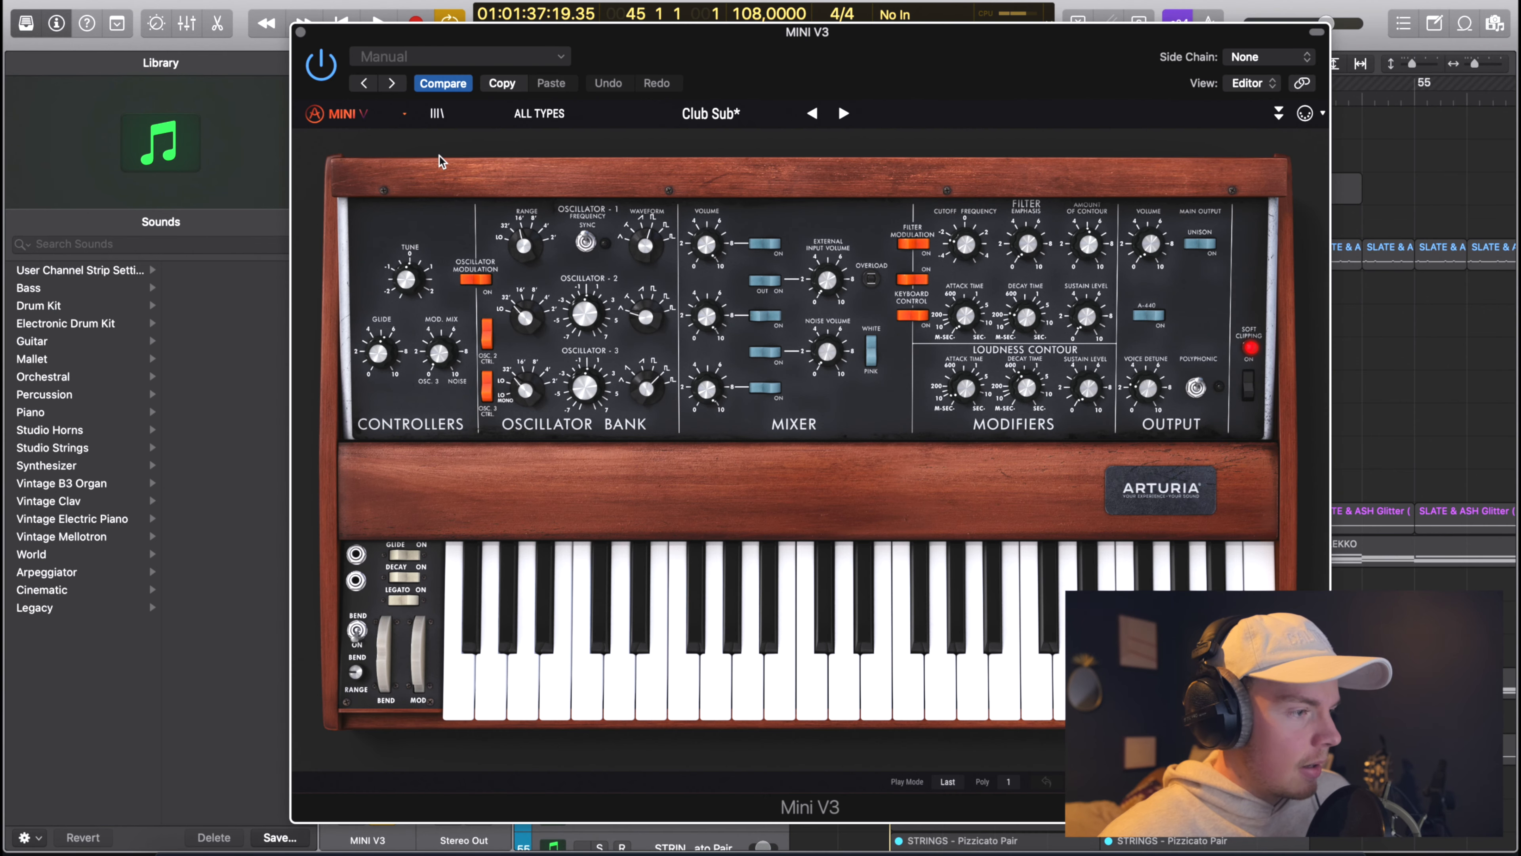
{"action": "left_click", "coordinate": [301, 31]}
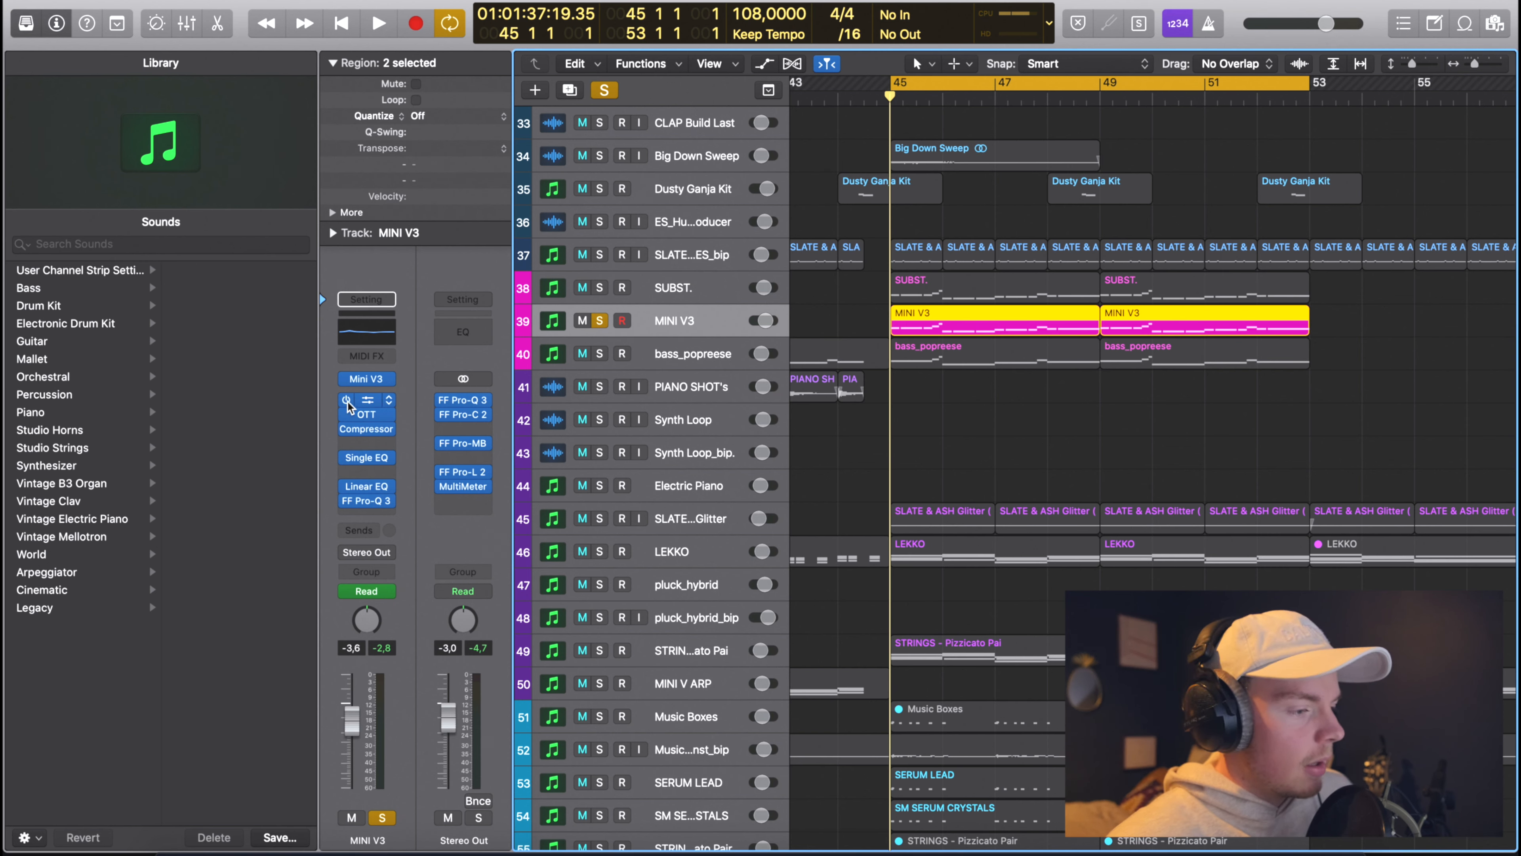
{"action": "left_click", "coordinate": [367, 401]}
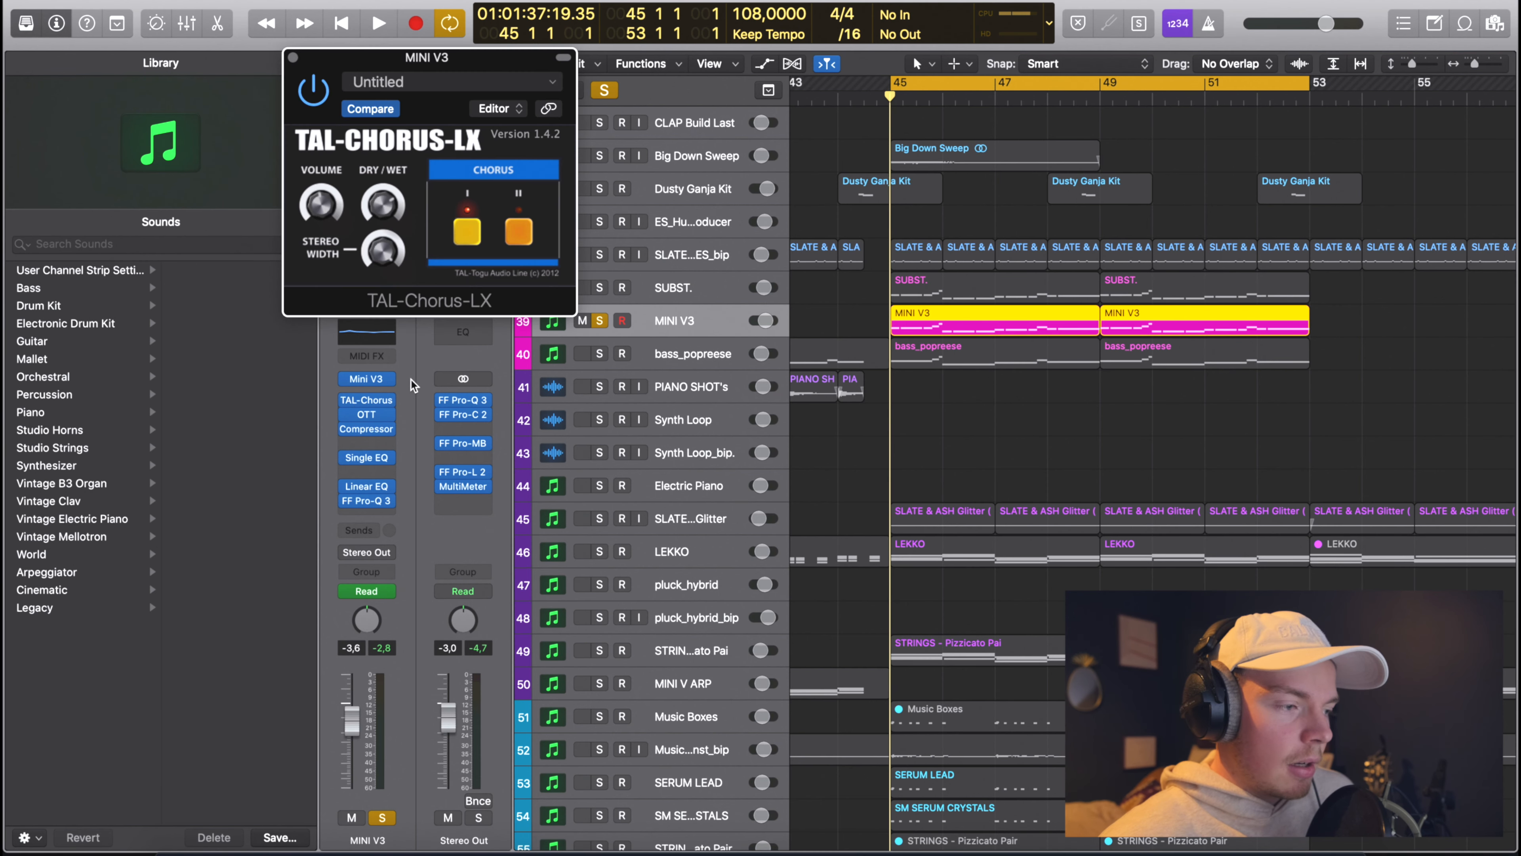
{"action": "left_click_drag", "start_coordinate": [411, 64], "coordinate": [569, 137]}
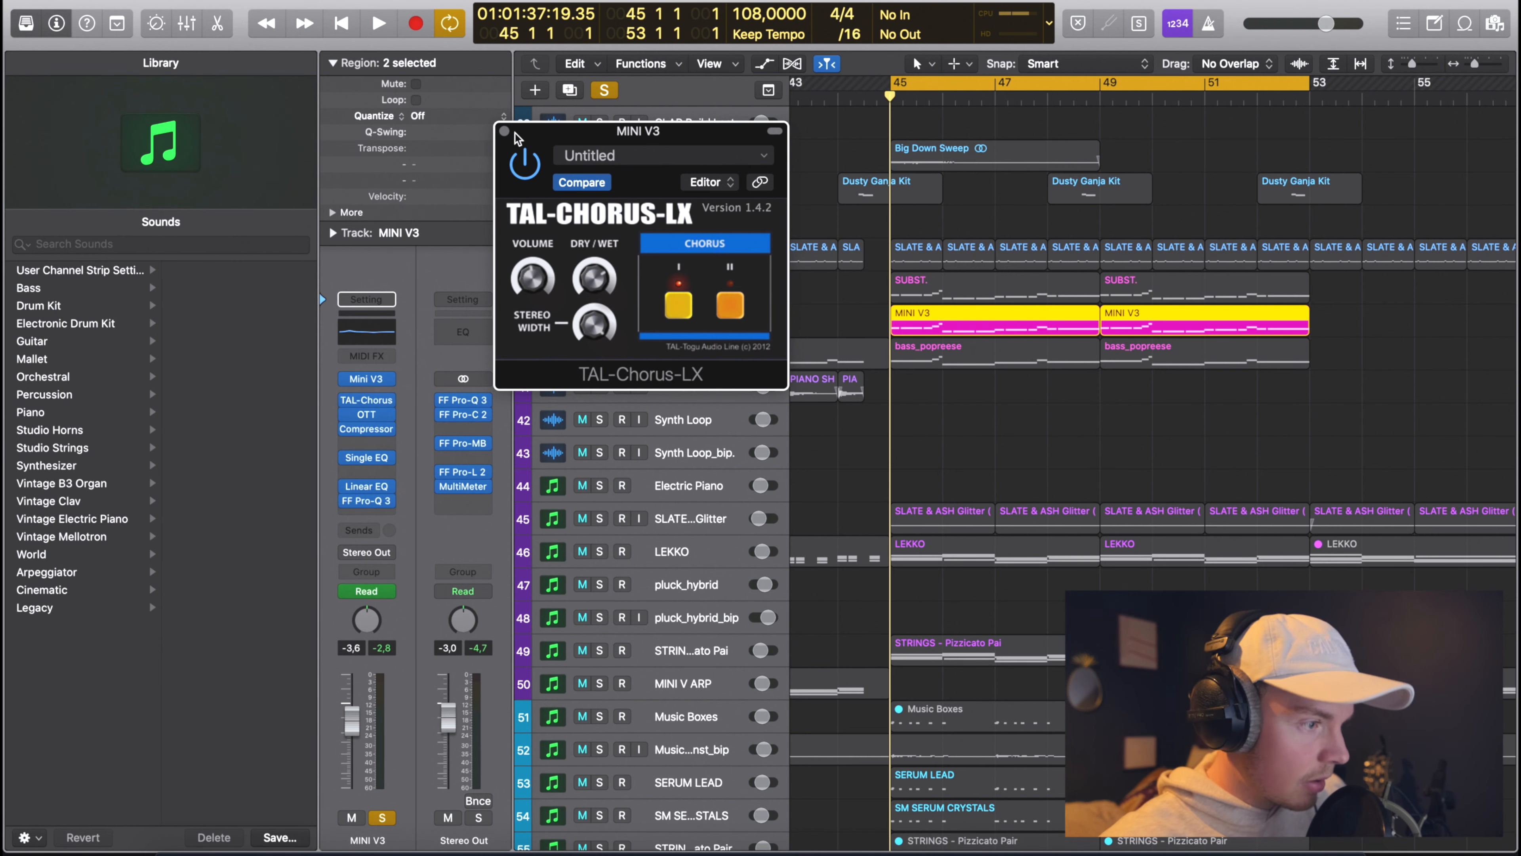
{"action": "left_click", "coordinate": [505, 132]}
Open the OTT effect on the MINI V3 track to inspect its settings, and close the plug-in window.
{"action": "mouse_move", "coordinate": [368, 410]}
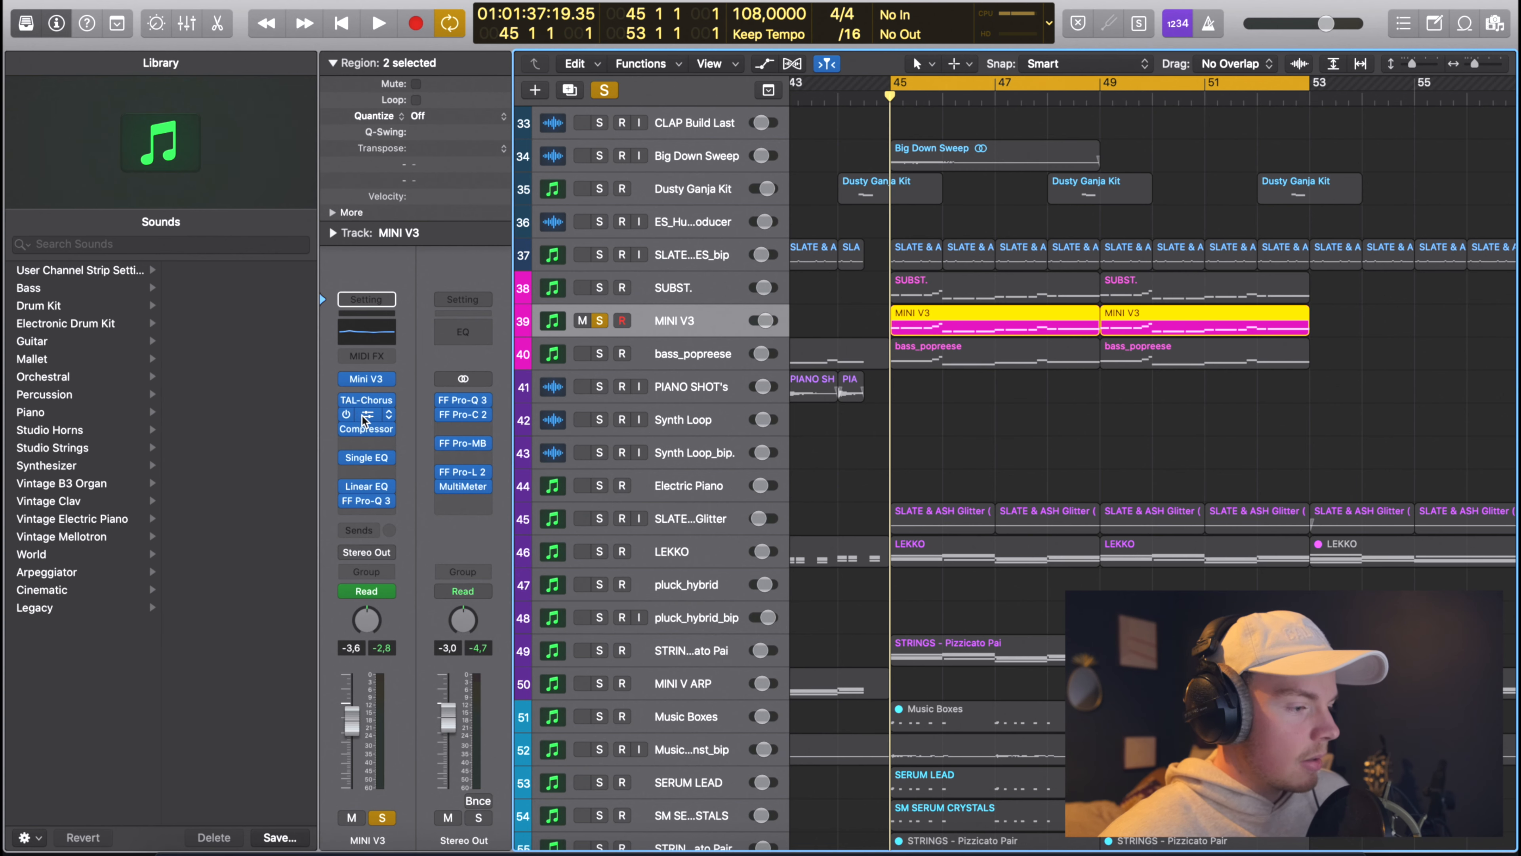
{"action": "left_click", "coordinate": [365, 415]}
{"action": "left_click", "coordinate": [31, 8]}
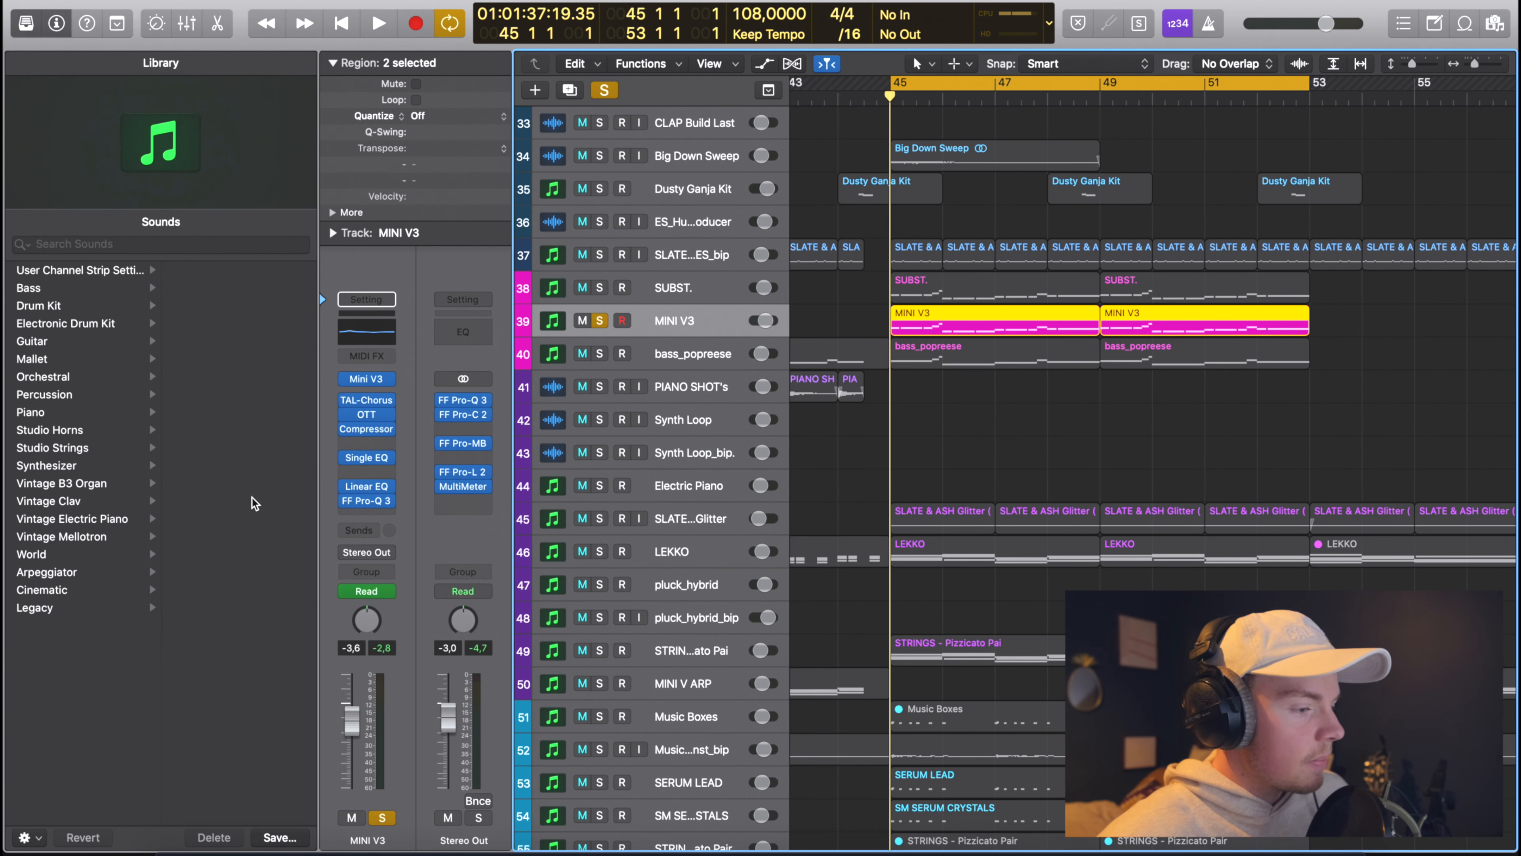
Open the Compressor side-chained to Audio 5 on the MINI V3 track, and play from bar 45 to watch its gain reduction.
{"action": "left_click", "coordinate": [361, 432]}
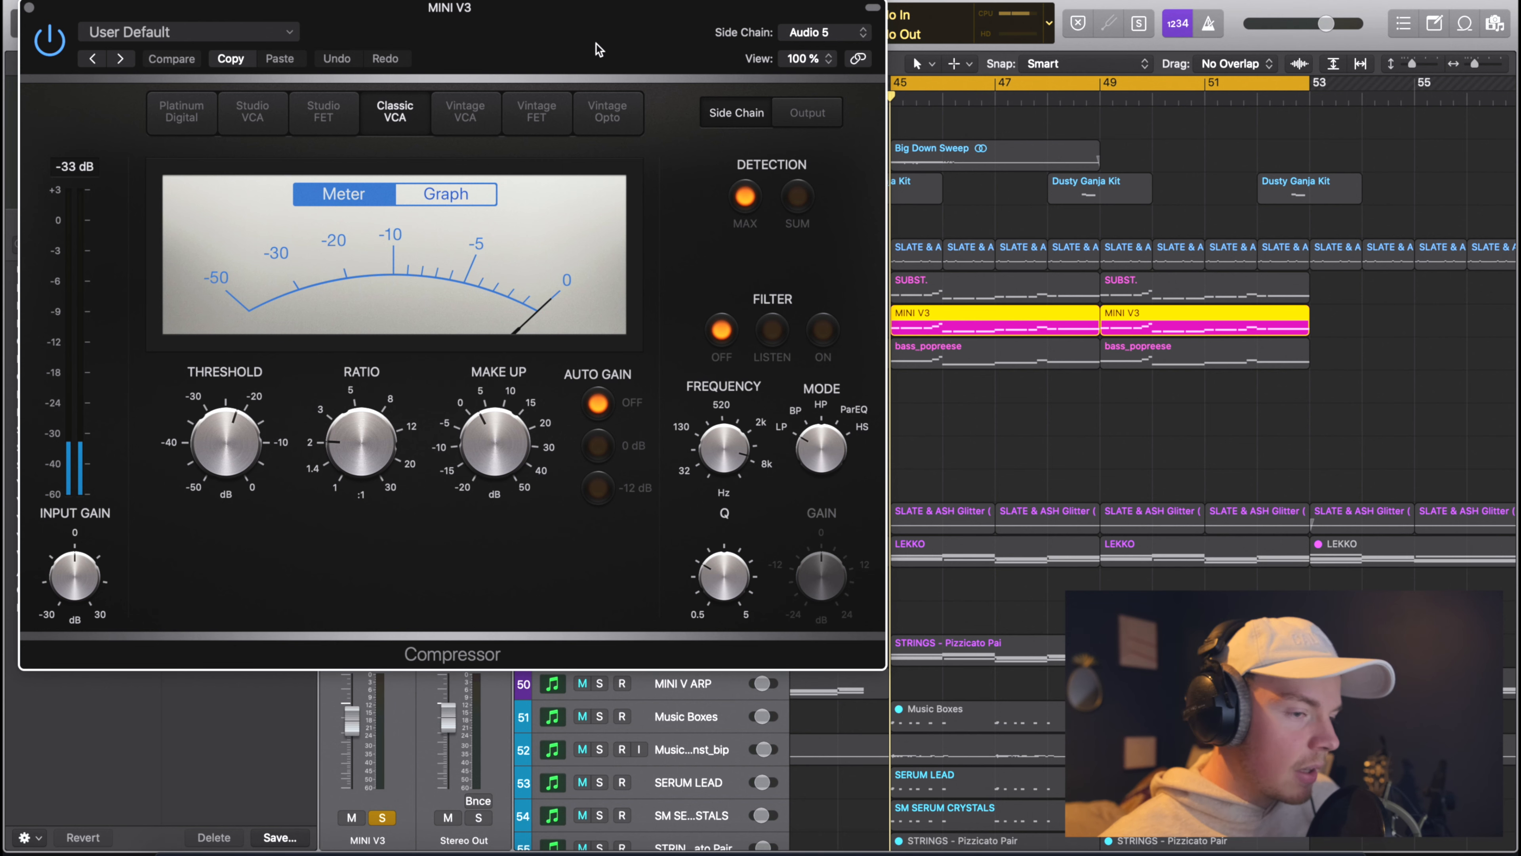
{"action": "key", "text": "space"}
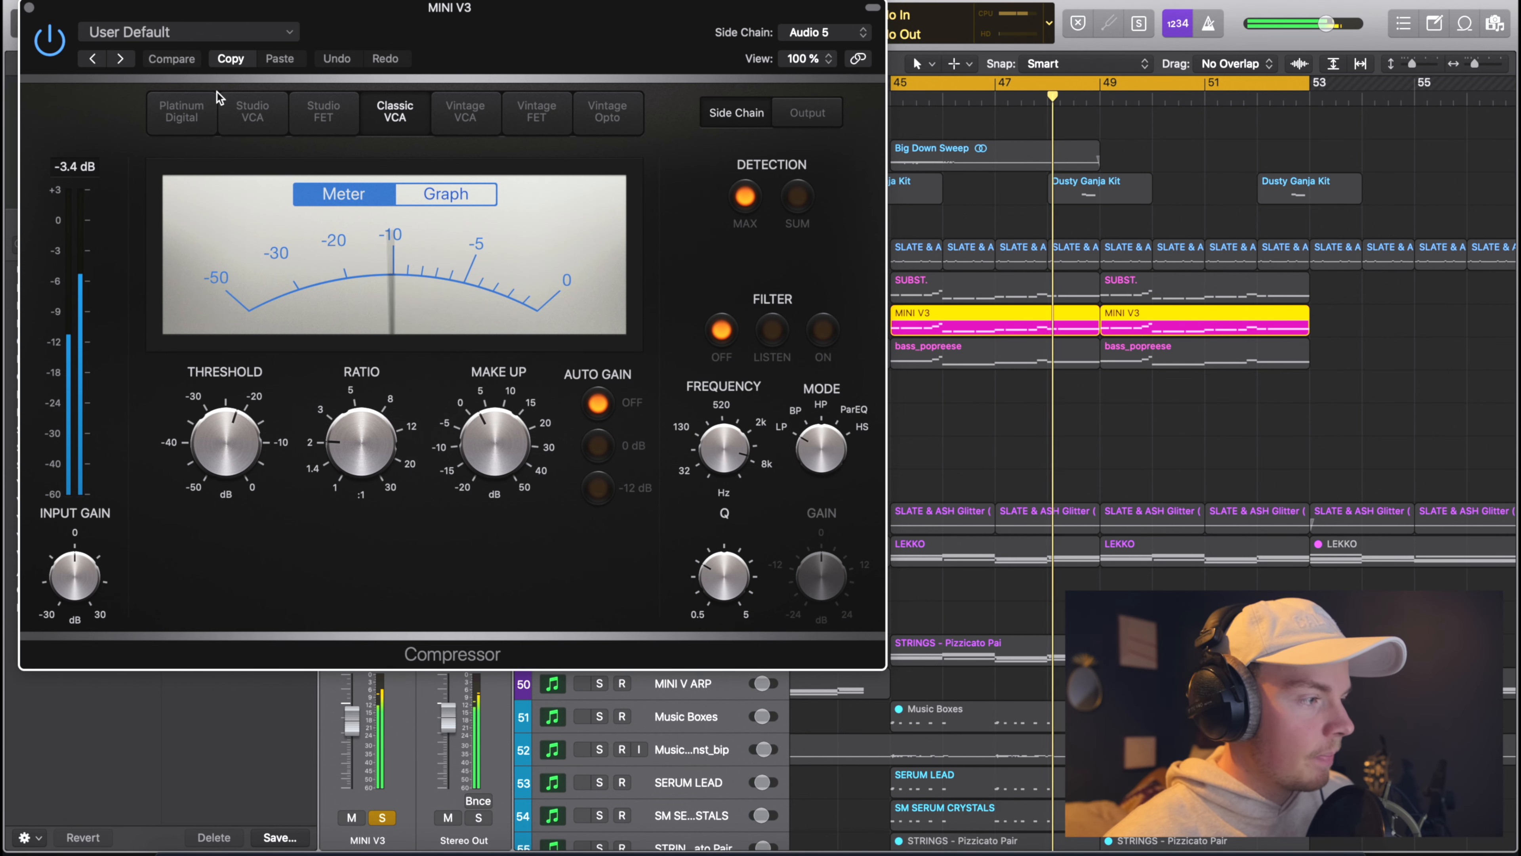
Close the Compressor window, stop playback and take the MINI V3 track out of solo.
{"action": "left_click", "coordinate": [29, 7]}
{"action": "scroll", "coordinate": [606, 126], "scroll_direction": "up", "scroll_amount": 15}
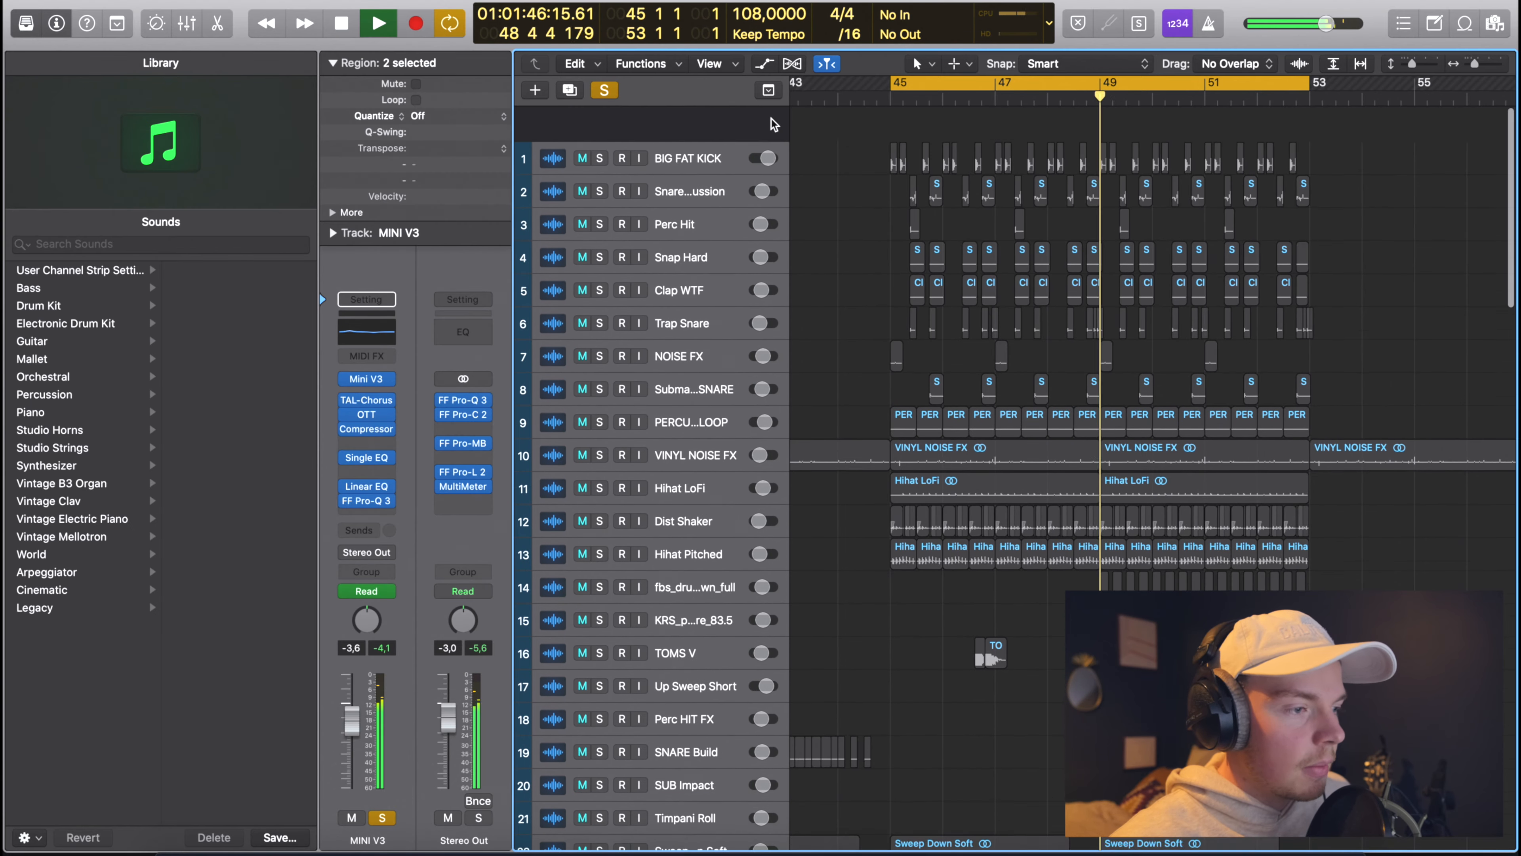
{"action": "scroll", "coordinate": [832, 180], "scroll_direction": "down", "scroll_amount": 15}
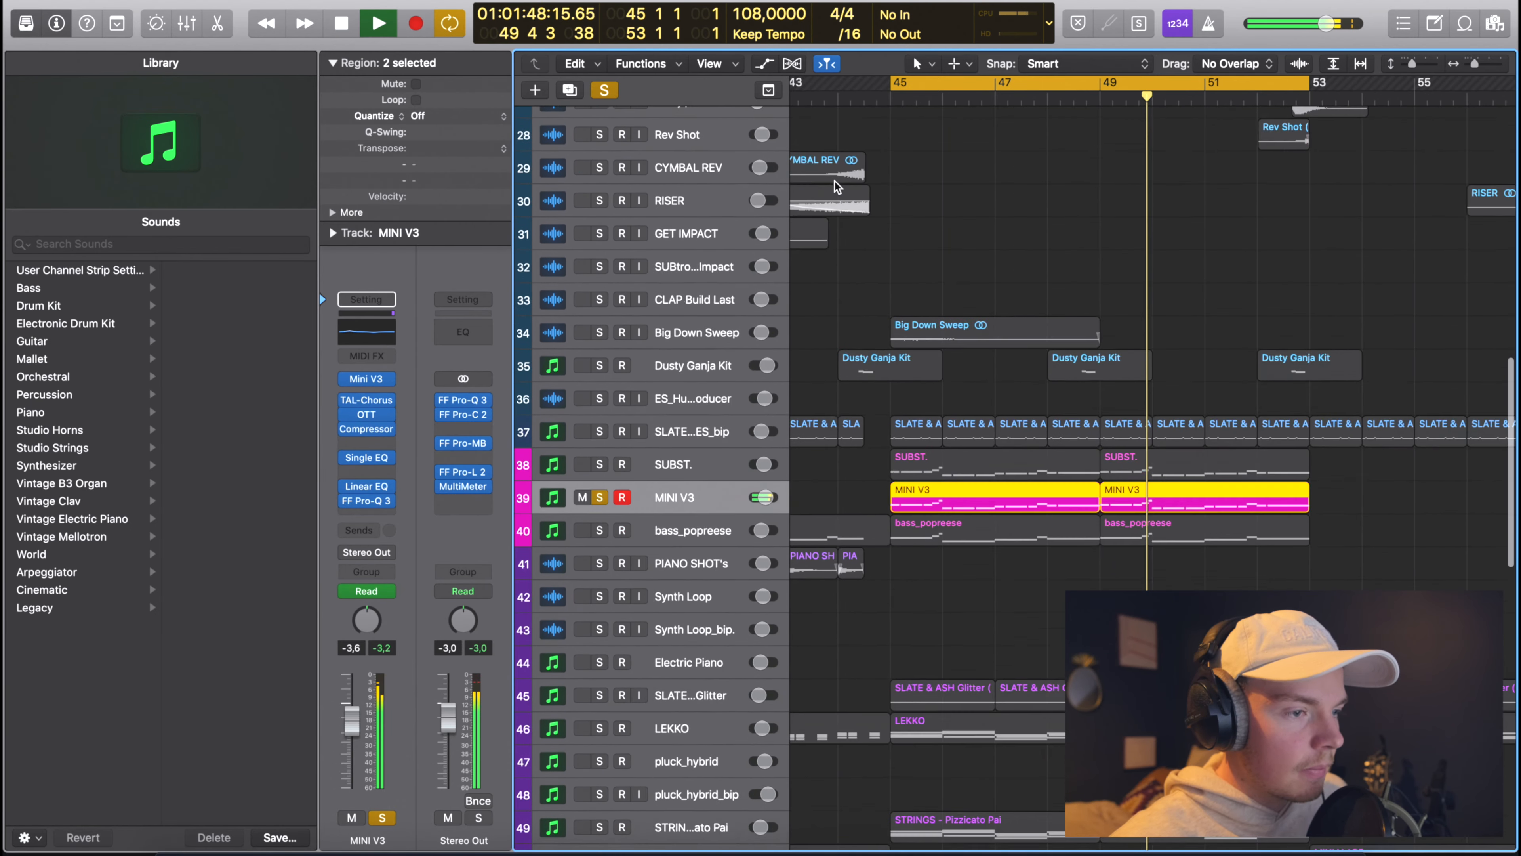
{"action": "key", "text": "space"}
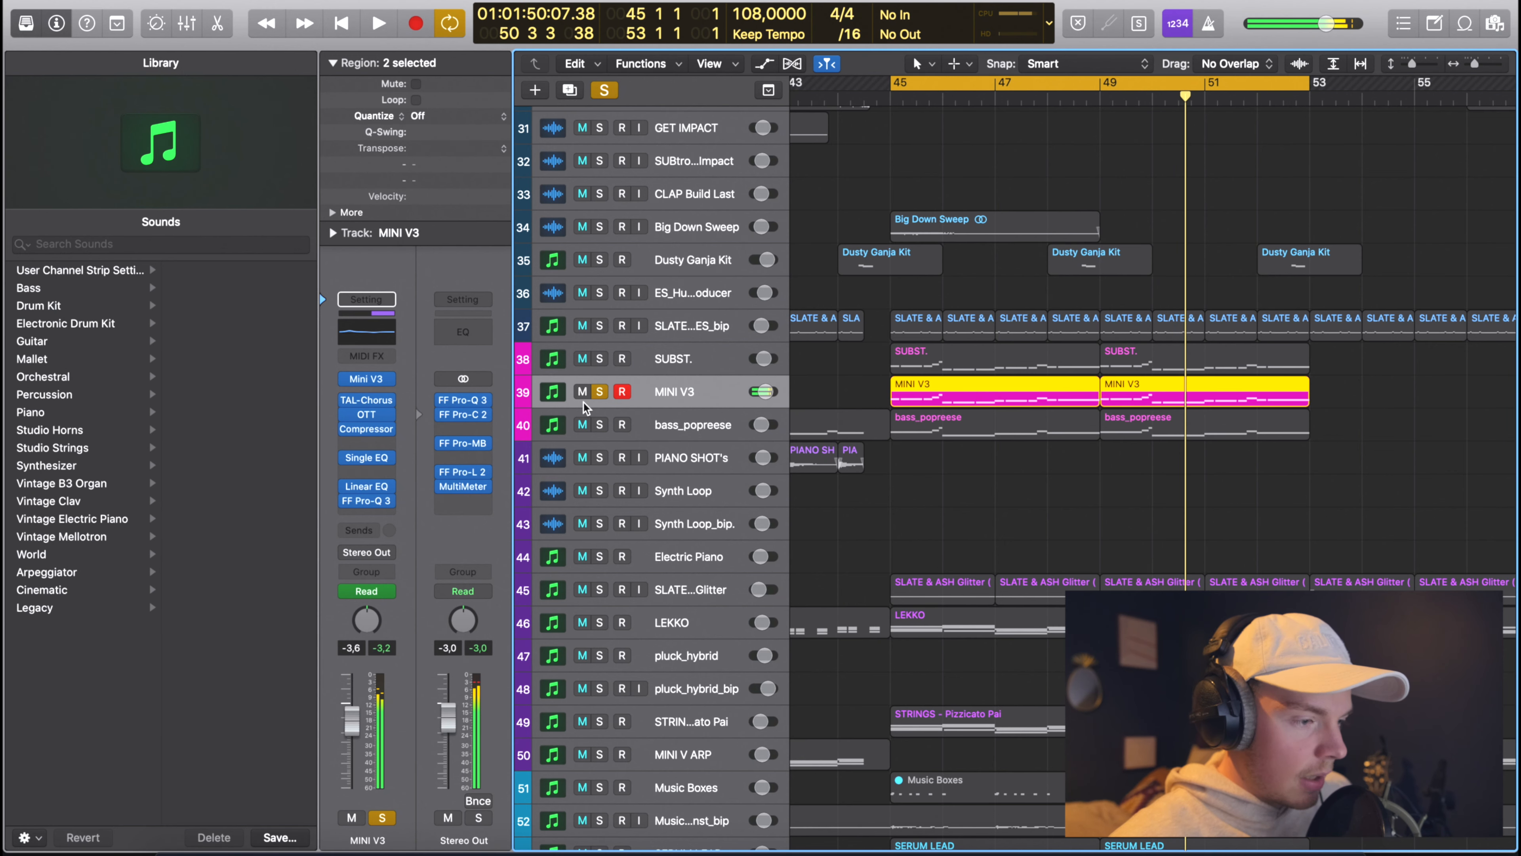
{"action": "left_click", "coordinate": [600, 392]}
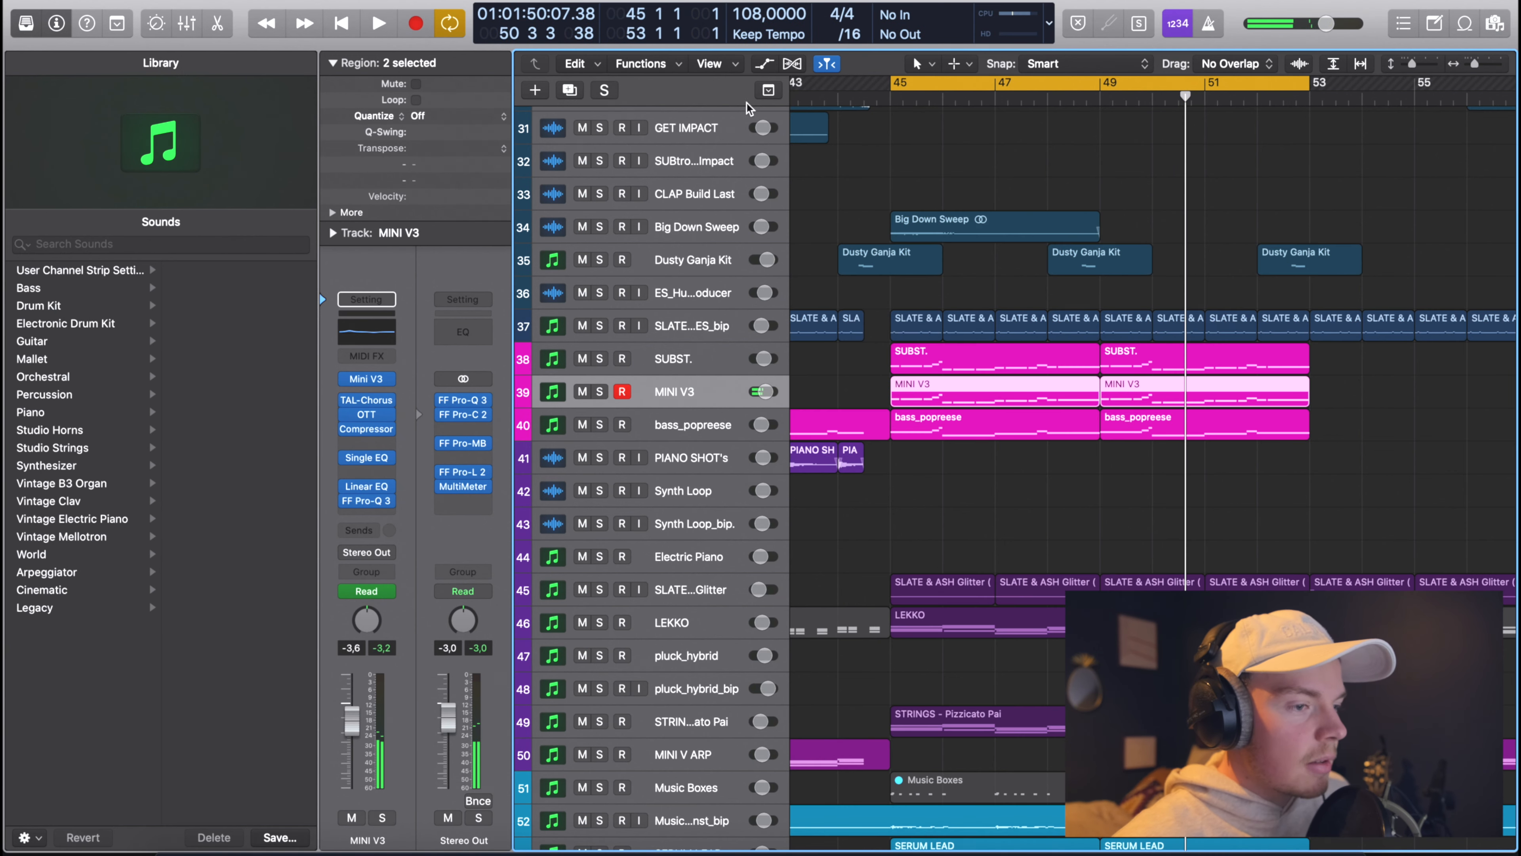
Inspect the Linear Phase EQ on the MINI V3 track, close the plug-in windows, and return the playhead to bar 45.
{"action": "scroll", "coordinate": [691, 365], "scroll_direction": "down", "scroll_amount": 2}
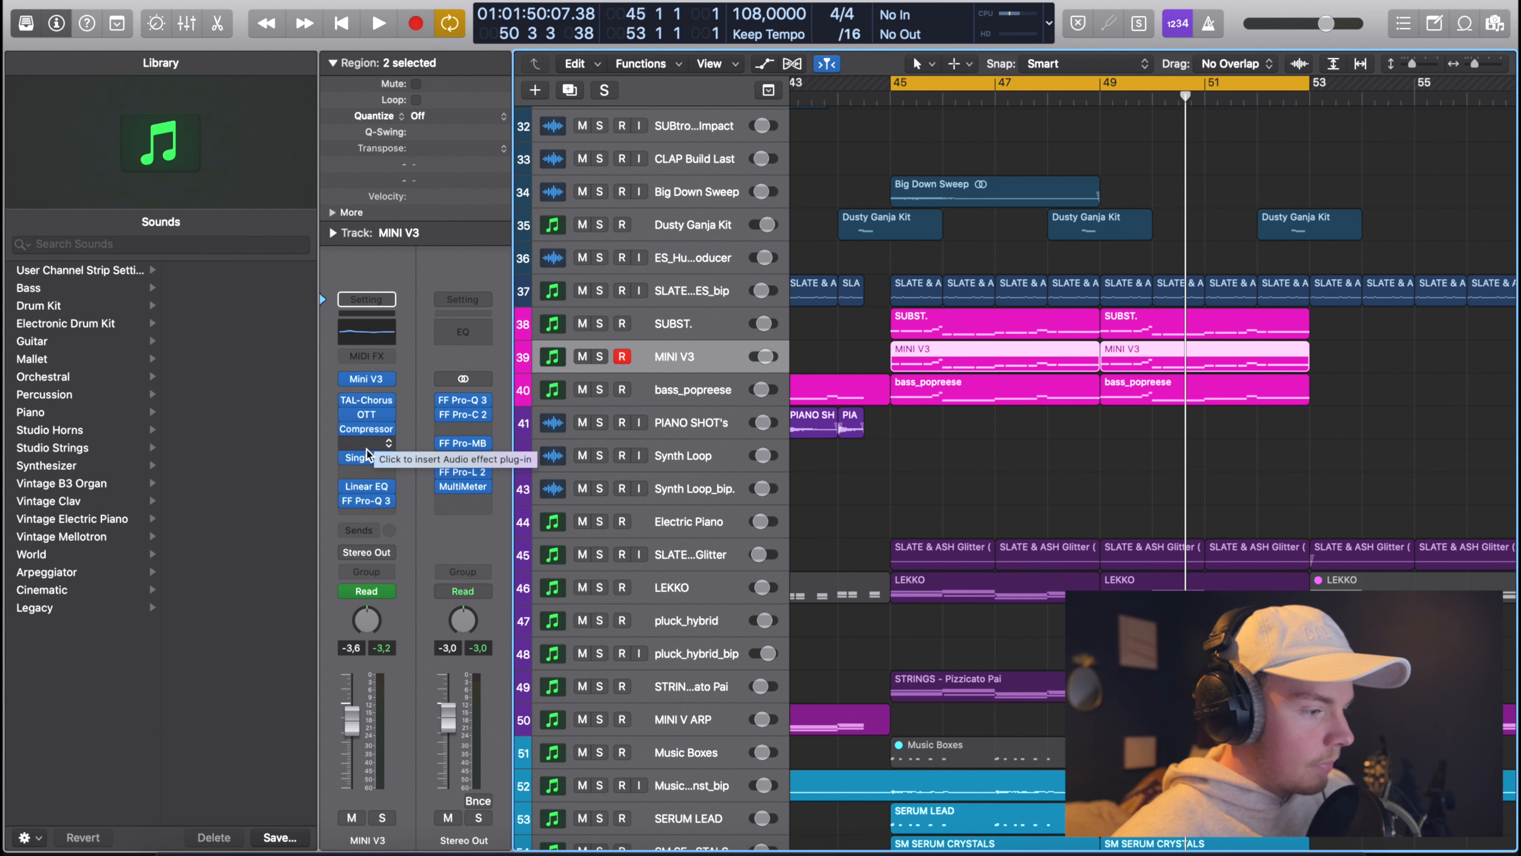
{"action": "left_click", "coordinate": [366, 487]}
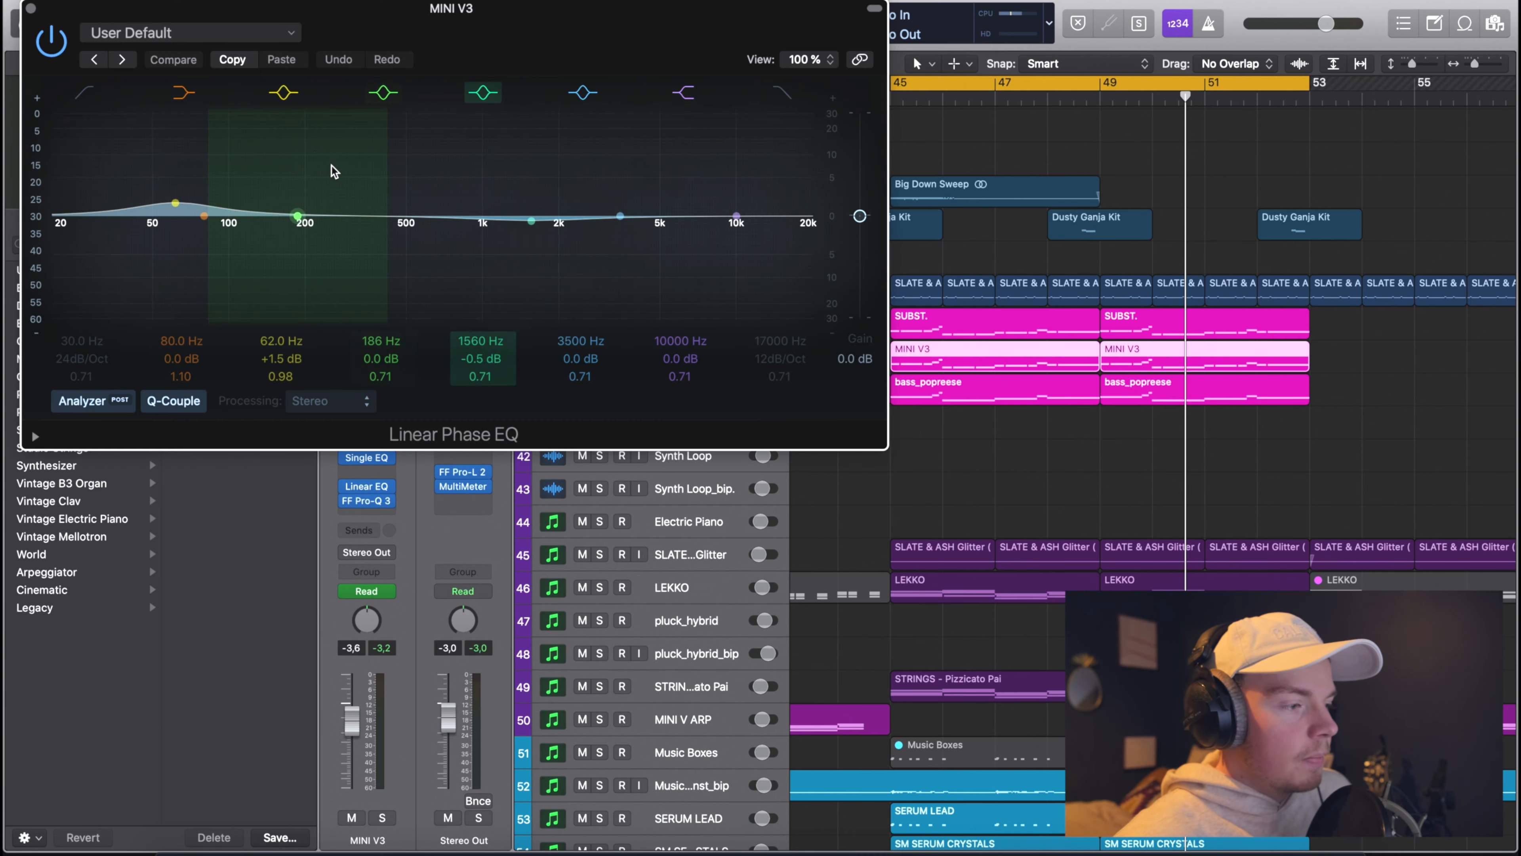
{"action": "left_click", "coordinate": [31, 10]}
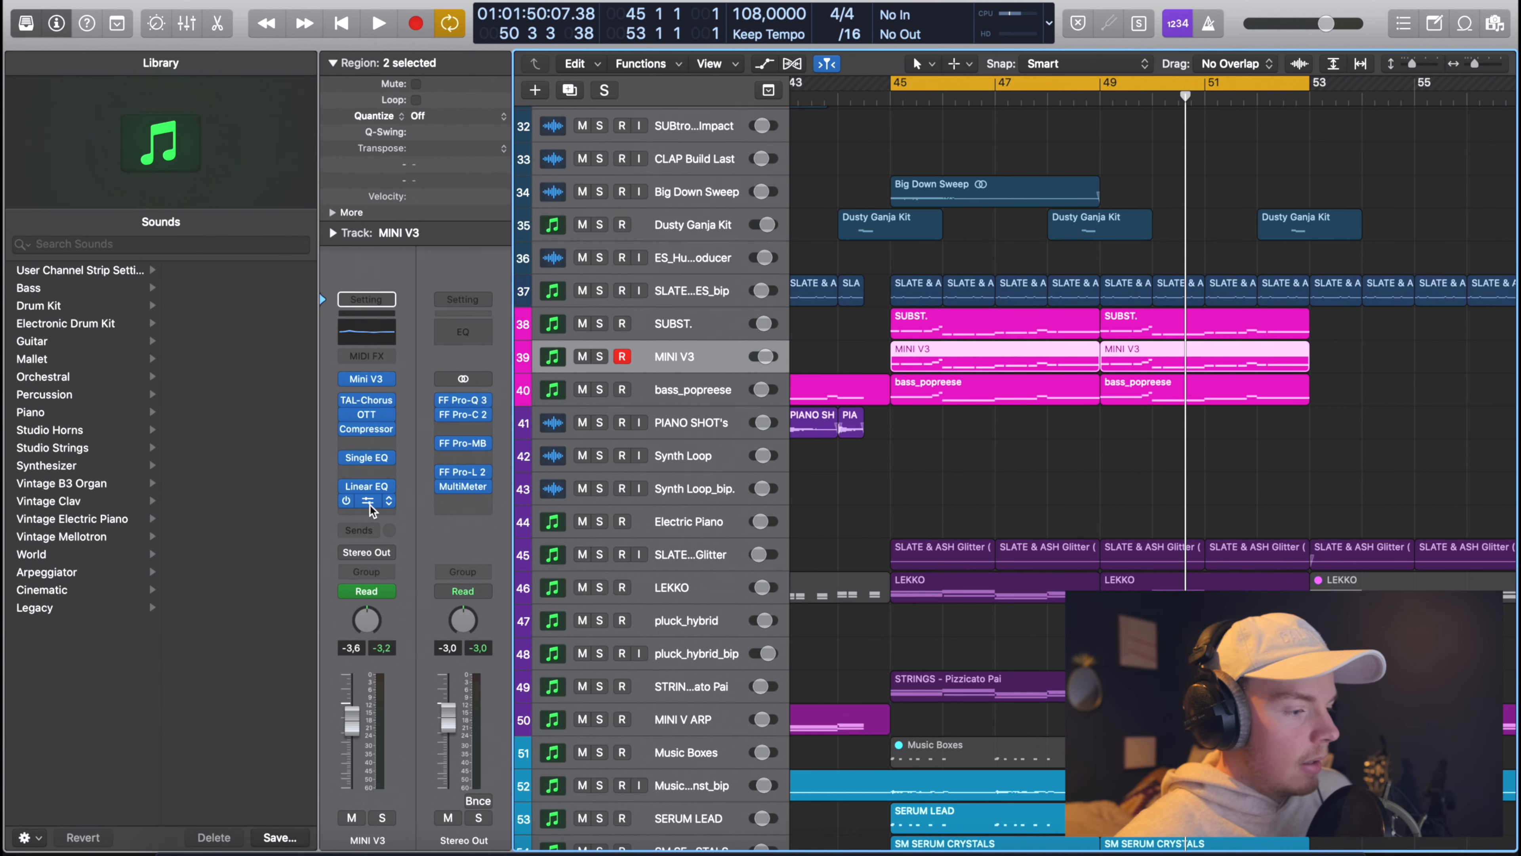
{"action": "left_click", "coordinate": [357, 323]}
{"action": "left_click", "coordinate": [31, 8]}
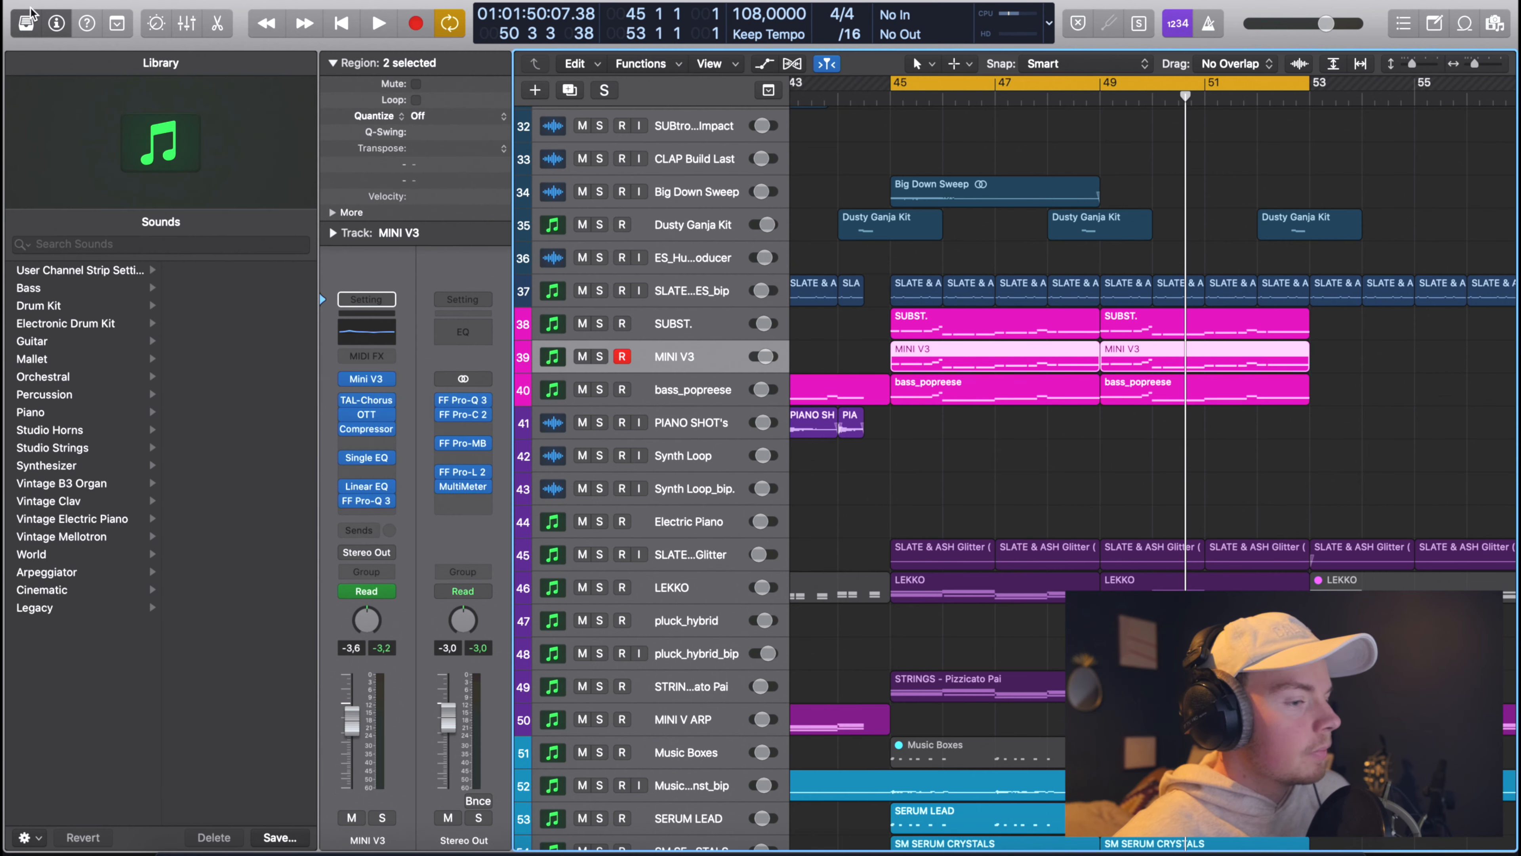
{"action": "key", "text": "Return"}
Select the bass_popreese track to show its channel strip, briefly soloing it and clearing the solo again.
{"action": "scroll", "coordinate": [877, 242], "scroll_direction": "down", "scroll_amount": 3}
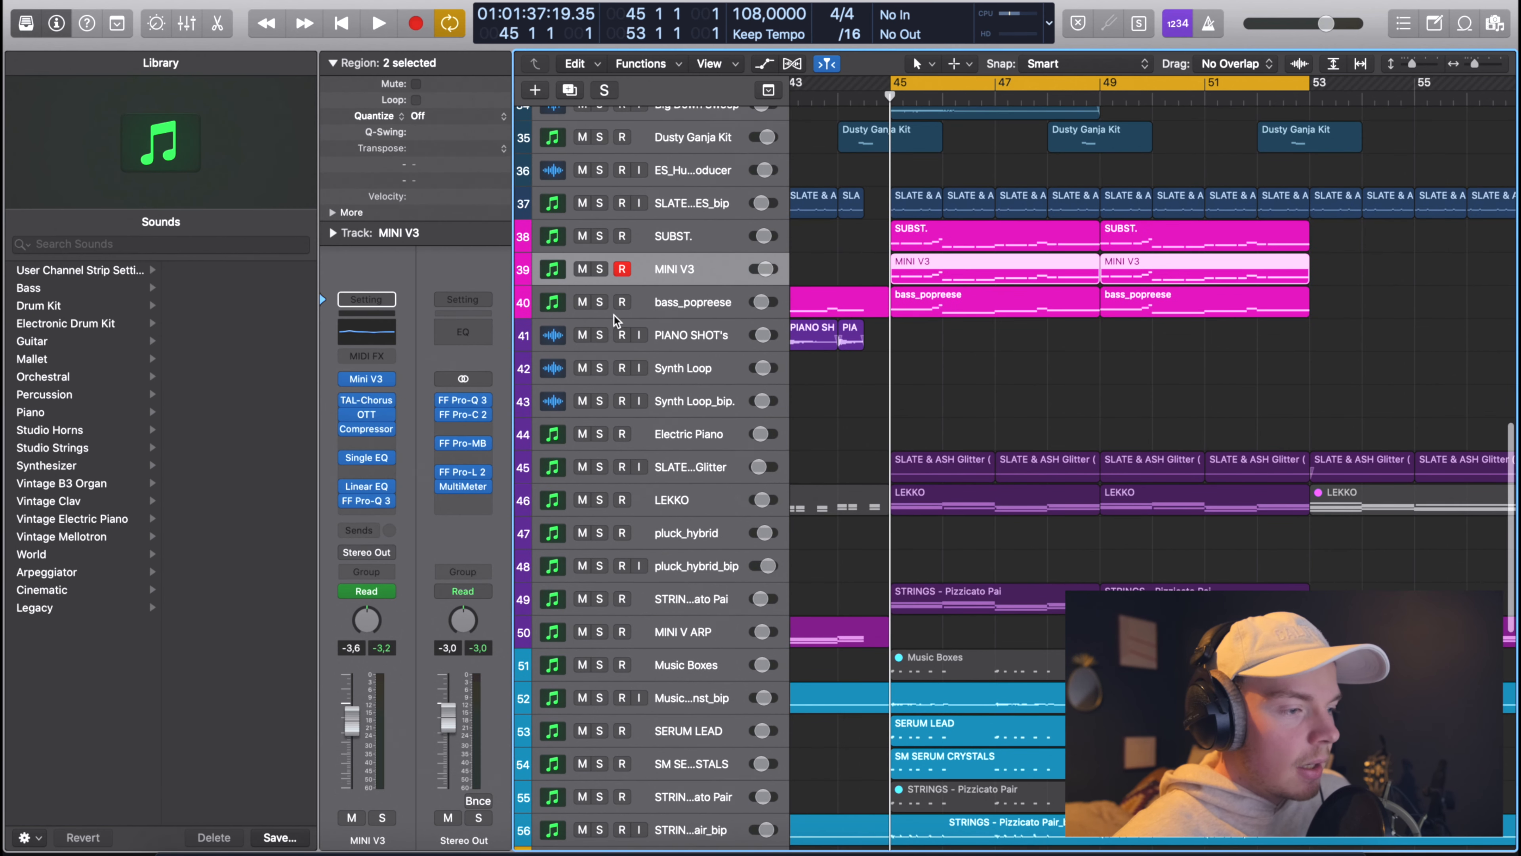
{"action": "left_click", "coordinate": [599, 269]}
{"action": "left_click", "coordinate": [599, 302]}
{"action": "left_click", "coordinate": [695, 305]}
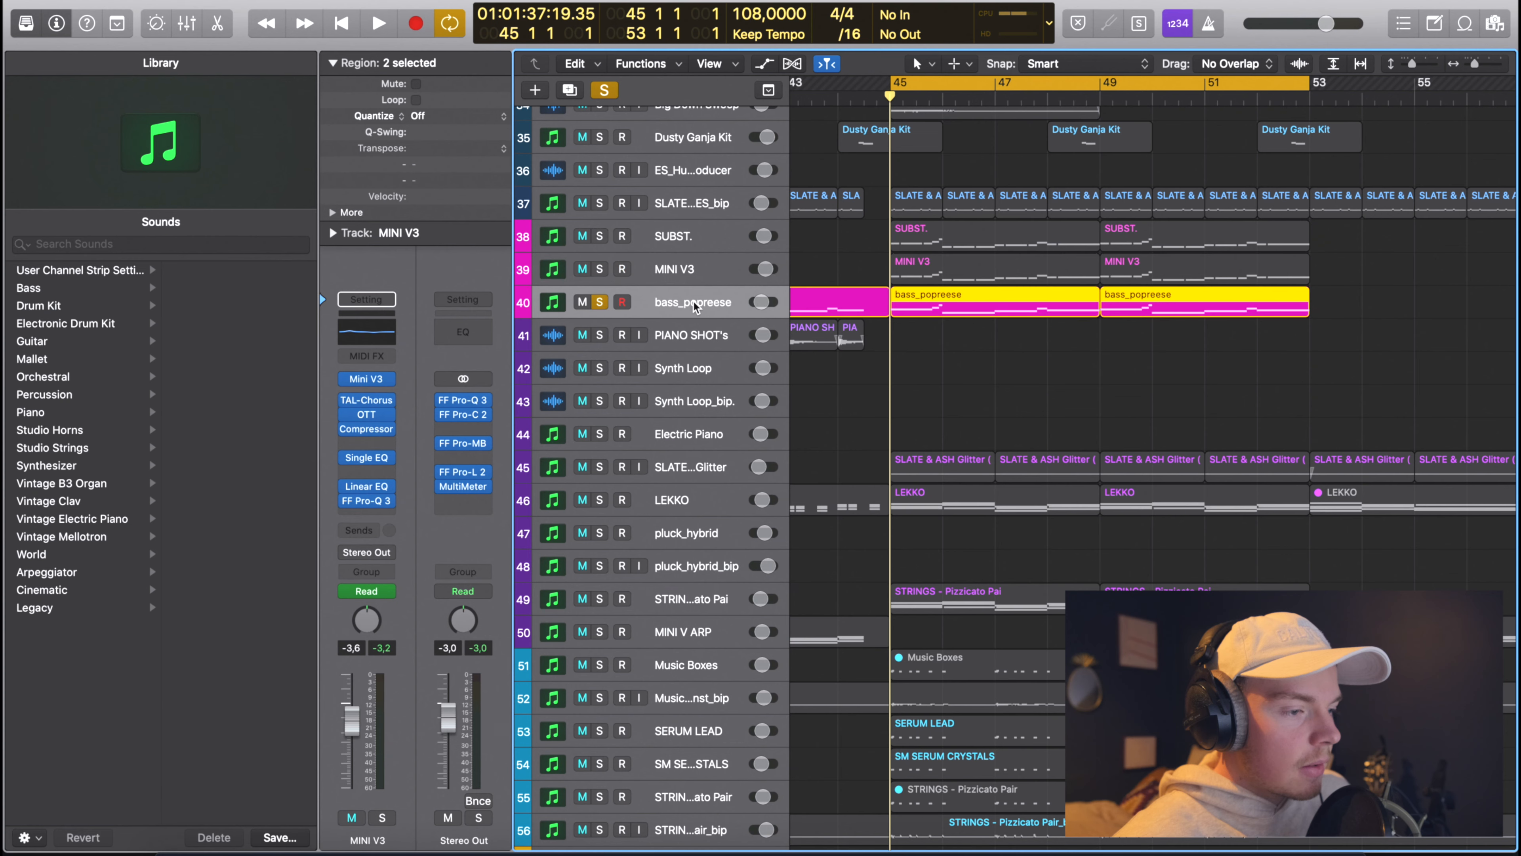
{"action": "left_click", "coordinate": [599, 301]}
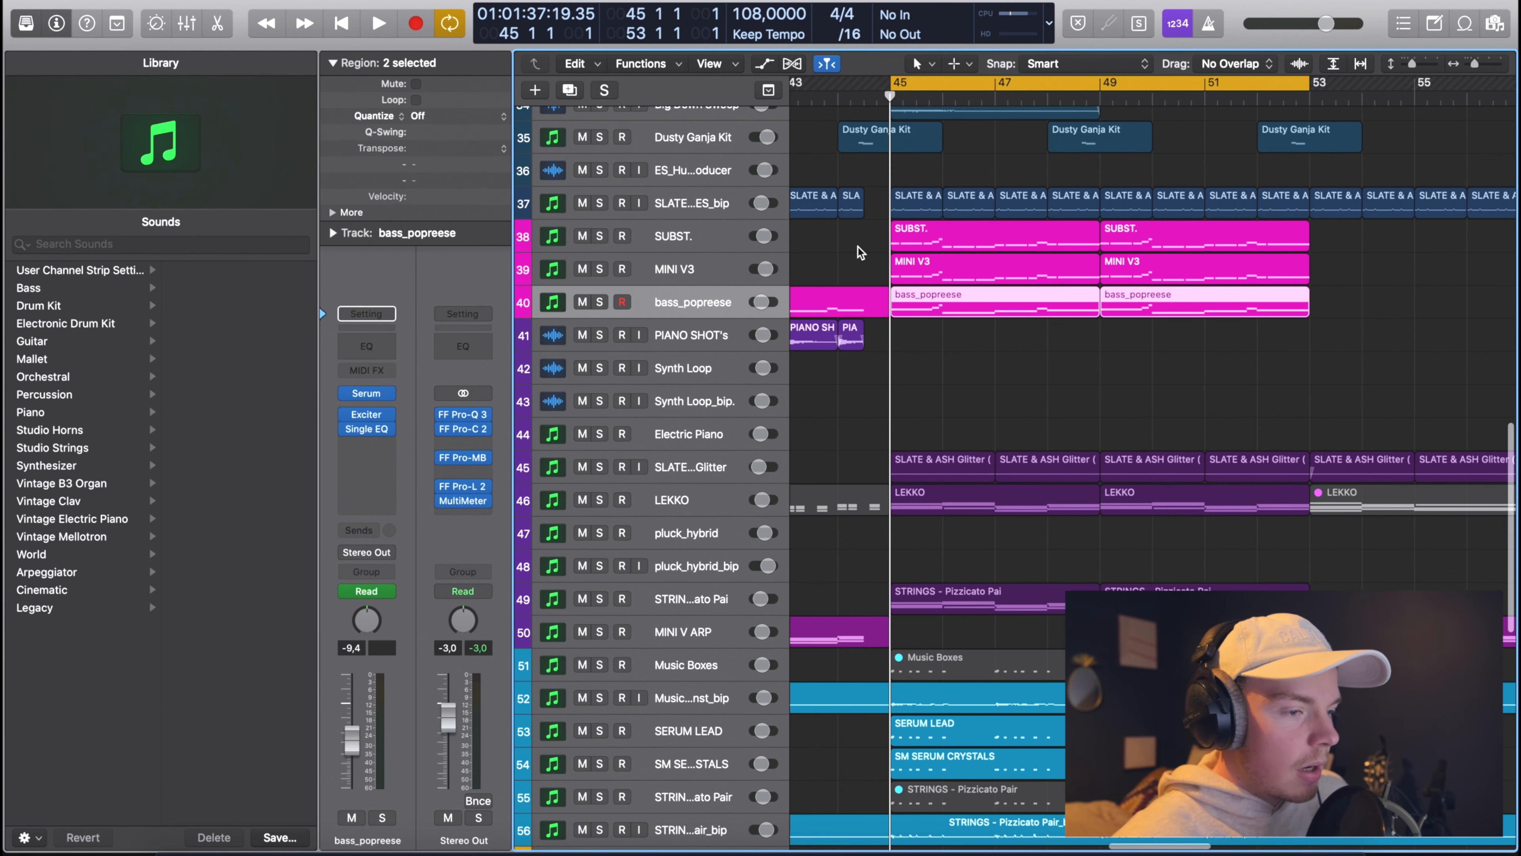
Clear the region selection and play the full mix from bar 45.
{"action": "left_click", "coordinate": [846, 248]}
{"action": "scroll", "coordinate": [888, 167], "scroll_direction": "down", "scroll_amount": 5}
{"action": "scroll", "coordinate": [875, 167], "scroll_direction": "down", "scroll_amount": 1}
{"action": "scroll", "coordinate": [876, 166], "scroll_direction": "down", "scroll_amount": 8}
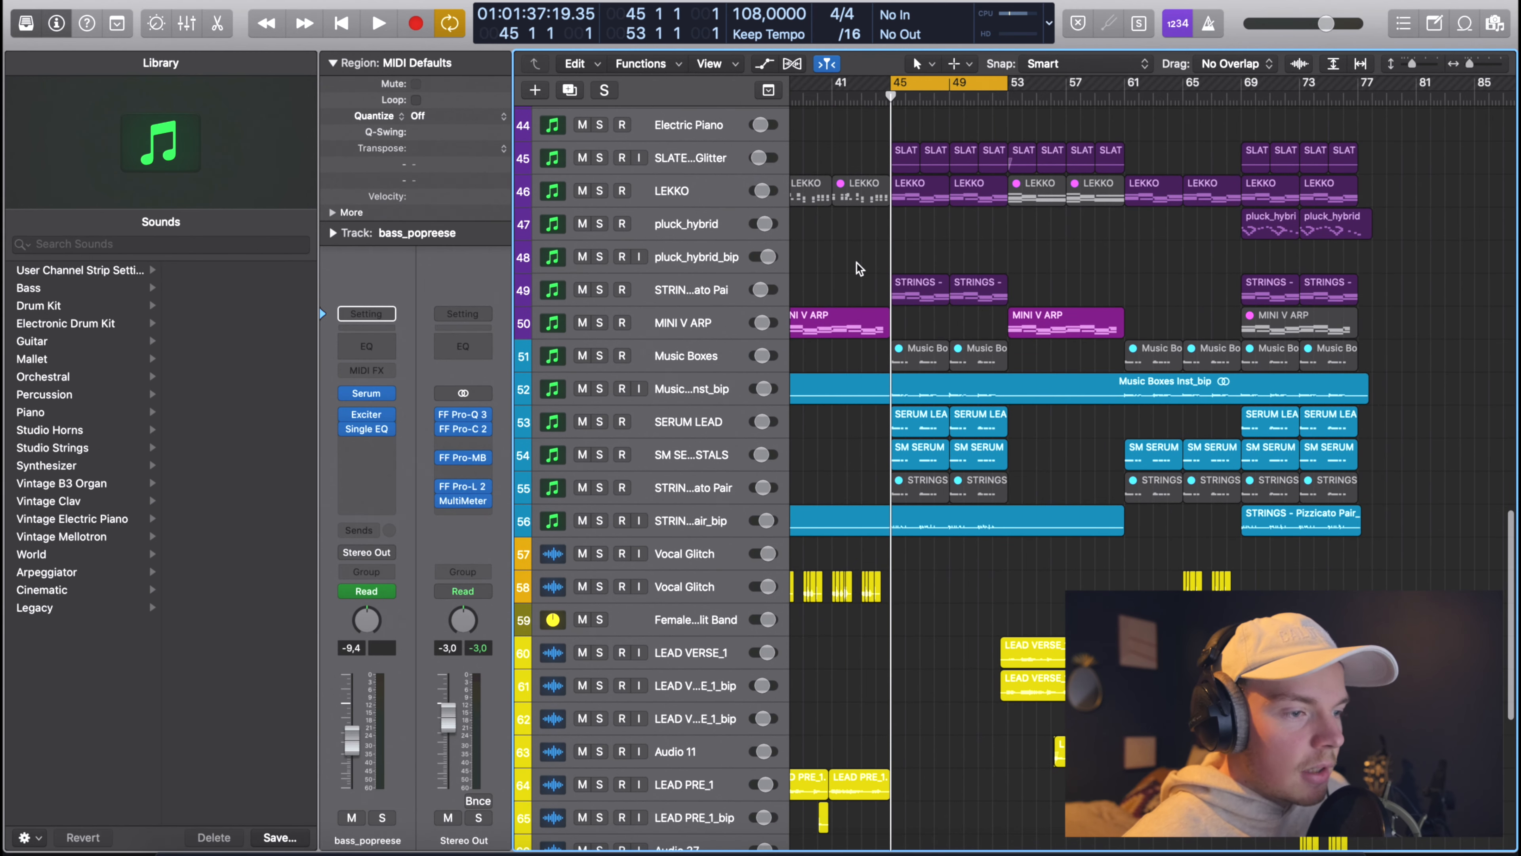
{"action": "key", "text": "space"}
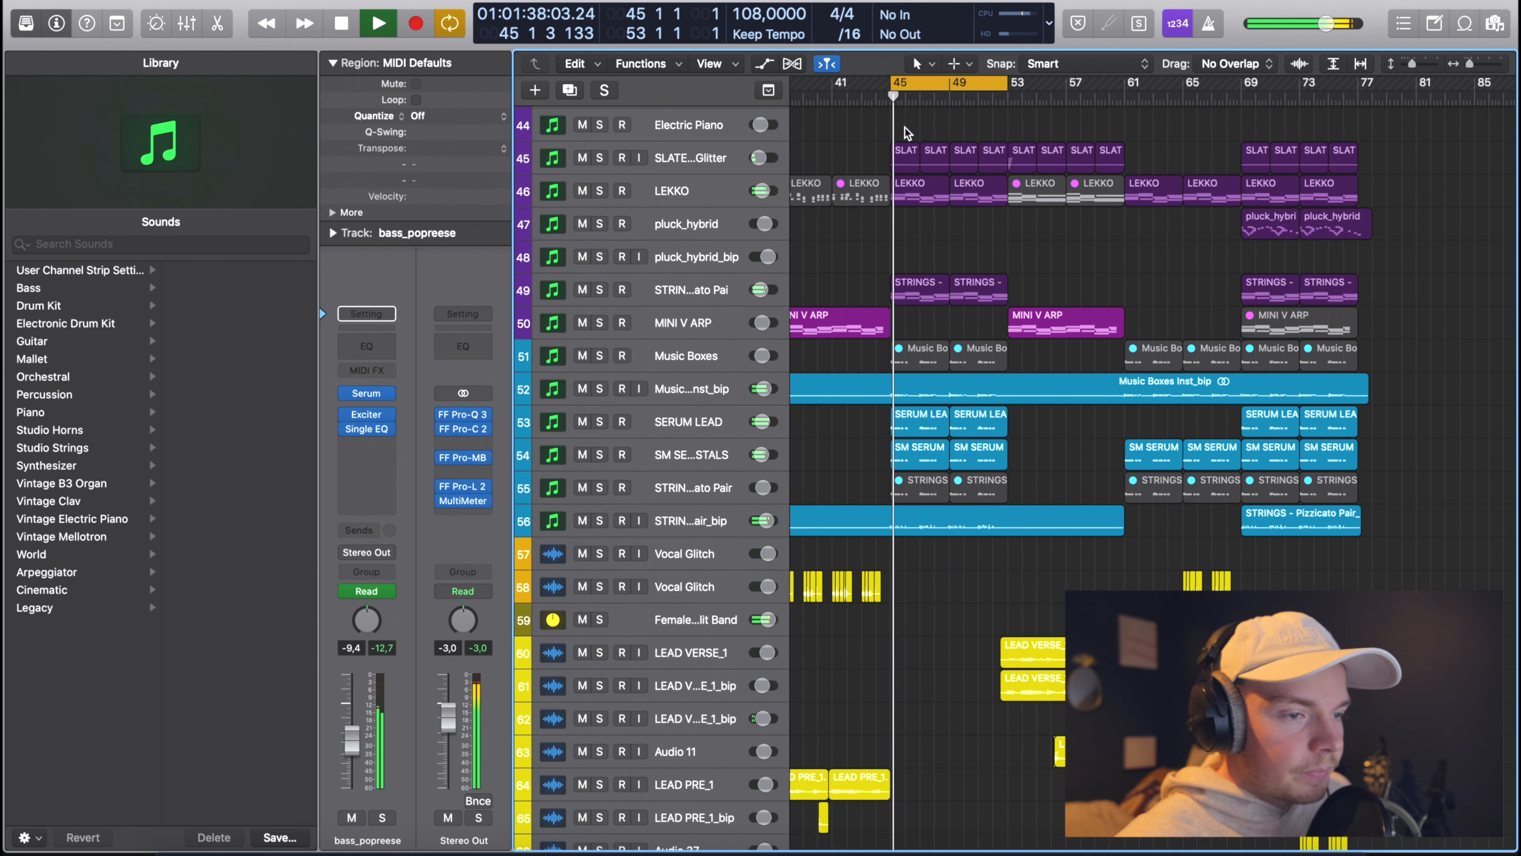
Solo the purple tracks 41 to 50, from PIANO SHOT's to MINI V ARP, to audition them during playback.
{"action": "scroll", "coordinate": [905, 129], "scroll_direction": "right", "scroll_amount": 2}
{"action": "scroll", "coordinate": [758, 178], "scroll_direction": "up", "scroll_amount": 2}
{"action": "left_click_drag", "start_coordinate": [600, 396], "coordinate": [601, 150]}
{"action": "scroll", "coordinate": [601, 149], "scroll_direction": "up", "scroll_amount": 5}
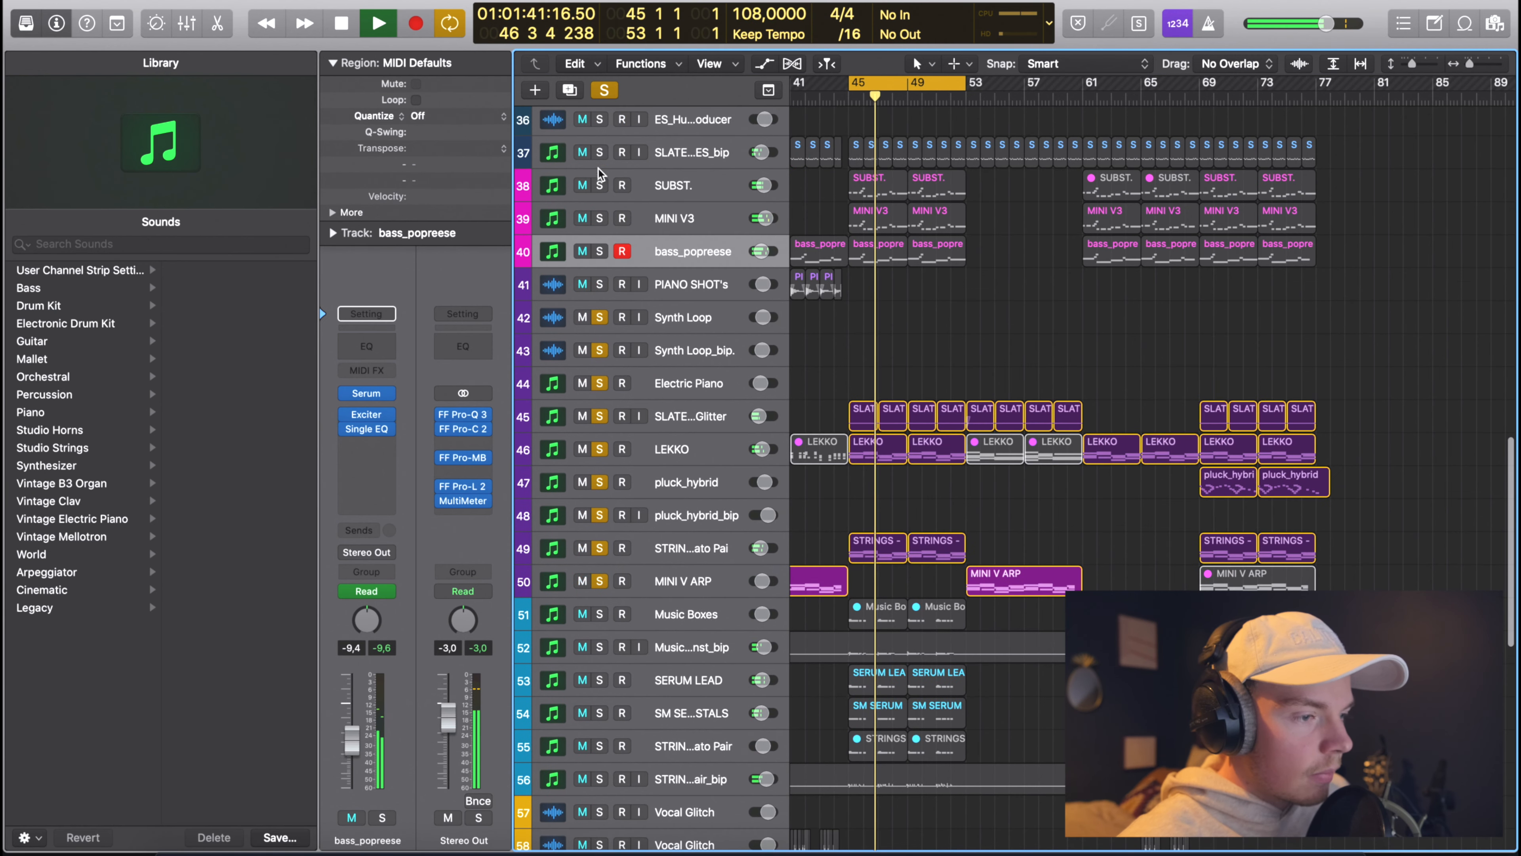
{"action": "left_click", "coordinate": [599, 285]}
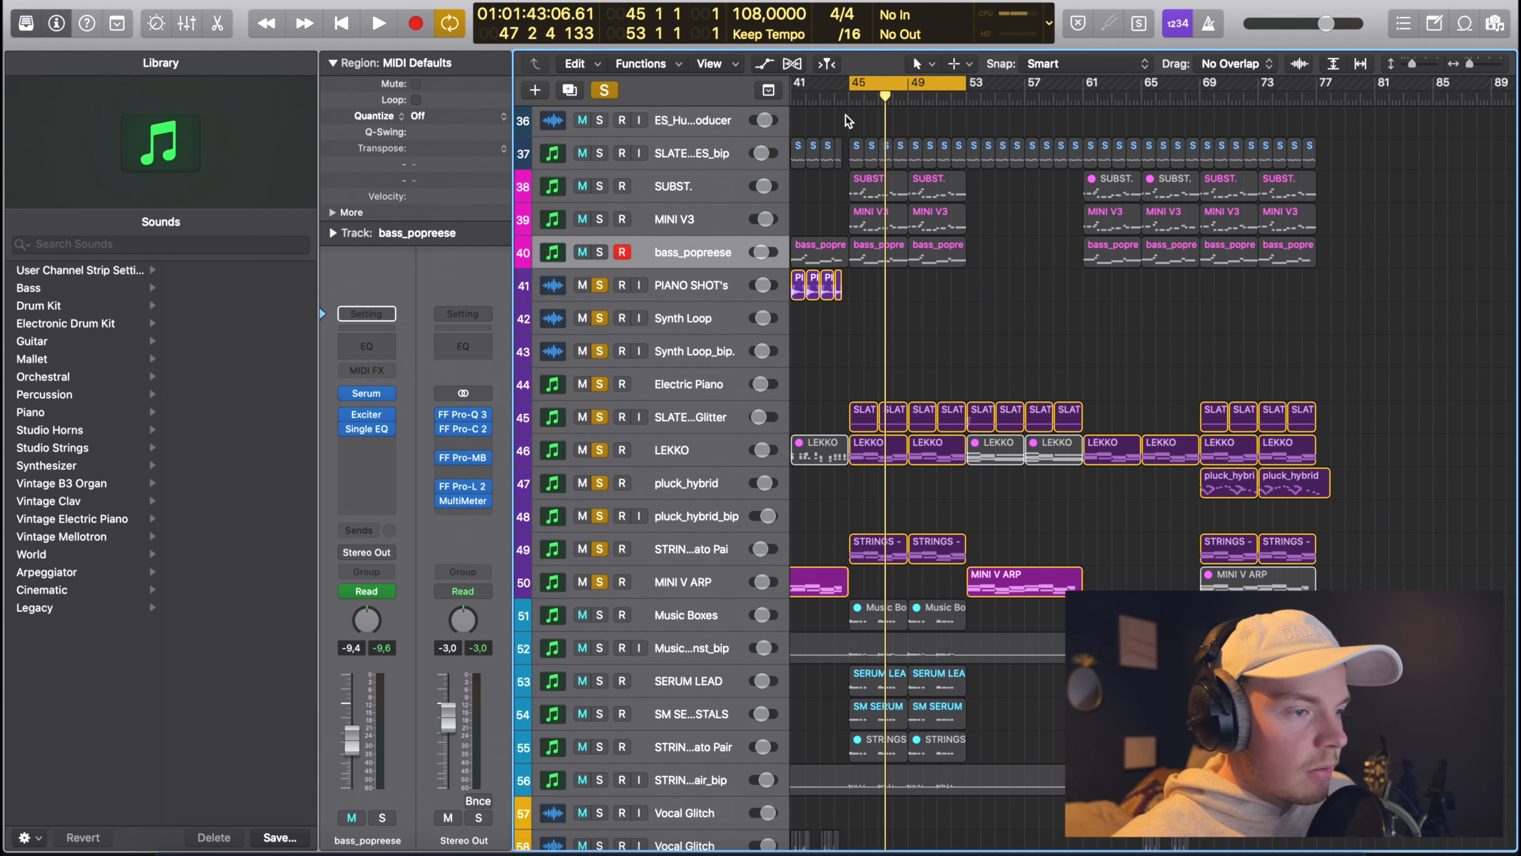
Return the playhead to bar 45, unsolo tracks 41 to 45, and play the layers that are still soloed.
{"action": "scroll", "coordinate": [855, 117], "scroll_direction": "down", "scroll_amount": 2}
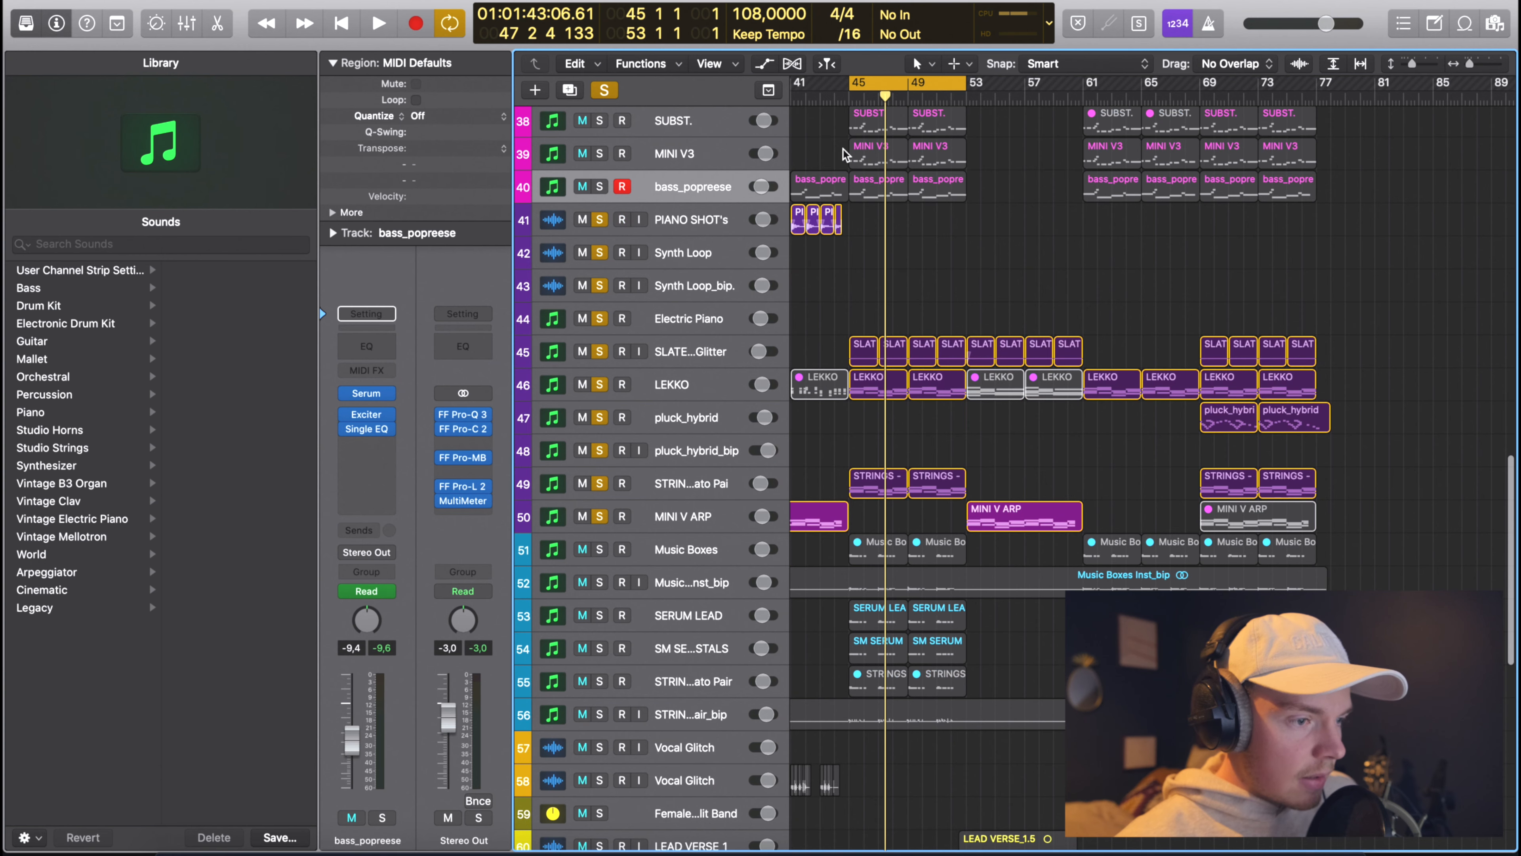
{"action": "scroll", "coordinate": [860, 287], "scroll_direction": "down", "scroll_amount": 2}
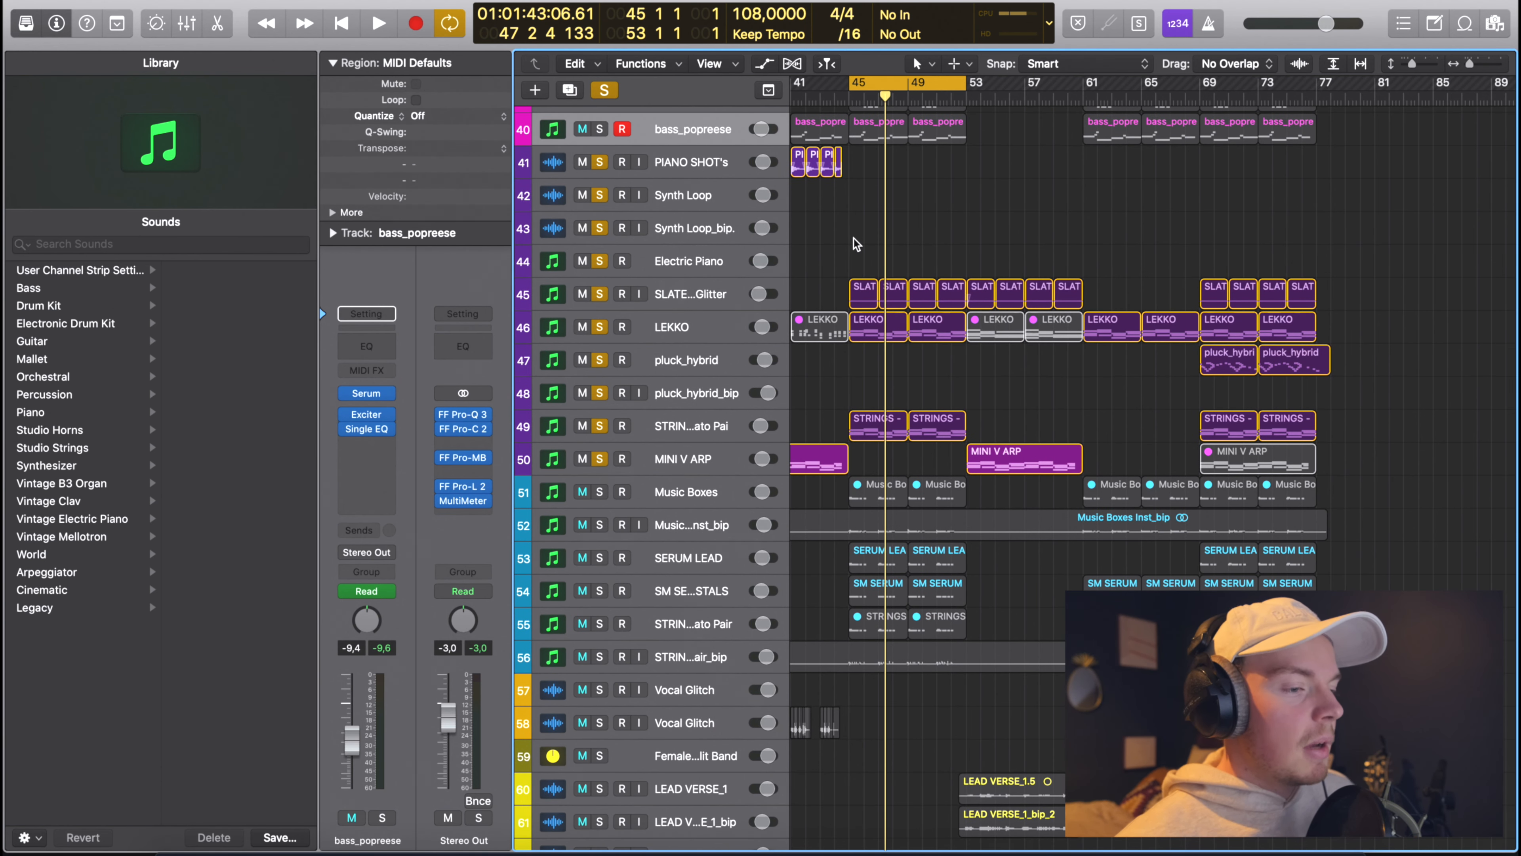
{"action": "scroll", "coordinate": [854, 240], "scroll_direction": "up", "scroll_amount": 3}
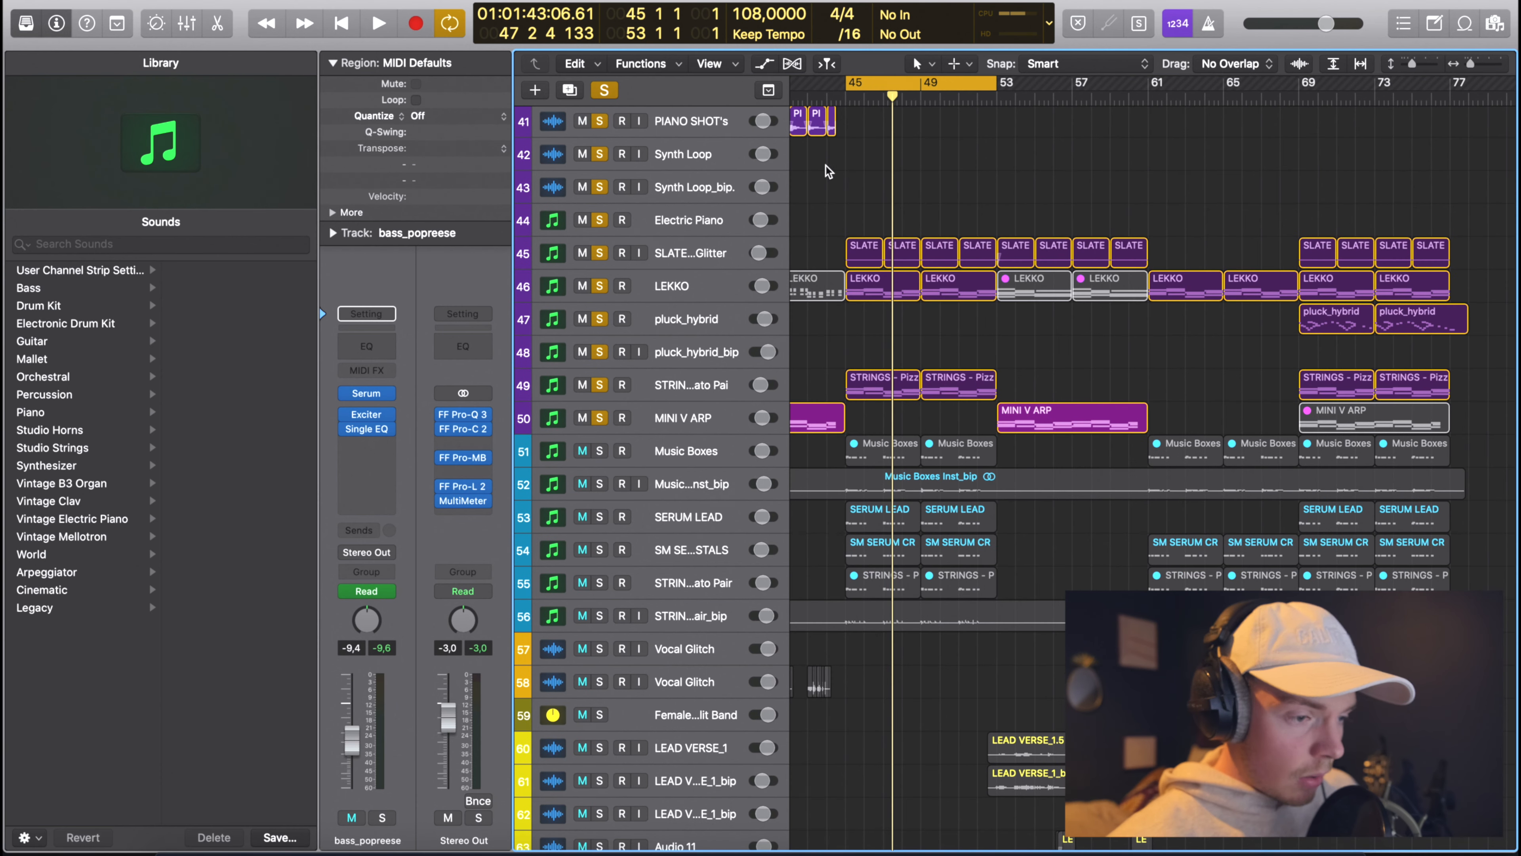
{"action": "scroll", "coordinate": [823, 204], "scroll_direction": "up", "scroll_amount": 2}
{"action": "key", "text": "Return"}
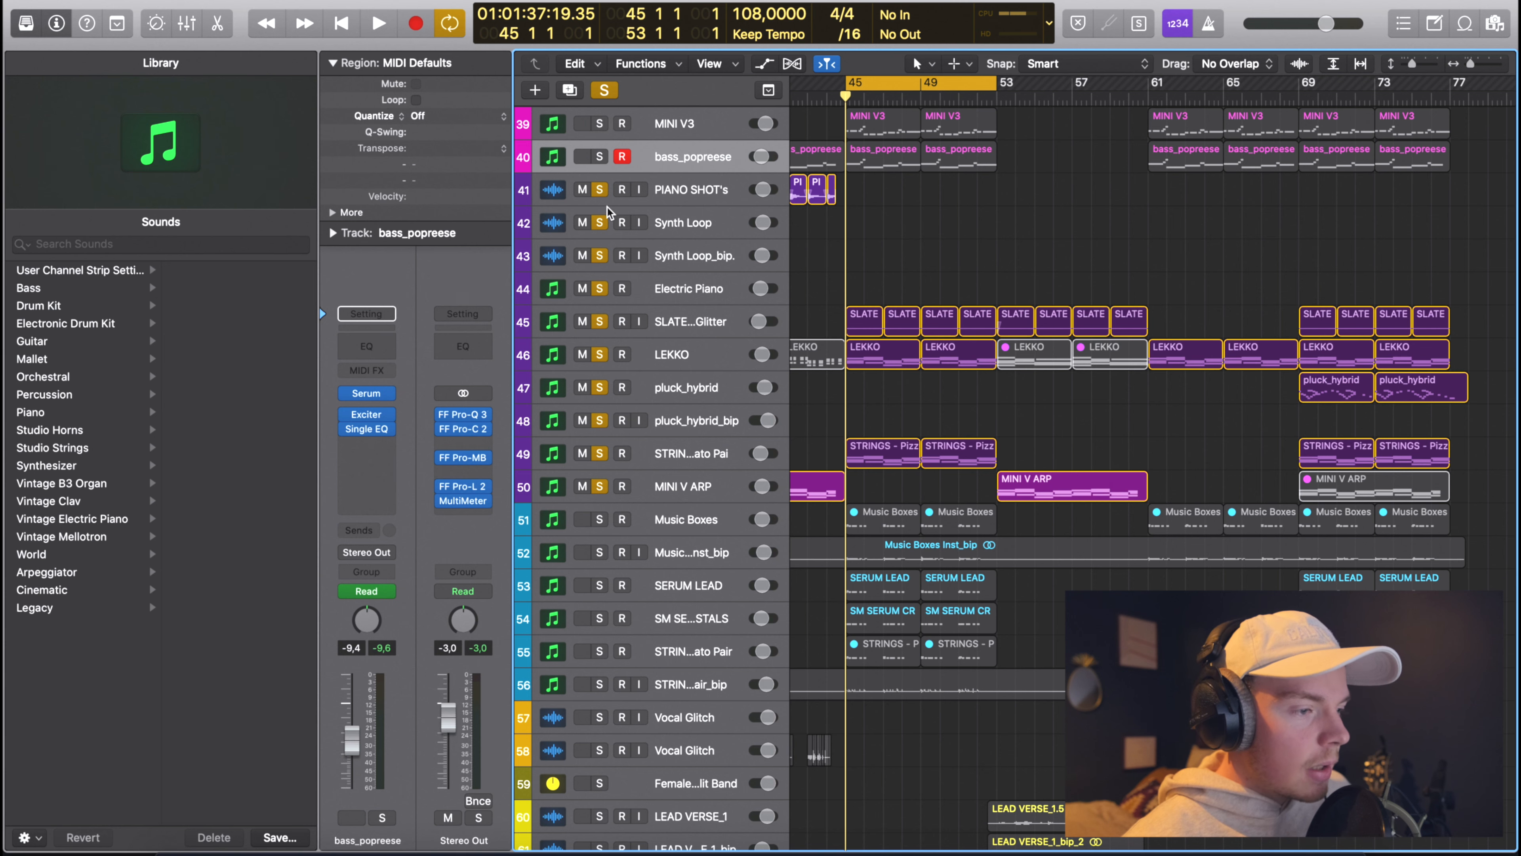
{"action": "left_click_drag", "start_coordinate": [604, 193], "coordinate": [599, 324]}
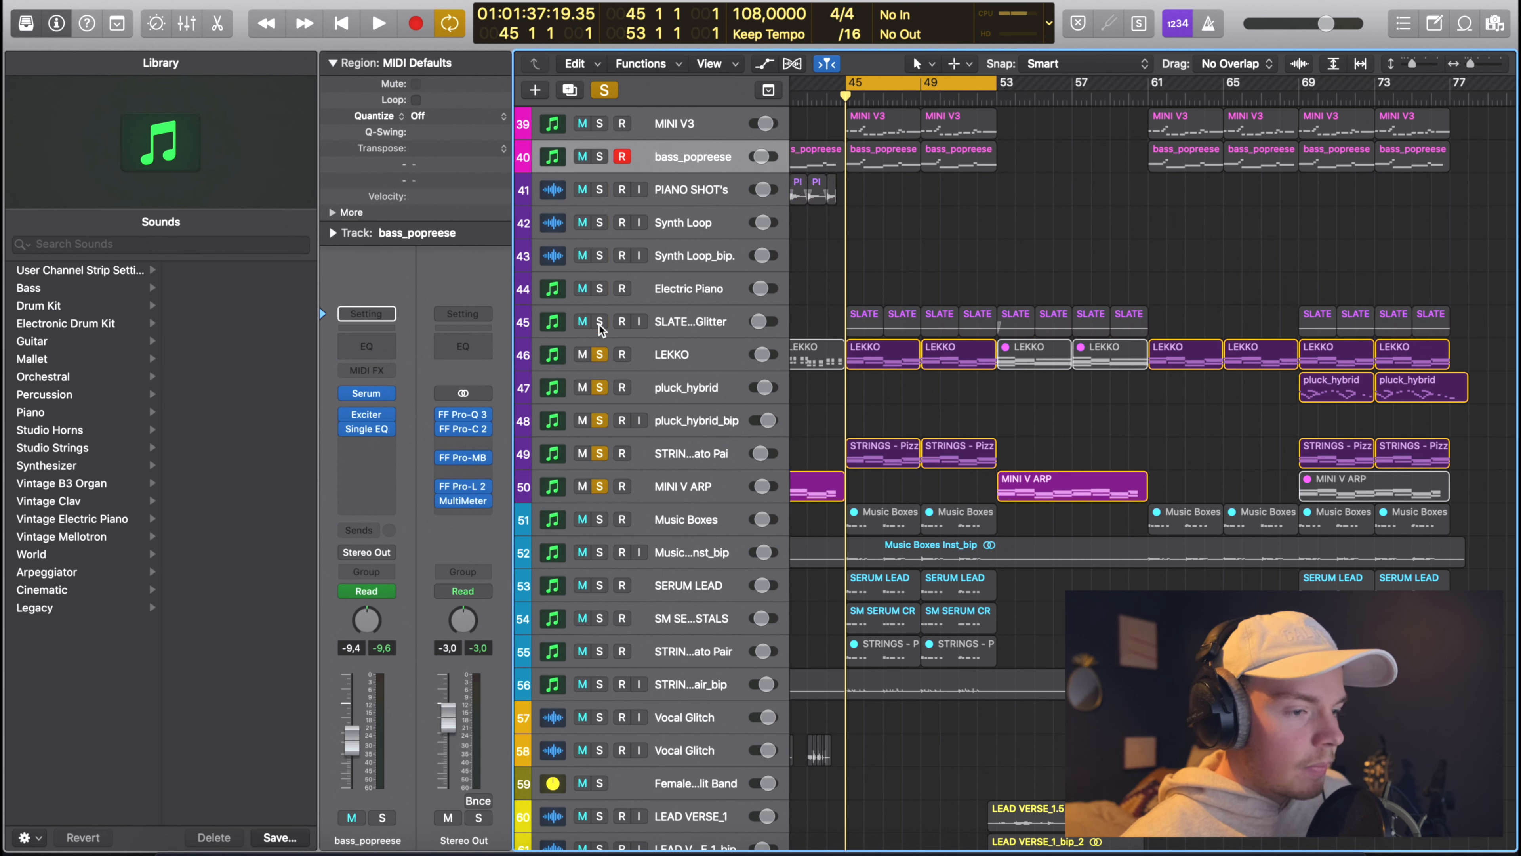
{"action": "key", "text": "space"}
Narrow the solo during playback to the LEKKO and STRINGS - Pizzicato tracks, and clear both solos.
{"action": "left_click_drag", "start_coordinate": [603, 448], "coordinate": [603, 498]}
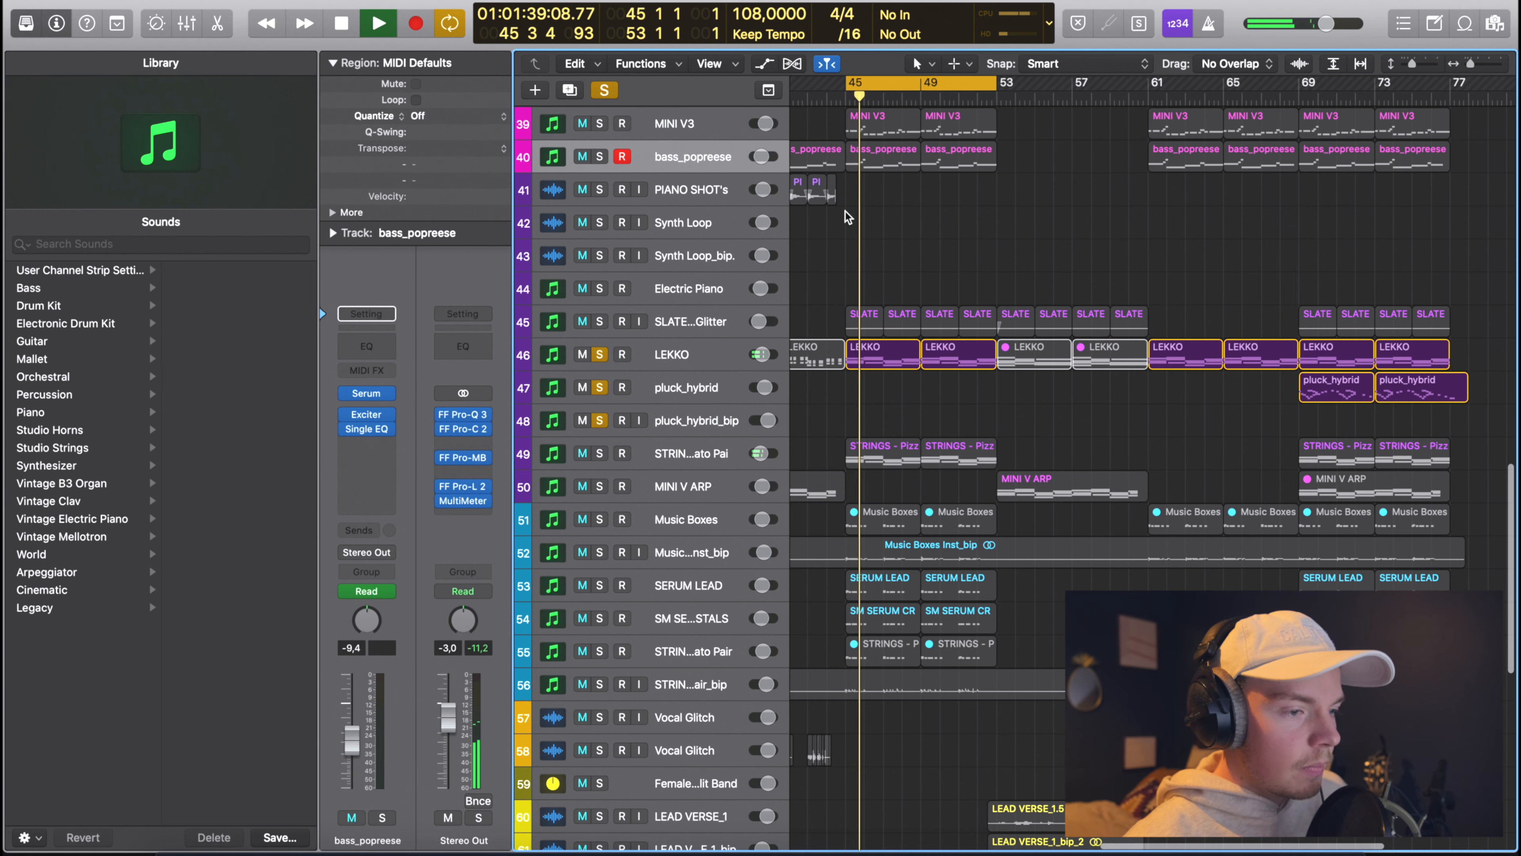
{"action": "left_click", "coordinate": [599, 453]}
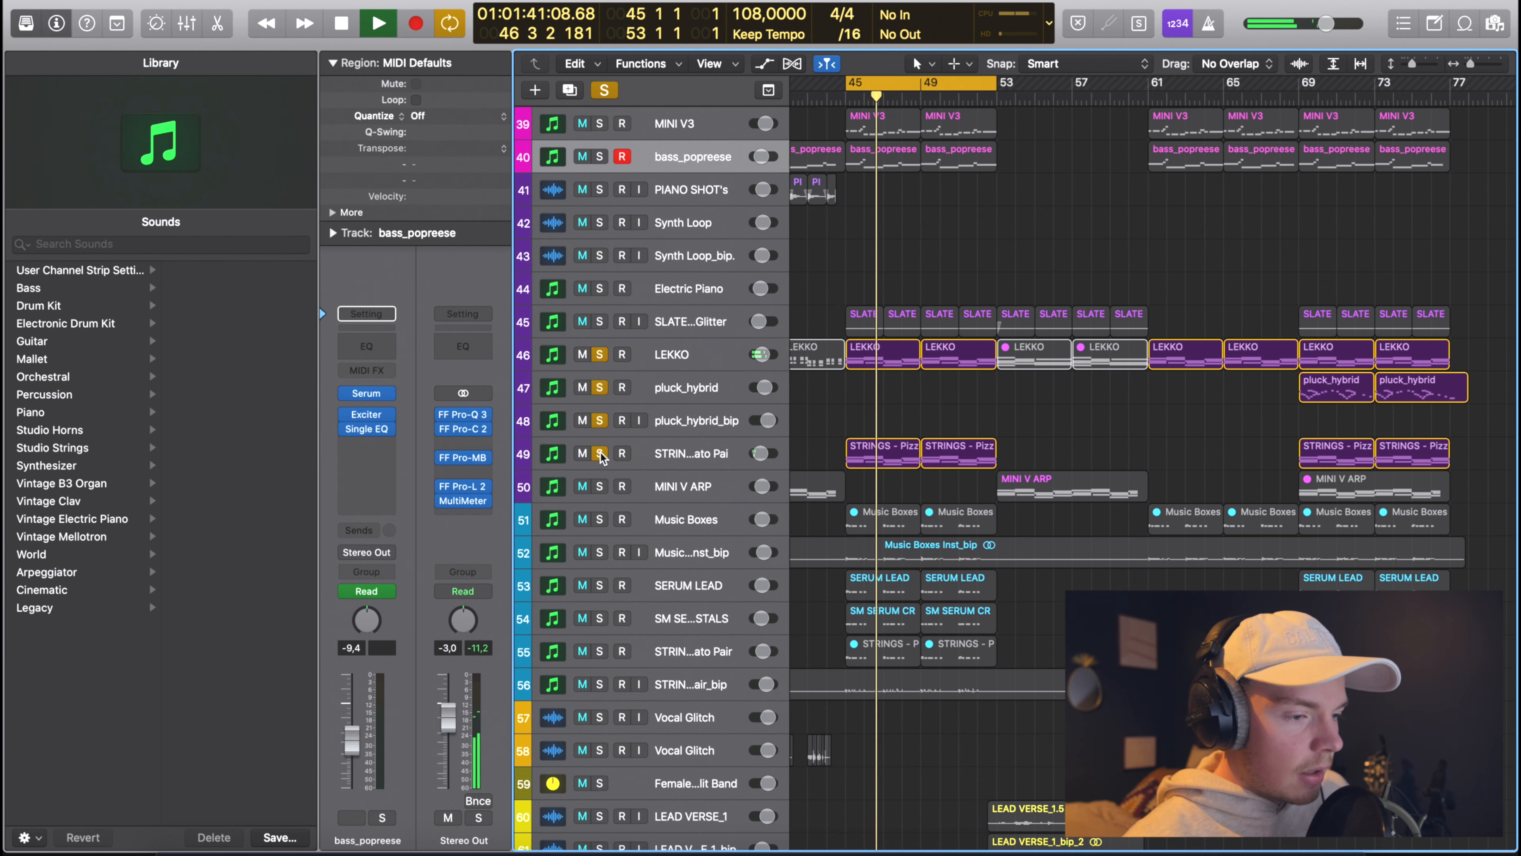
{"action": "left_click", "coordinate": [602, 421]}
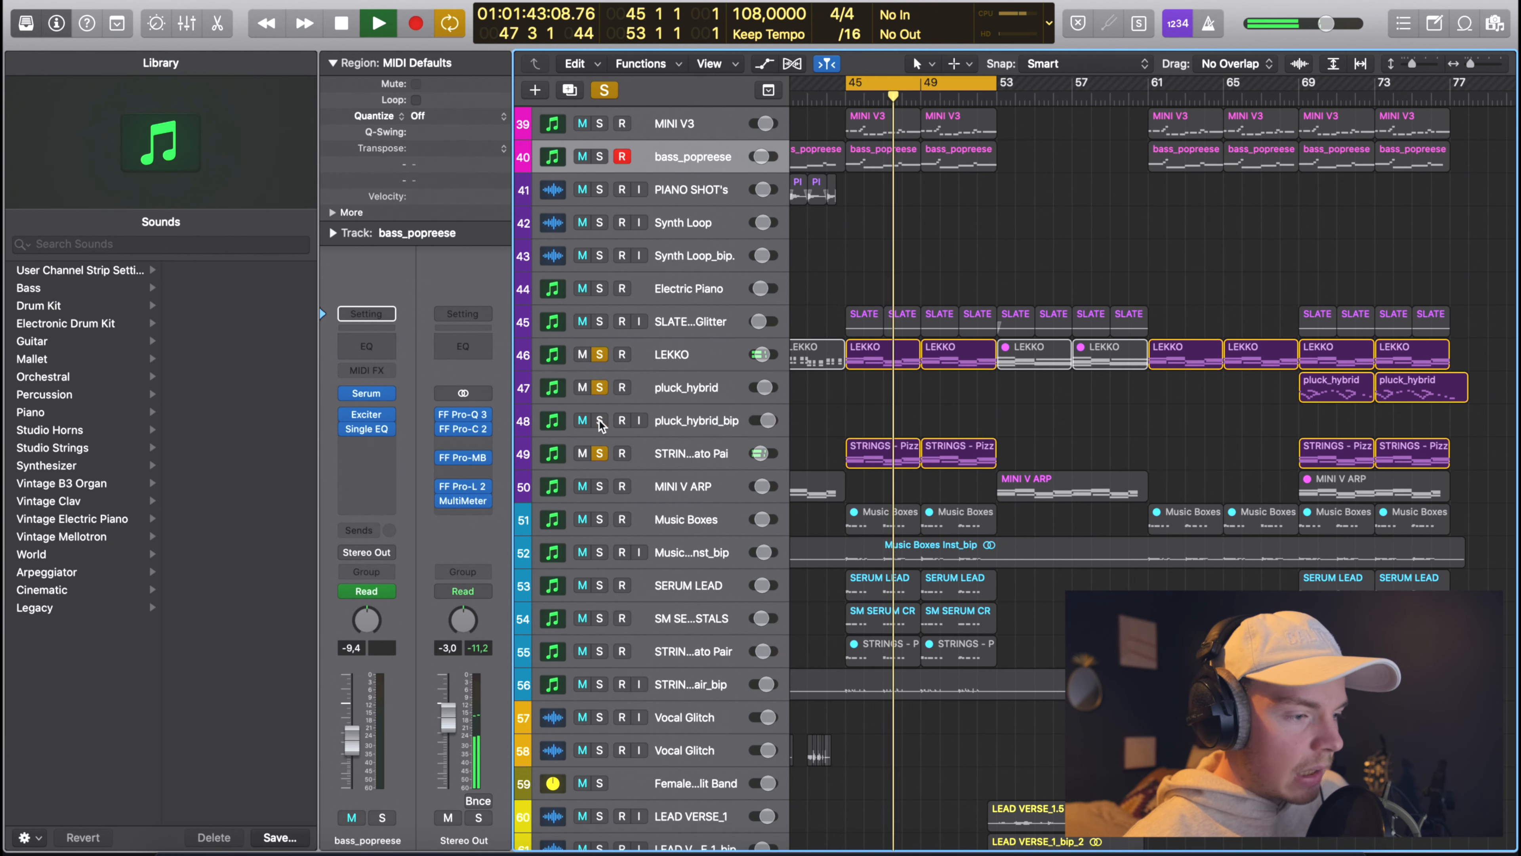
{"action": "left_click", "coordinate": [601, 387]}
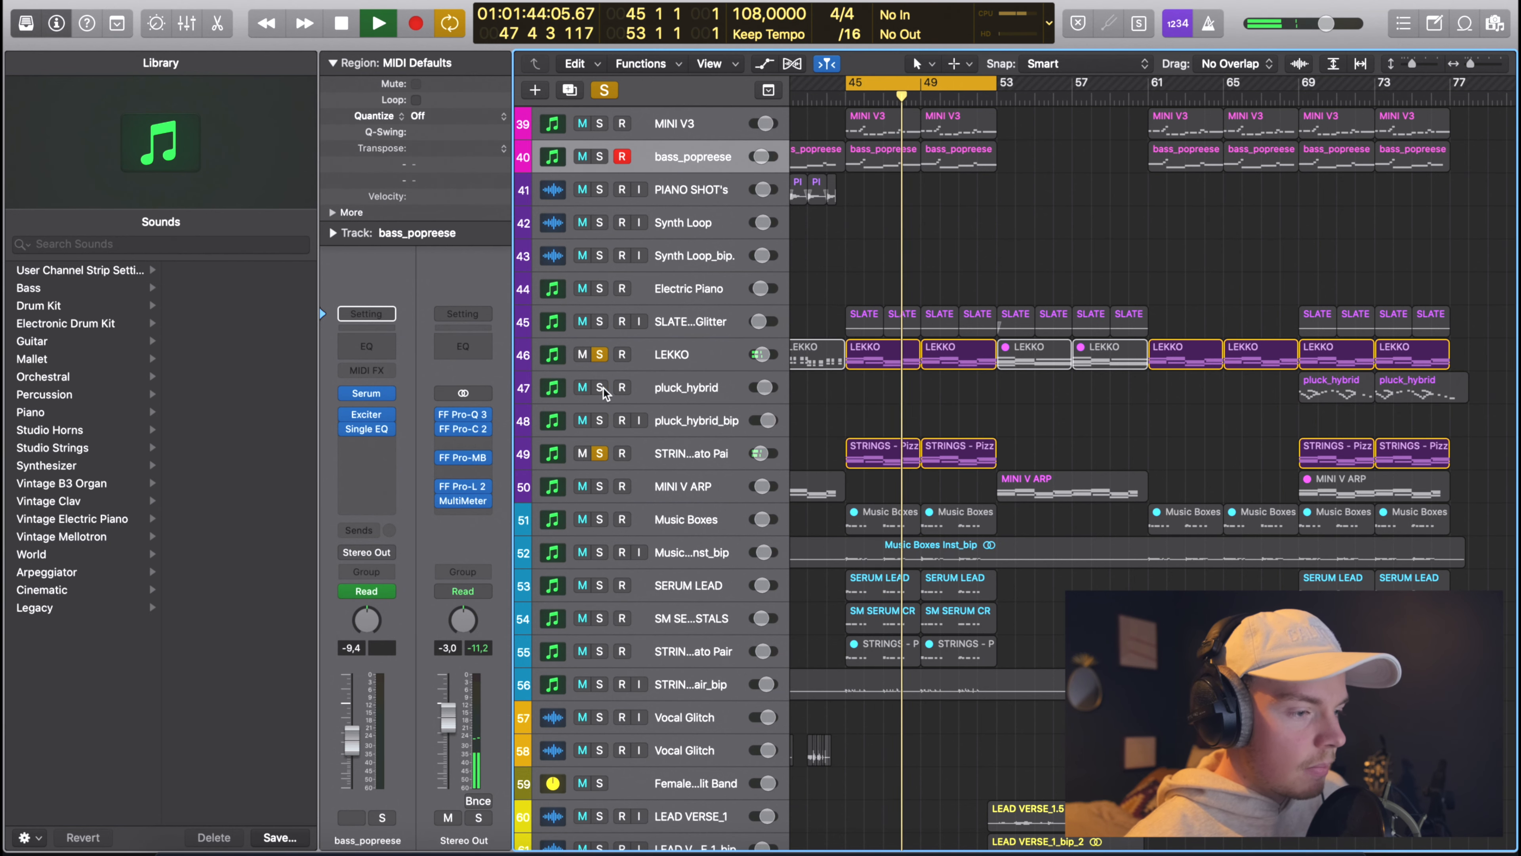
{"action": "left_click", "coordinate": [601, 355]}
{"action": "left_click", "coordinate": [599, 455]}
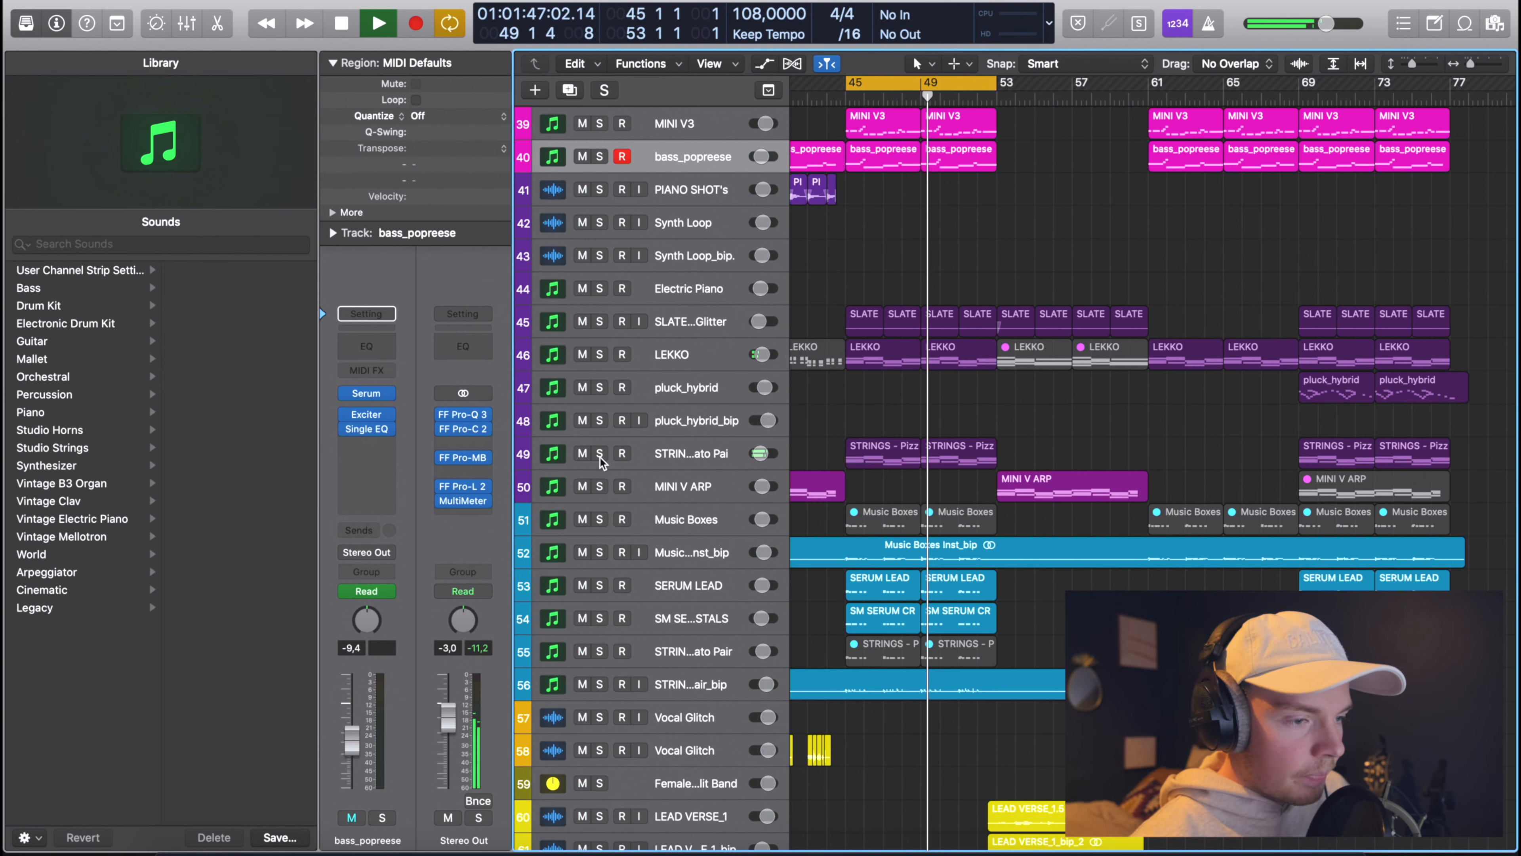
Solo and select the SLATE & ASH Glitter track to view its effects from bar 45, and clear its solo and region selection.
{"action": "left_click", "coordinate": [600, 322]}
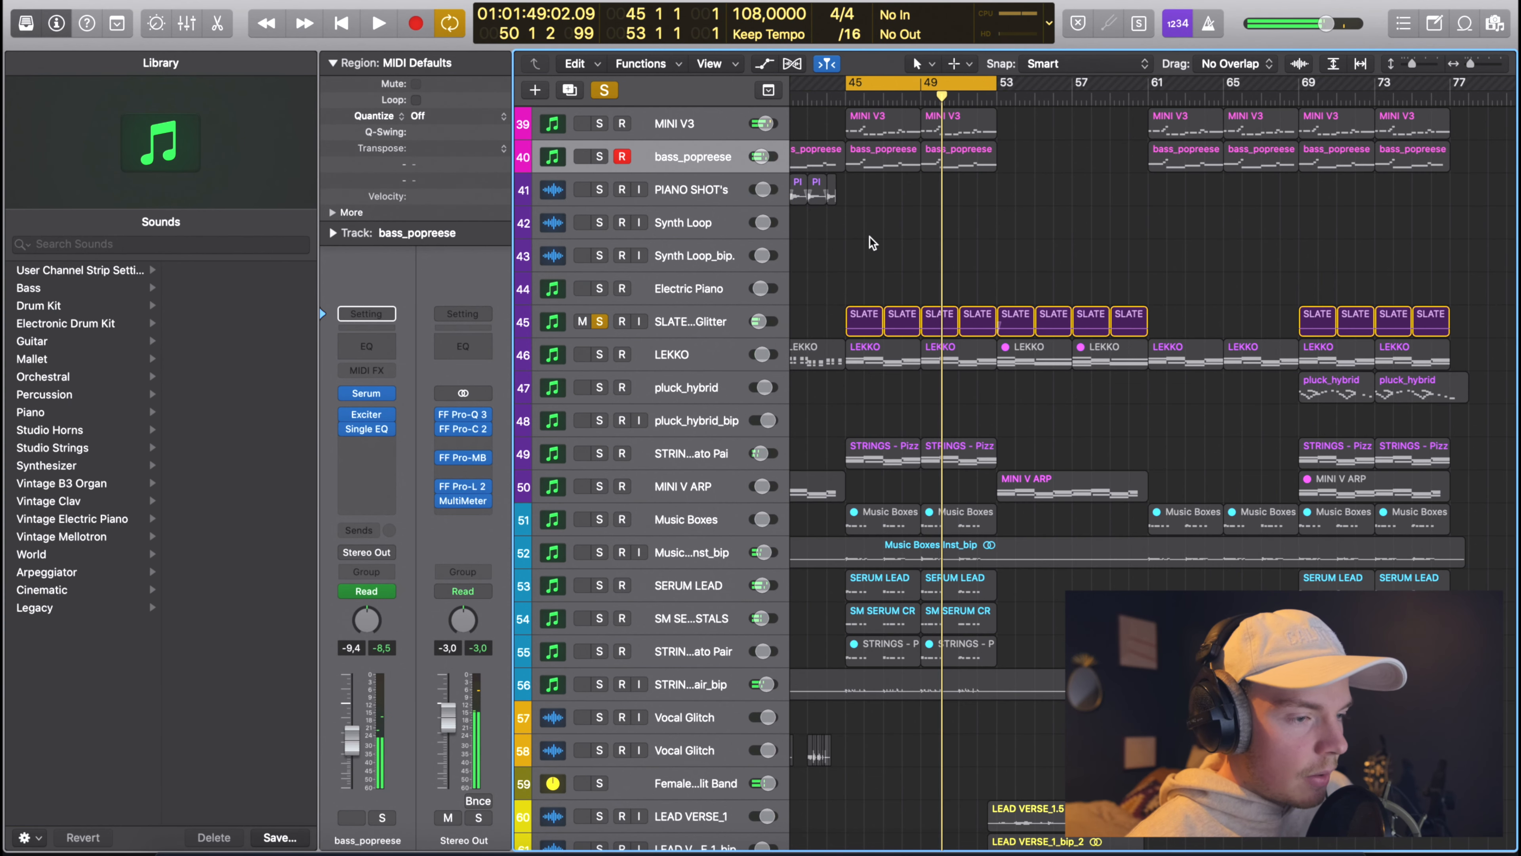
{"action": "left_click", "coordinate": [847, 99]}
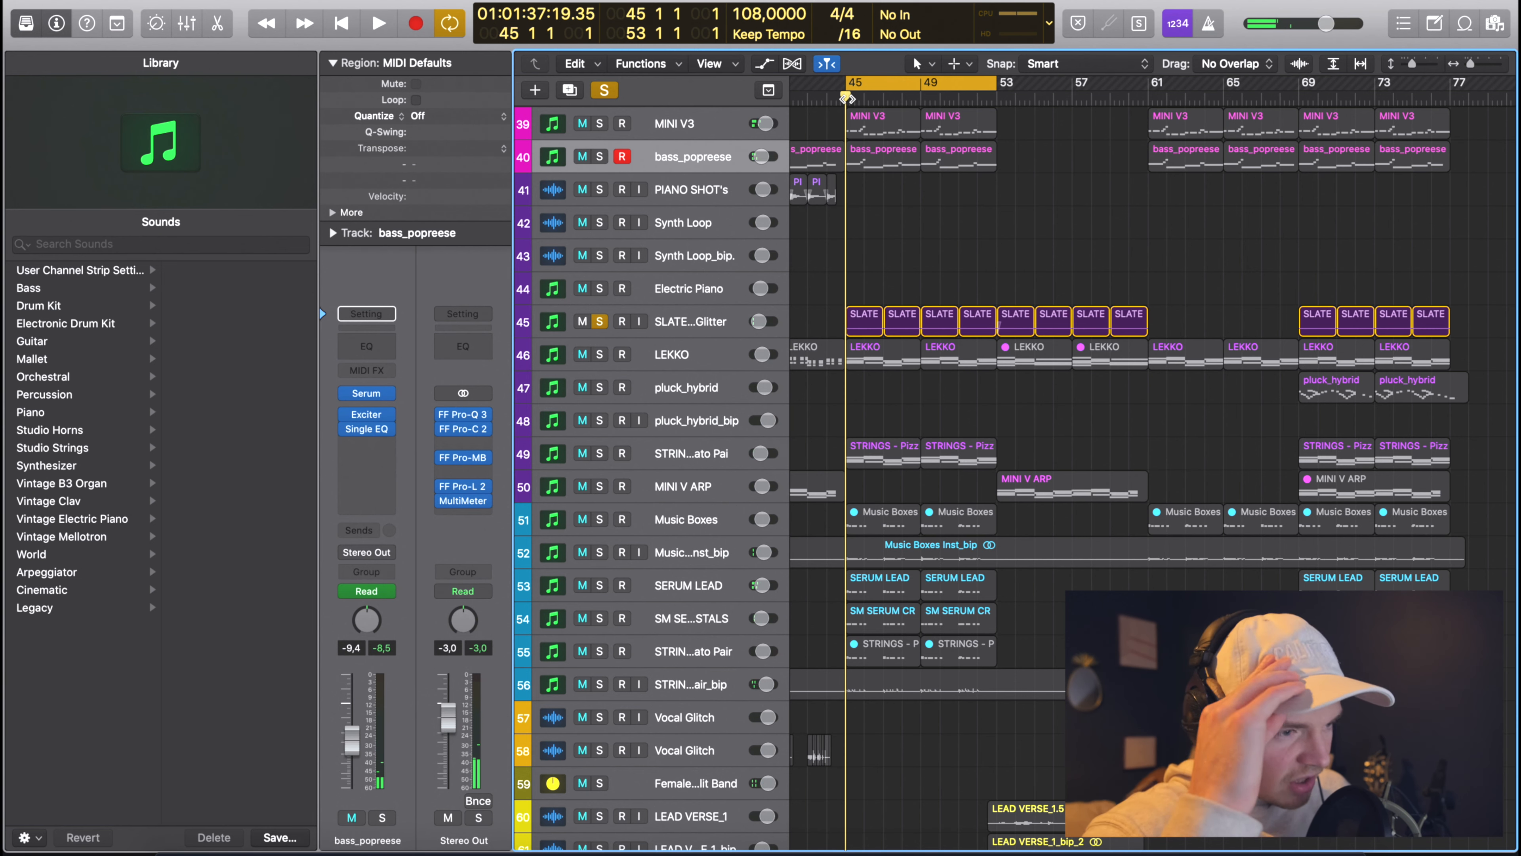
{"action": "left_click", "coordinate": [696, 322]}
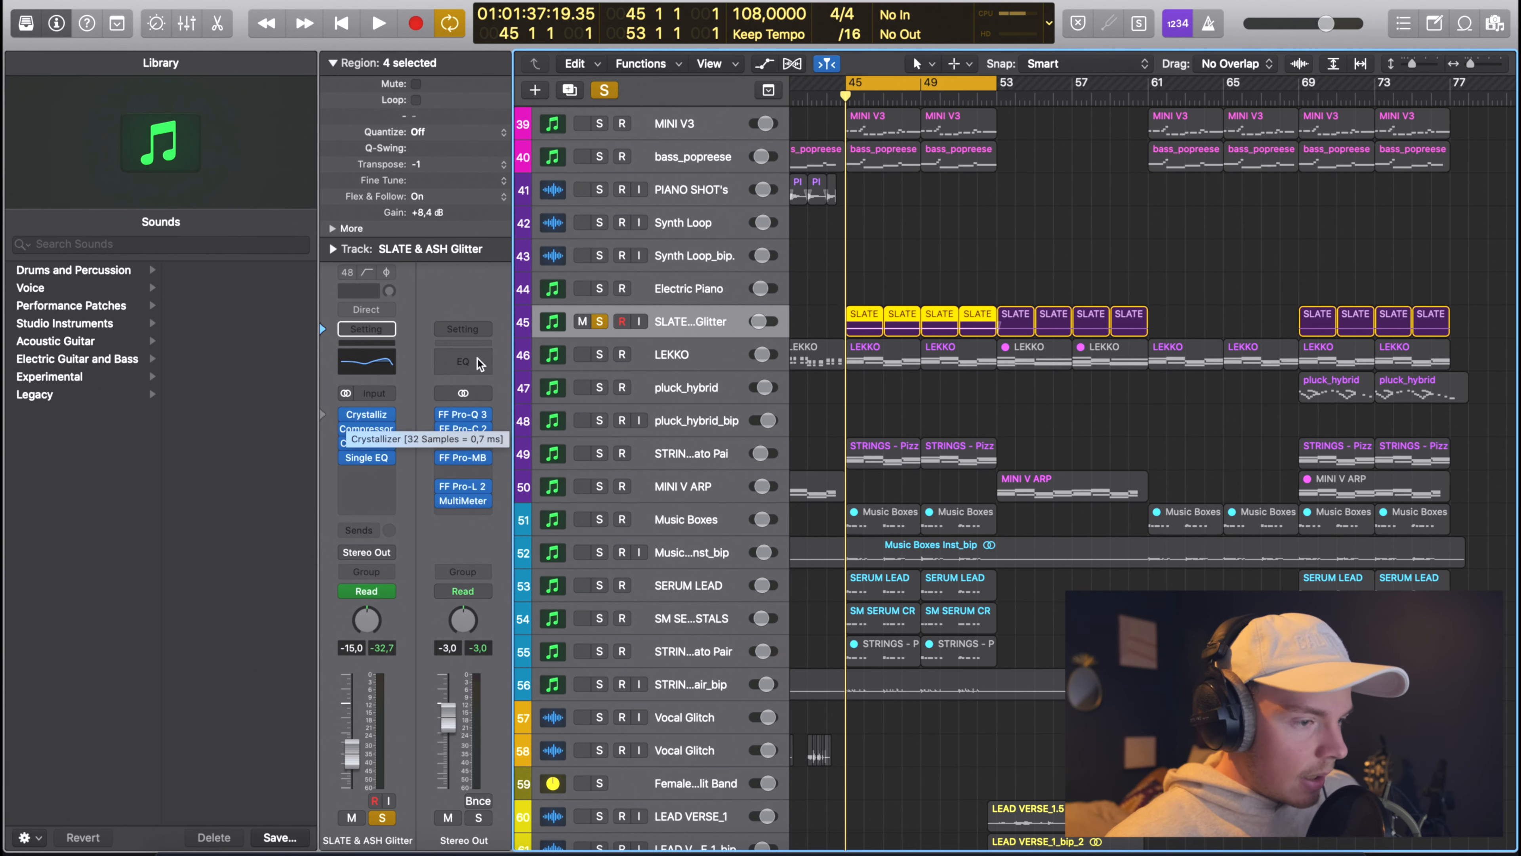
{"action": "left_click", "coordinate": [803, 256]}
{"action": "left_click", "coordinate": [600, 322]}
Solo the blue tracks 51 to 56, from Music Boxes to STRINGS - Pizzicato Pair_bip, and play them from bar 45.
{"action": "scroll", "coordinate": [838, 252], "scroll_direction": "down", "scroll_amount": 3}
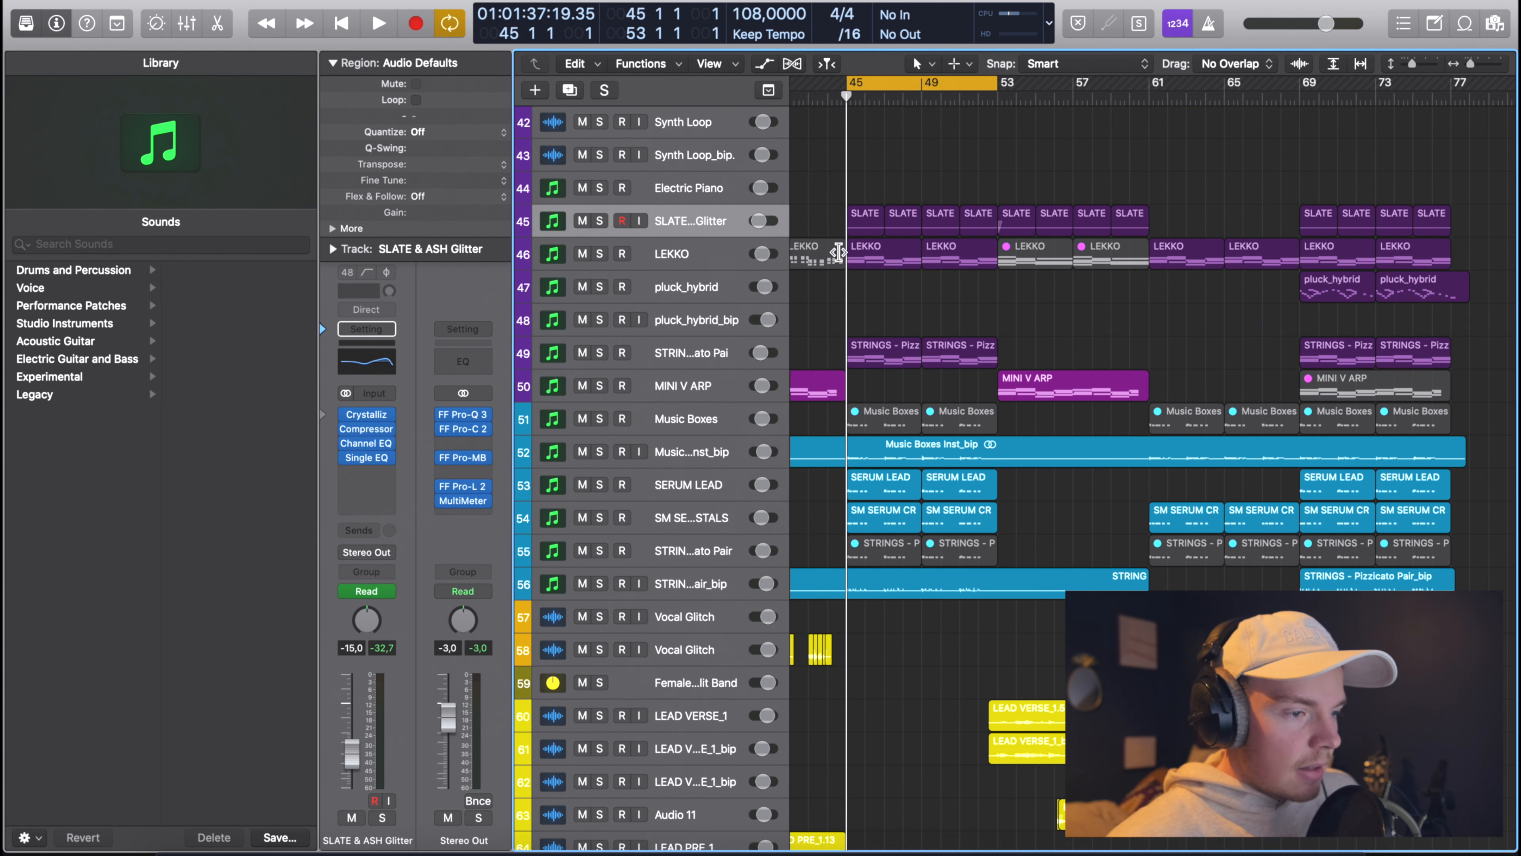
{"action": "scroll", "coordinate": [839, 252], "scroll_direction": "down", "scroll_amount": 6}
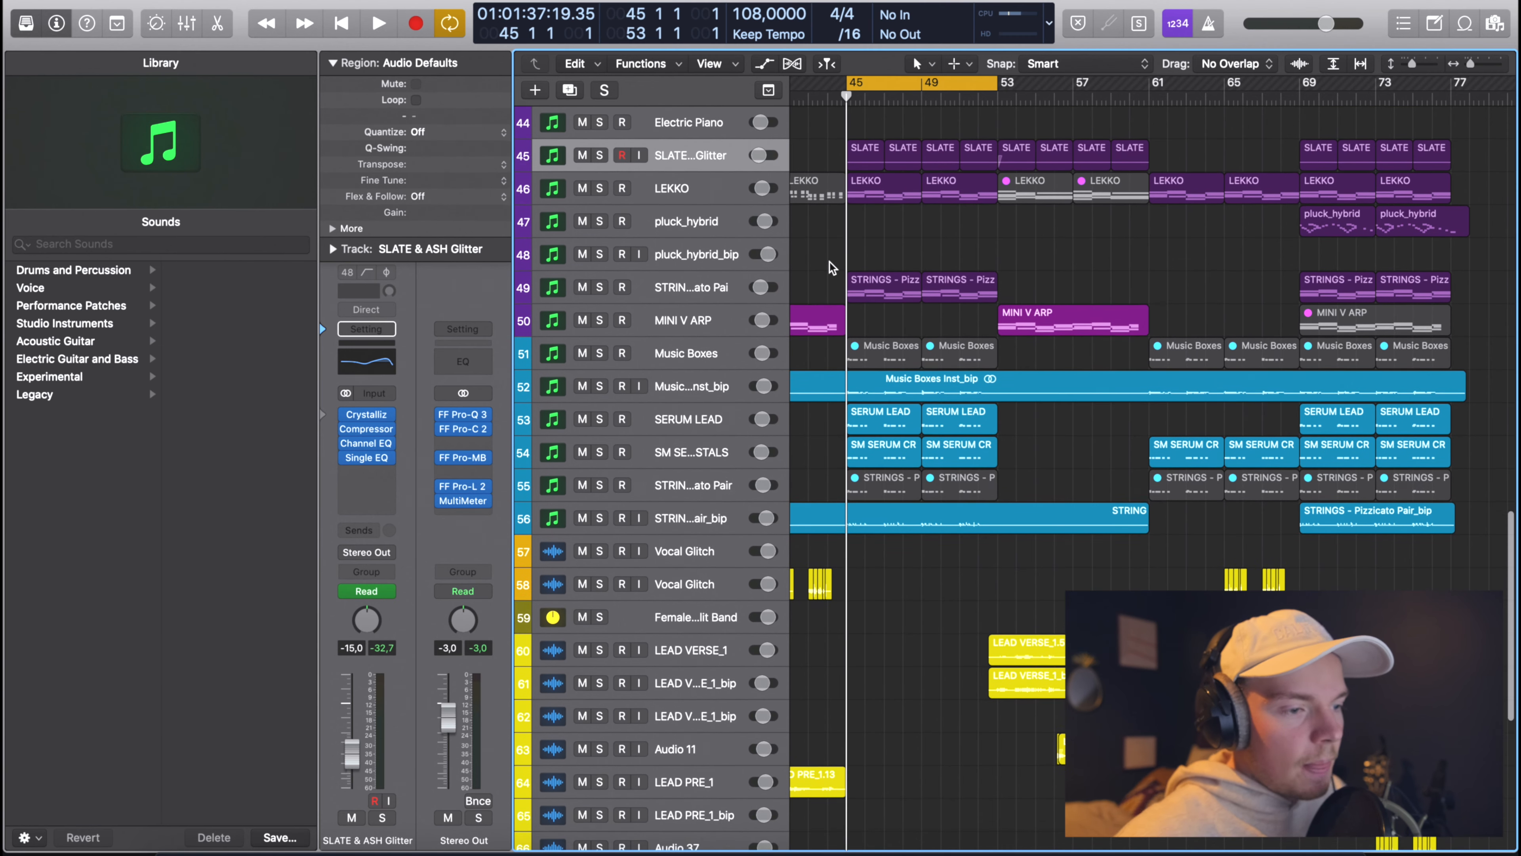
{"action": "left_click_drag", "start_coordinate": [599, 214], "coordinate": [602, 373]}
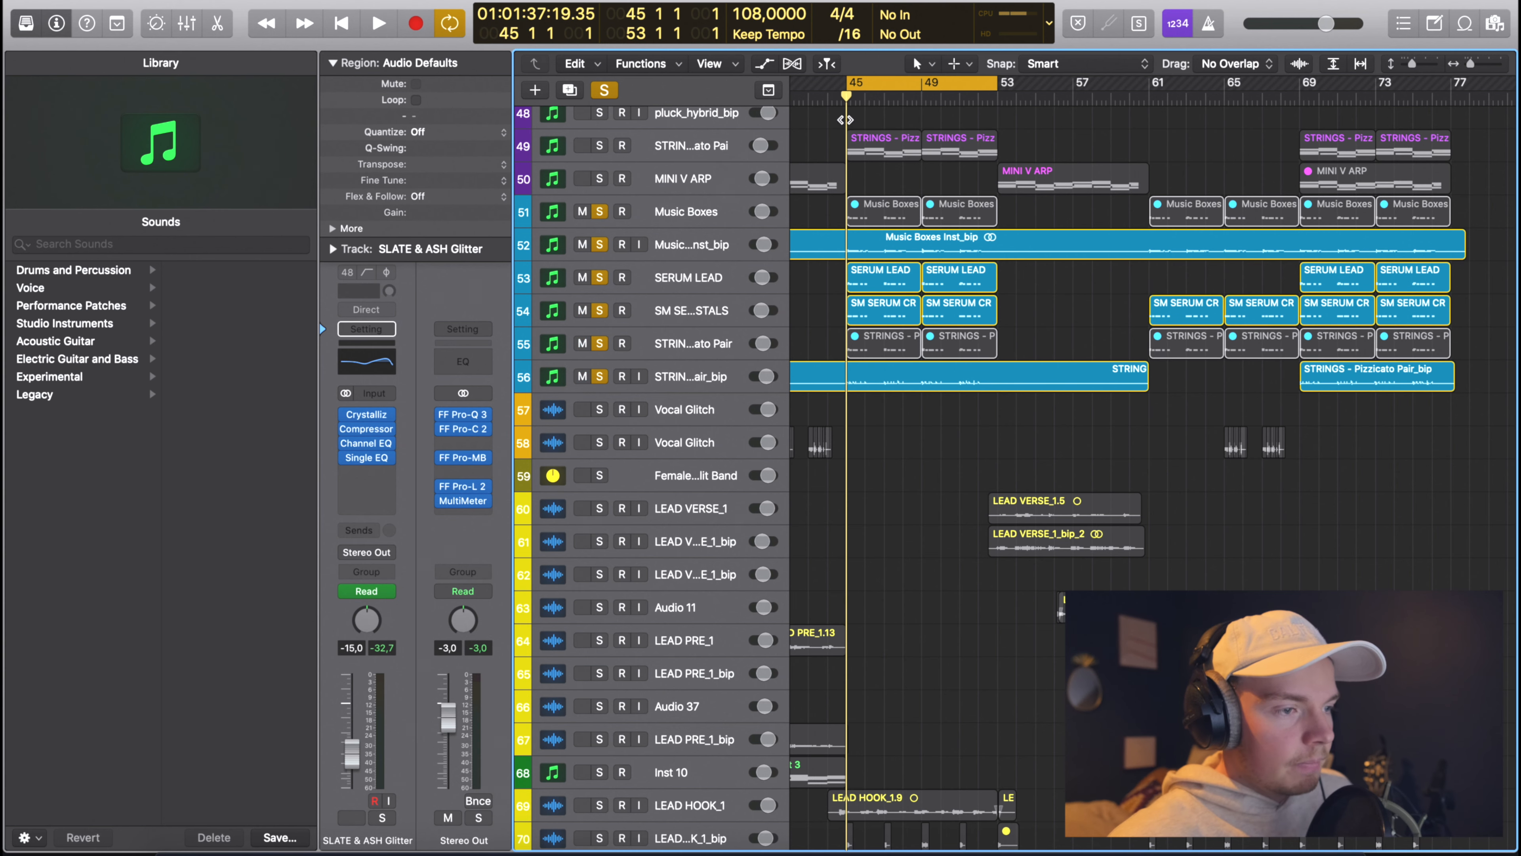
{"action": "key", "text": "space"}
{"action": "key", "text": "super+Right"}
{"action": "key", "text": "super+Right"}
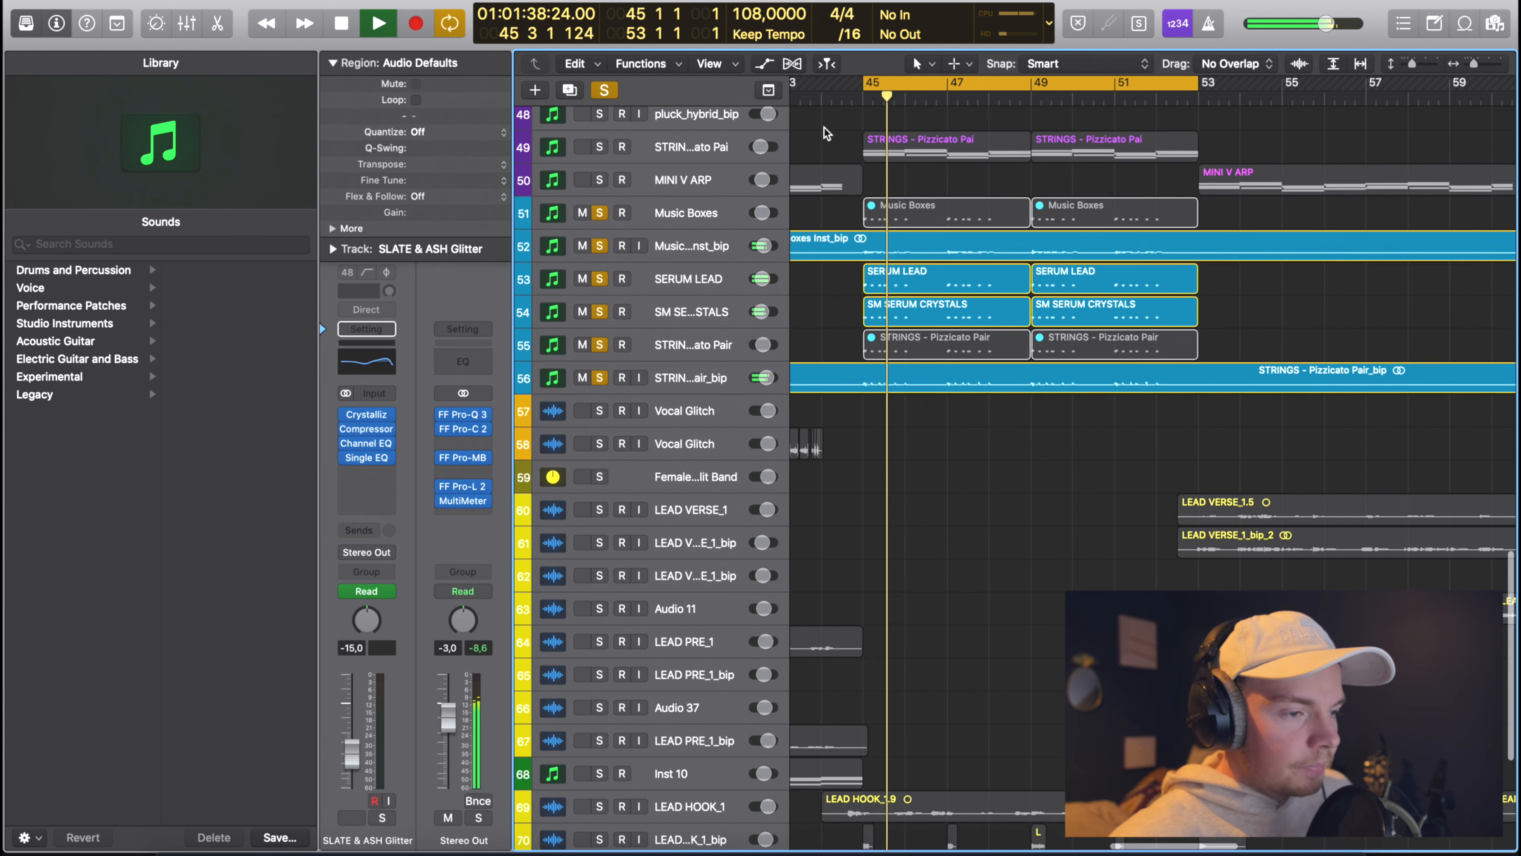
Clear the solos on tracks 51 to 56, return the playhead to bar 45 and select the SERUM LEAD track.
{"action": "left_click_drag", "start_coordinate": [600, 231], "coordinate": [600, 297]}
{"action": "left_click", "coordinate": [600, 363], "text": "alt"}
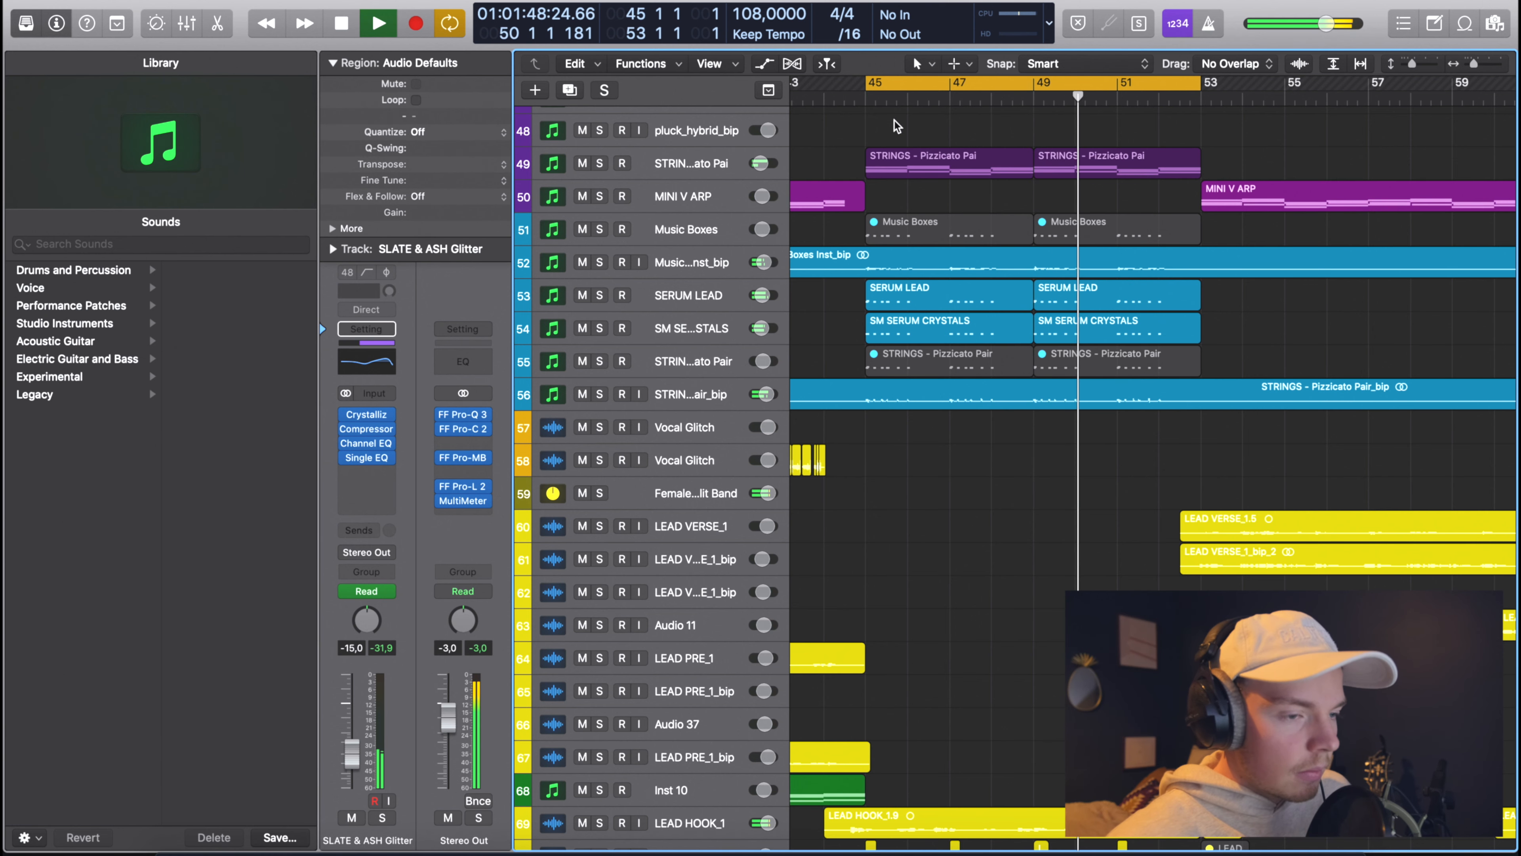
{"action": "left_click", "coordinate": [866, 101]}
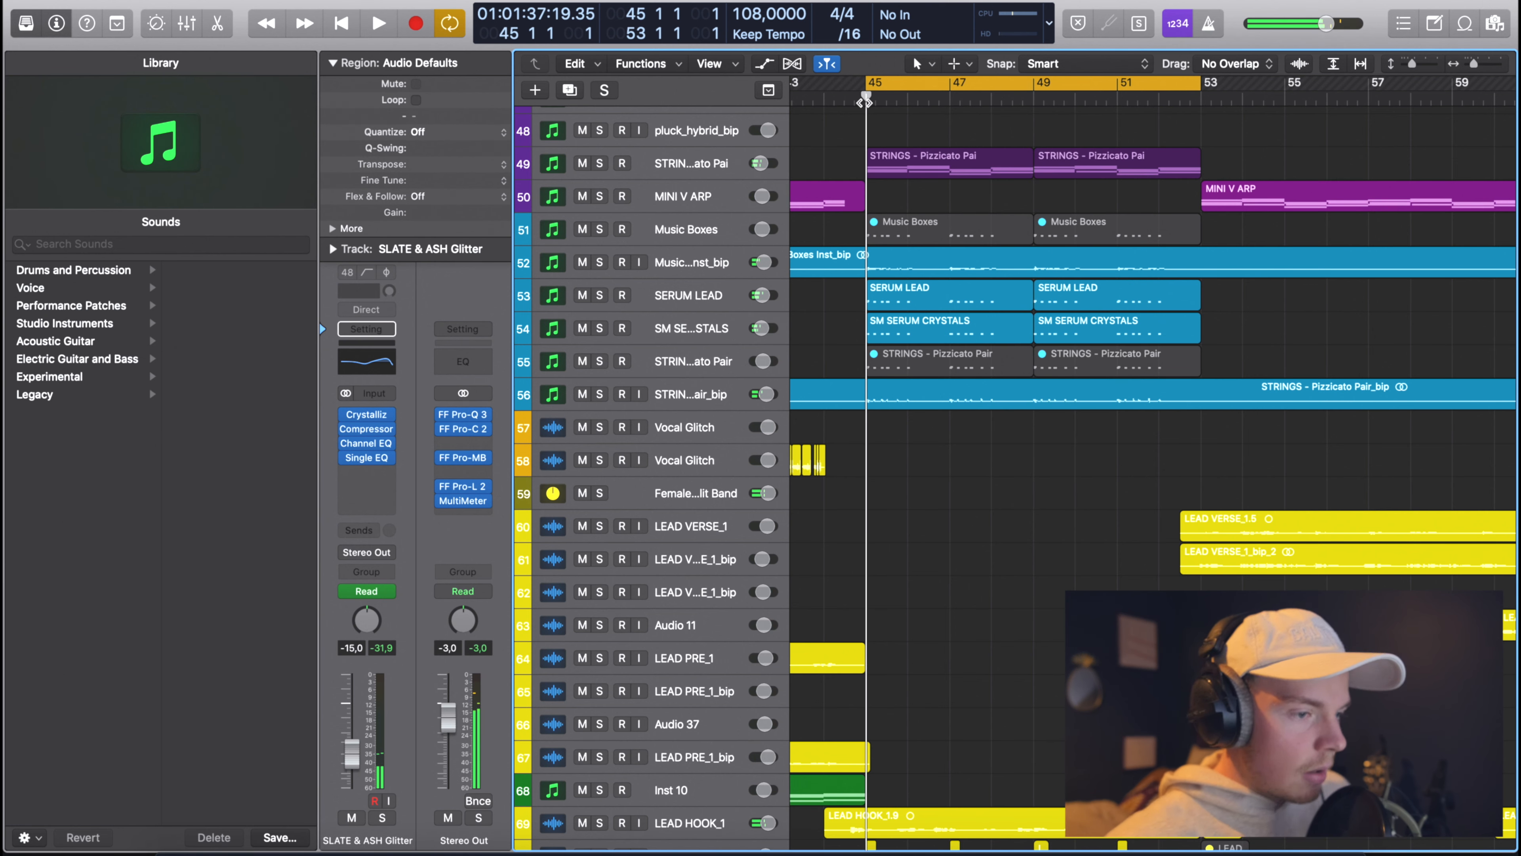
{"action": "left_click", "coordinate": [685, 295]}
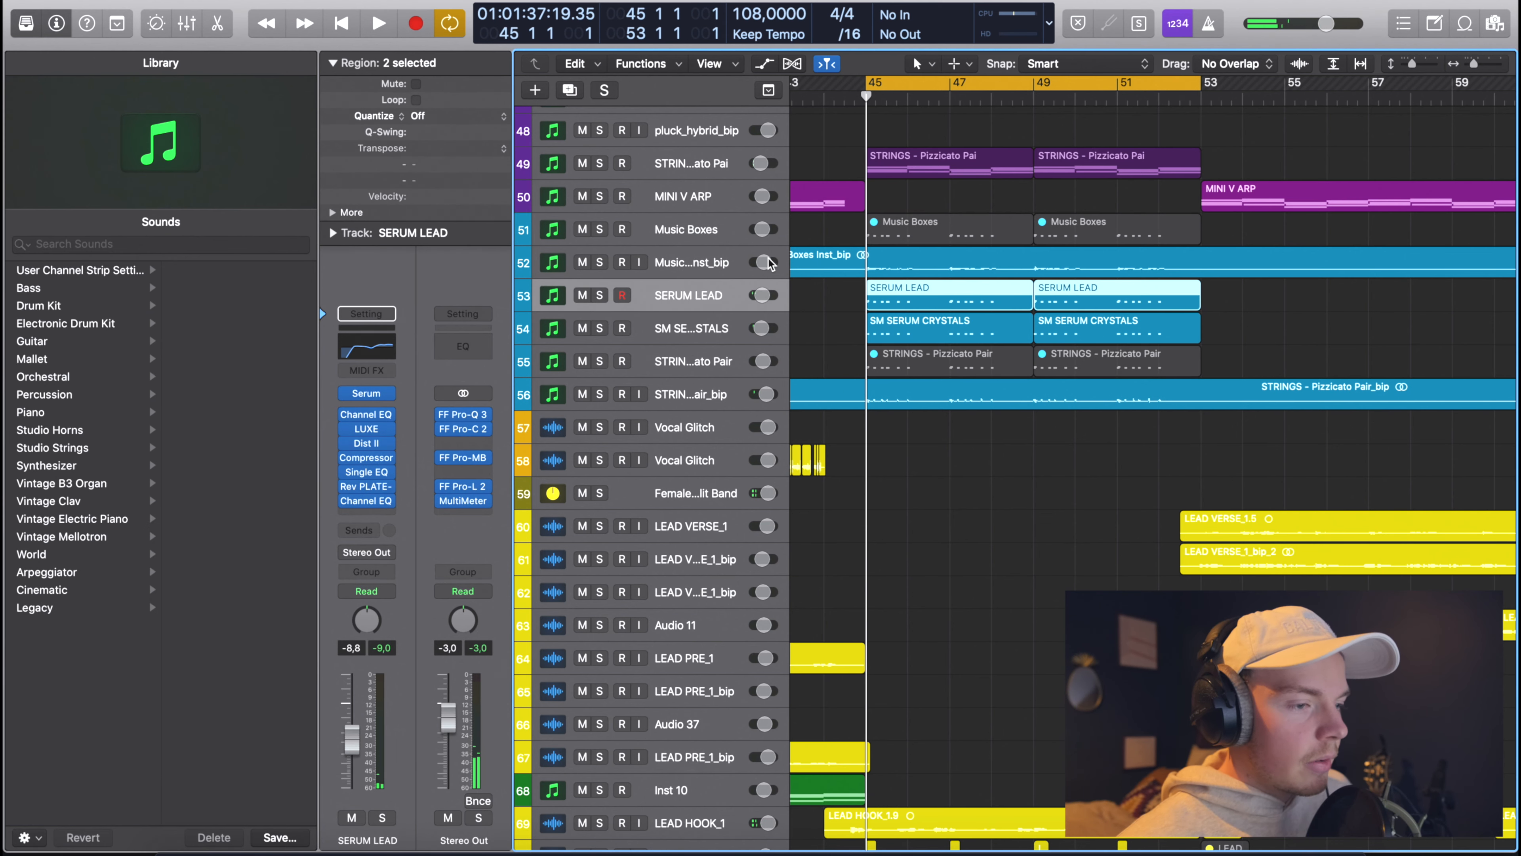
Select and solo the Music Boxes Inst_bip track, play it briefly from bar 45, and clear its region selection and solo.
{"action": "left_click", "coordinate": [689, 263]}
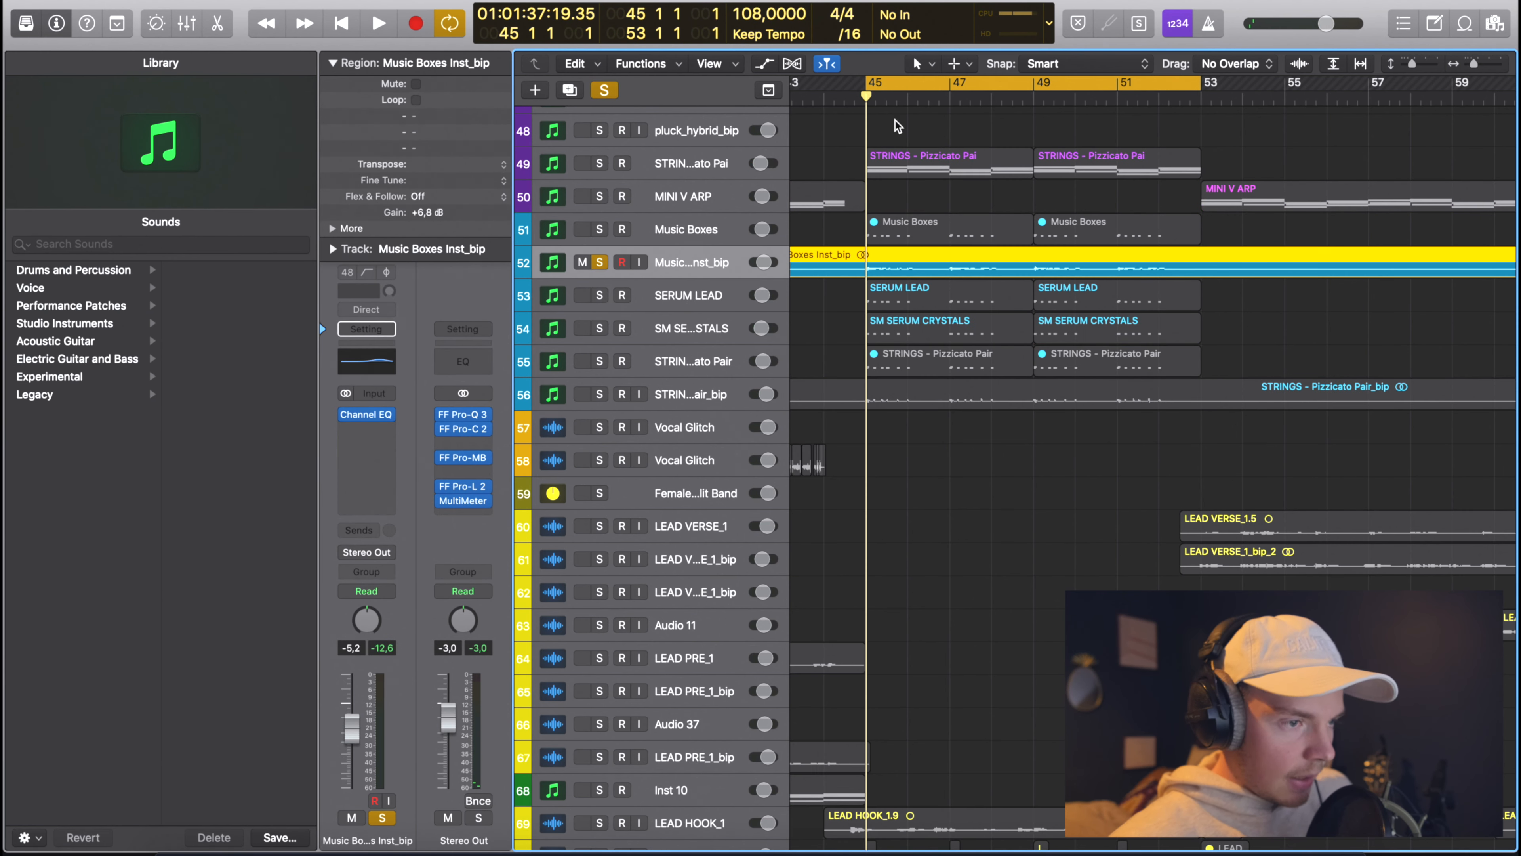
{"action": "key", "text": "space"}
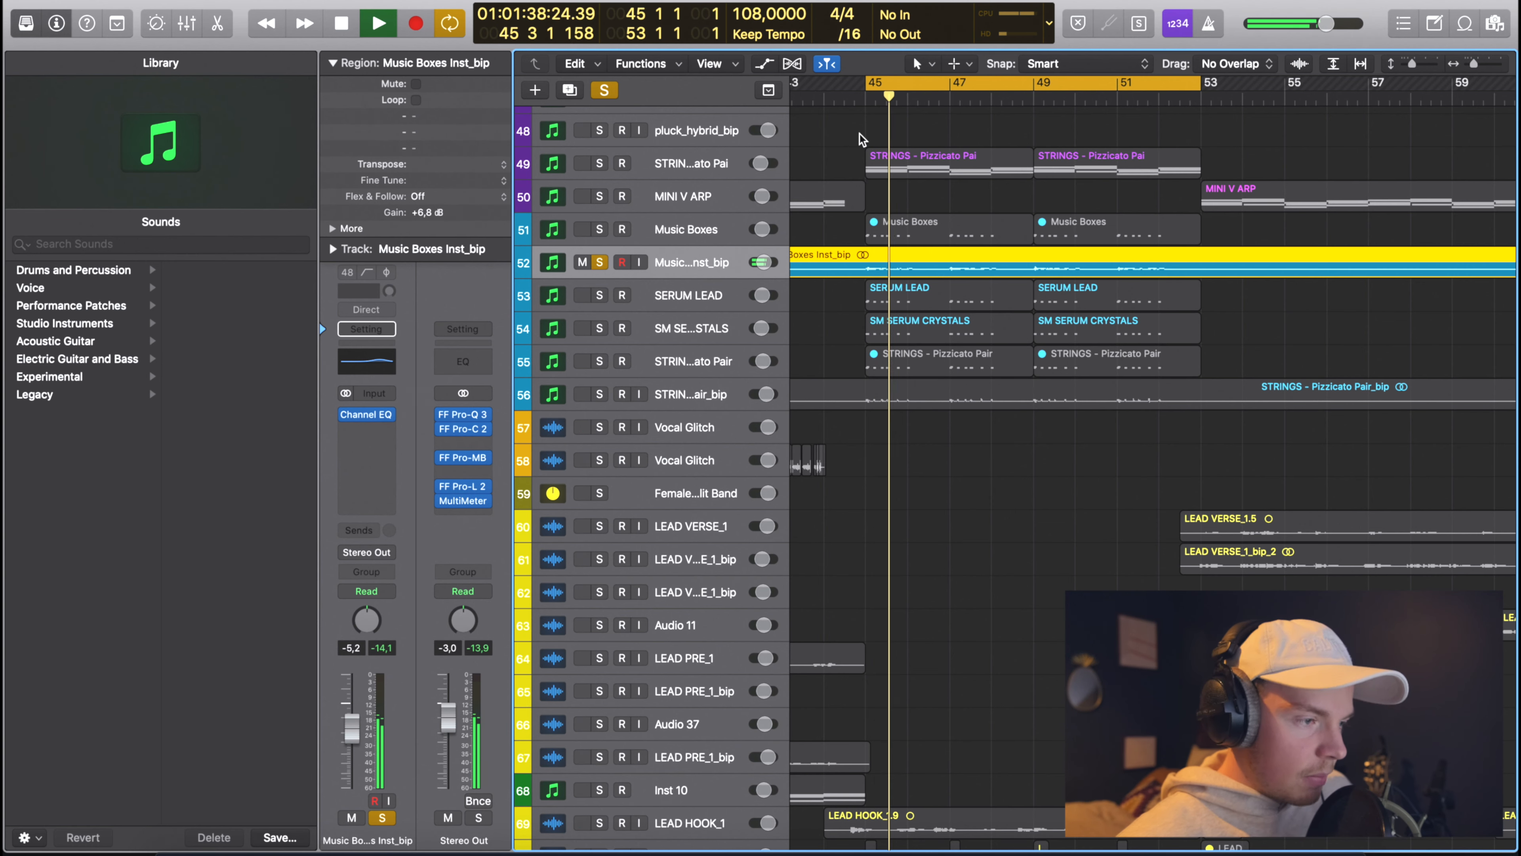
{"action": "left_click", "coordinate": [865, 132]}
{"action": "key", "text": "space"}
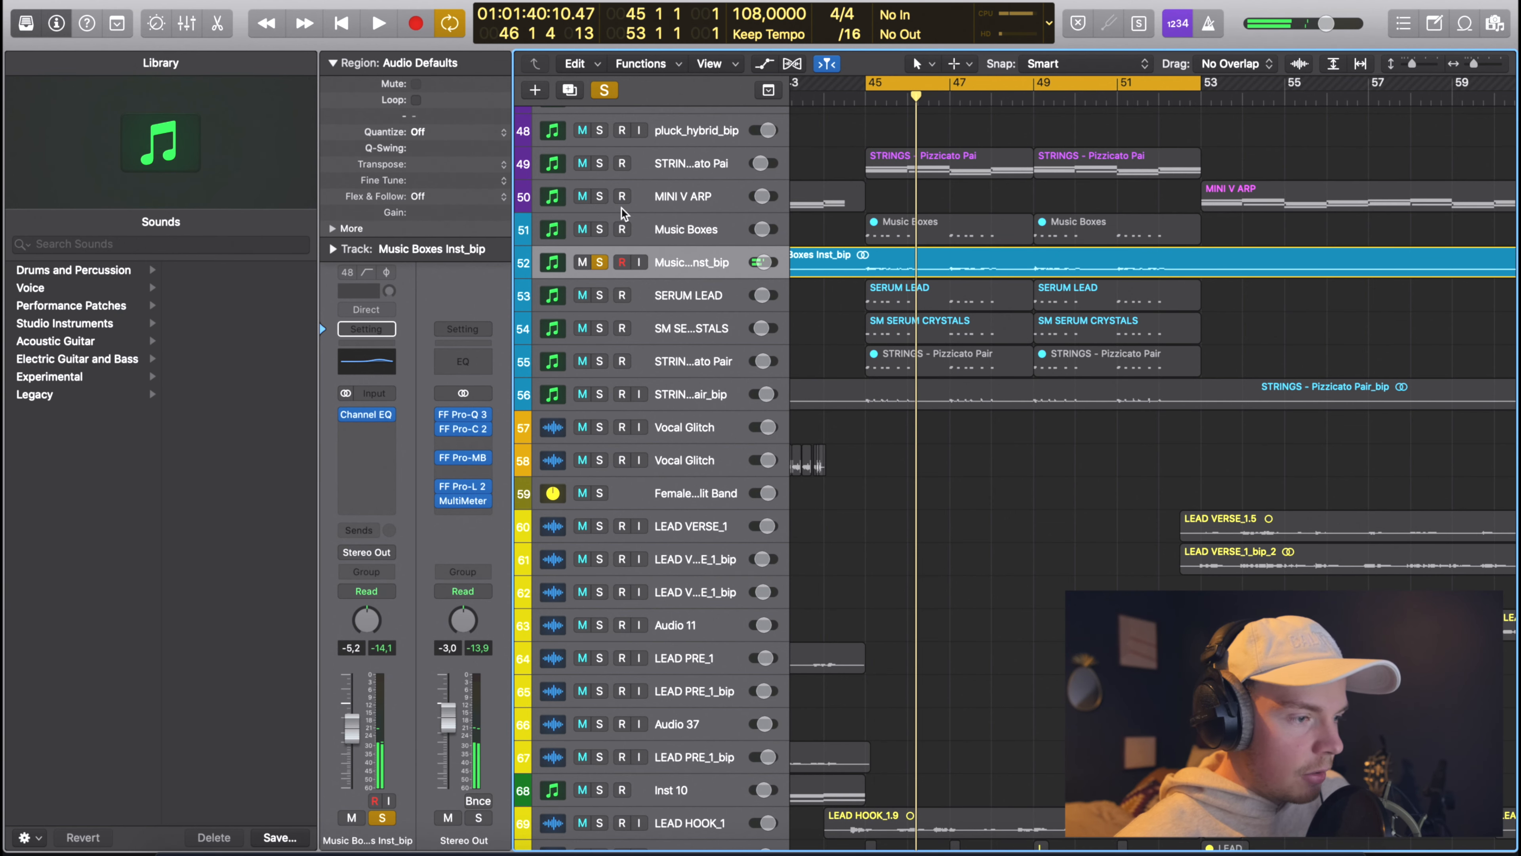
{"action": "left_click", "coordinate": [599, 262]}
Solo and select the SERUM LEAD track, and view its Serum instrument settings before closing the plug-in window.
{"action": "left_click_drag", "start_coordinate": [601, 297], "coordinate": [598, 330]}
{"action": "left_click", "coordinate": [598, 330]}
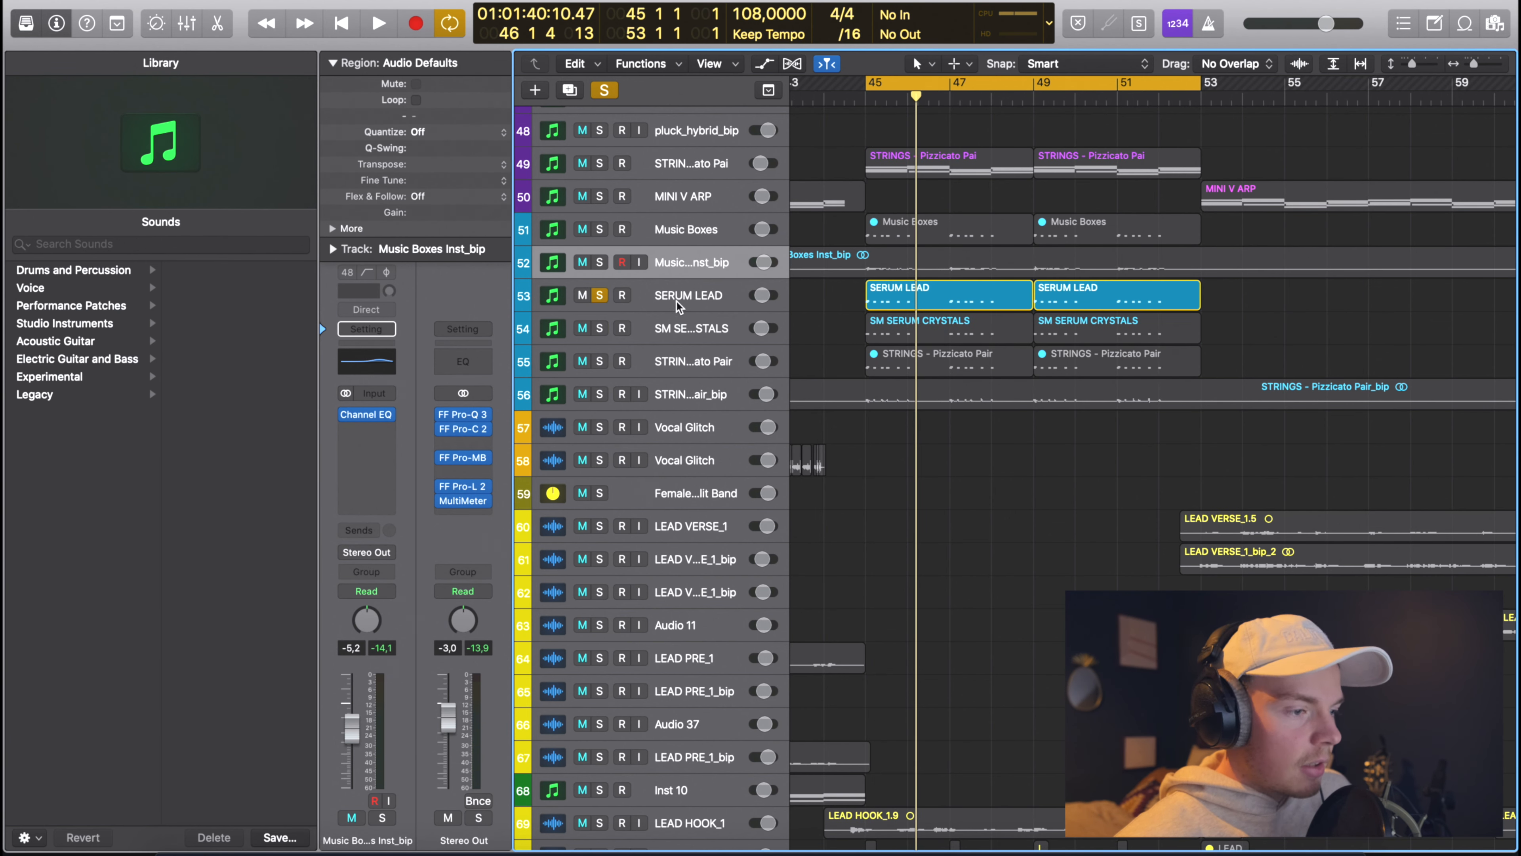
{"action": "left_click", "coordinate": [677, 299]}
{"action": "left_click", "coordinate": [675, 330]}
{"action": "left_click", "coordinate": [674, 301]}
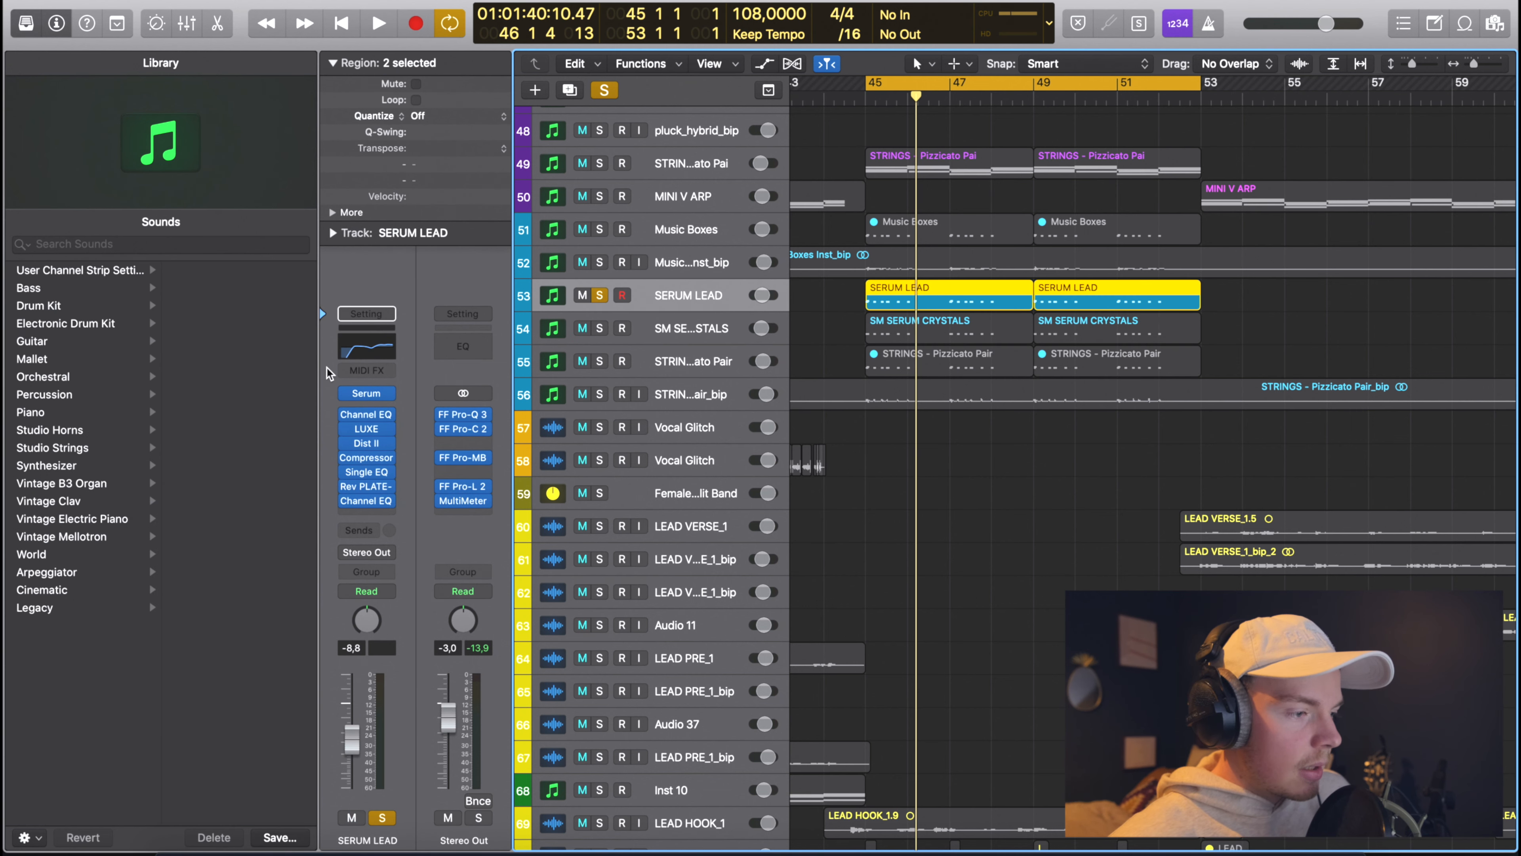
{"action": "left_click", "coordinate": [367, 394]}
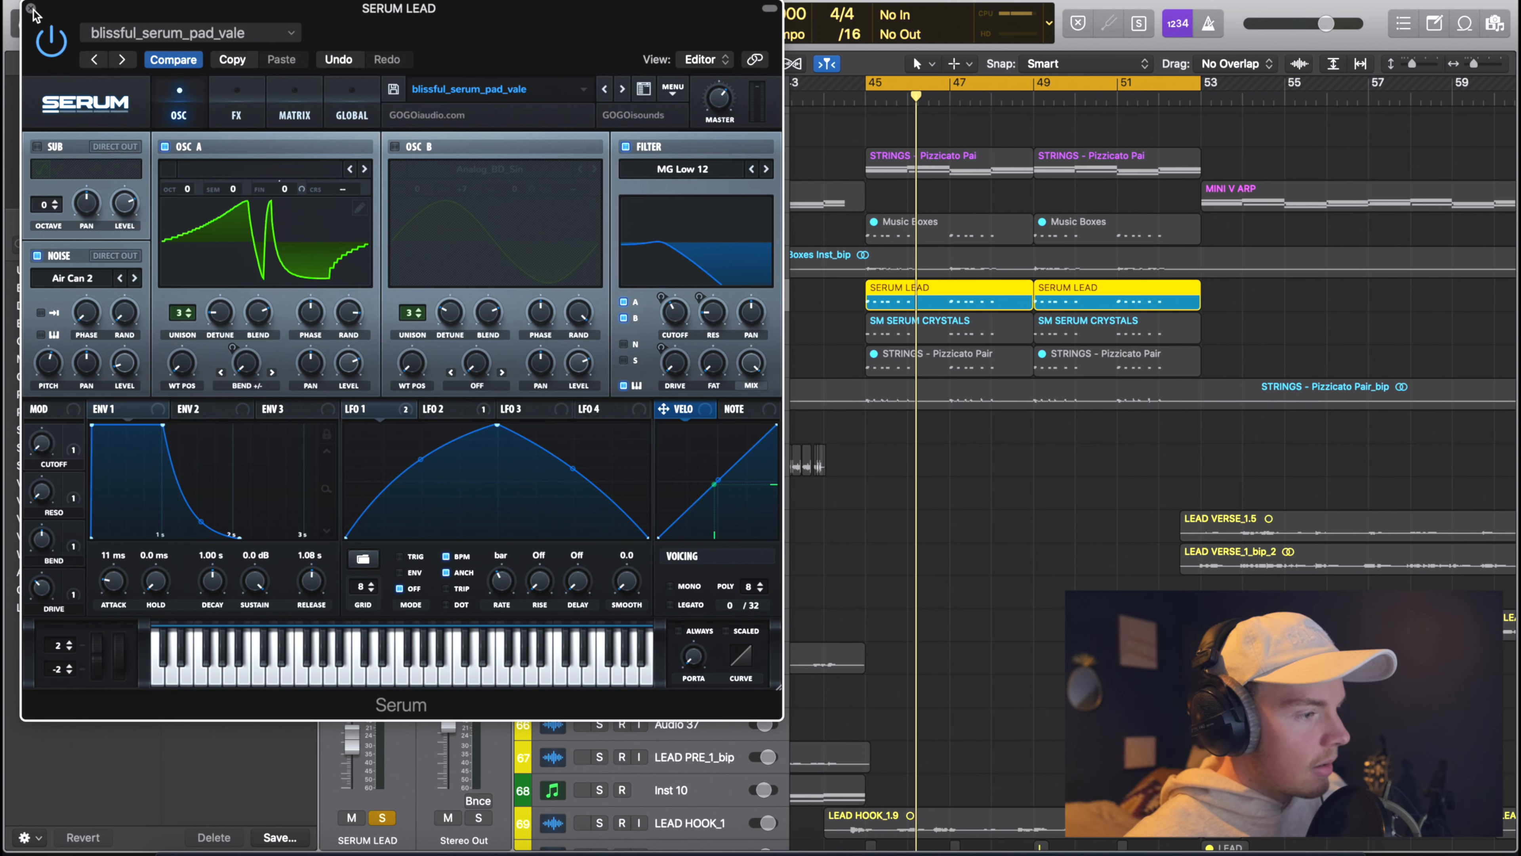
{"action": "left_click", "coordinate": [32, 9]}
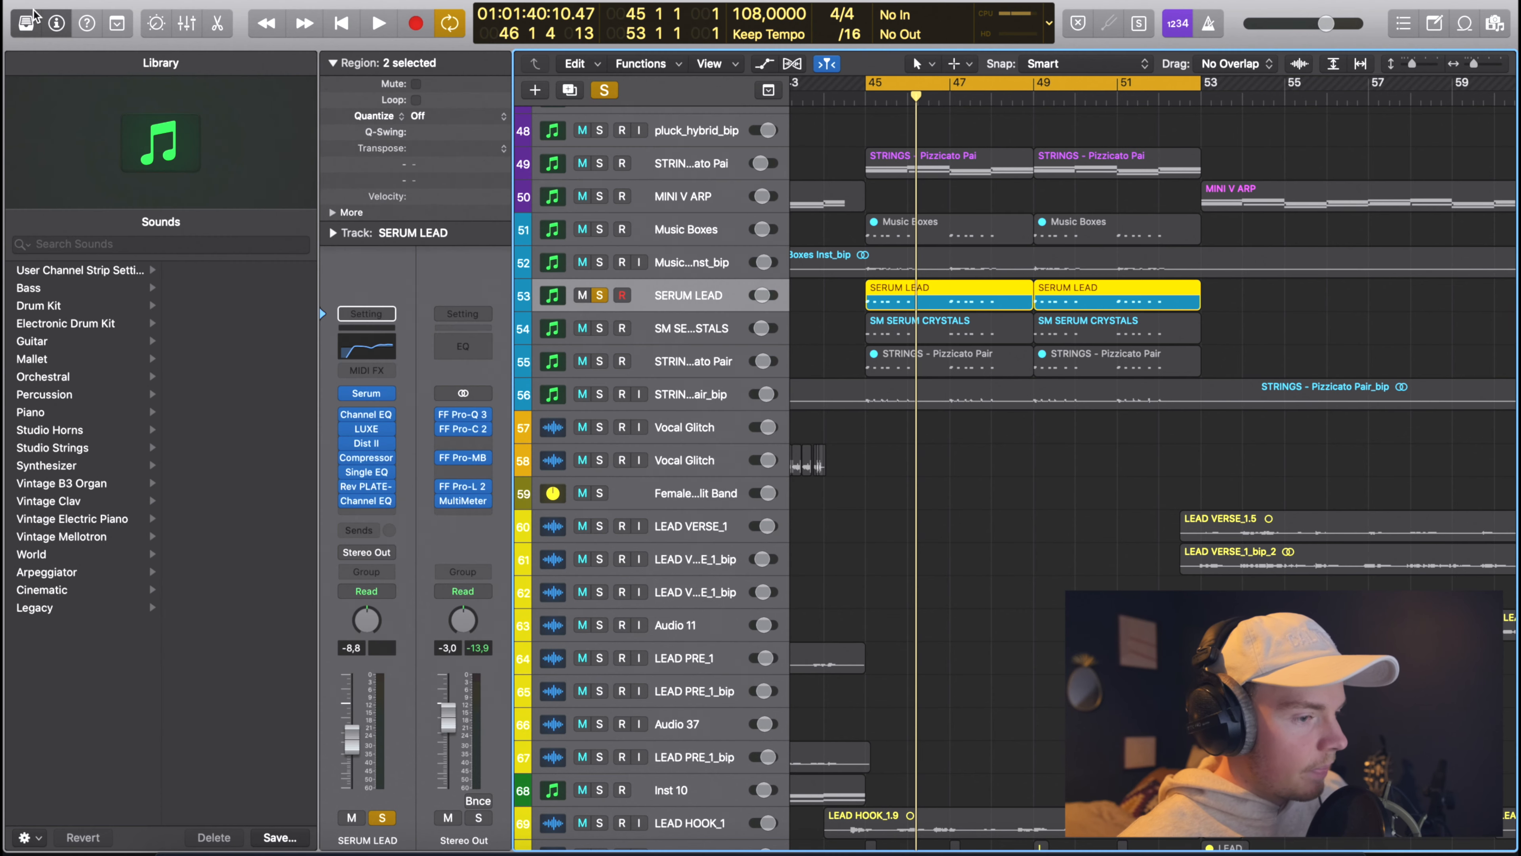
Audition the SERUM LEAD track with all its insert effects bypassed, and play it again with the effects re-enabled.
{"action": "left_click_drag", "start_coordinate": [343, 420], "coordinate": [351, 502]}
{"action": "key", "text": "space"}
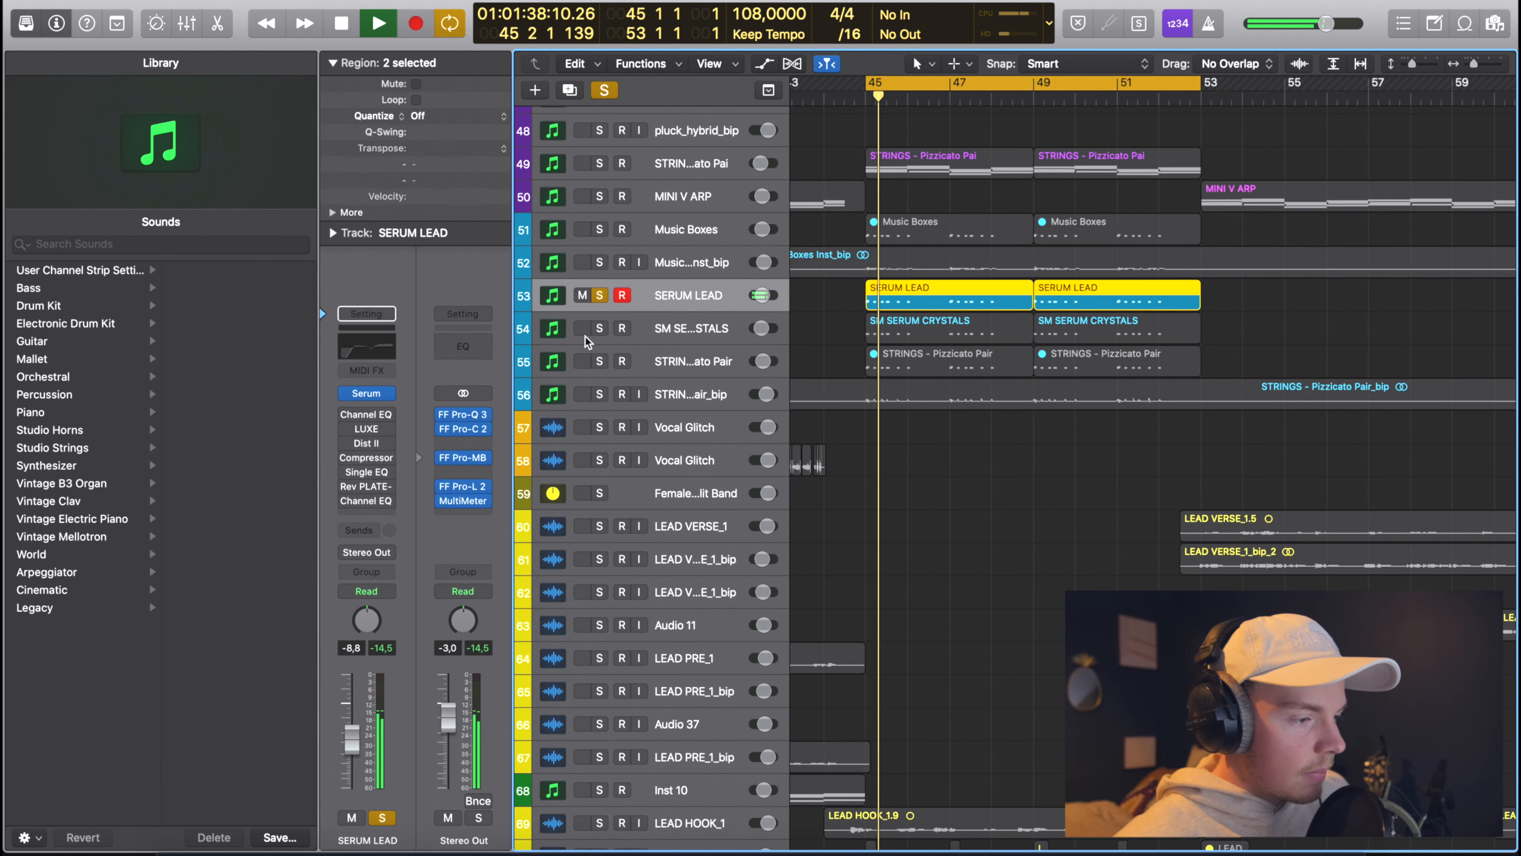
{"action": "key", "text": "space"}
{"action": "mouse_move", "coordinate": [347, 414]}
{"action": "left_click_drag", "start_coordinate": [346, 418], "coordinate": [350, 502]}
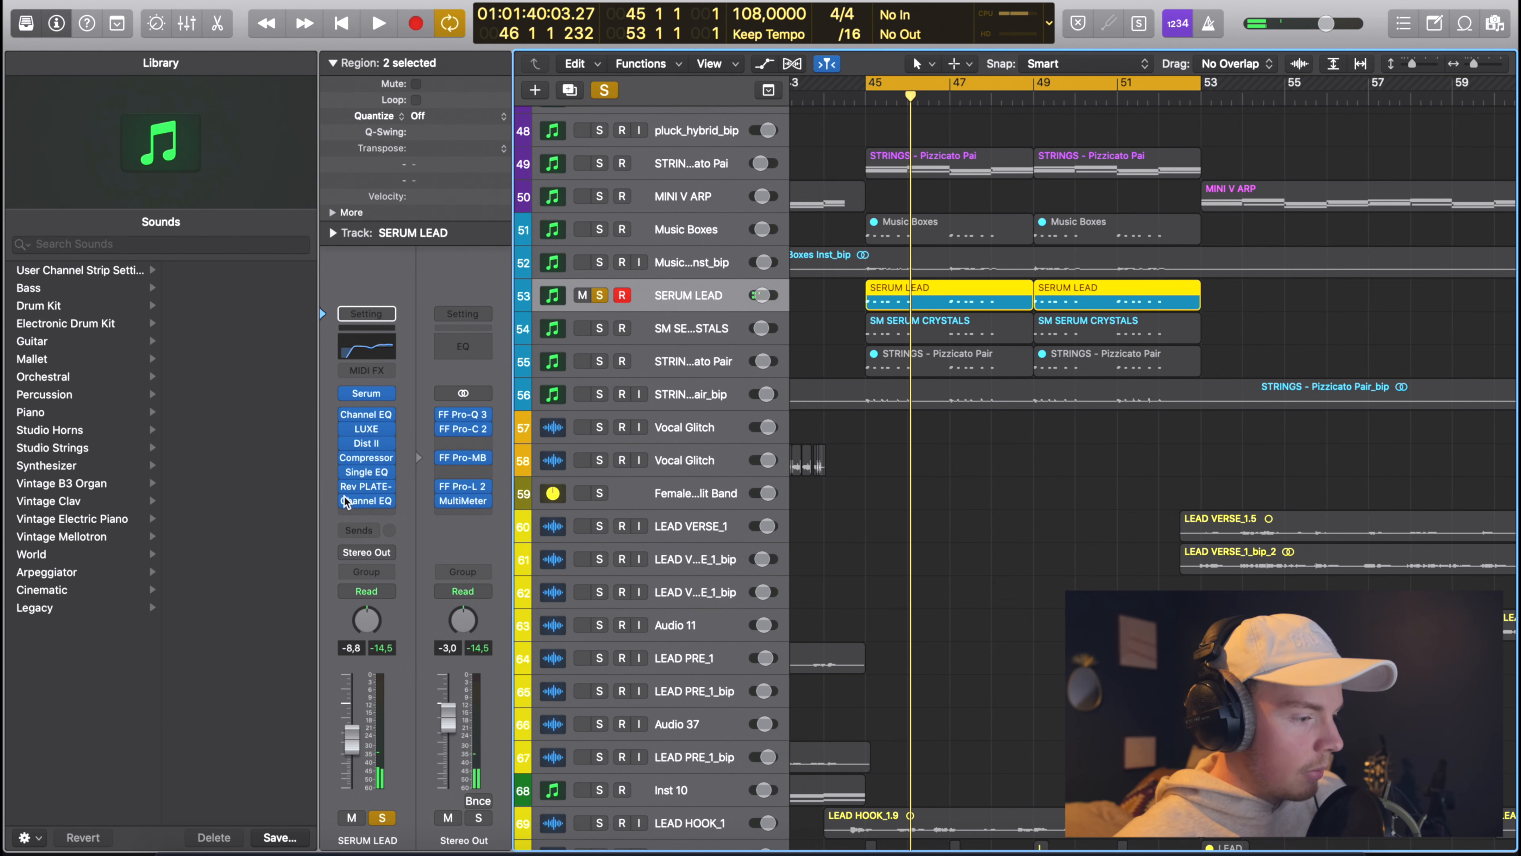
{"action": "key", "text": "space"}
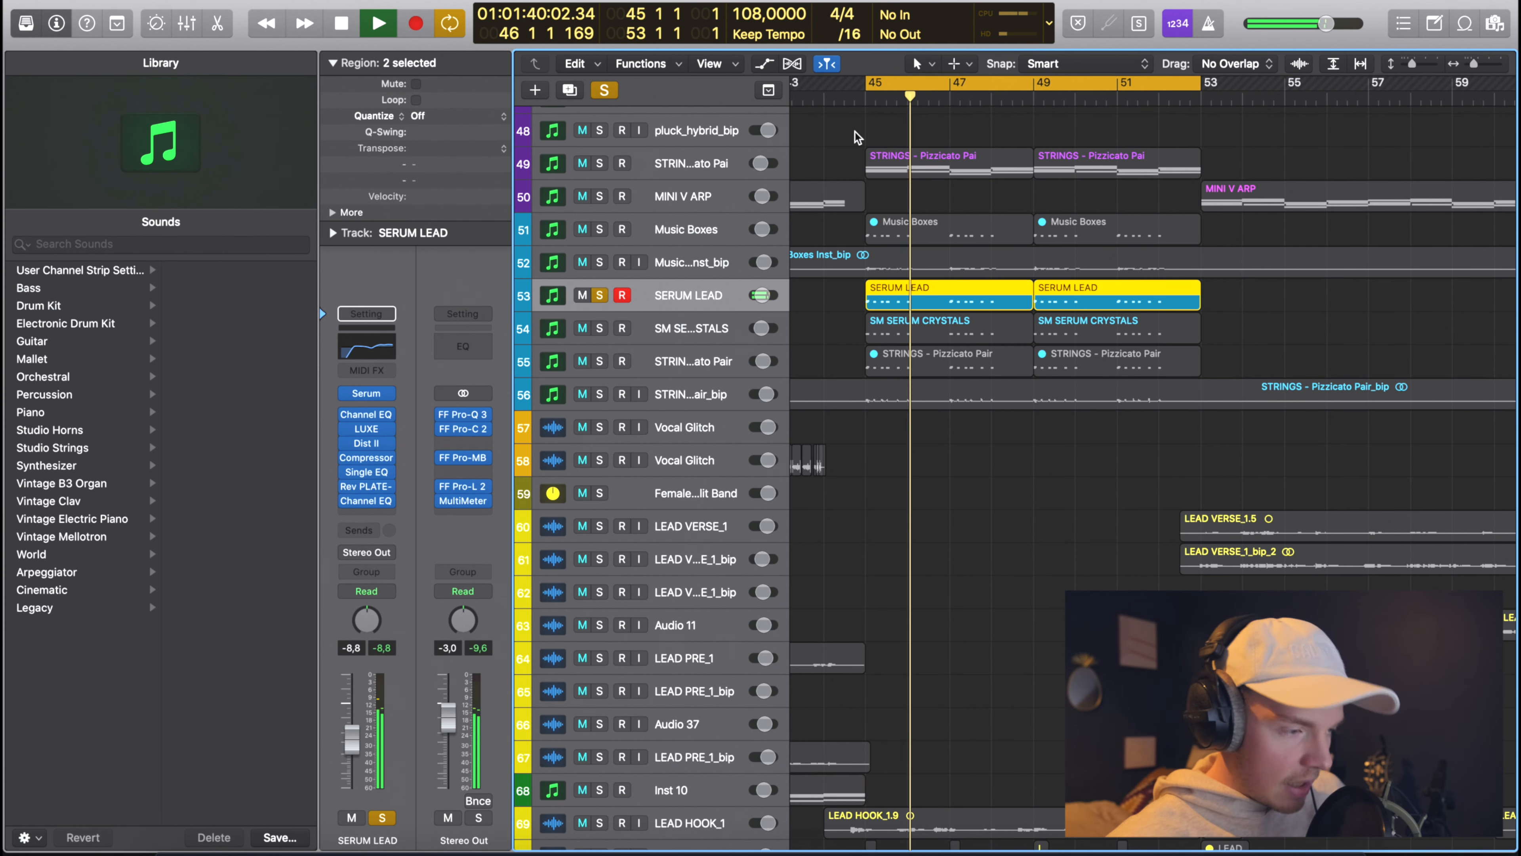
View the settings of the LUXE and Distortion II effects on the SERUM LEAD track, closing each window.
{"action": "mouse_move", "coordinate": [472, 420]}
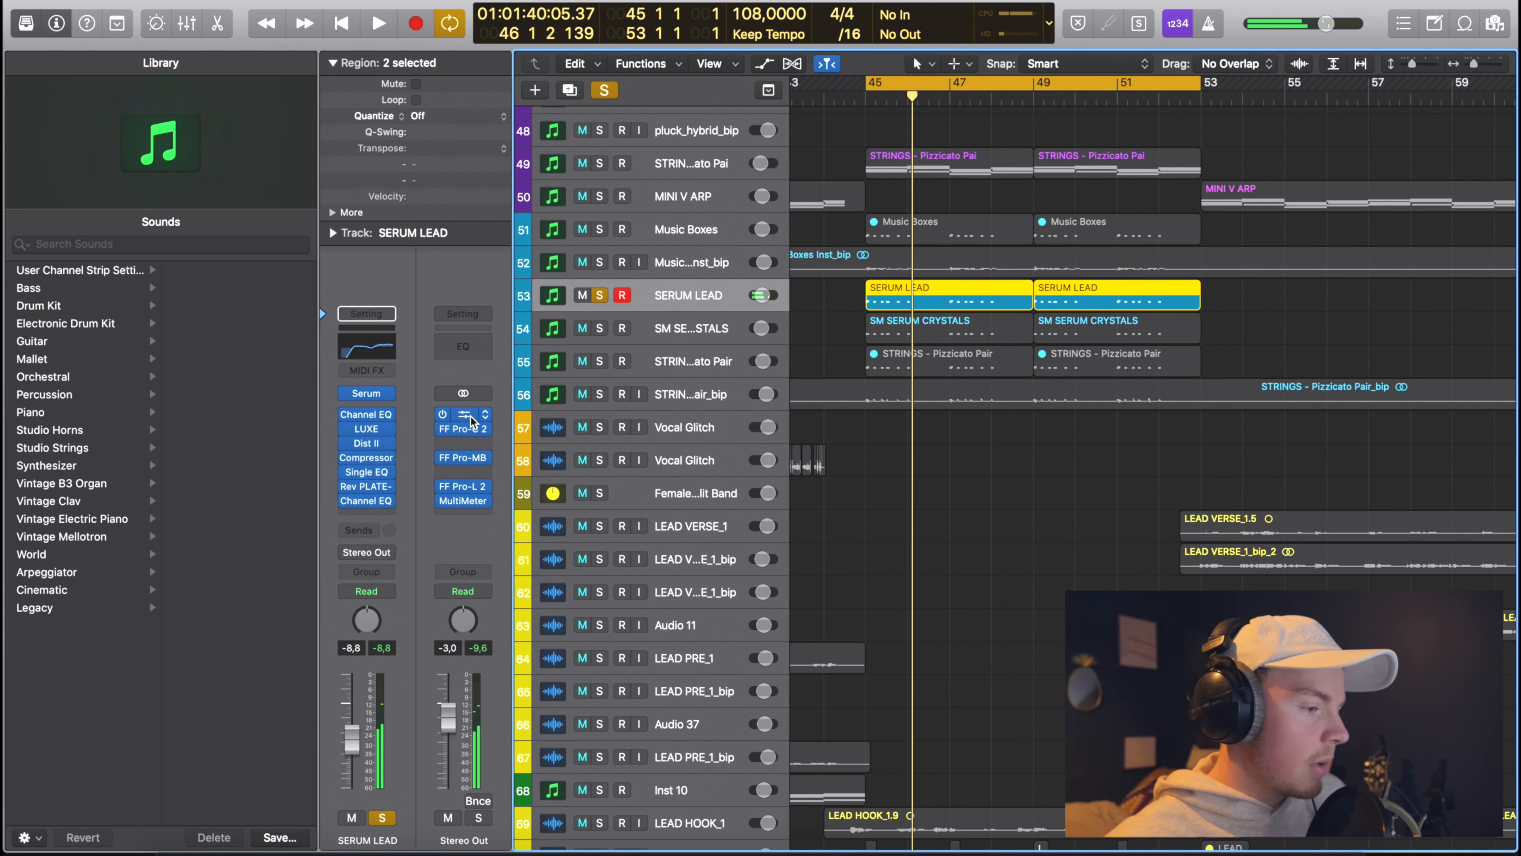
{"action": "left_click", "coordinate": [366, 430]}
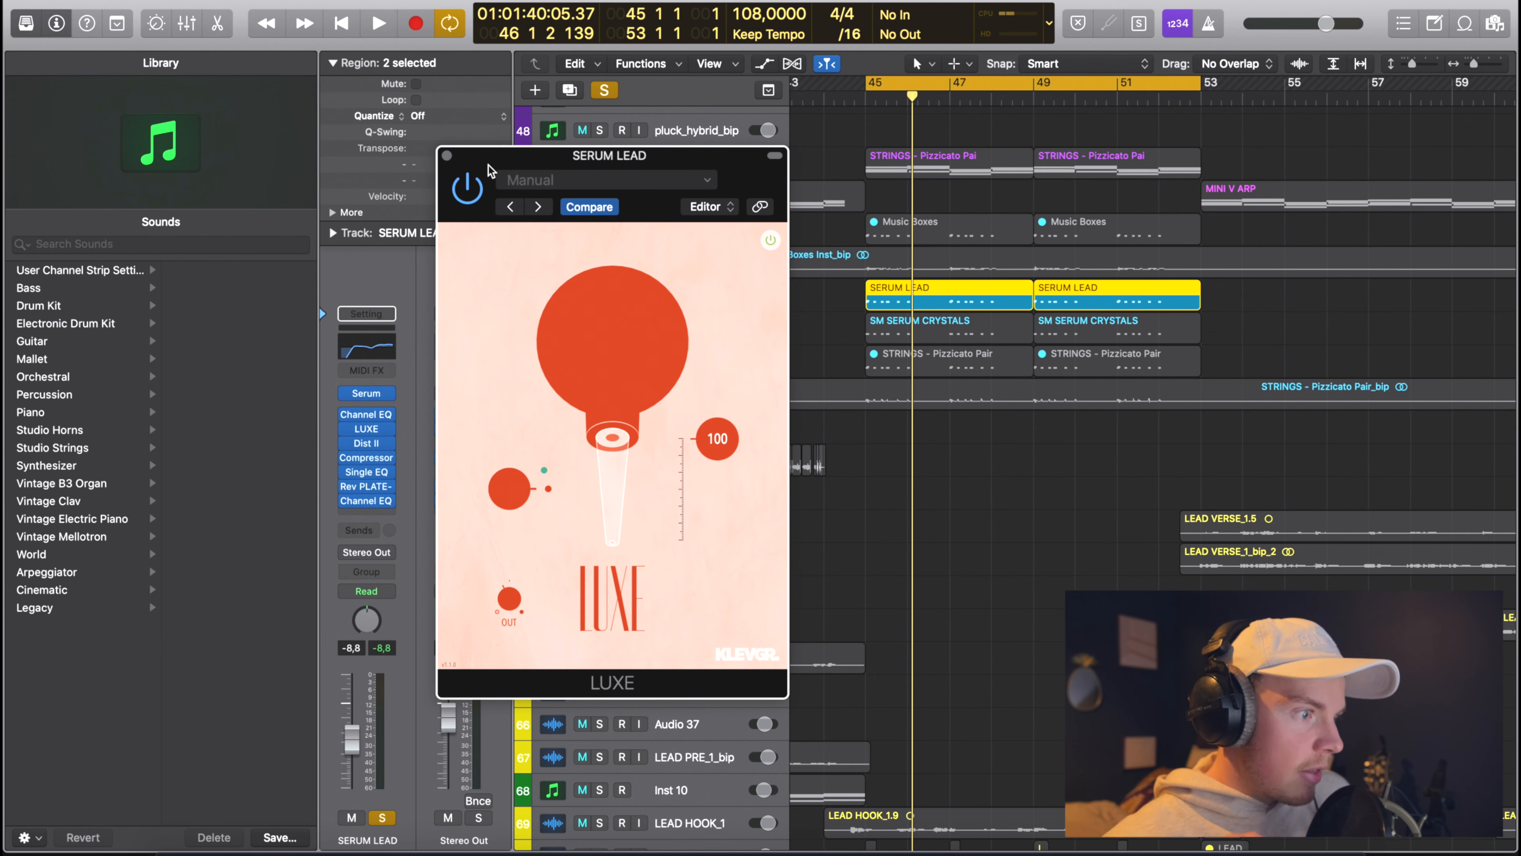
{"action": "left_click", "coordinate": [447, 156]}
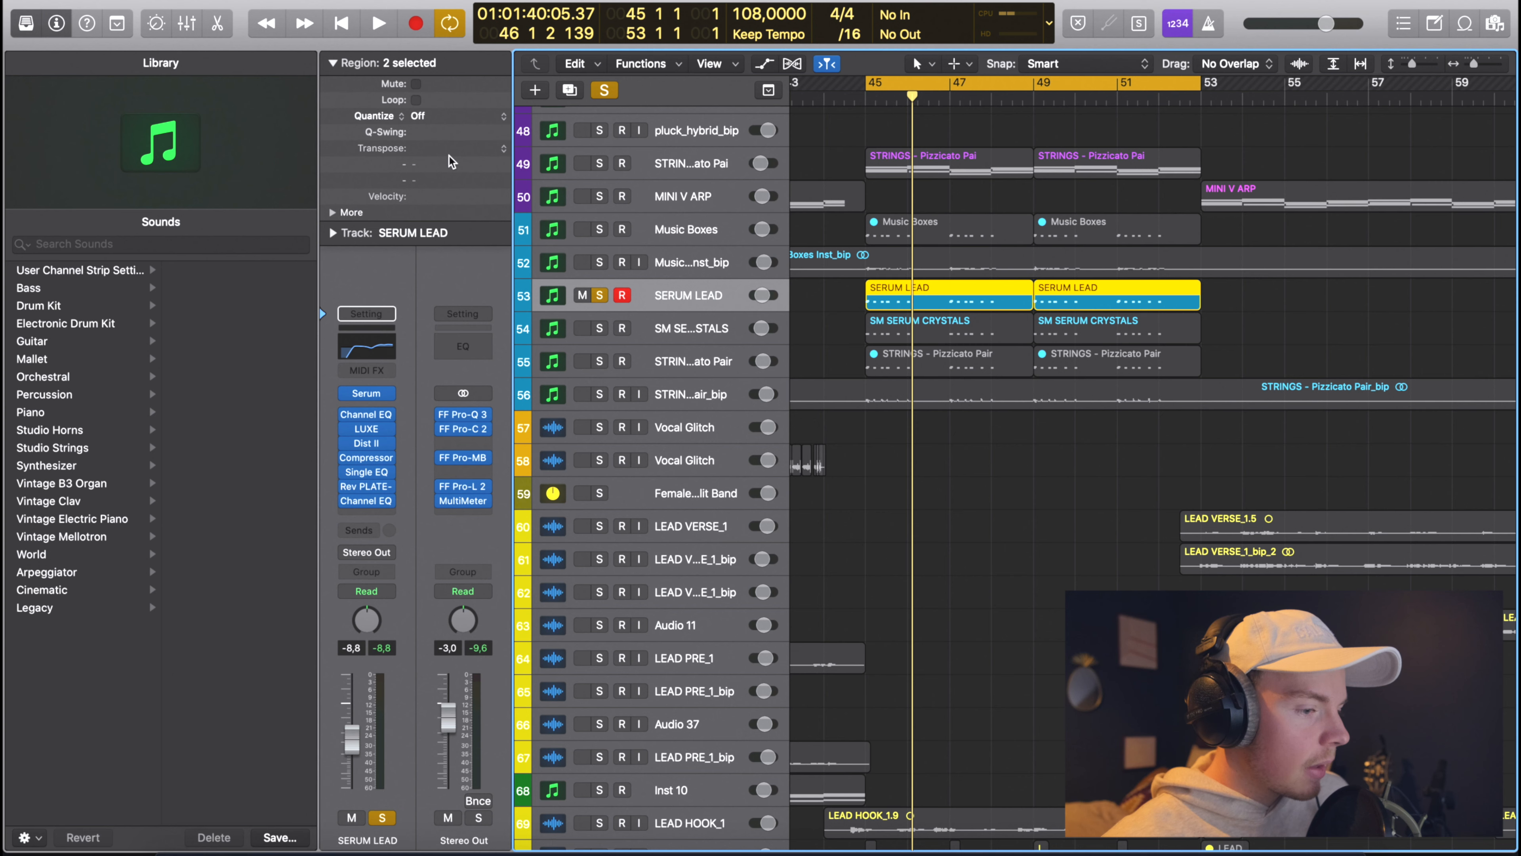
{"action": "left_click", "coordinate": [366, 429]}
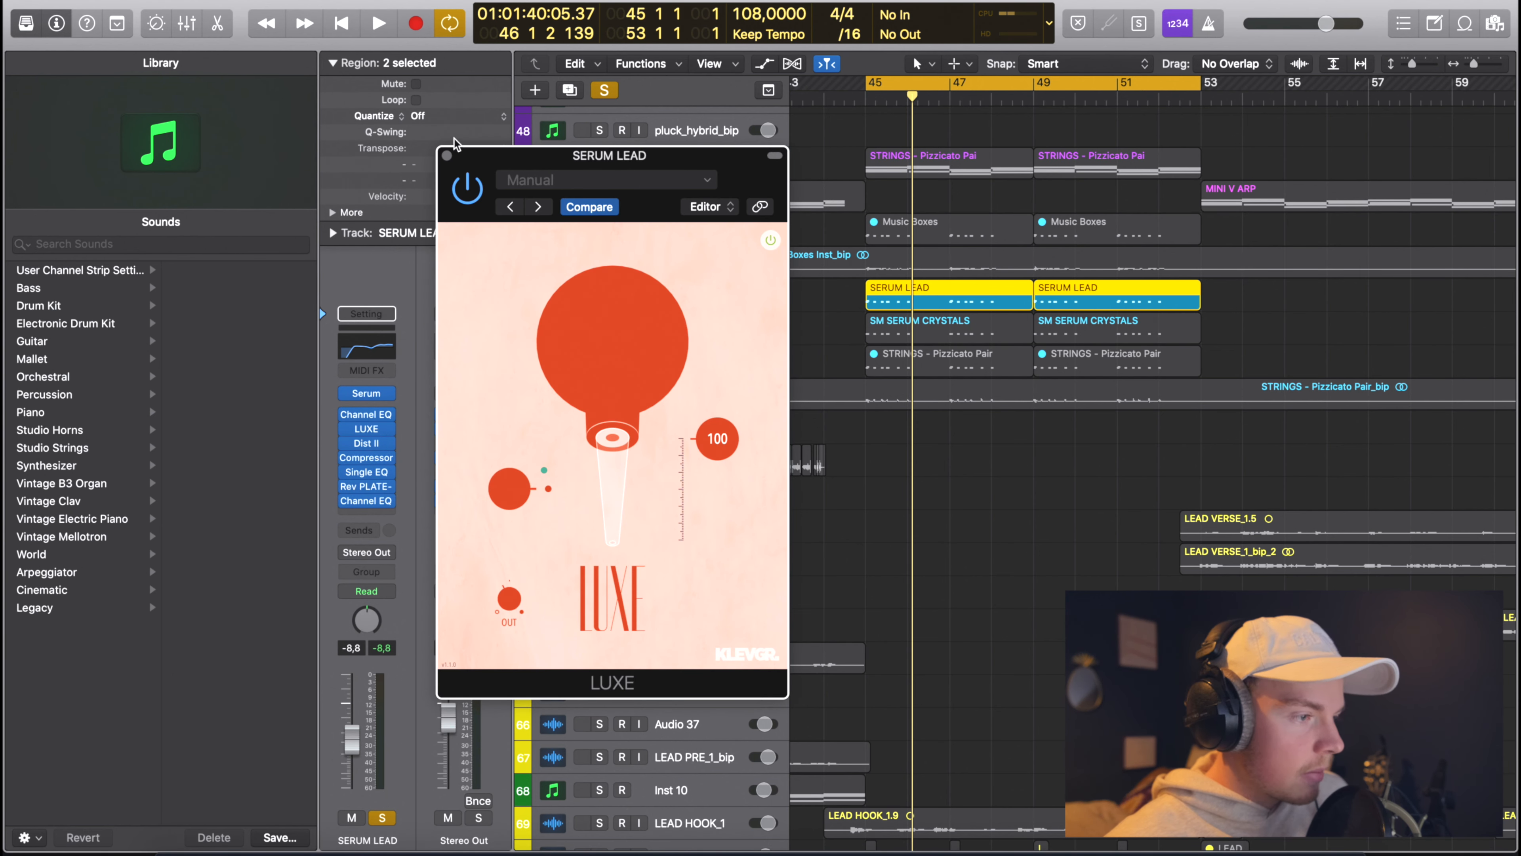
{"action": "left_click", "coordinate": [447, 156]}
{"action": "left_click", "coordinate": [366, 443]}
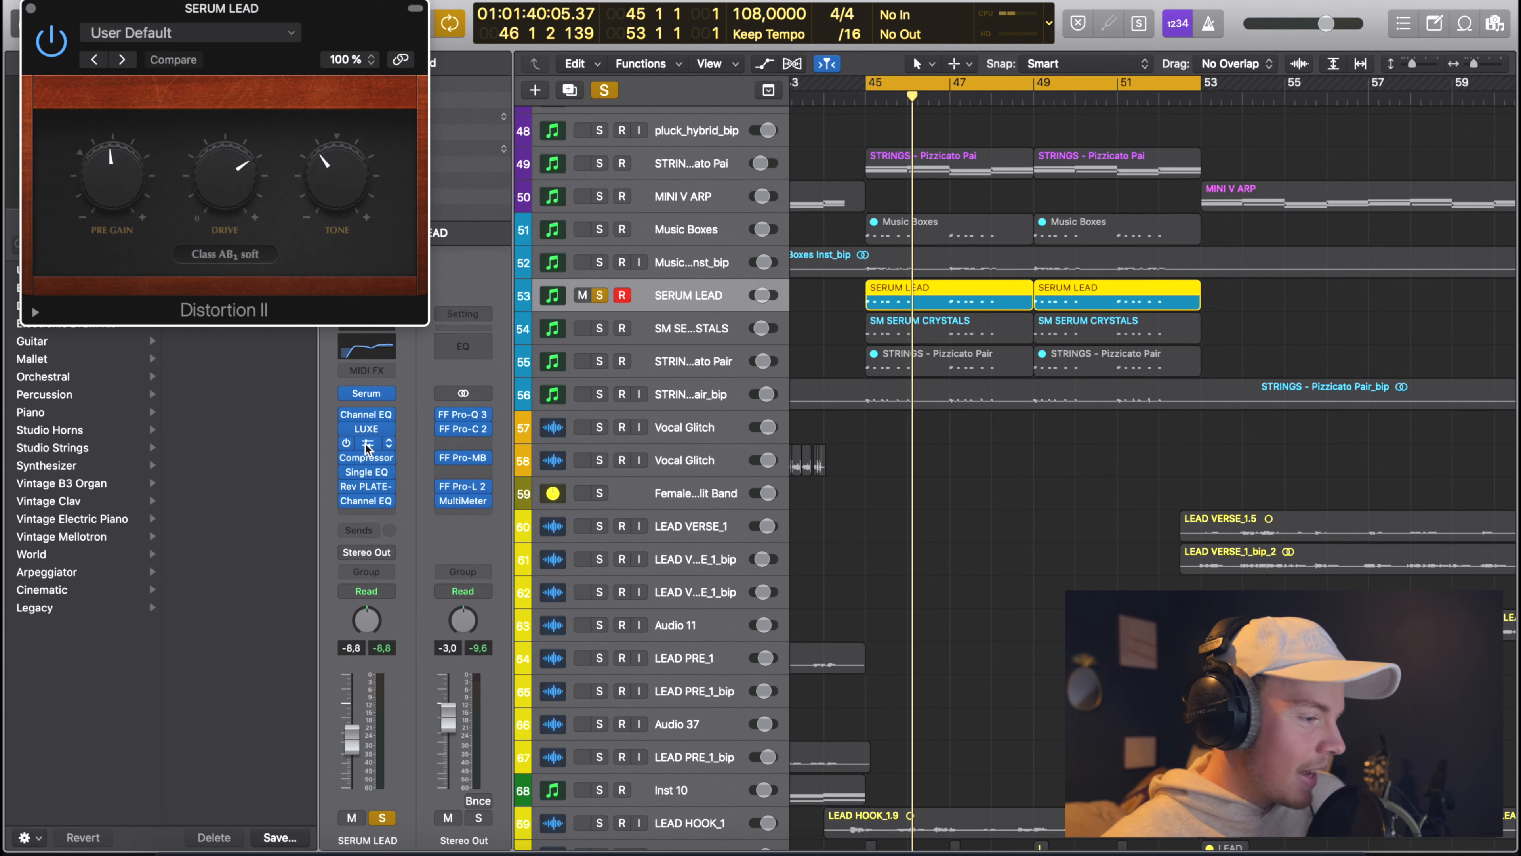
{"action": "left_click", "coordinate": [31, 8]}
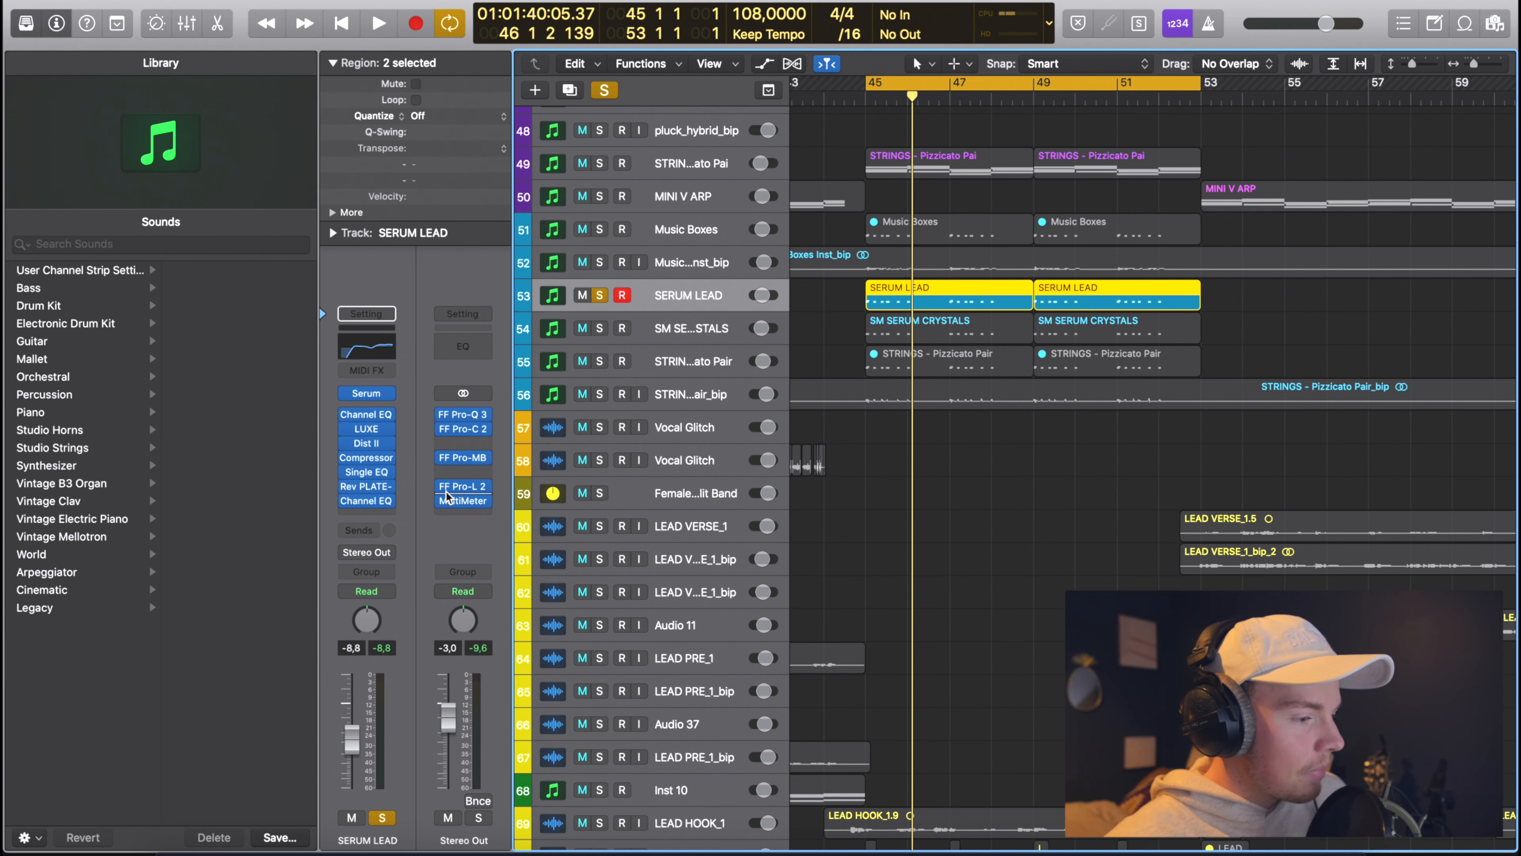
View the Compressor with its side chain and the Rev PLATE-140 reverb on the SERUM LEAD track, closing each window.
{"action": "left_click", "coordinate": [371, 457]}
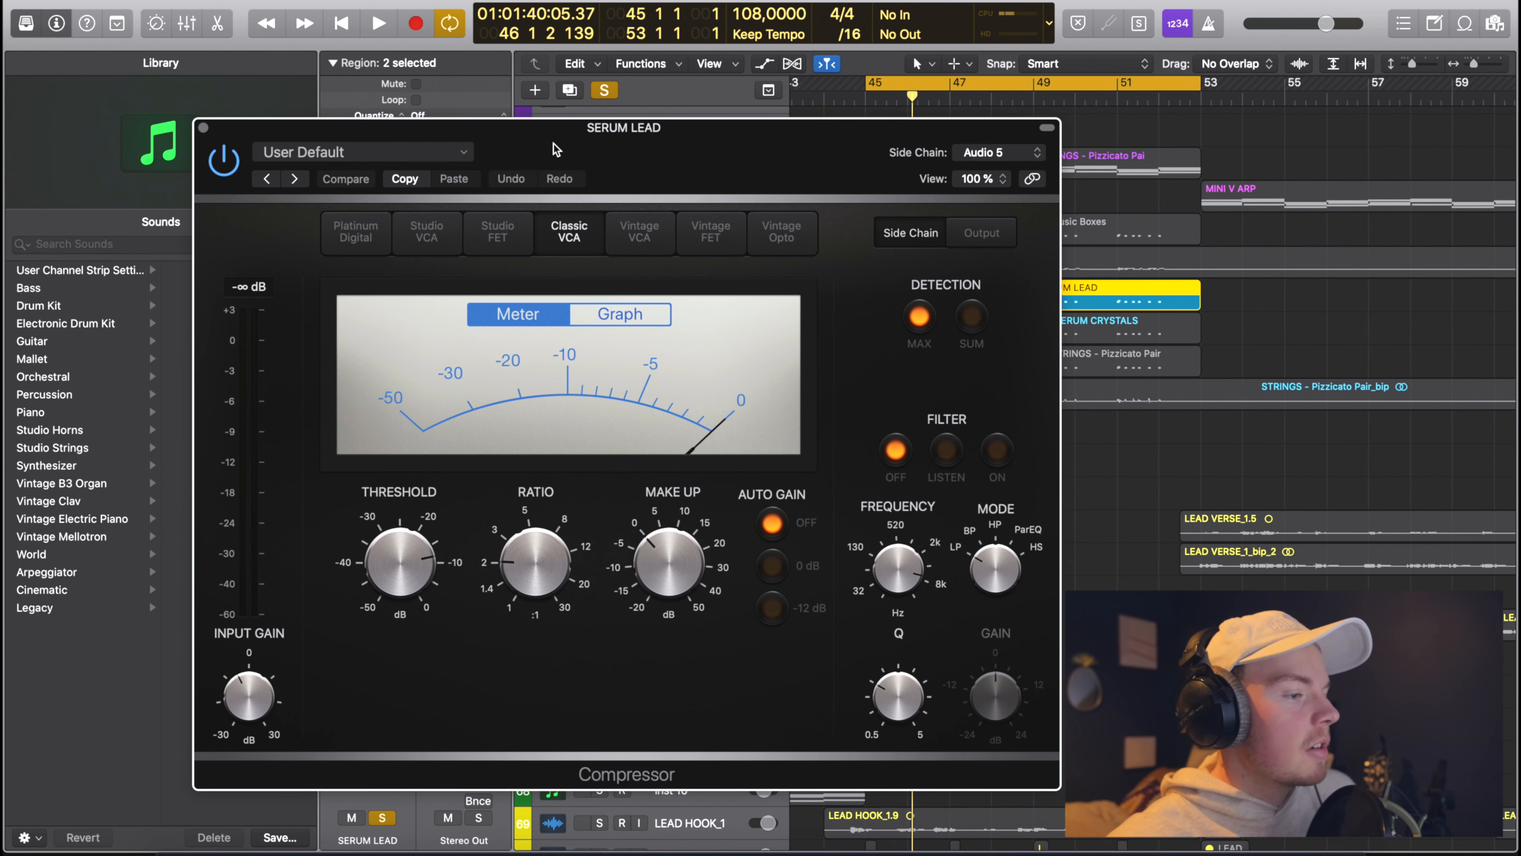
{"action": "key", "text": "super+w"}
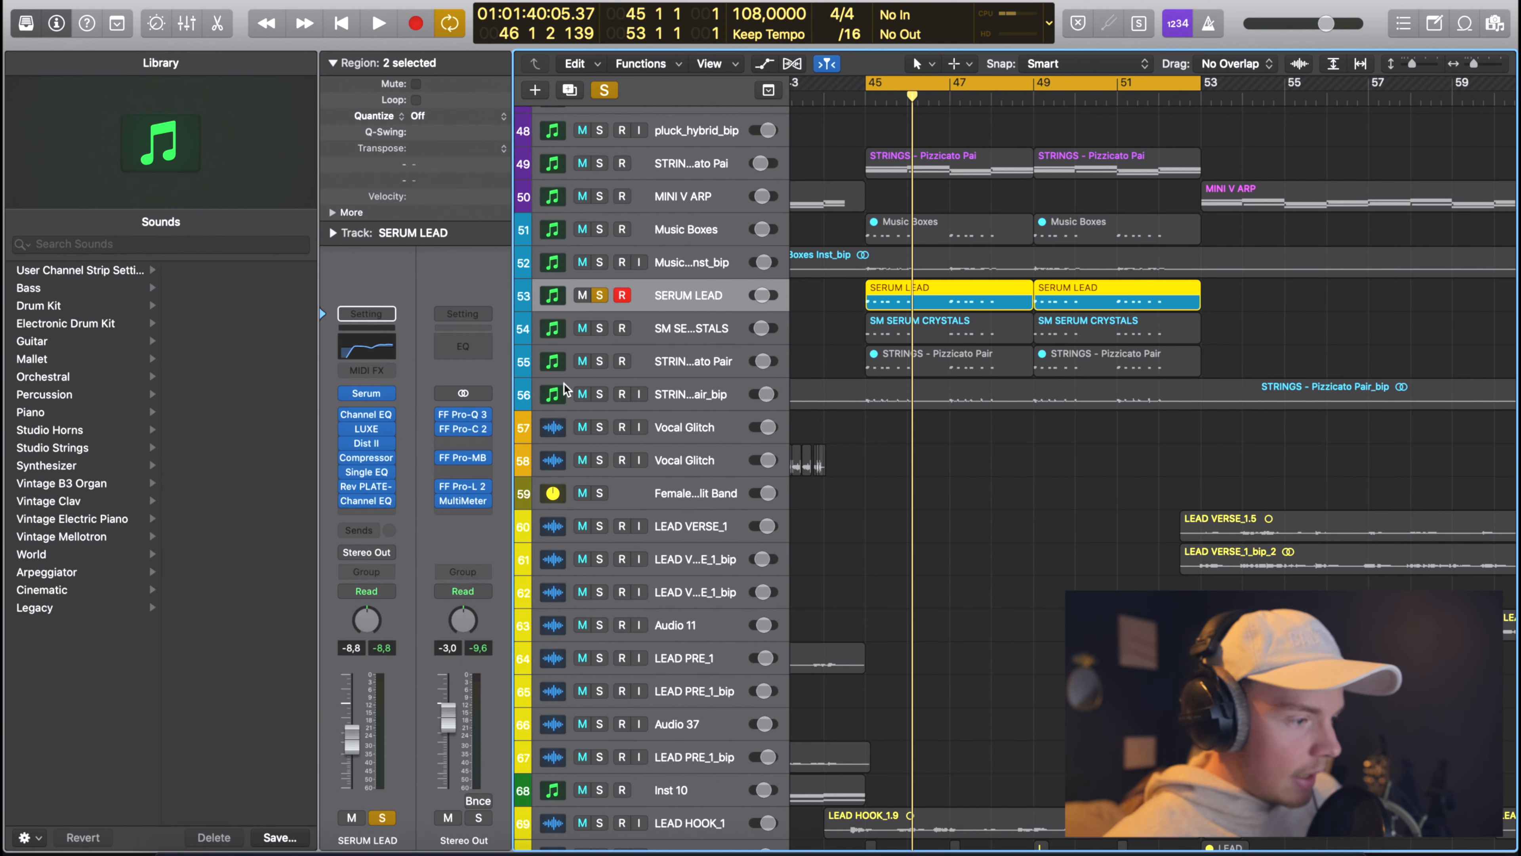
{"action": "mouse_move", "coordinate": [455, 416]}
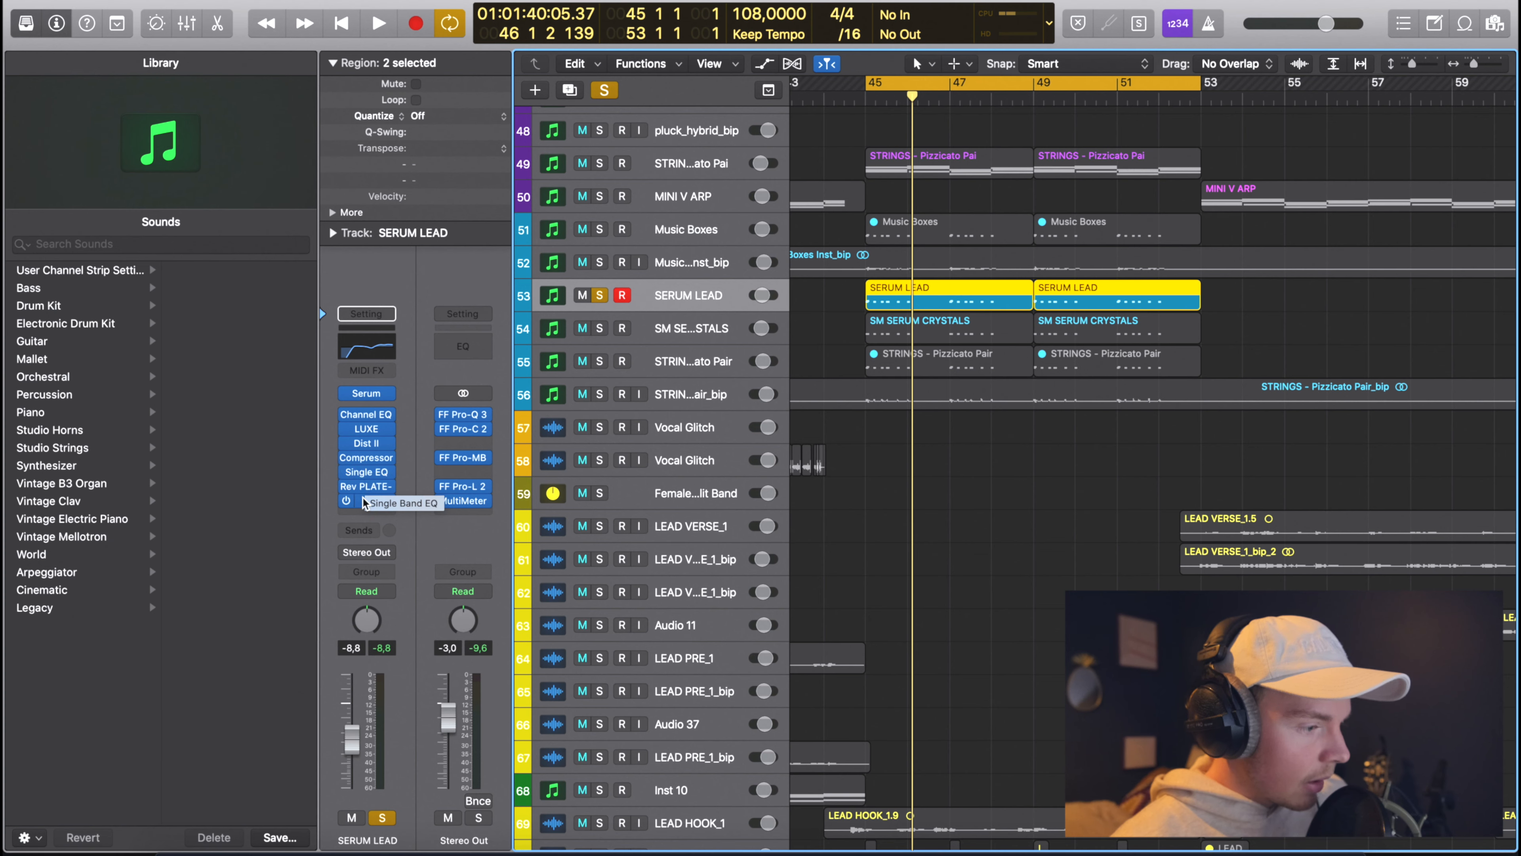
{"action": "left_click", "coordinate": [366, 487]}
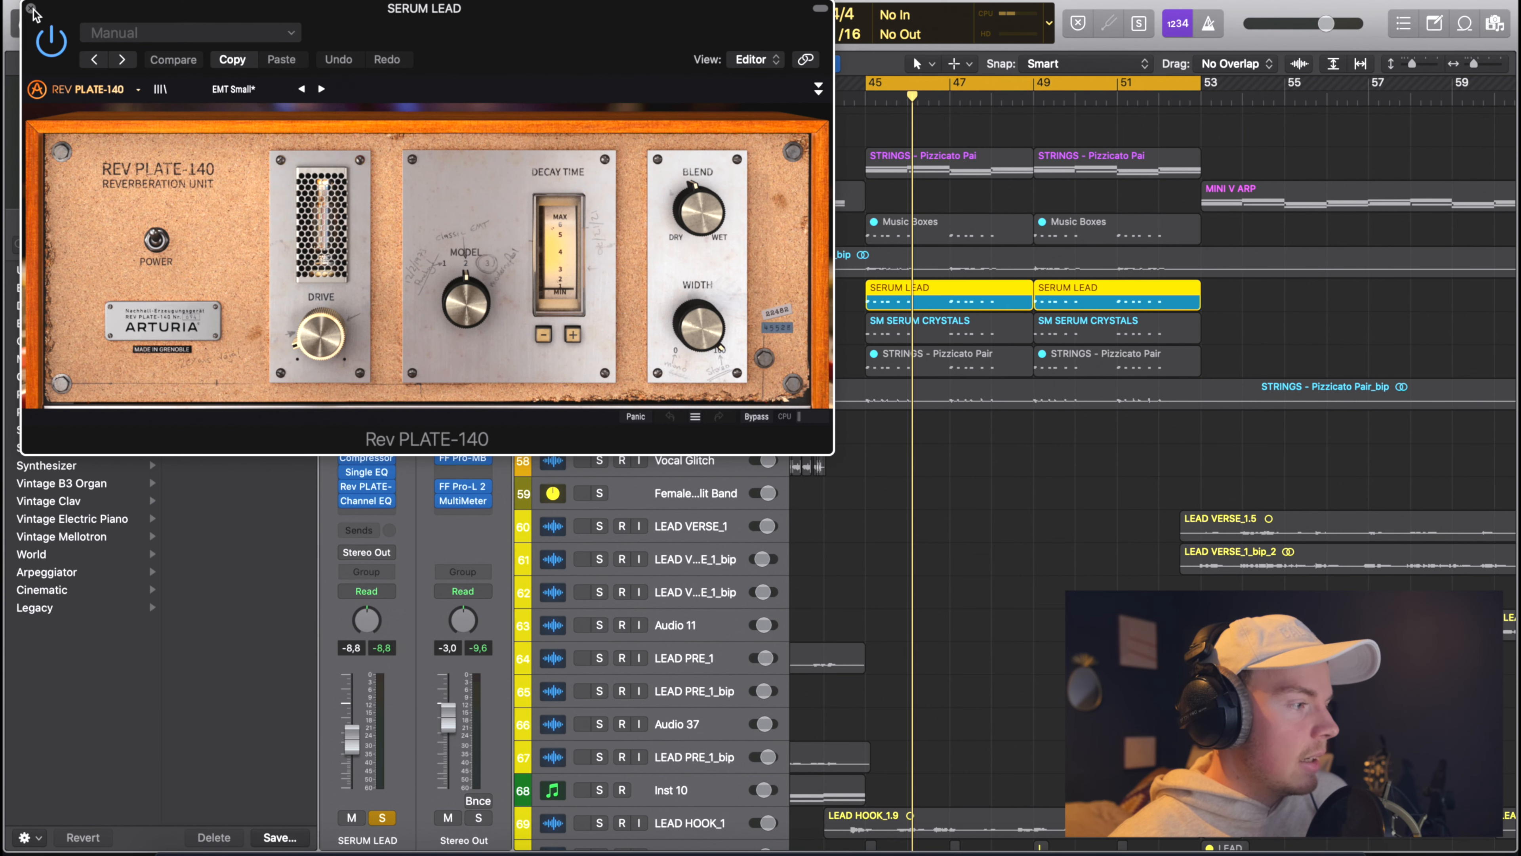
{"action": "left_click", "coordinate": [31, 8]}
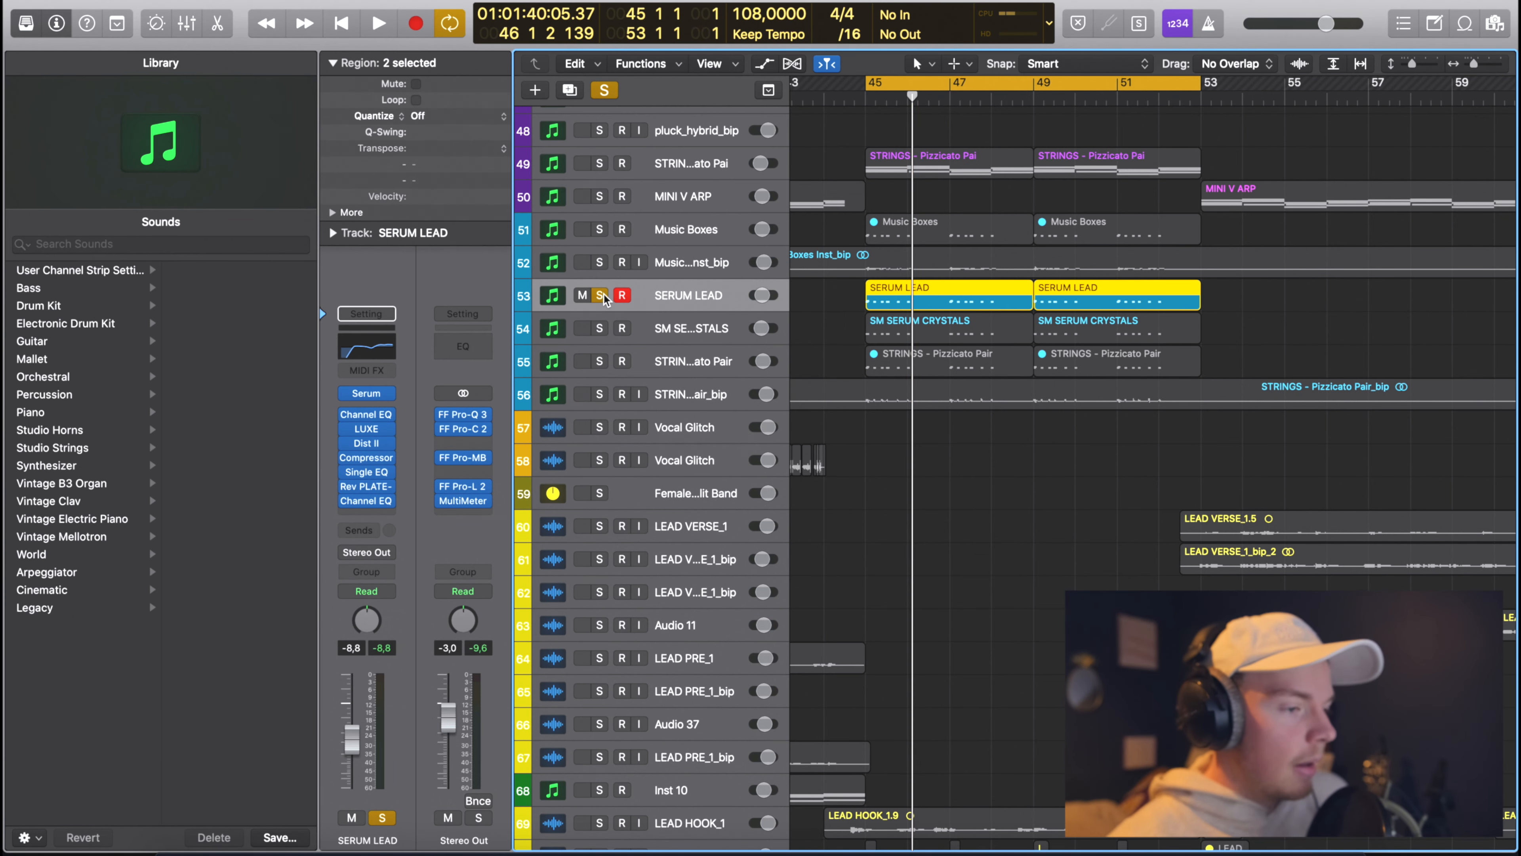
Move the solo from SERUM LEAD to the SM SERUM CRYSTALS track, deselect its regions and return the playhead to bar 45.
{"action": "left_click", "coordinate": [658, 326]}
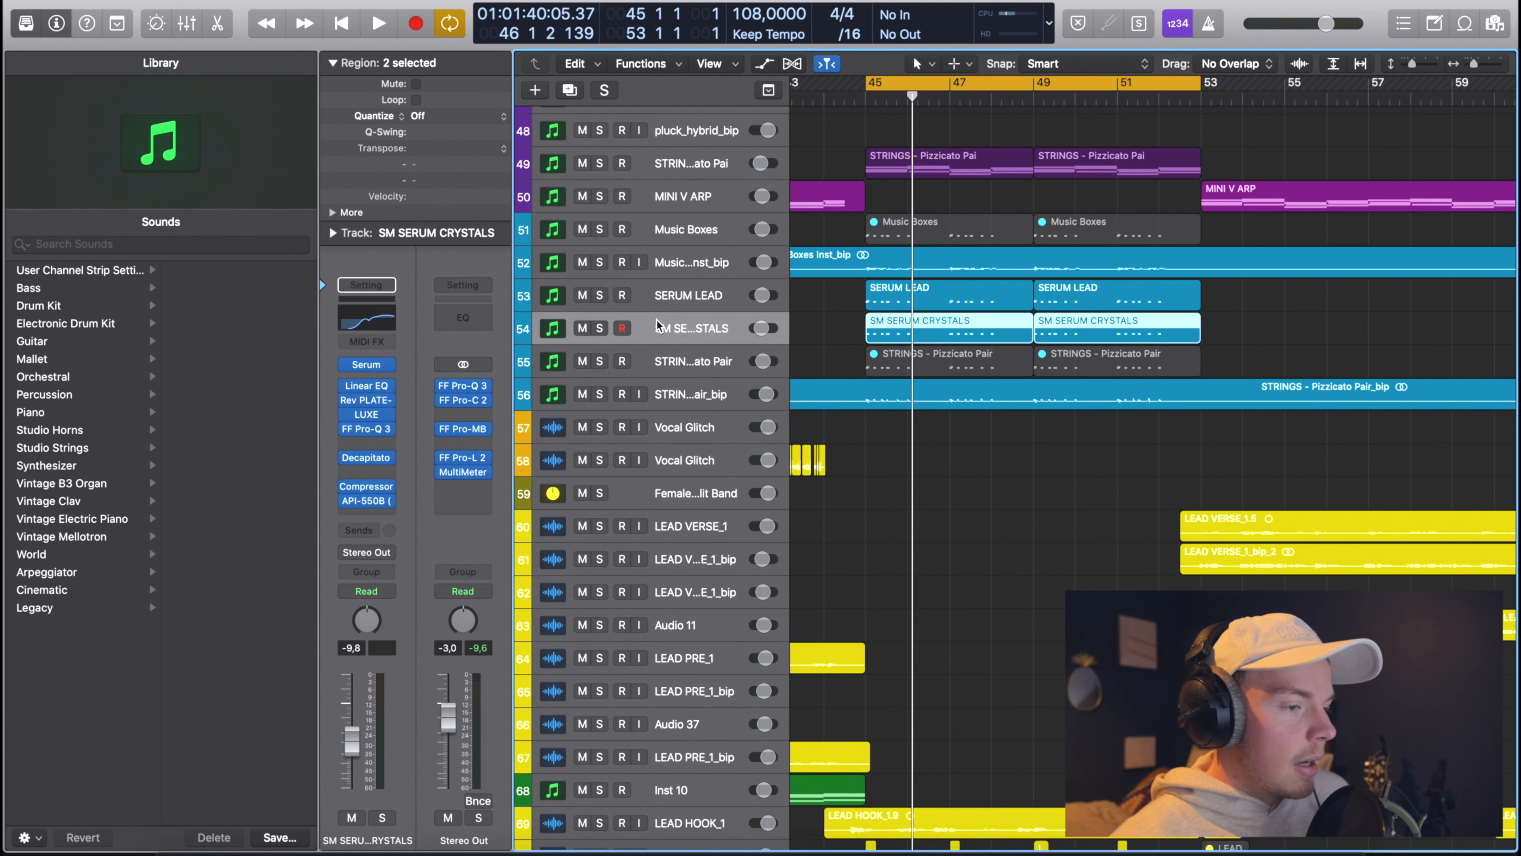
{"action": "left_click", "coordinate": [603, 329]}
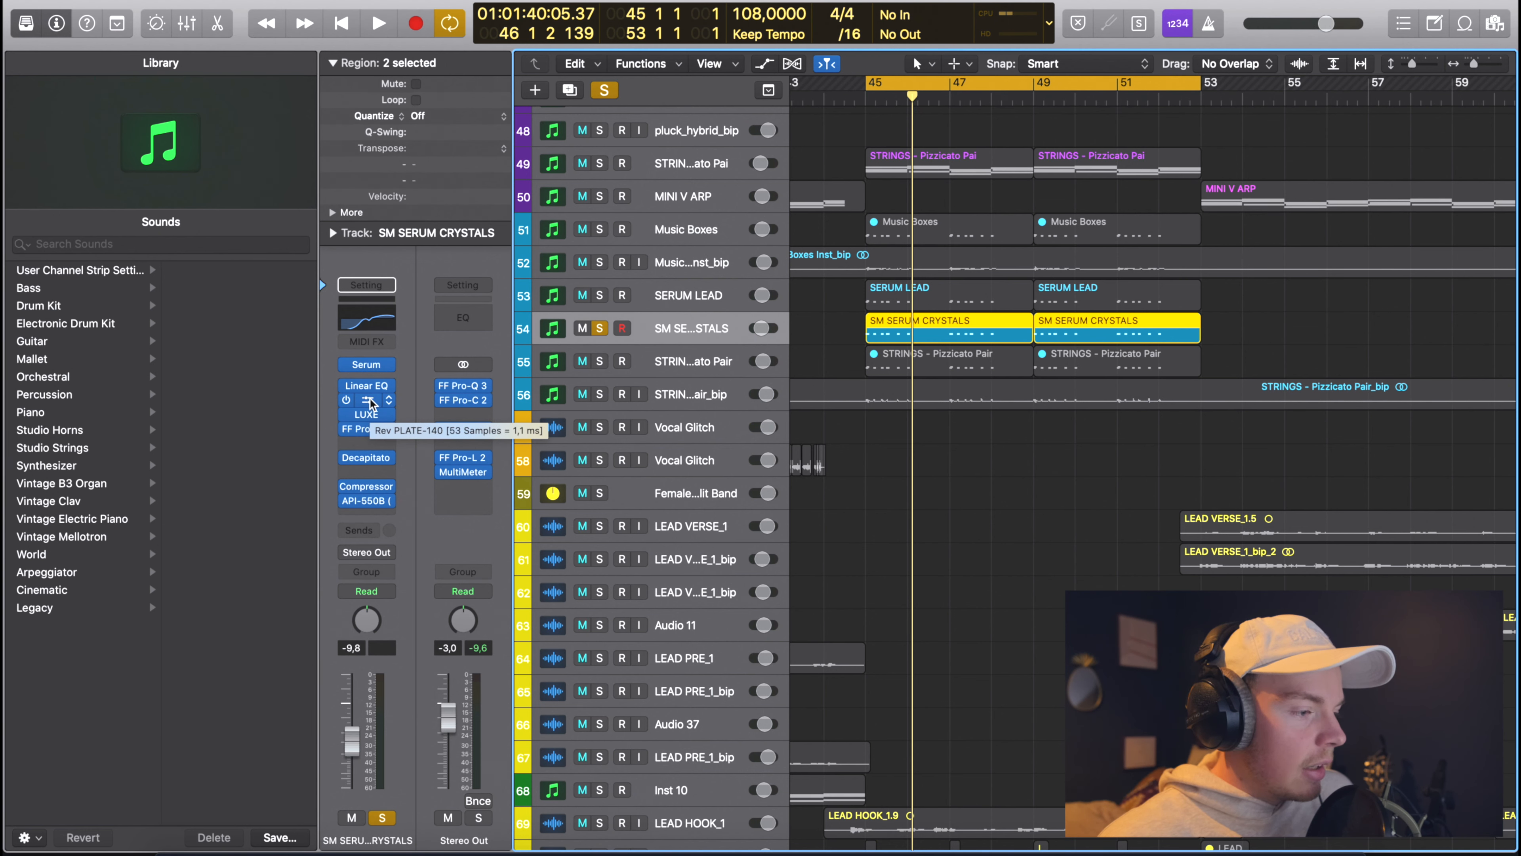
{"action": "left_click", "coordinate": [845, 323]}
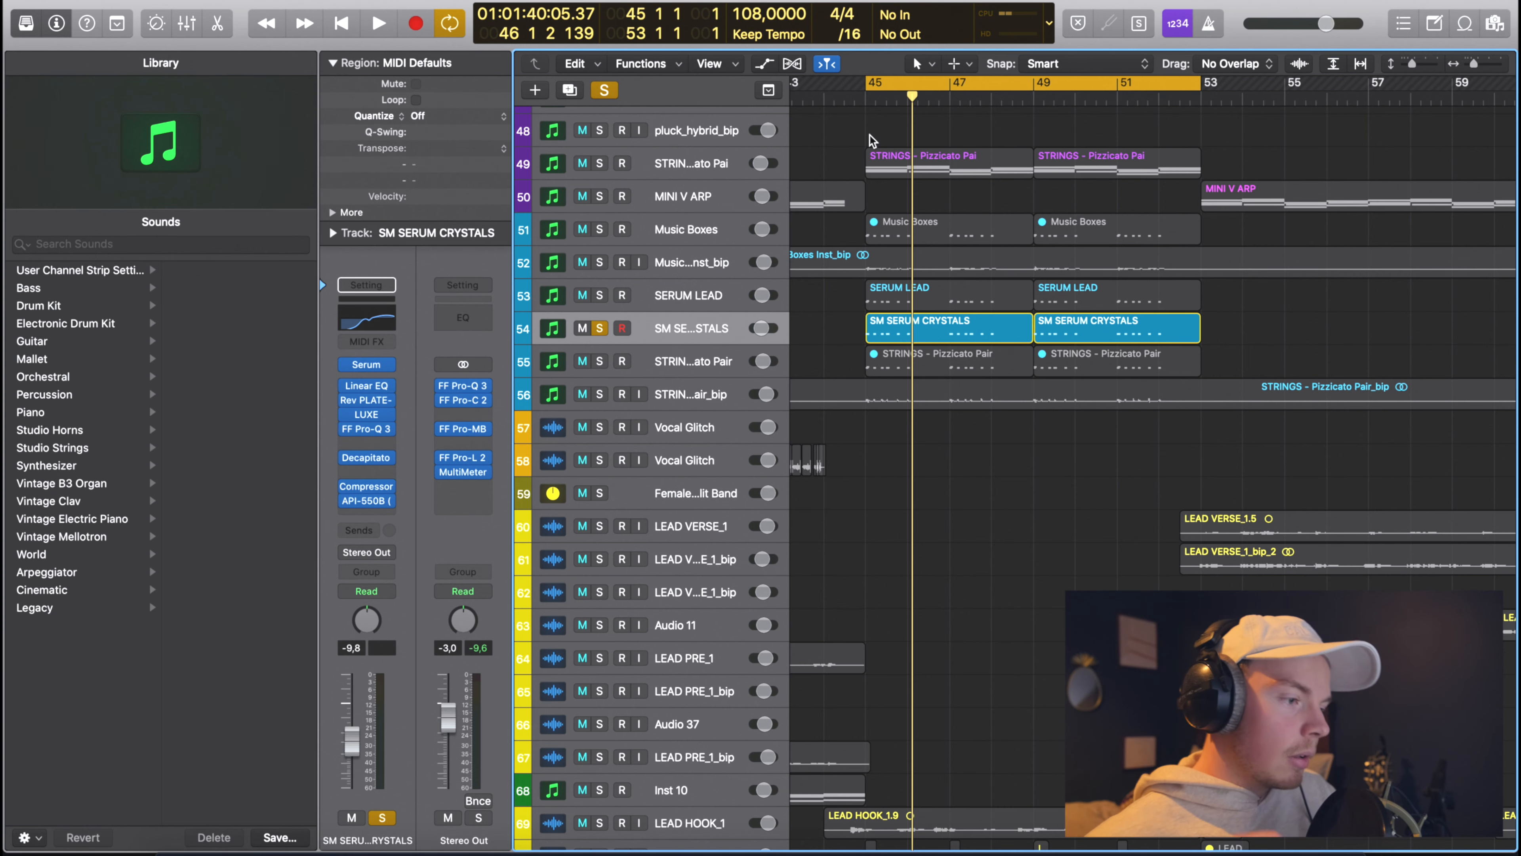
{"action": "left_click", "coordinate": [866, 102]}
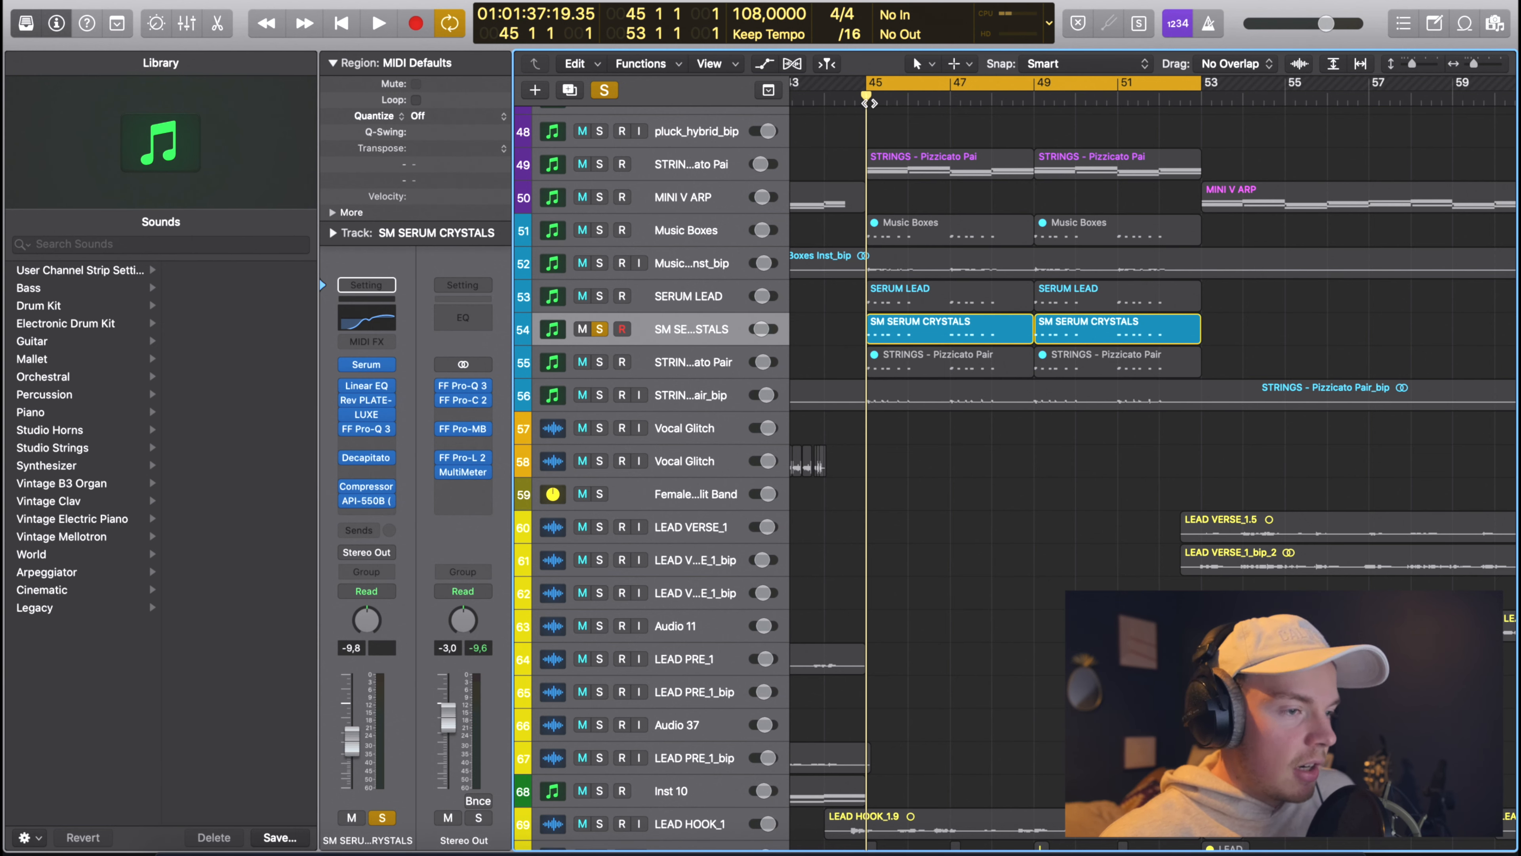
Examine the SM SERUM CRYSTALS effect chain, clear the track's solo and reselect it with its regions.
{"action": "mouse_move", "coordinate": [368, 407]}
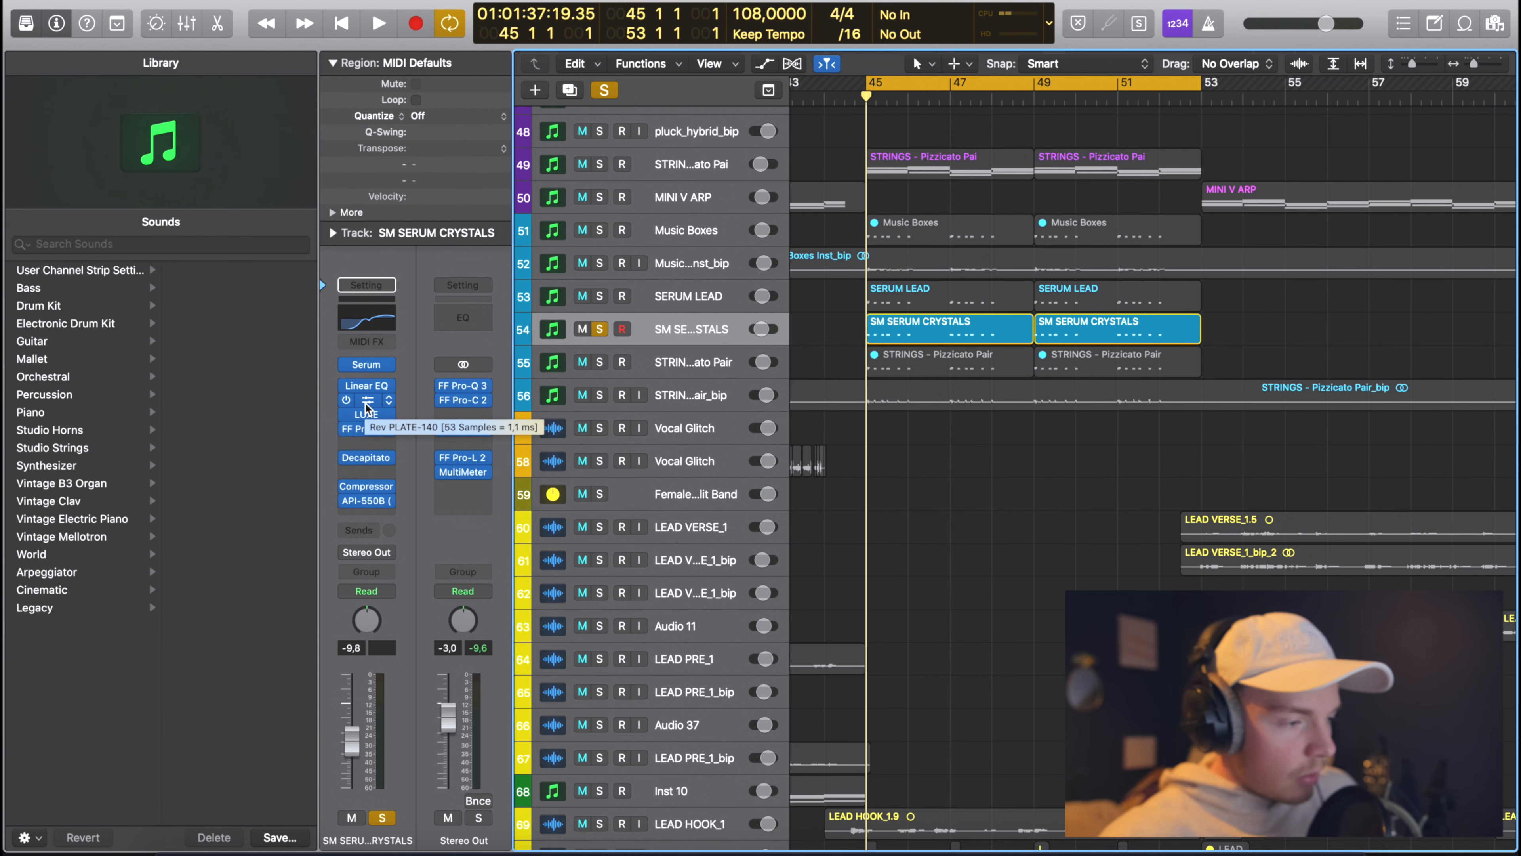
{"action": "scroll", "coordinate": [854, 120], "scroll_direction": "up", "scroll_amount": 3}
{"action": "scroll", "coordinate": [863, 119], "scroll_direction": "up", "scroll_amount": 1}
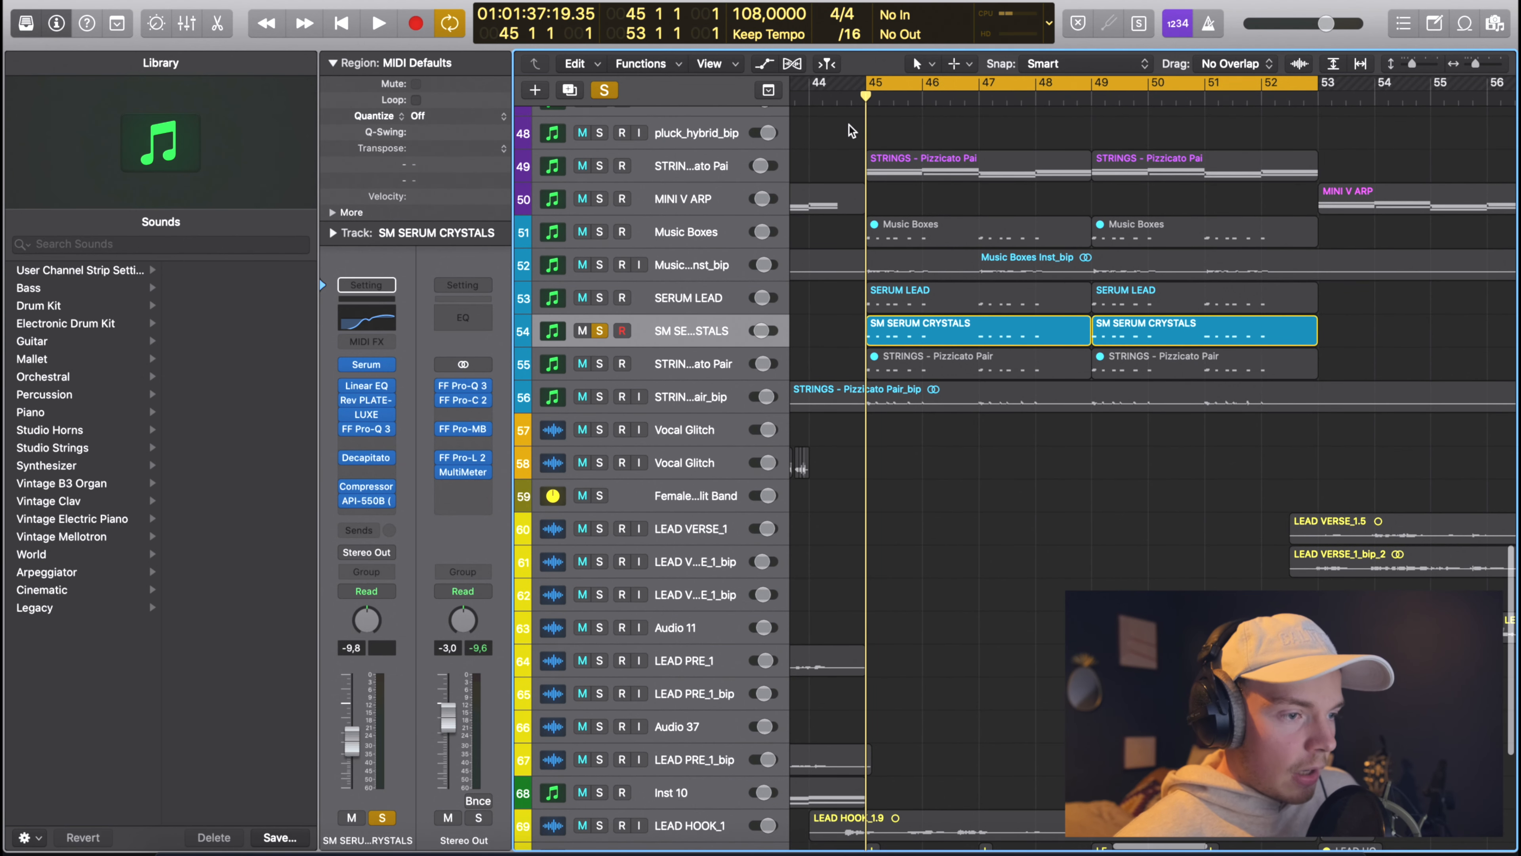
{"action": "left_click", "coordinate": [827, 63]}
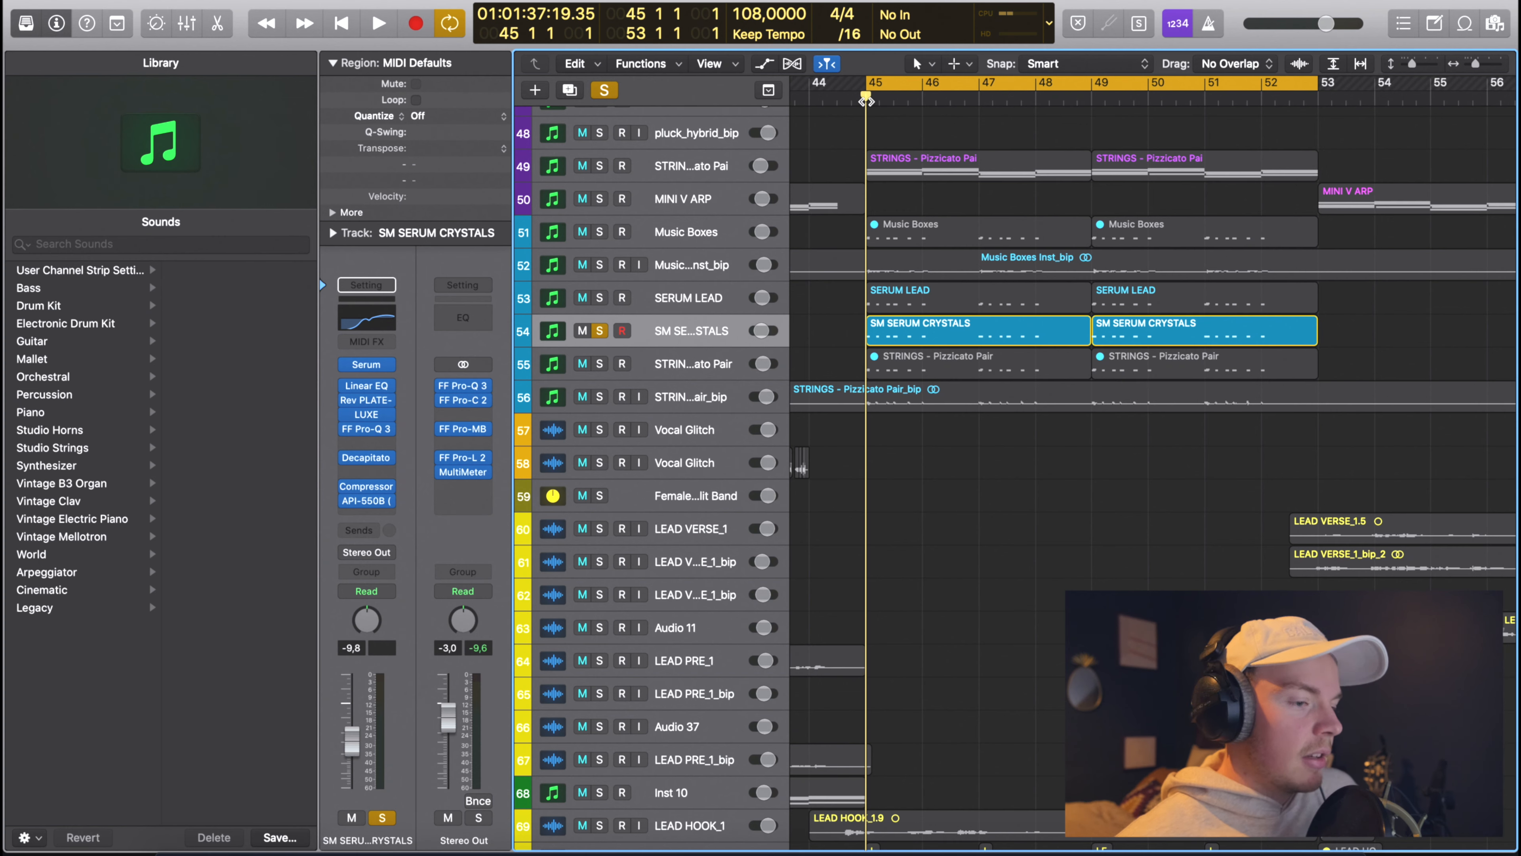
{"action": "scroll", "coordinate": [863, 120], "scroll_direction": "up", "scroll_amount": 1}
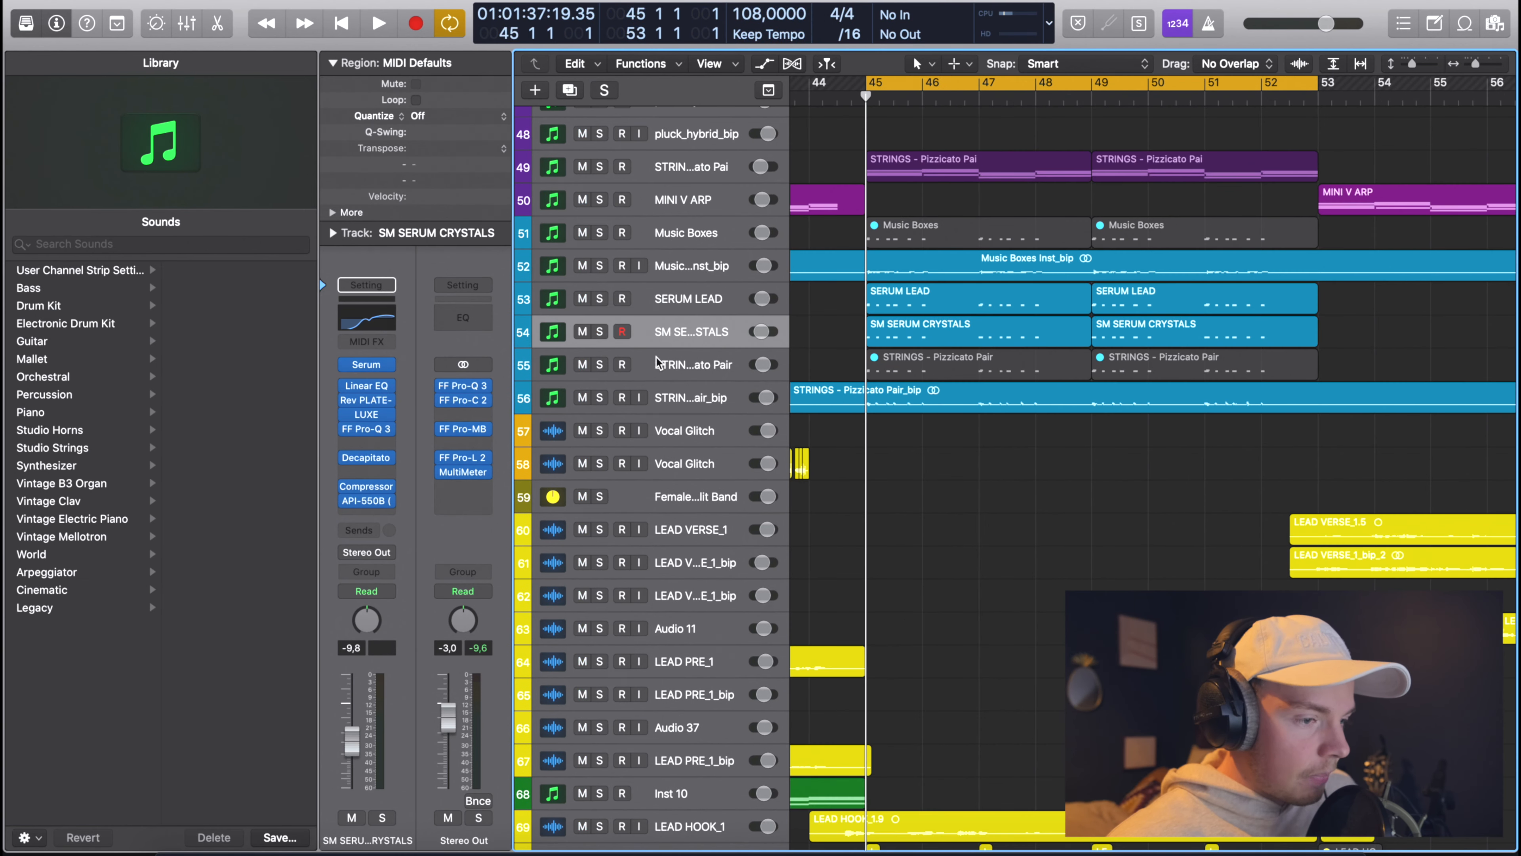
{"action": "left_click", "coordinate": [667, 331]}
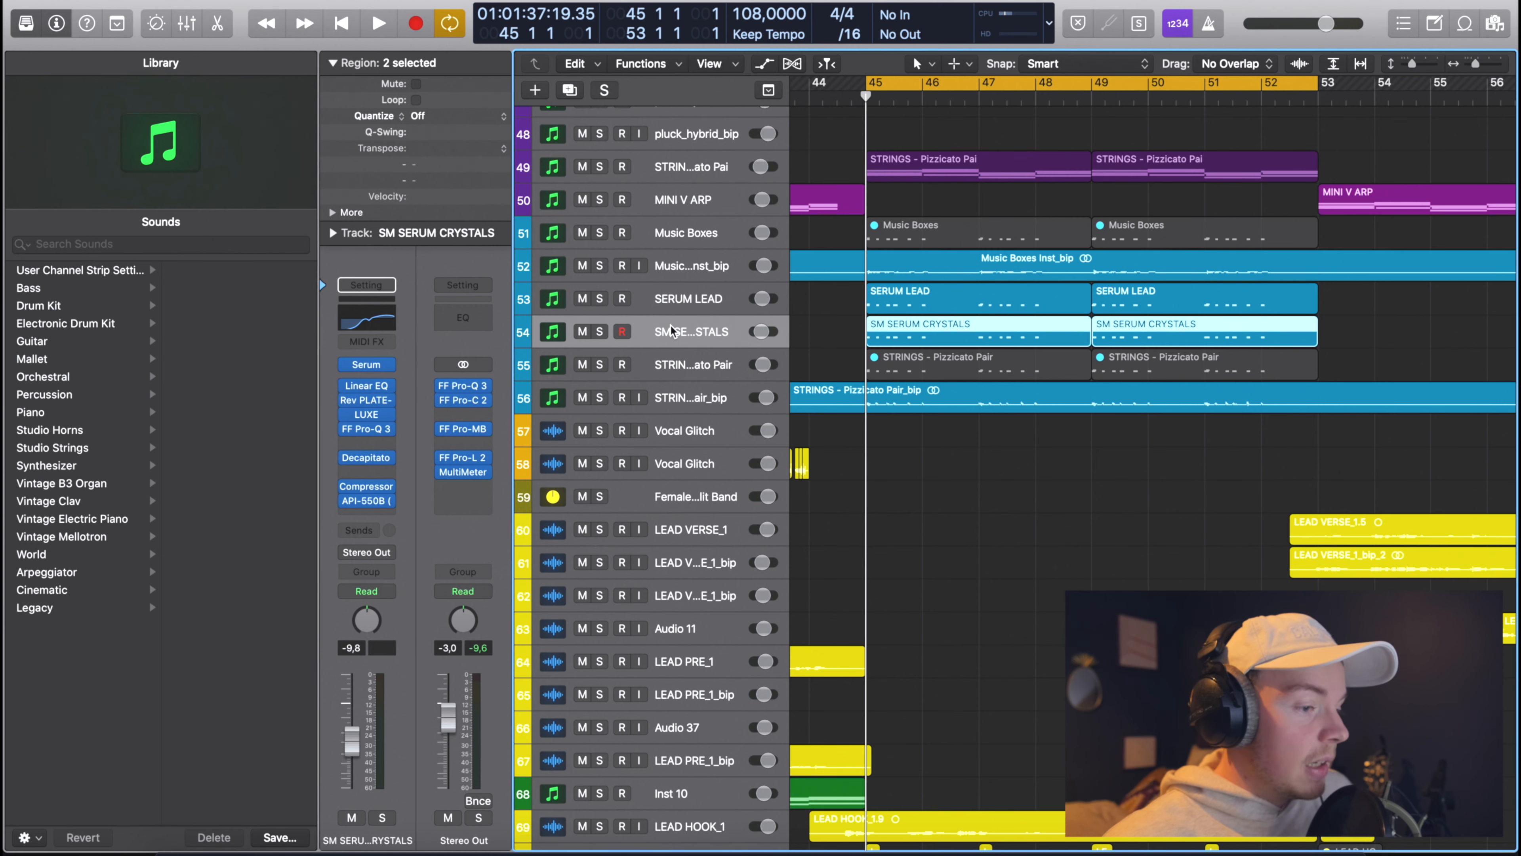
Solo and select the STRINGS - Pizzicato Pair_bip track, and play it briefly from bar 45.
{"action": "scroll", "coordinate": [836, 332], "scroll_direction": "down", "scroll_amount": 3}
{"action": "left_click", "coordinate": [600, 291]}
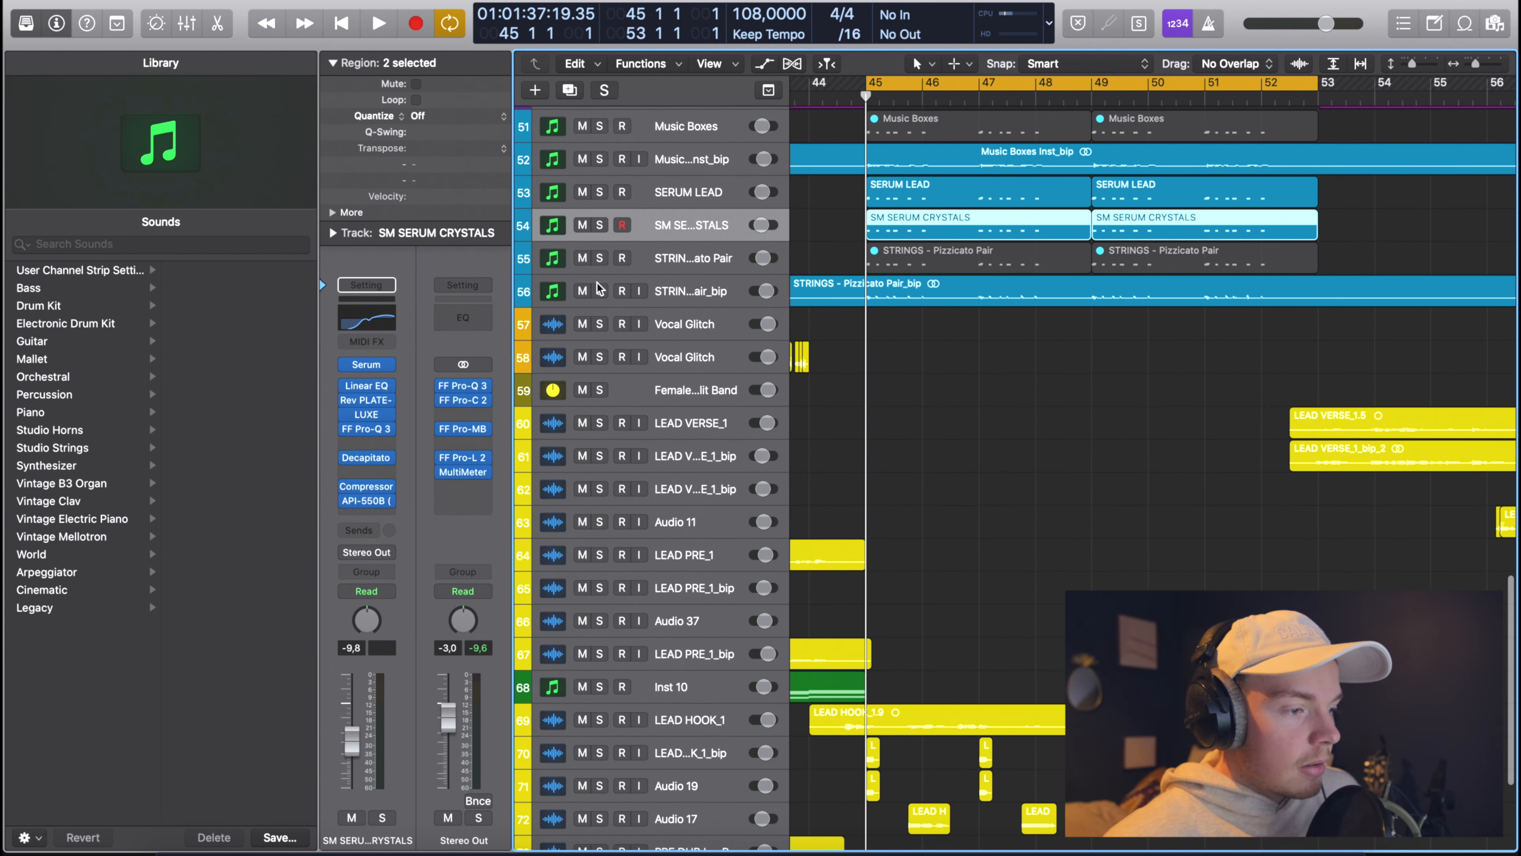
{"action": "left_click", "coordinate": [681, 292]}
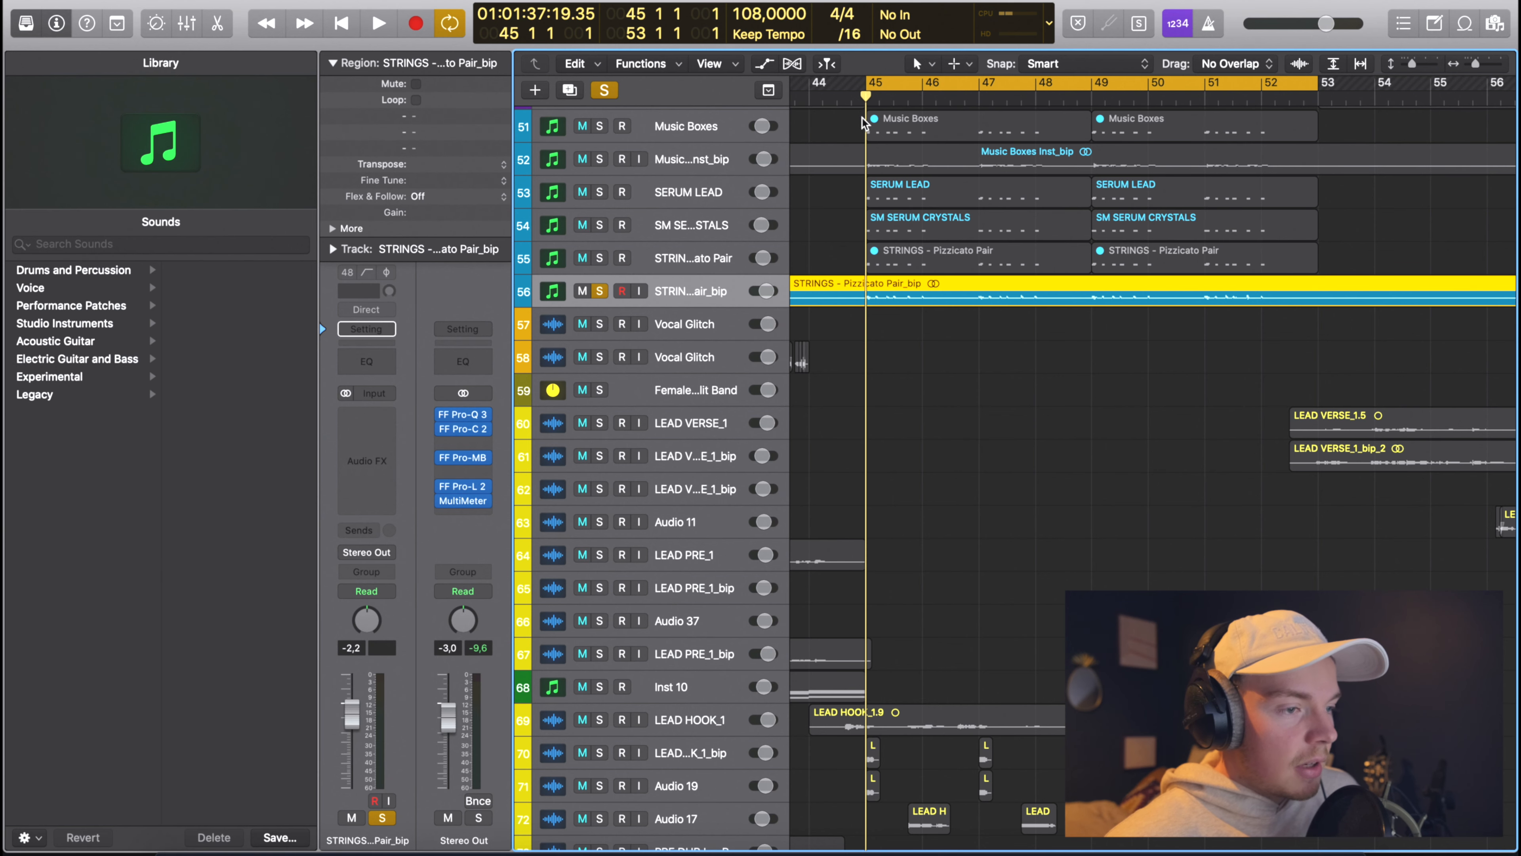
{"action": "key", "text": "space"}
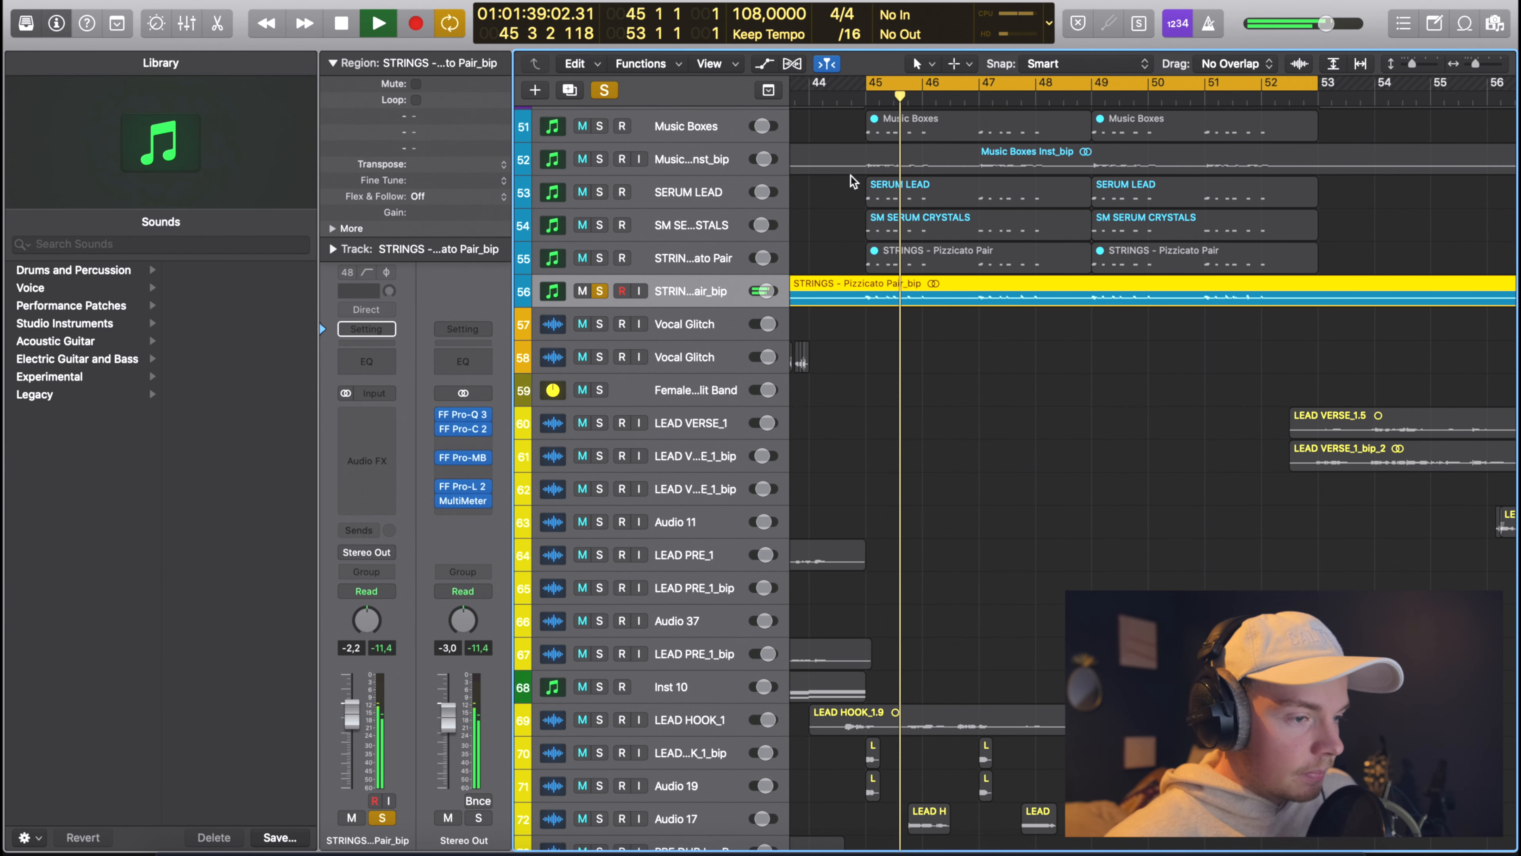
{"action": "key", "text": "space"}
Clear the solo on STRINGS - Pizzicato Pair_bip and play the full arrangement from just before bar 45.
{"action": "left_click", "coordinate": [602, 293]}
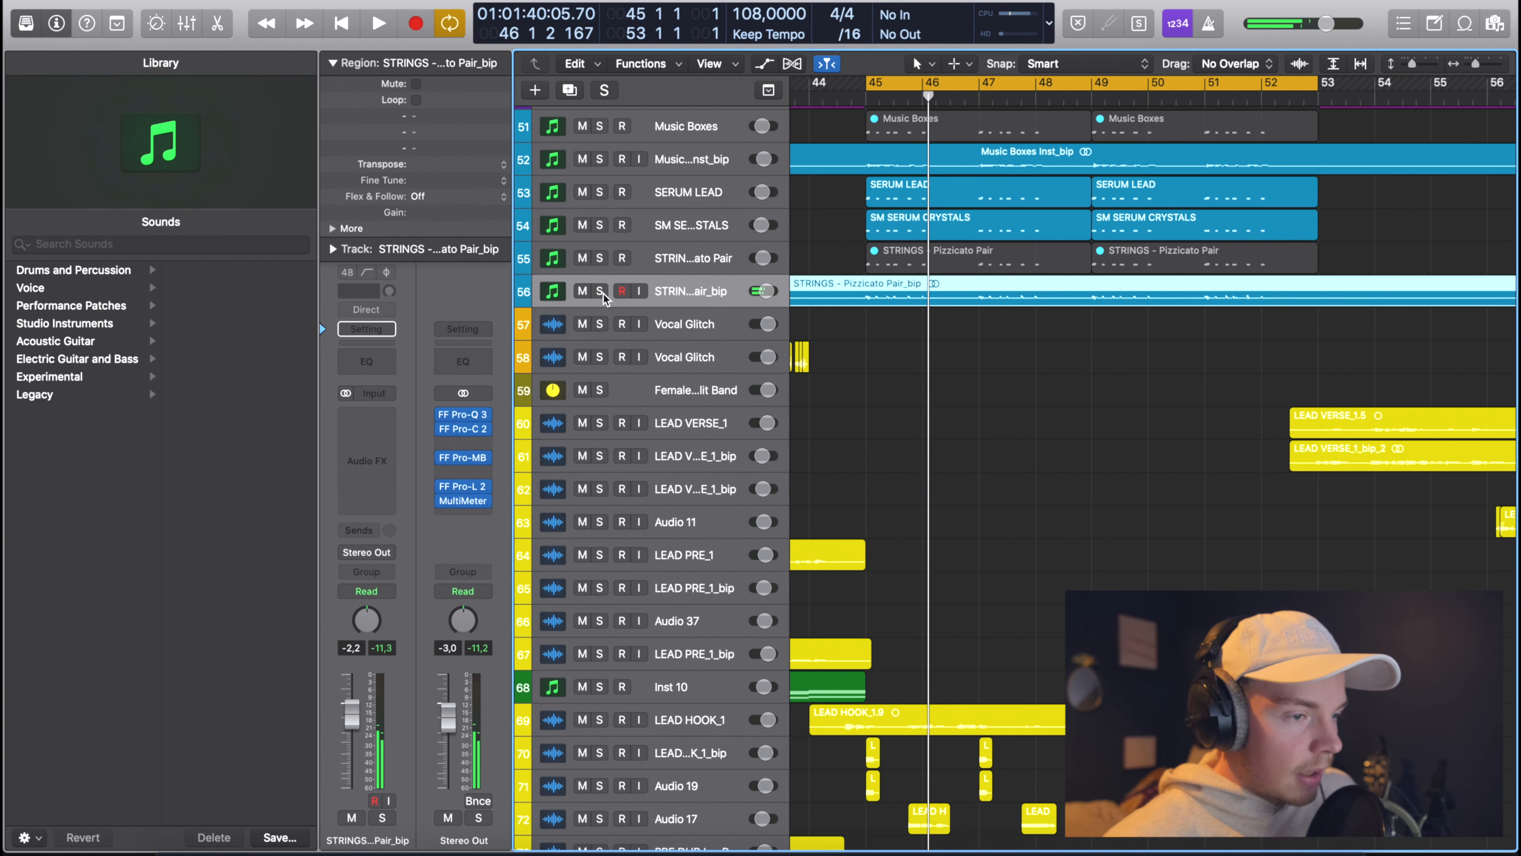
{"action": "left_click", "coordinate": [842, 96]}
{"action": "key", "text": "space"}
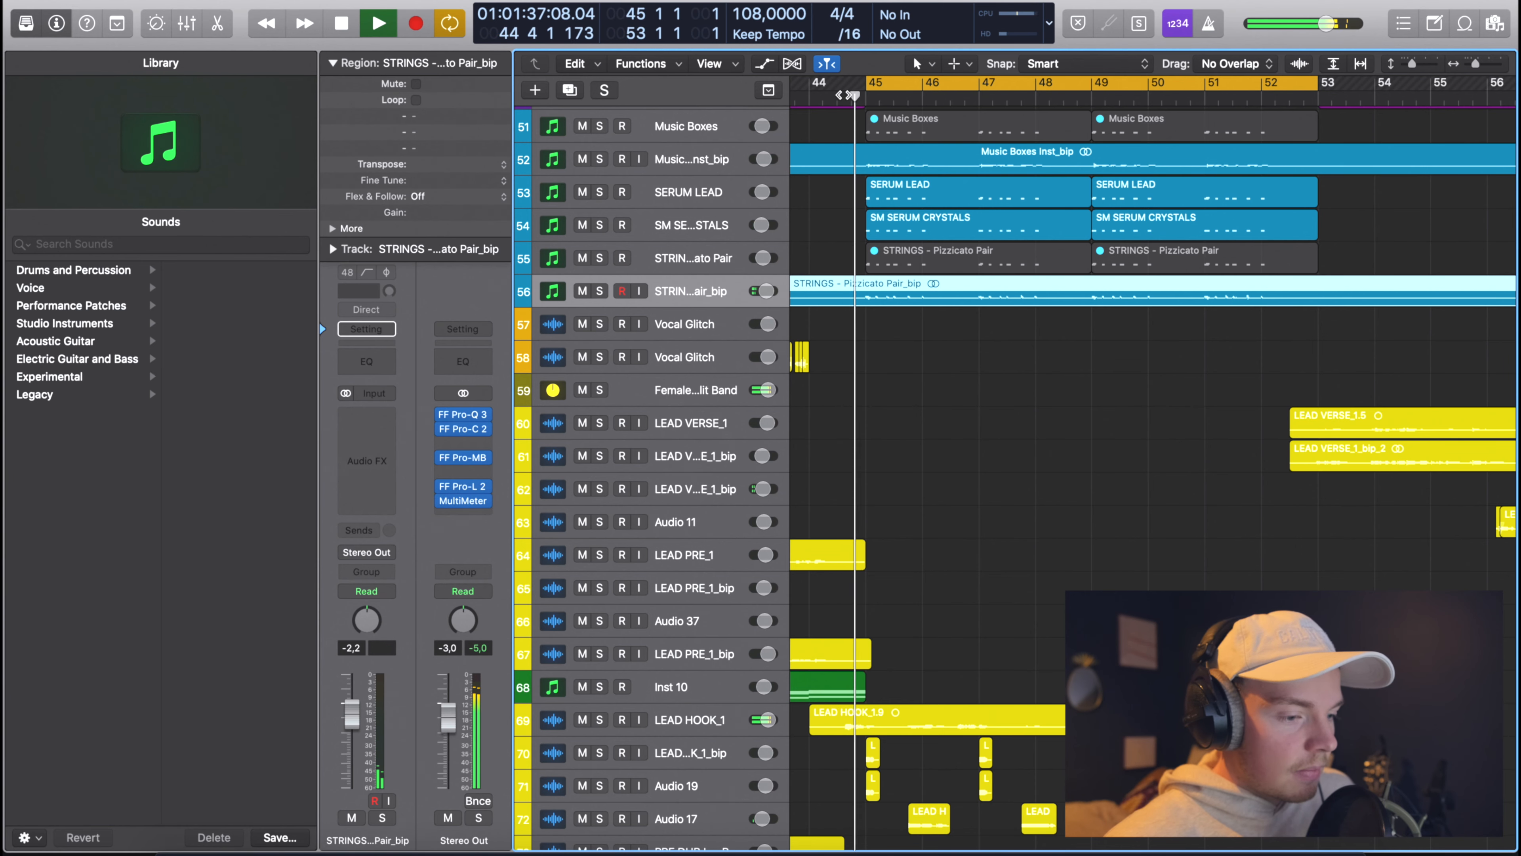
Deselect the STRINGS - Pizzicato Pair_bip region, listen to the full mix into bar 47 and stop playback.
{"action": "key", "text": "super+Left"}
{"action": "left_click", "coordinate": [857, 177]}
{"action": "scroll", "coordinate": [855, 173], "scroll_direction": "down", "scroll_amount": 1}
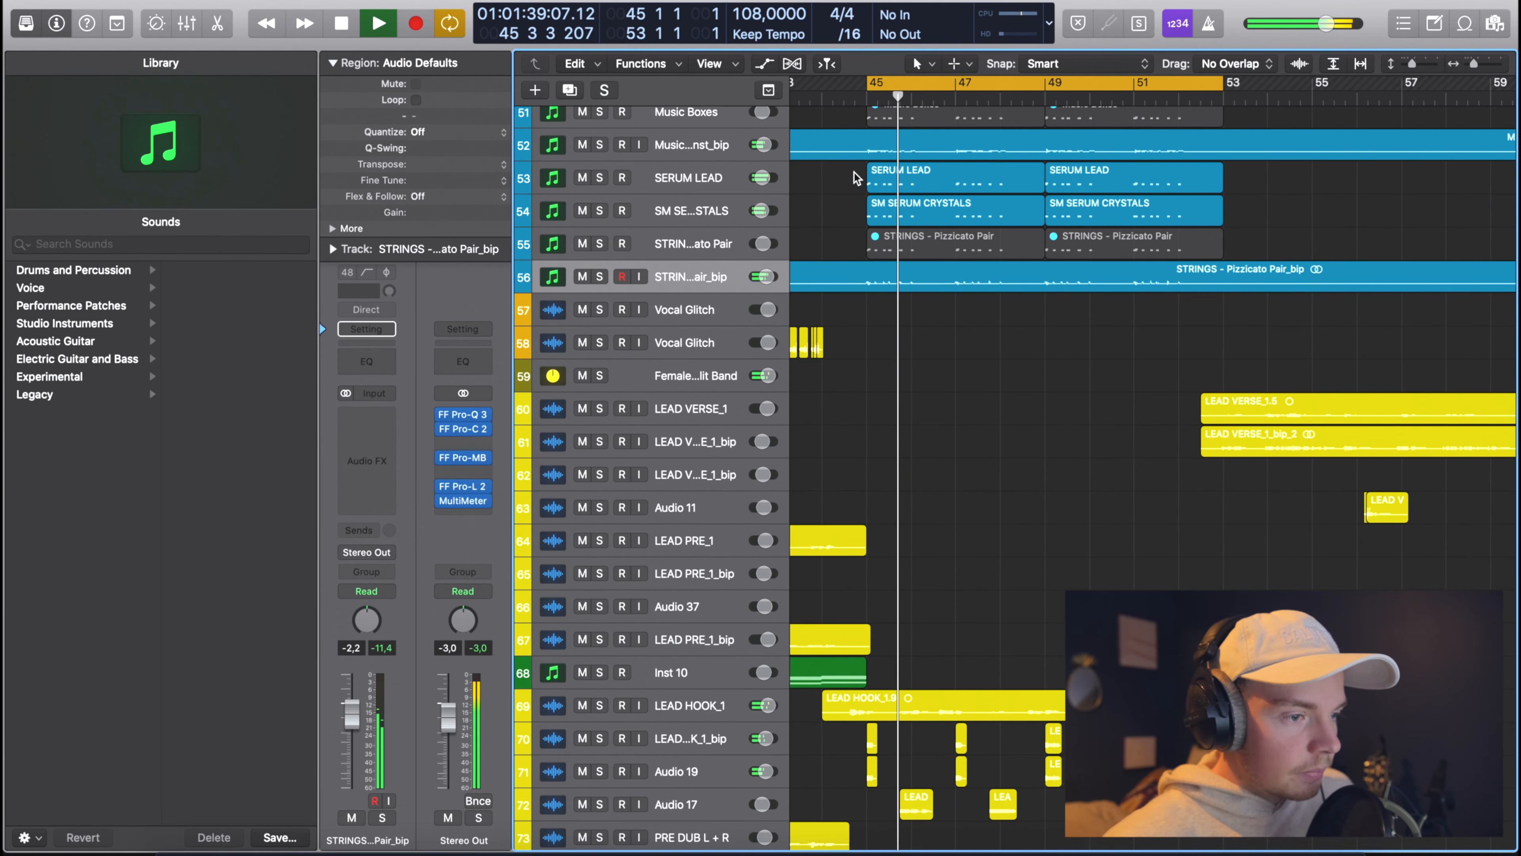
{"action": "scroll", "coordinate": [844, 214], "scroll_direction": "down", "scroll_amount": 1}
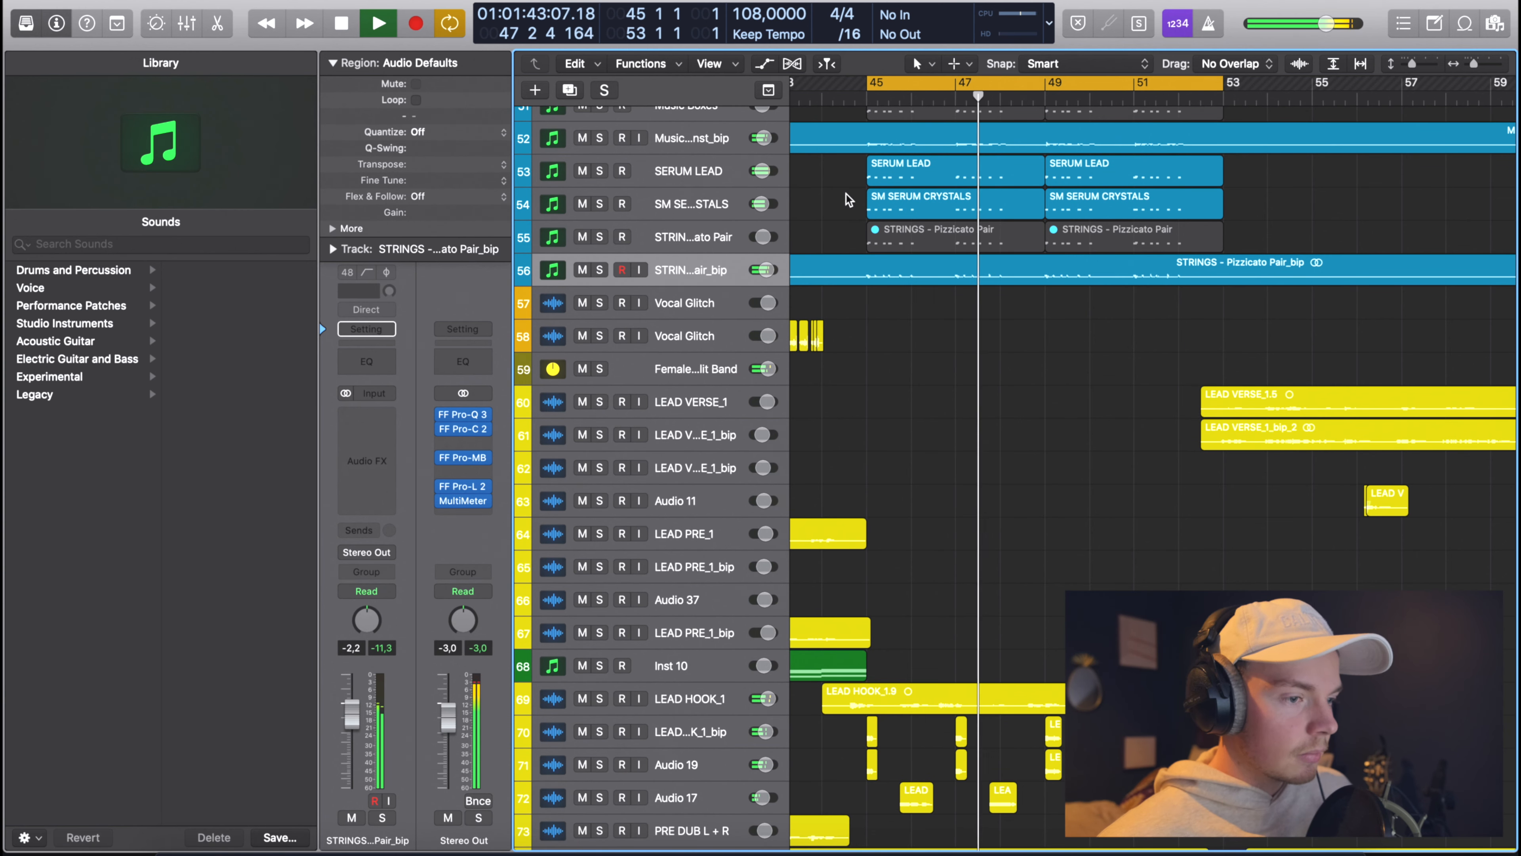
{"action": "key", "text": "space"}
Return the playhead to the start of the project and select the lower Vocal Glitch track, track 58.
{"action": "scroll", "coordinate": [846, 193], "scroll_direction": "down", "scroll_amount": 5}
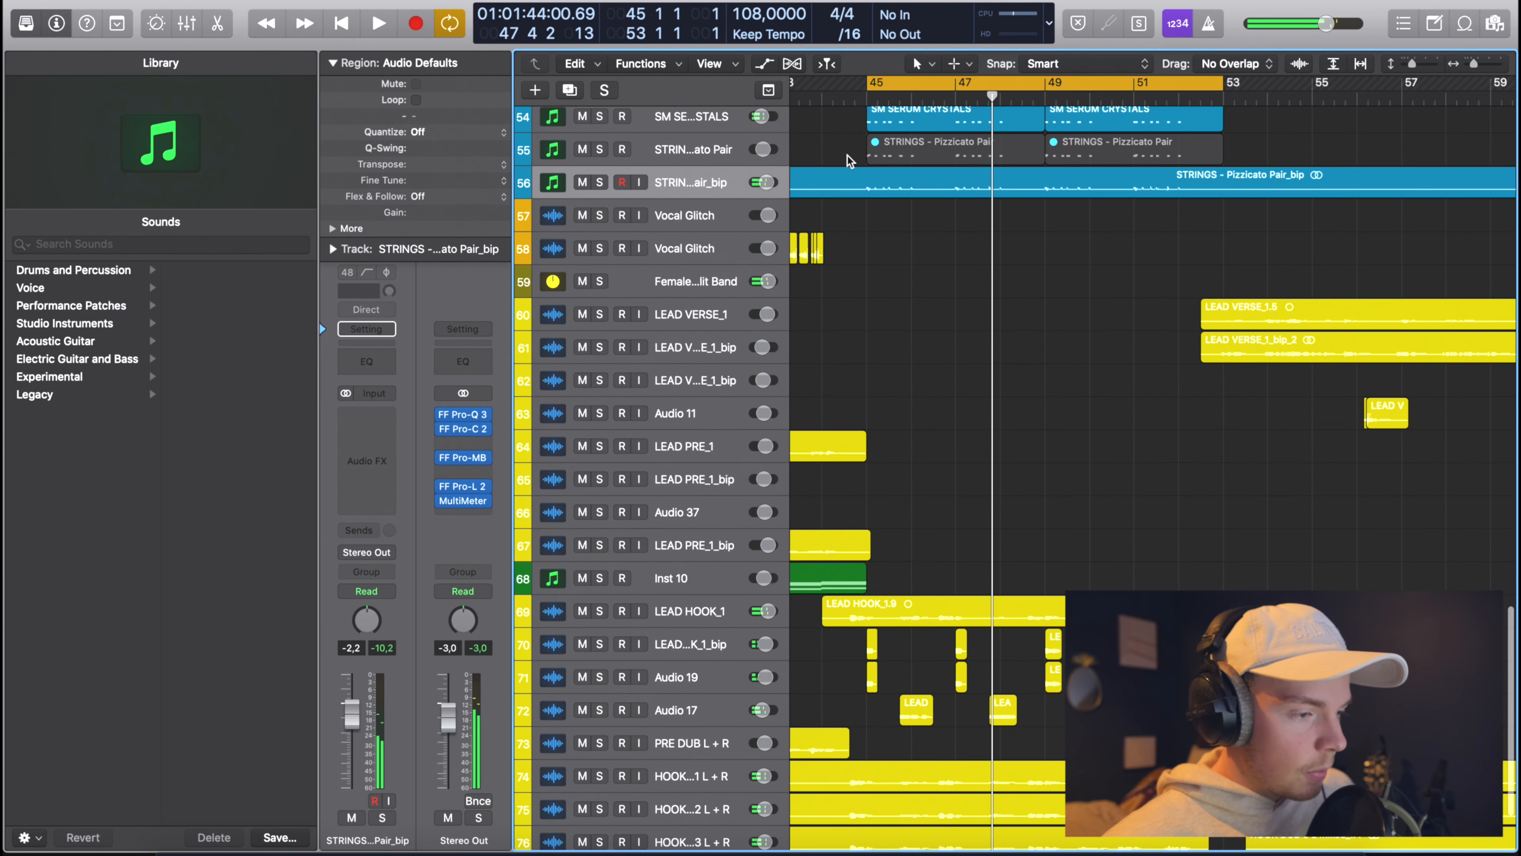
{"action": "scroll", "coordinate": [847, 194], "scroll_direction": "left", "scroll_amount": 10}
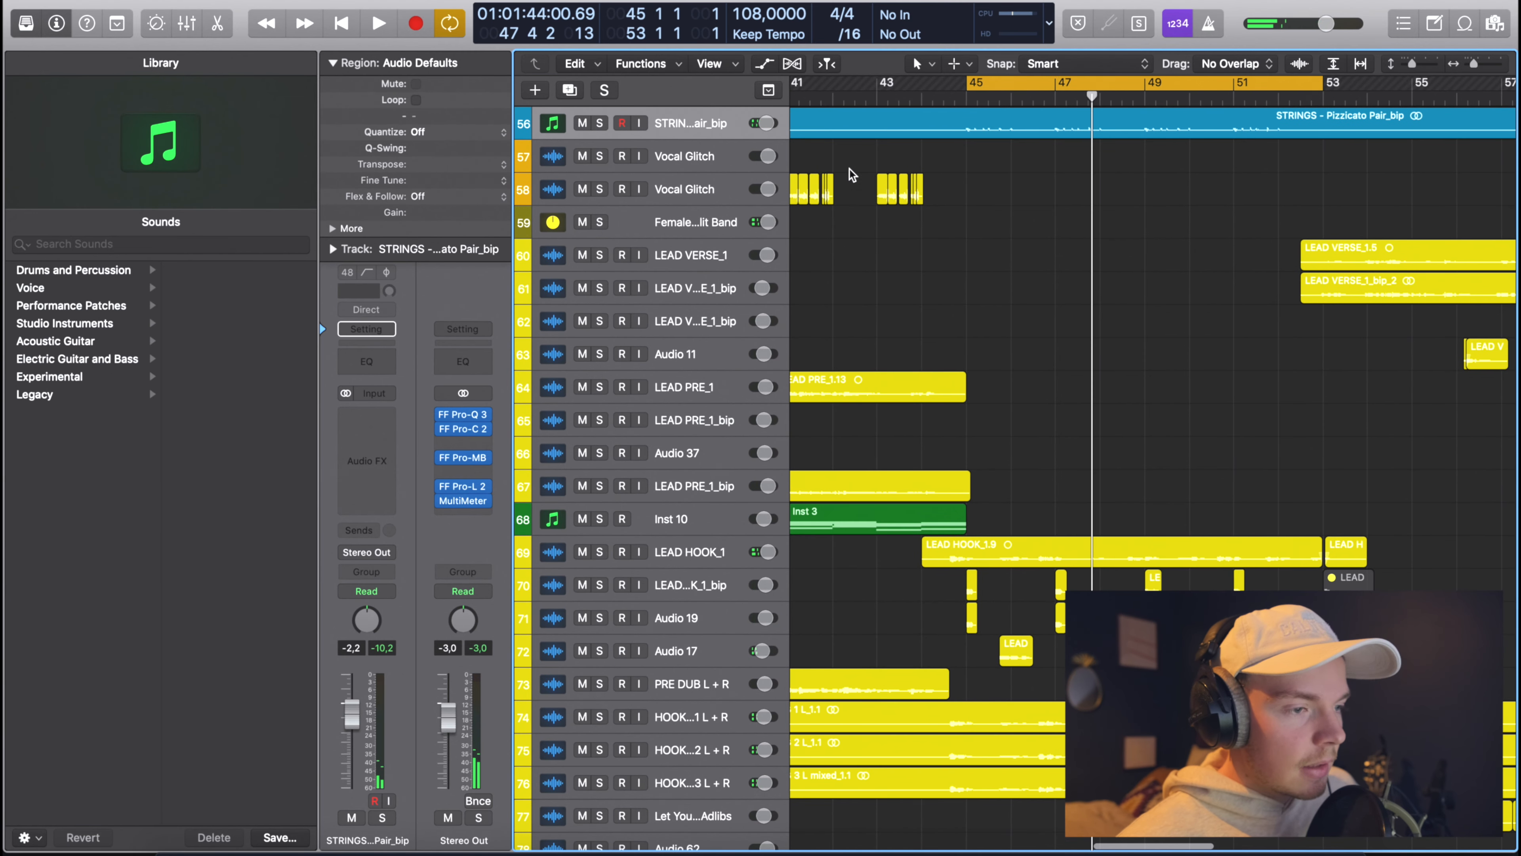
{"action": "scroll", "coordinate": [850, 165], "scroll_direction": "left", "scroll_amount": 20}
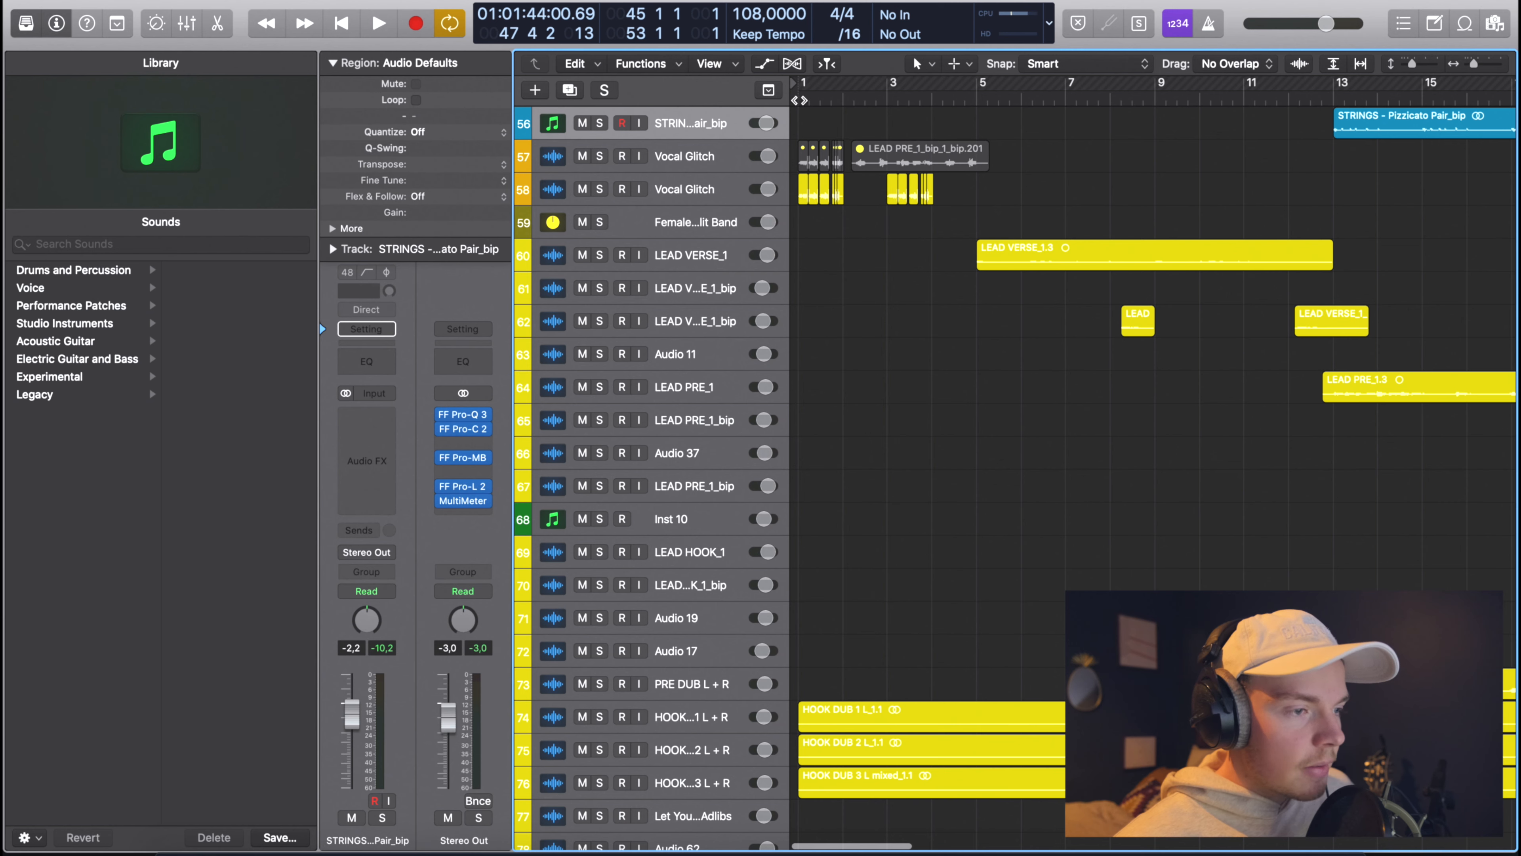
{"action": "key", "text": "Return"}
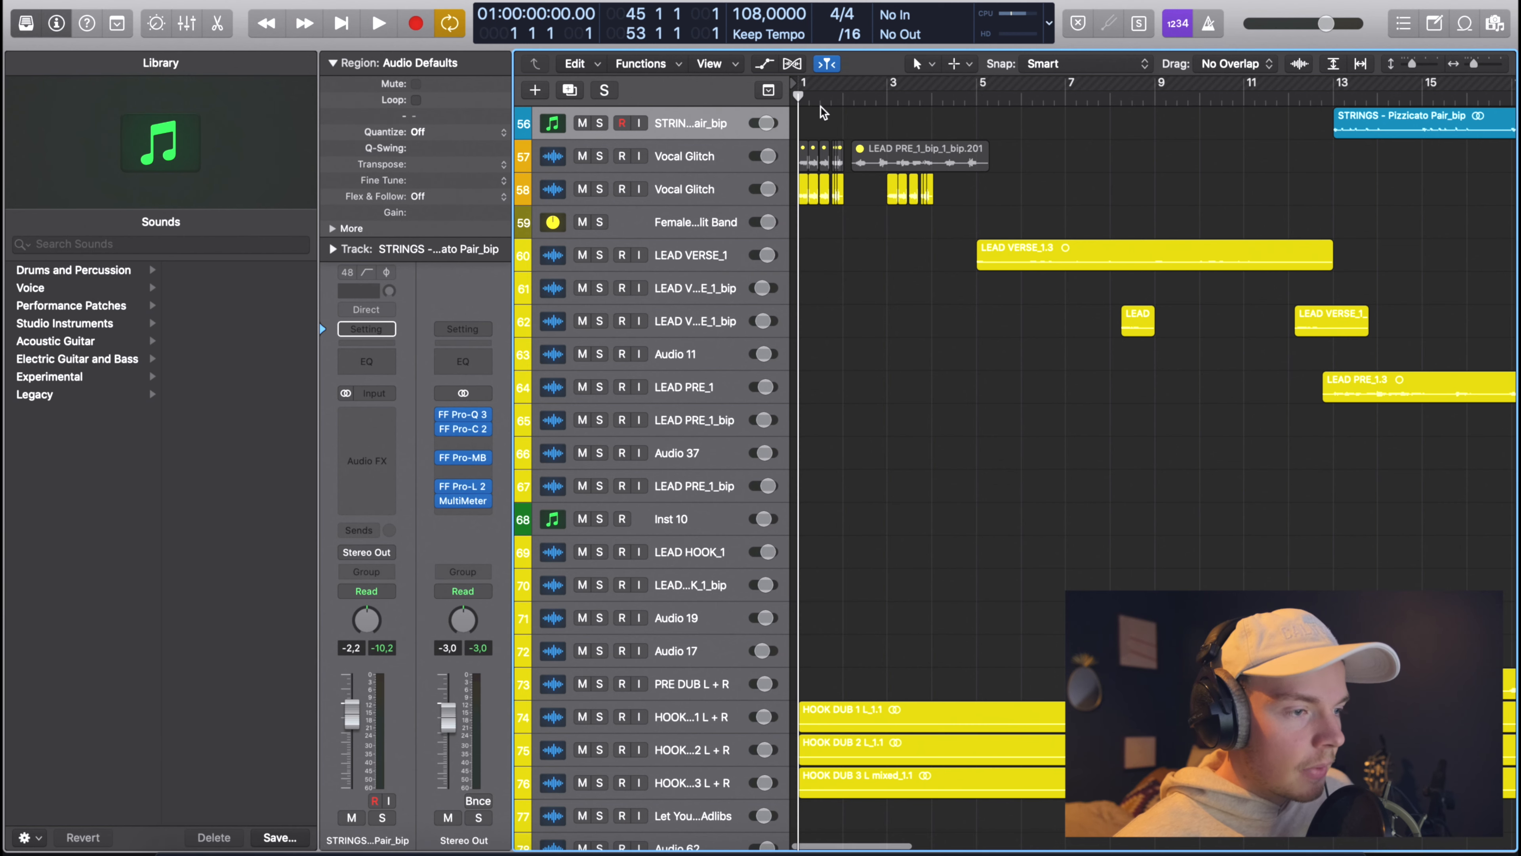
{"action": "left_click", "coordinate": [710, 190]}
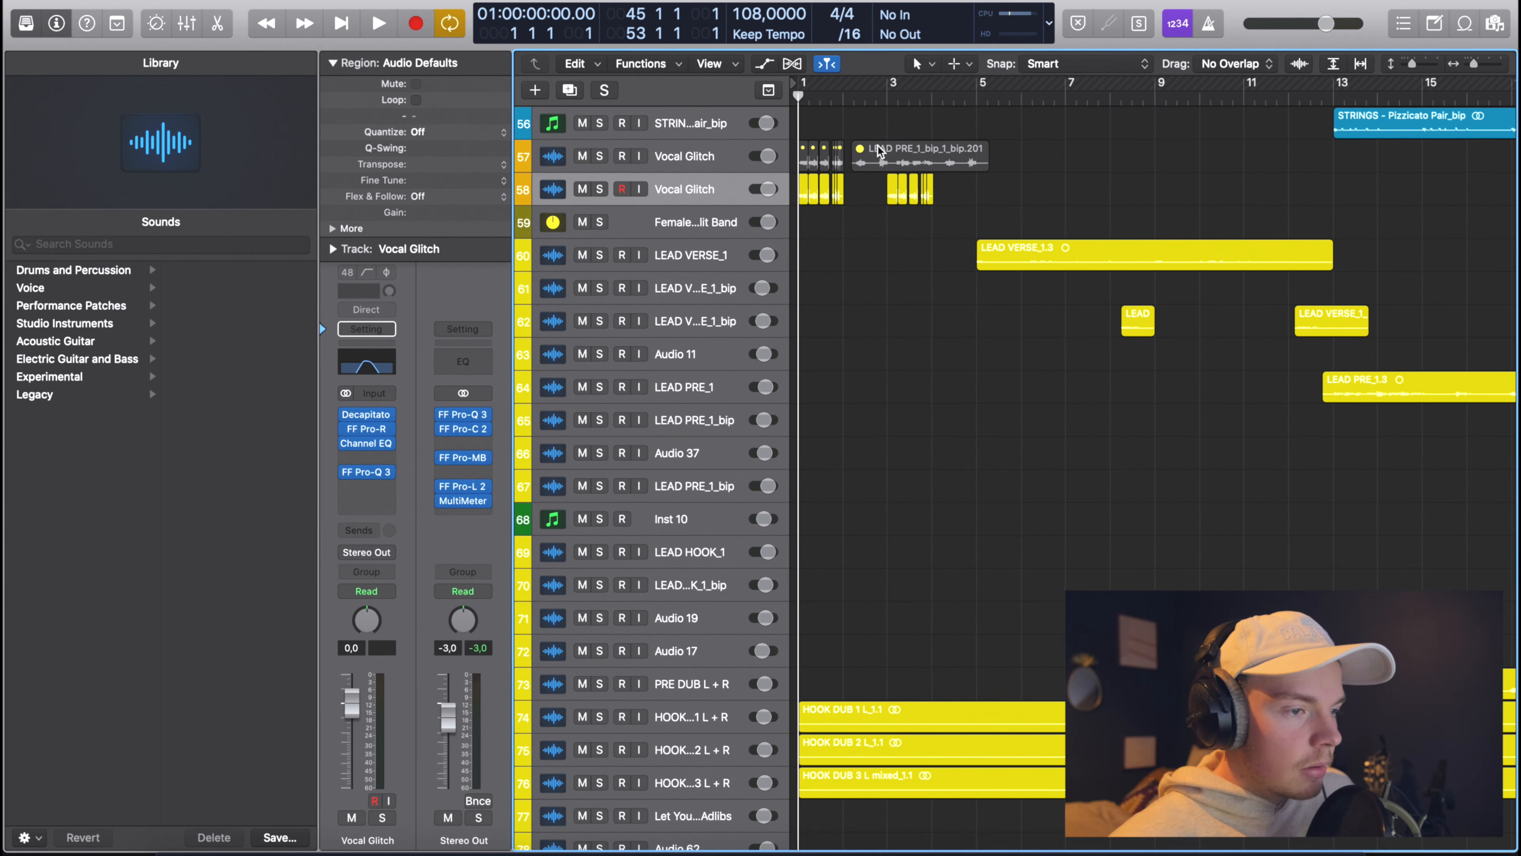
{"action": "scroll", "coordinate": [840, 121], "scroll_direction": "down", "scroll_amount": 1}
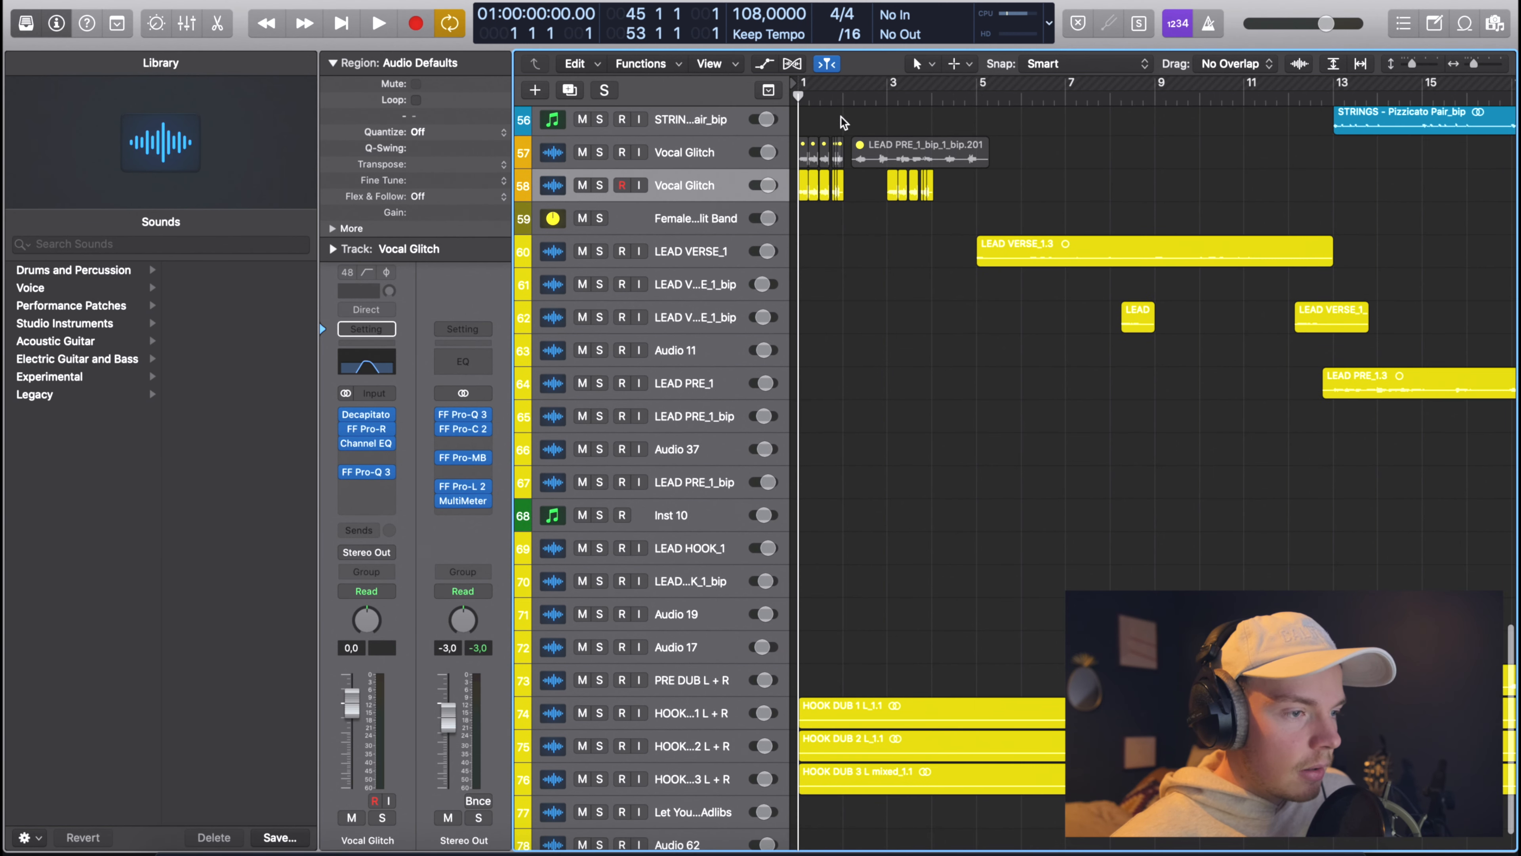
{"action": "scroll", "coordinate": [842, 117], "scroll_direction": "up", "scroll_amount": 1}
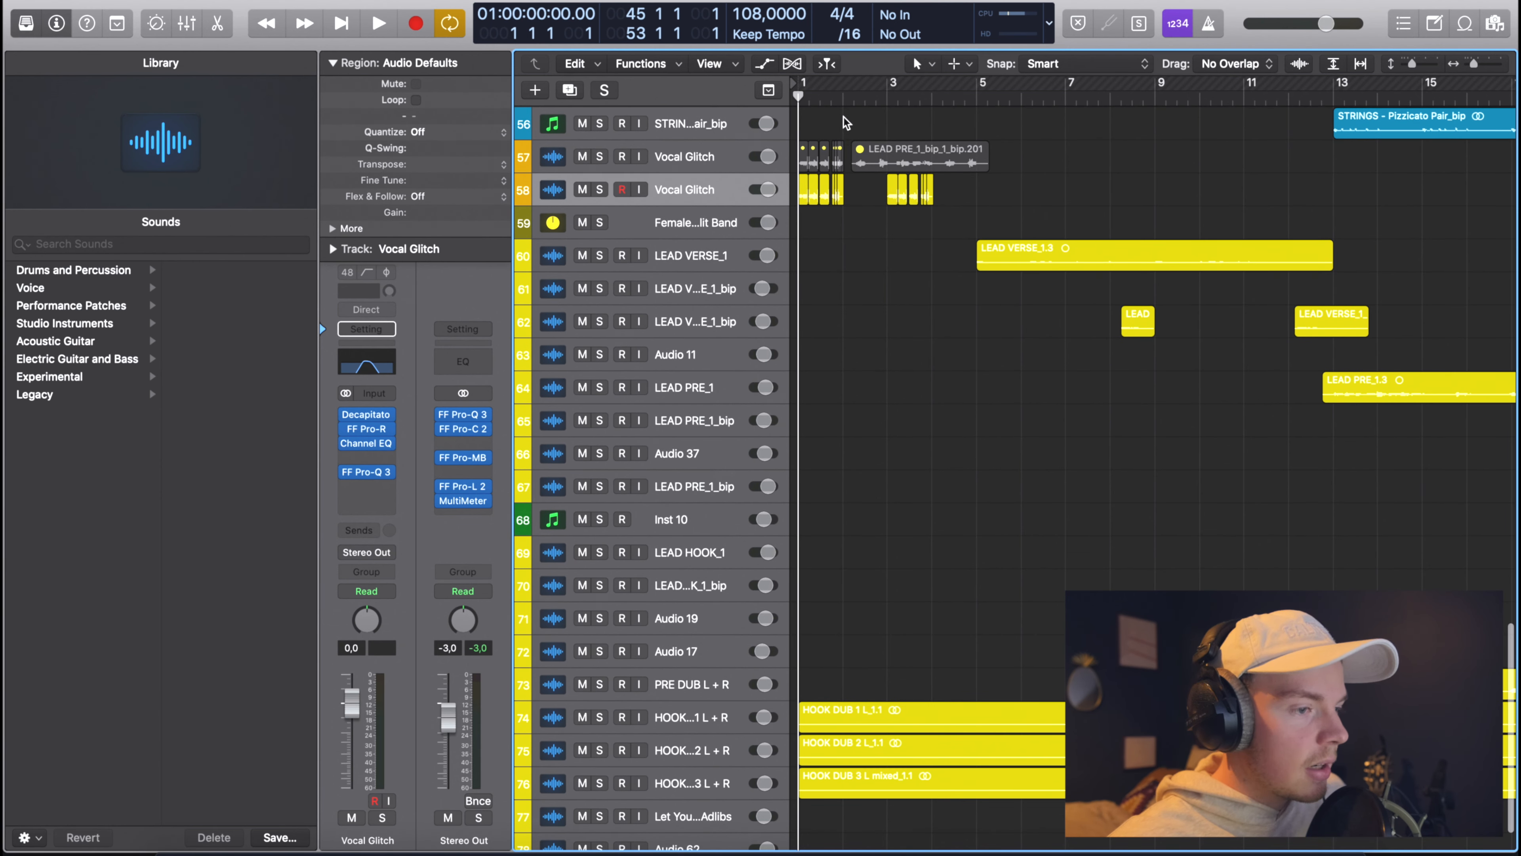
Solo the lower Vocal Glitch track and play it with the cycle range set from bar 1 to bar 5.
{"action": "left_click", "coordinate": [599, 190]}
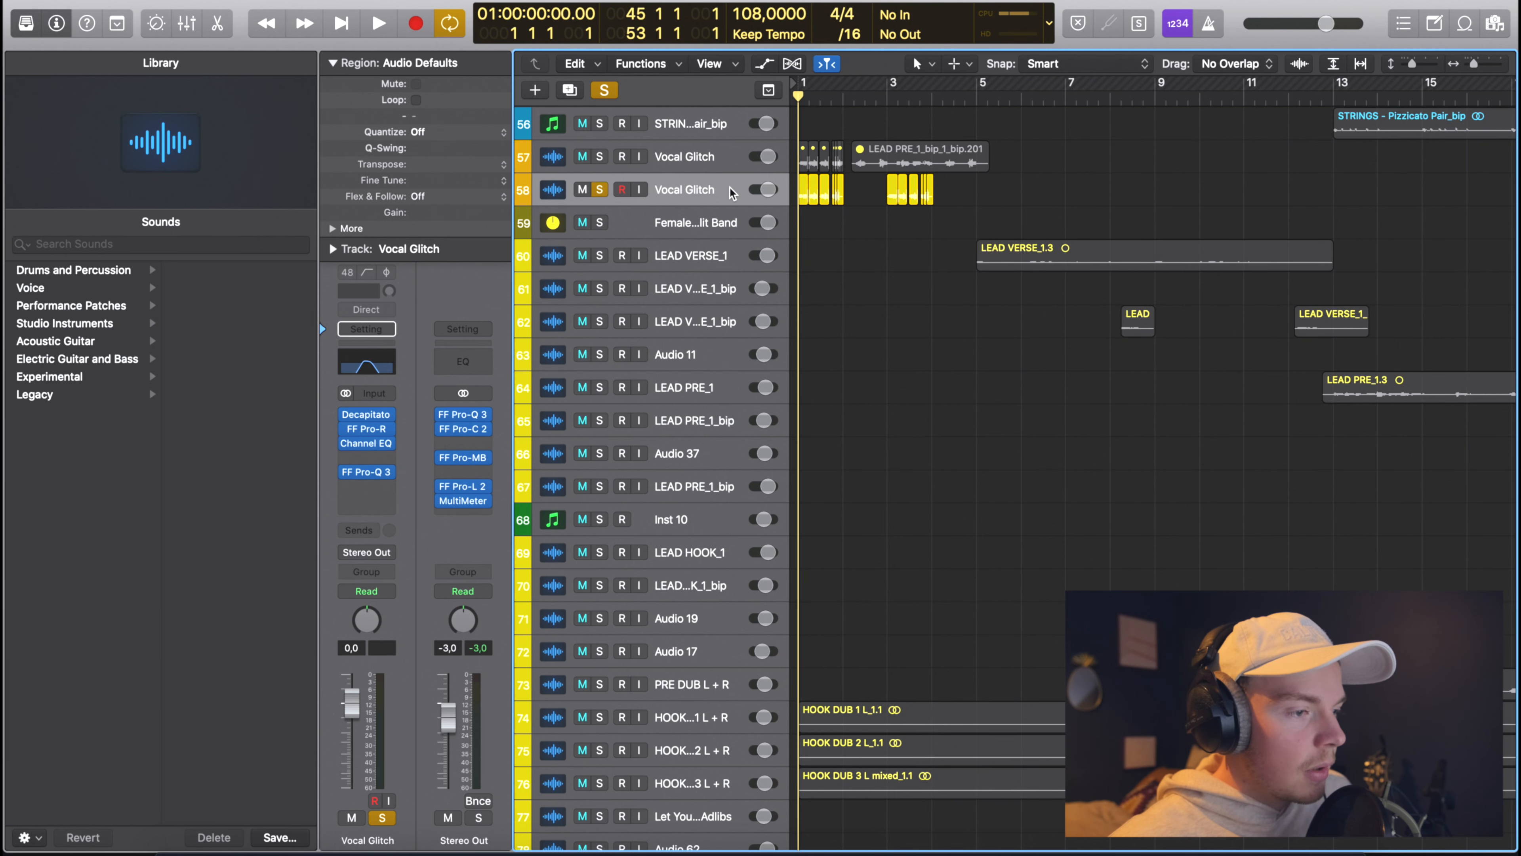
{"action": "scroll", "coordinate": [844, 130], "scroll_direction": "up", "scroll_amount": 5}
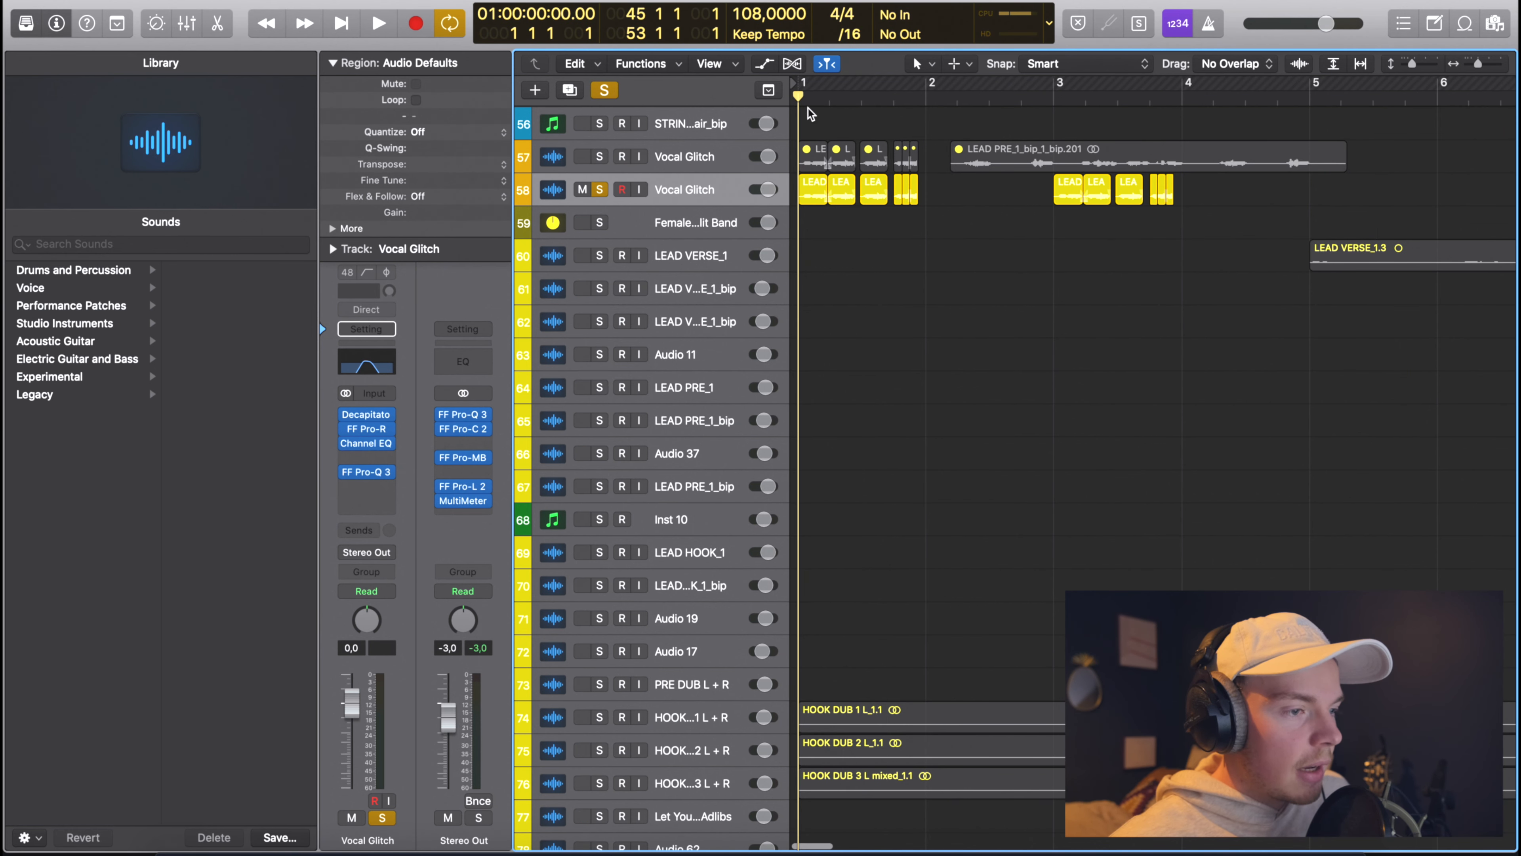
{"action": "key", "text": "space"}
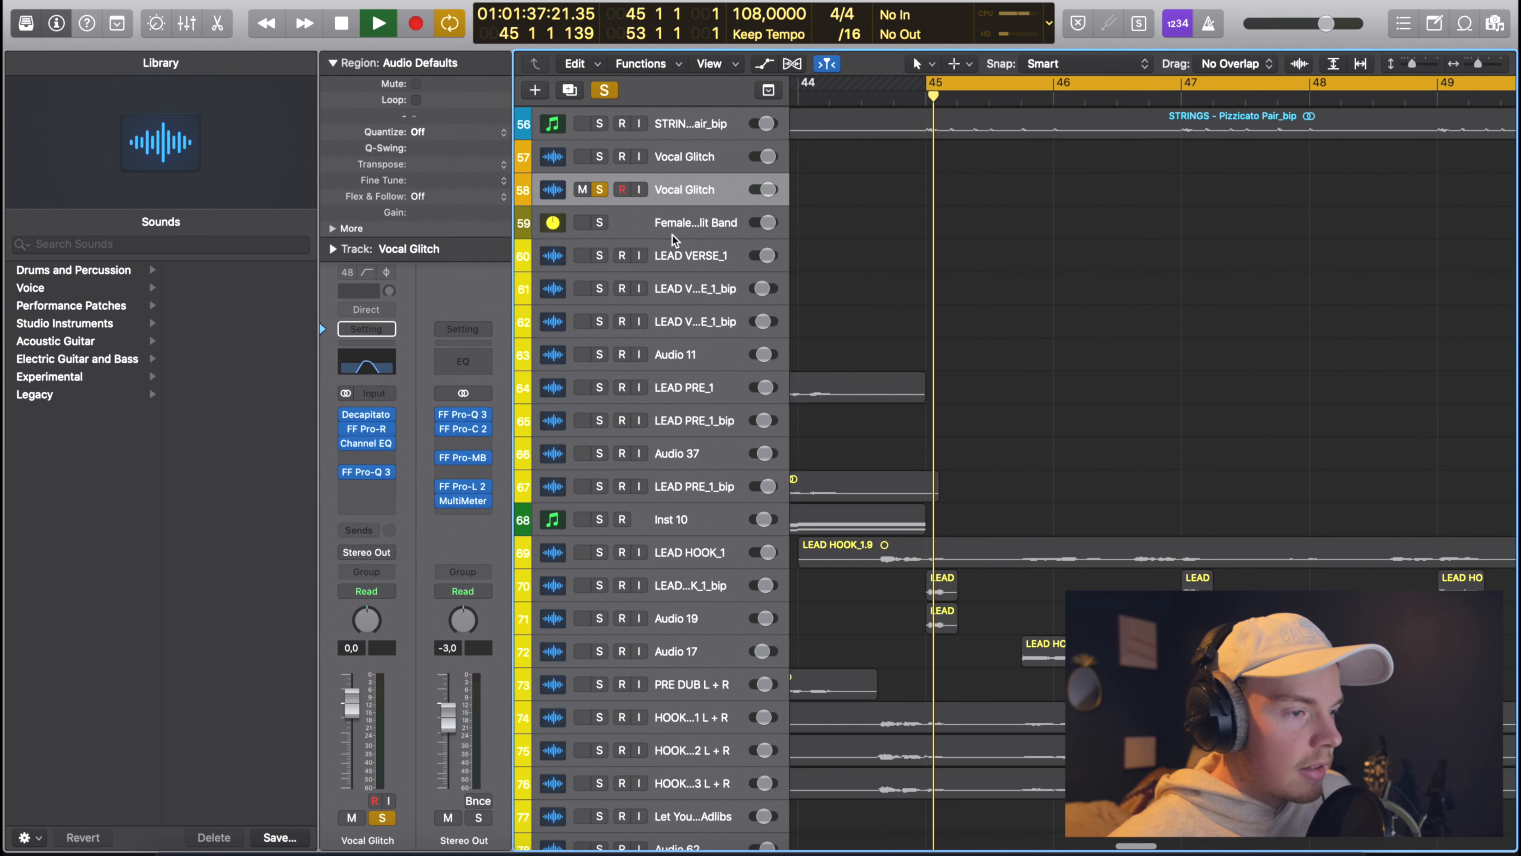
{"action": "scroll", "coordinate": [825, 152], "scroll_direction": "left", "scroll_amount": 10}
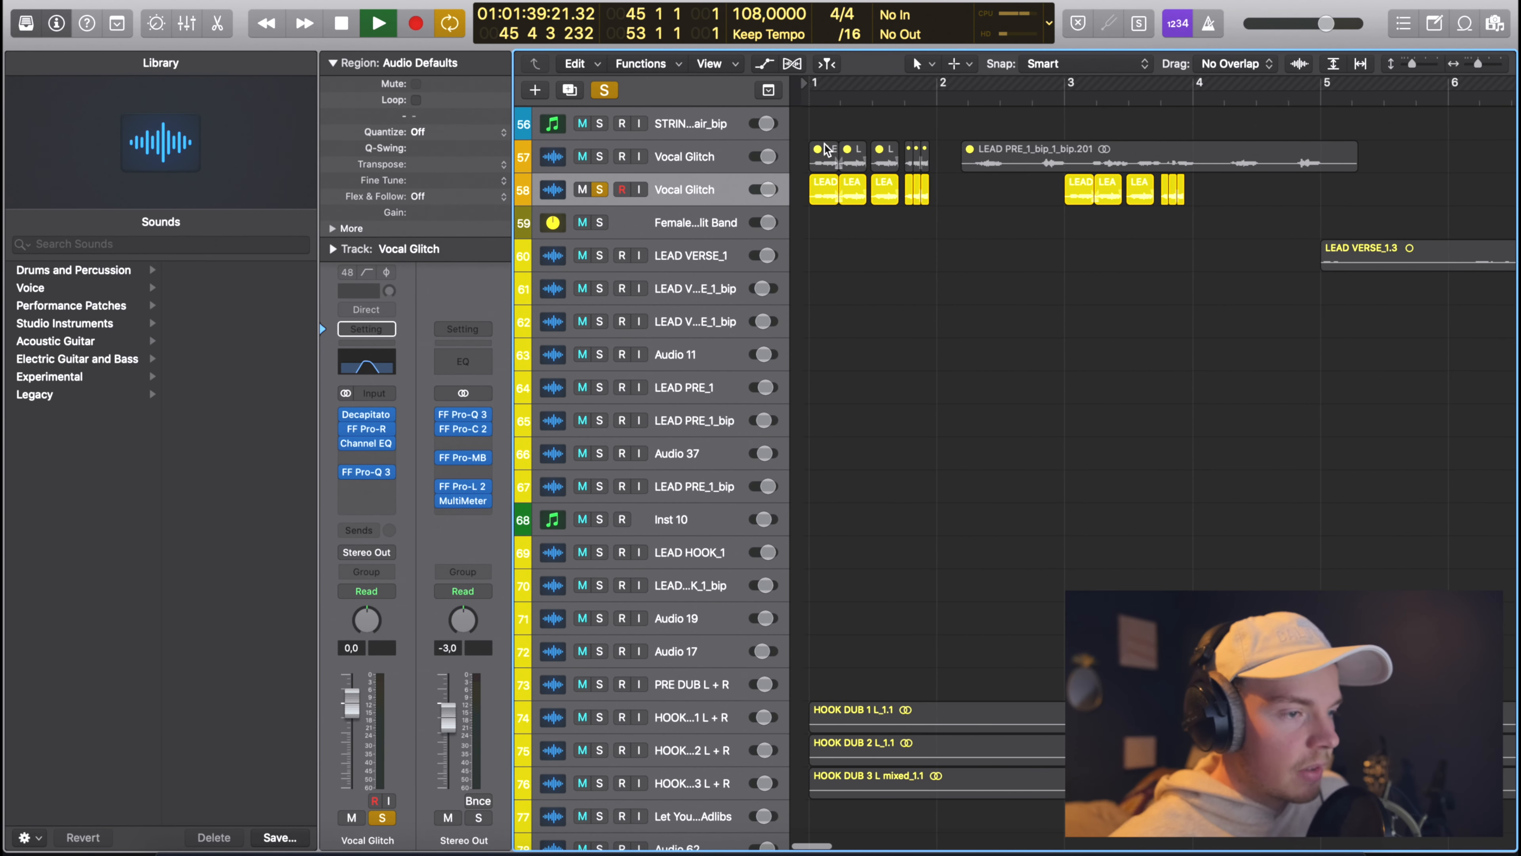
{"action": "left_click_drag", "start_coordinate": [803, 84], "coordinate": [1292, 87]}
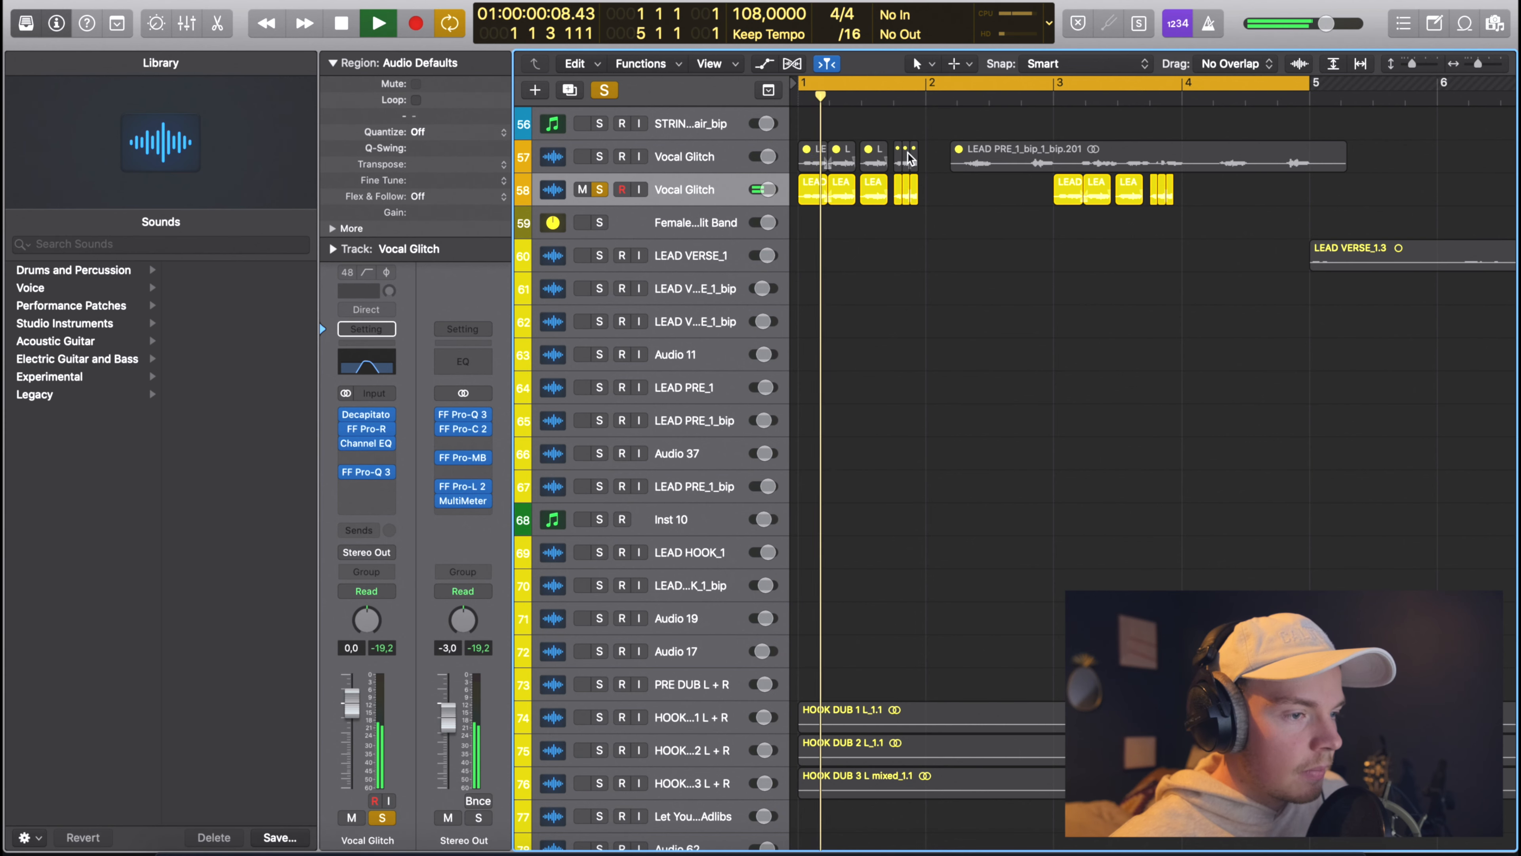
{"action": "key", "text": "super+Left"}
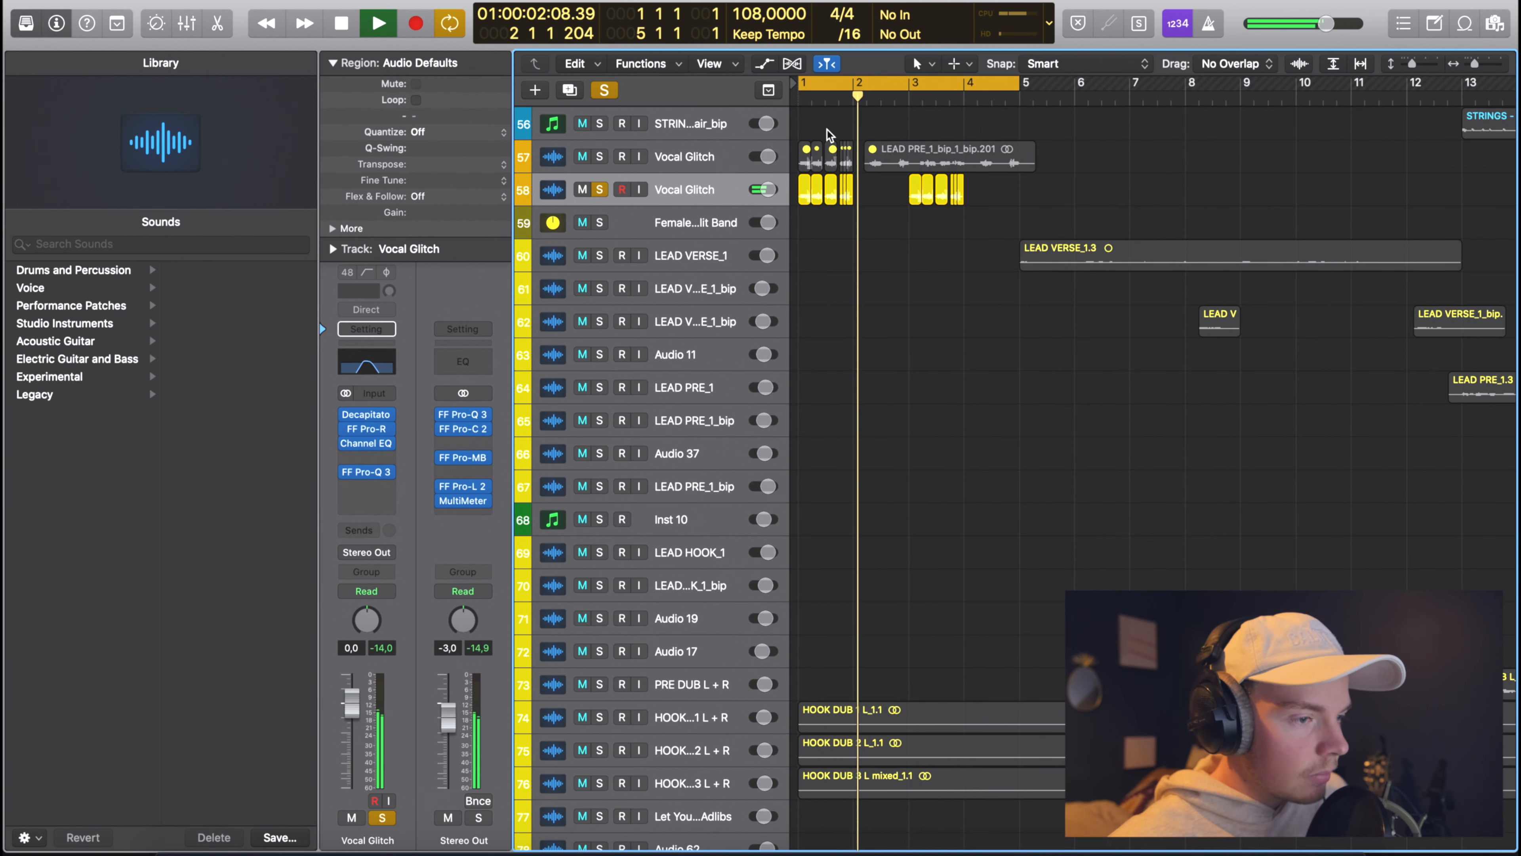
{"action": "key", "text": "space"}
Clear the lower Vocal Glitch track's solo, then select the upper Vocal Glitch track, track 57, leaving its regions deselected.
{"action": "left_click", "coordinate": [598, 192]}
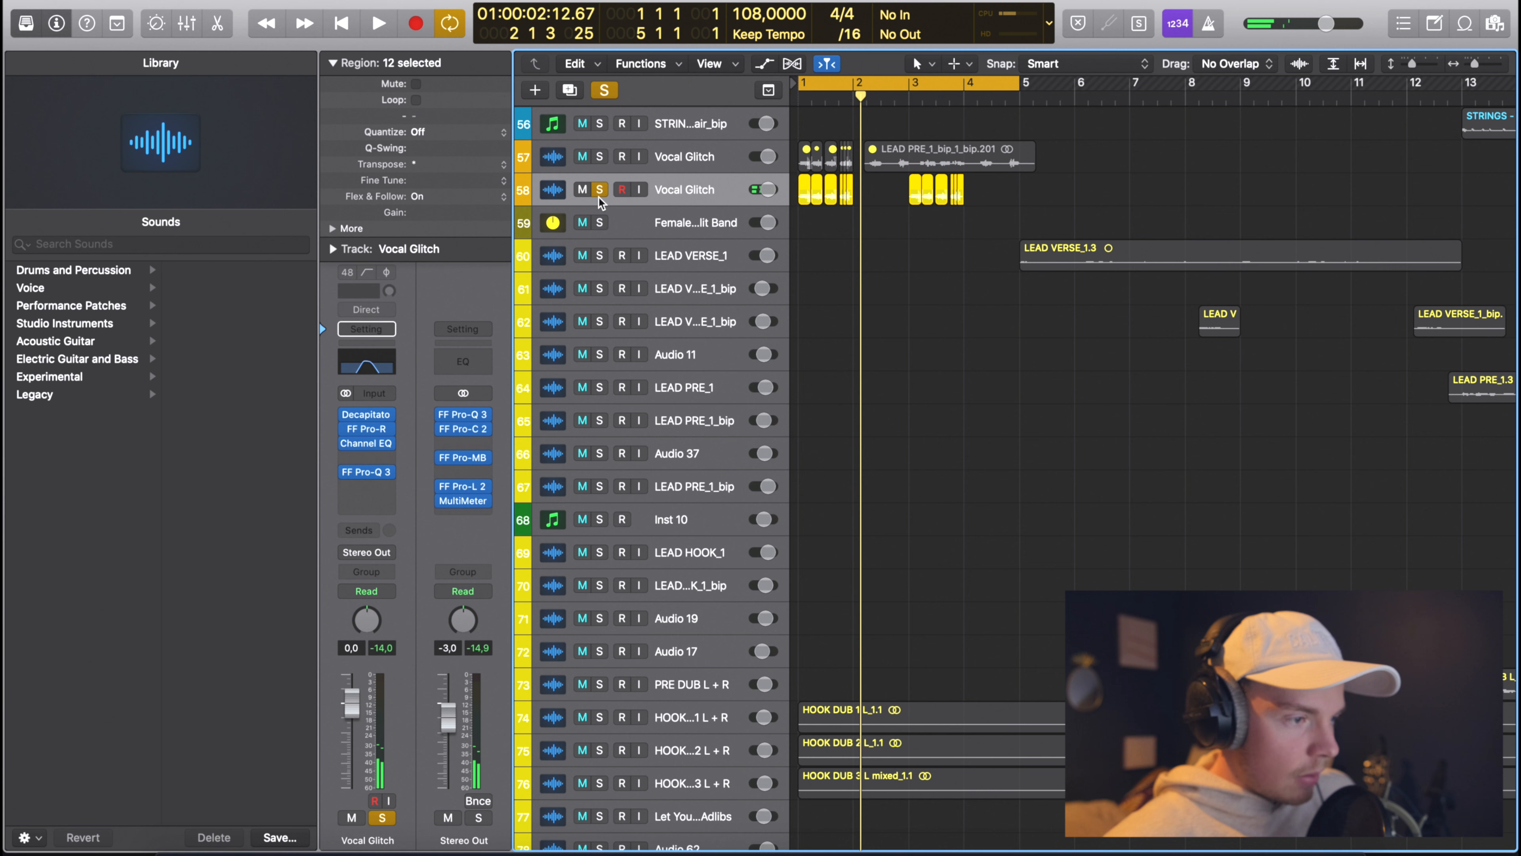
{"action": "left_click", "coordinate": [700, 144]}
{"action": "key", "text": "ctrl+m"}
{"action": "scroll", "coordinate": [1060, 137], "scroll_direction": "right", "scroll_amount": 1}
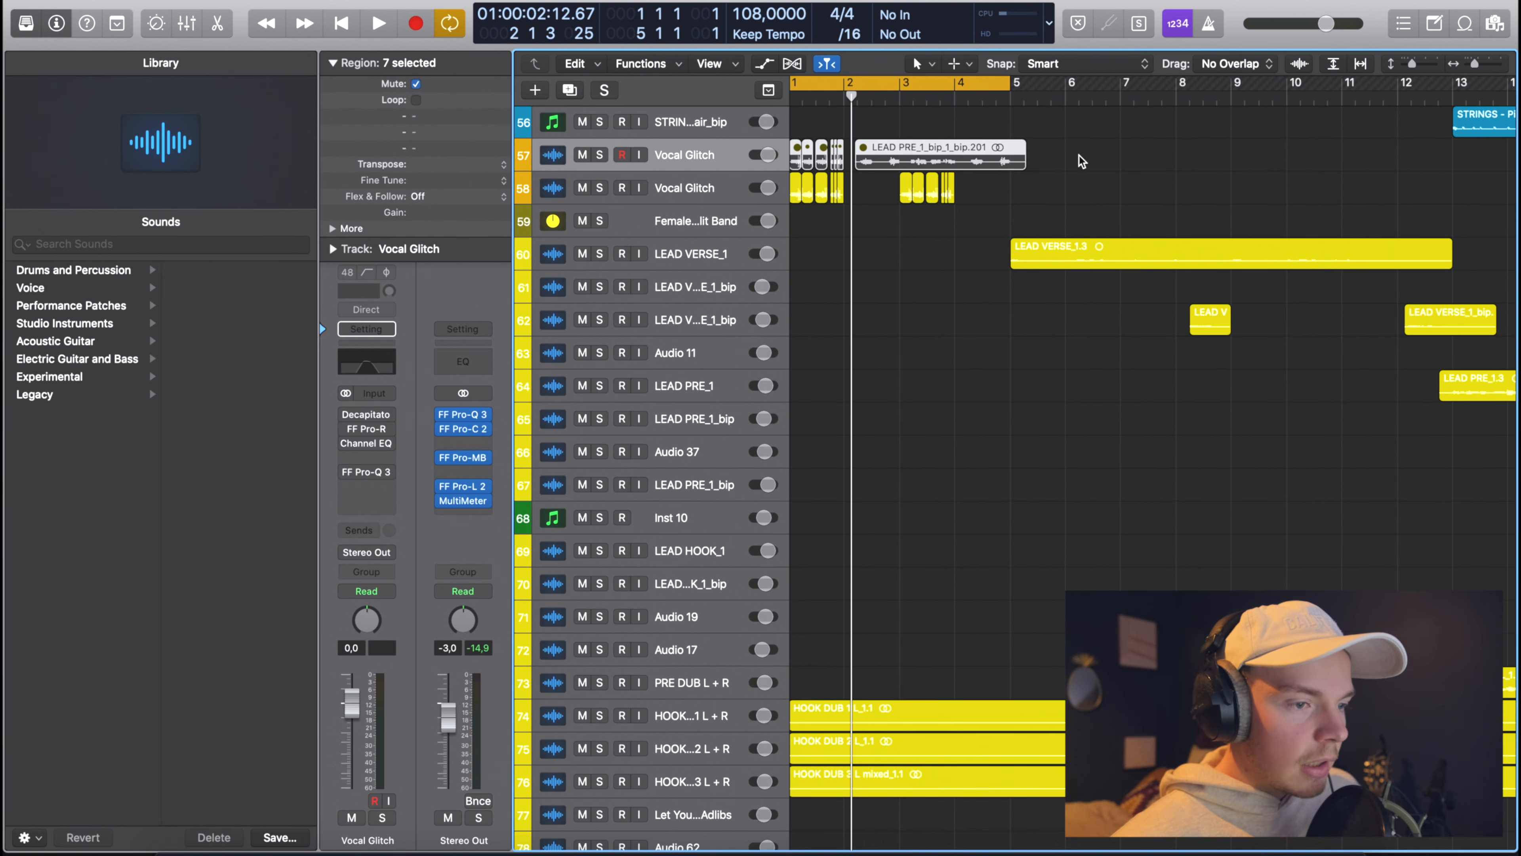
{"action": "left_click", "coordinate": [1061, 135]}
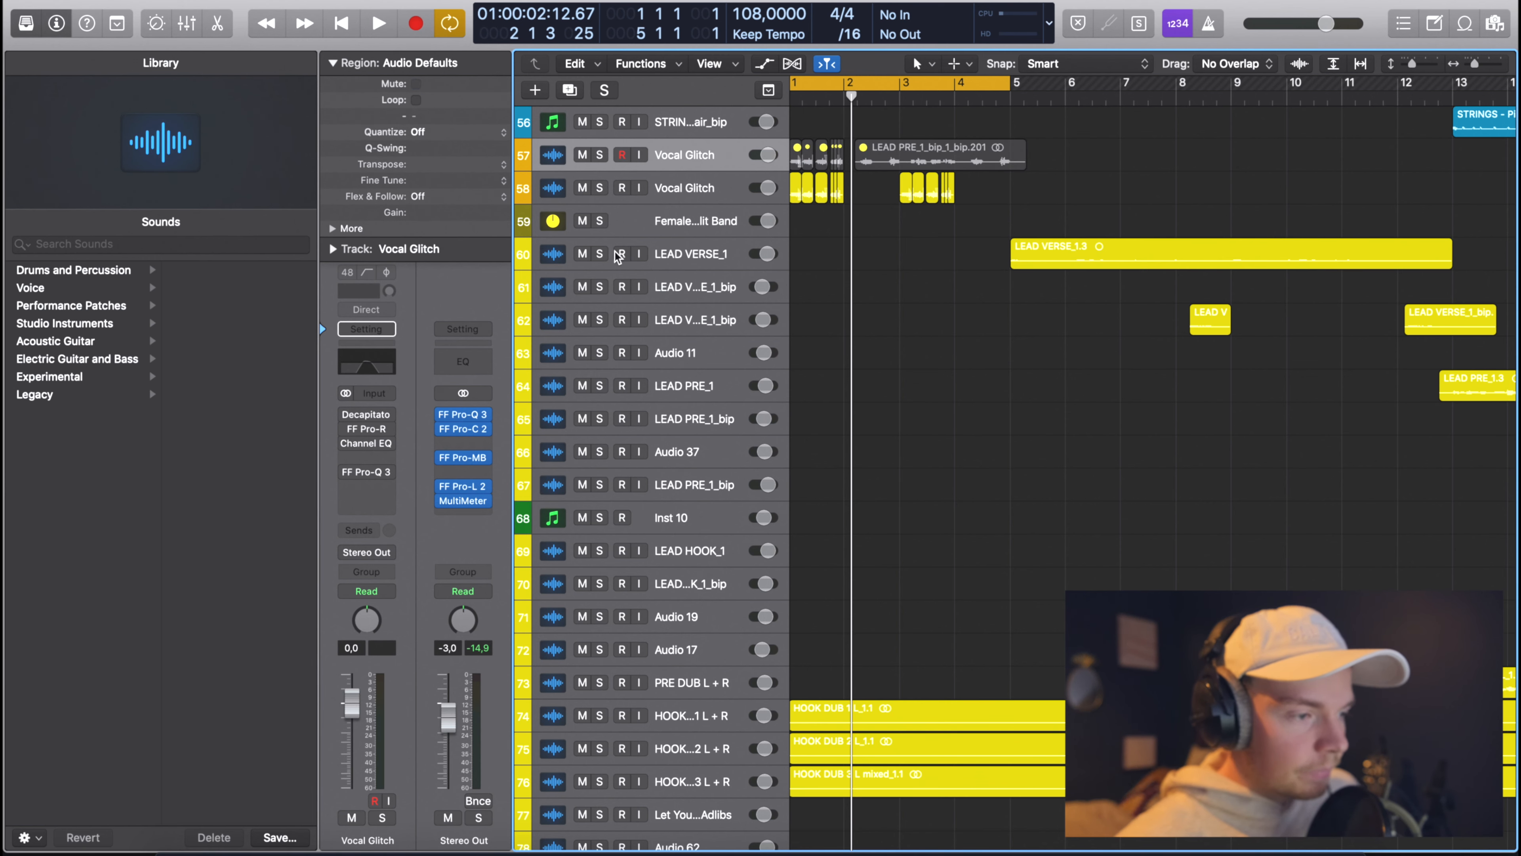
Solo LEAD VERSE_1, play it briefly from about bar 6, and return the playhead to the project start.
{"action": "left_click", "coordinate": [601, 253]}
{"action": "left_click", "coordinate": [1072, 92]}
{"action": "key", "text": "space"}
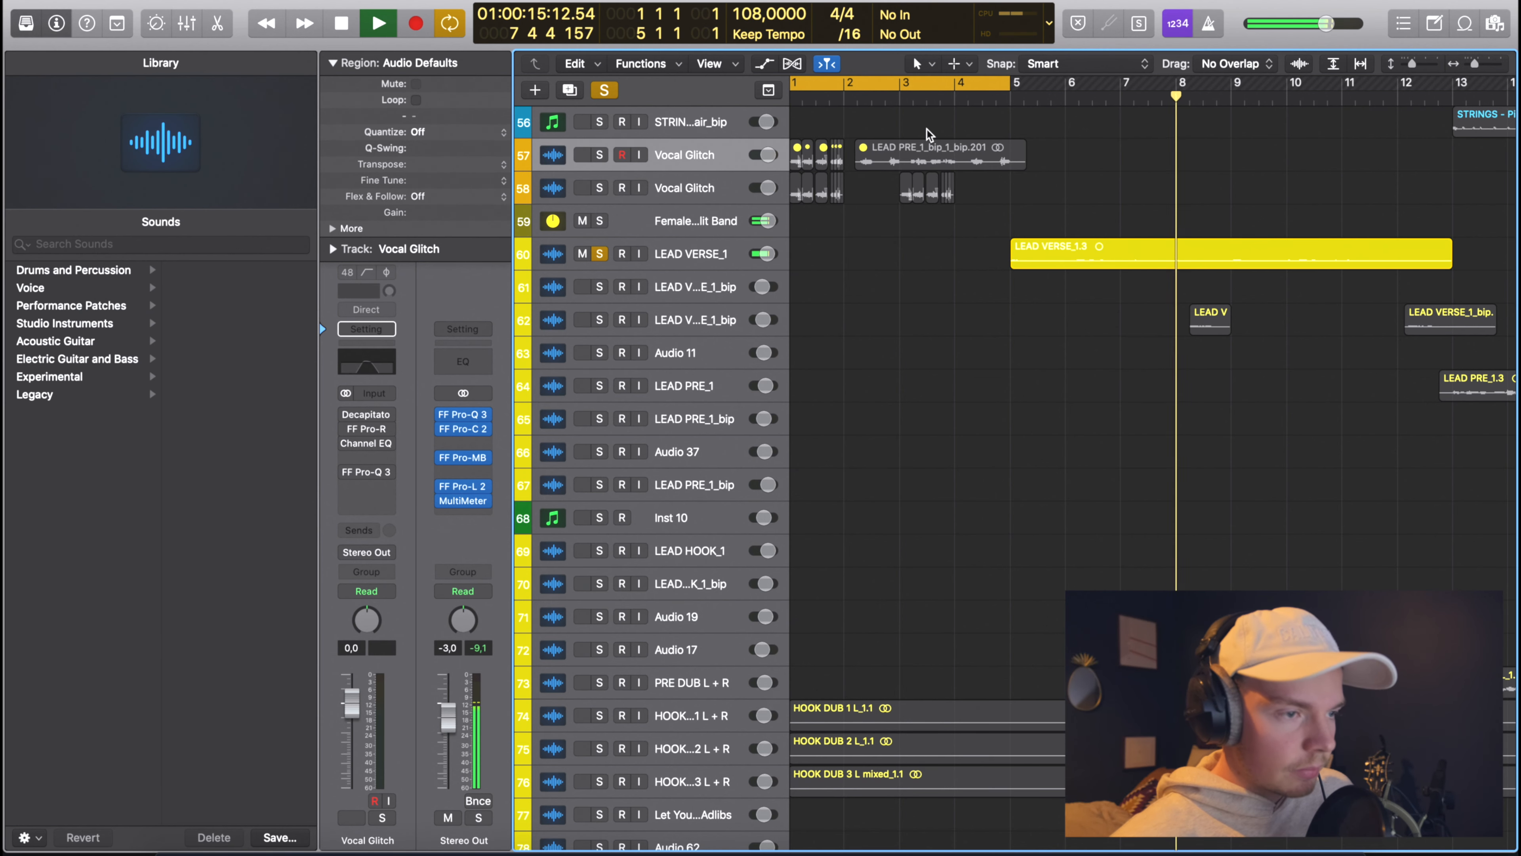
{"action": "key", "text": "space"}
{"action": "key", "text": "Return"}
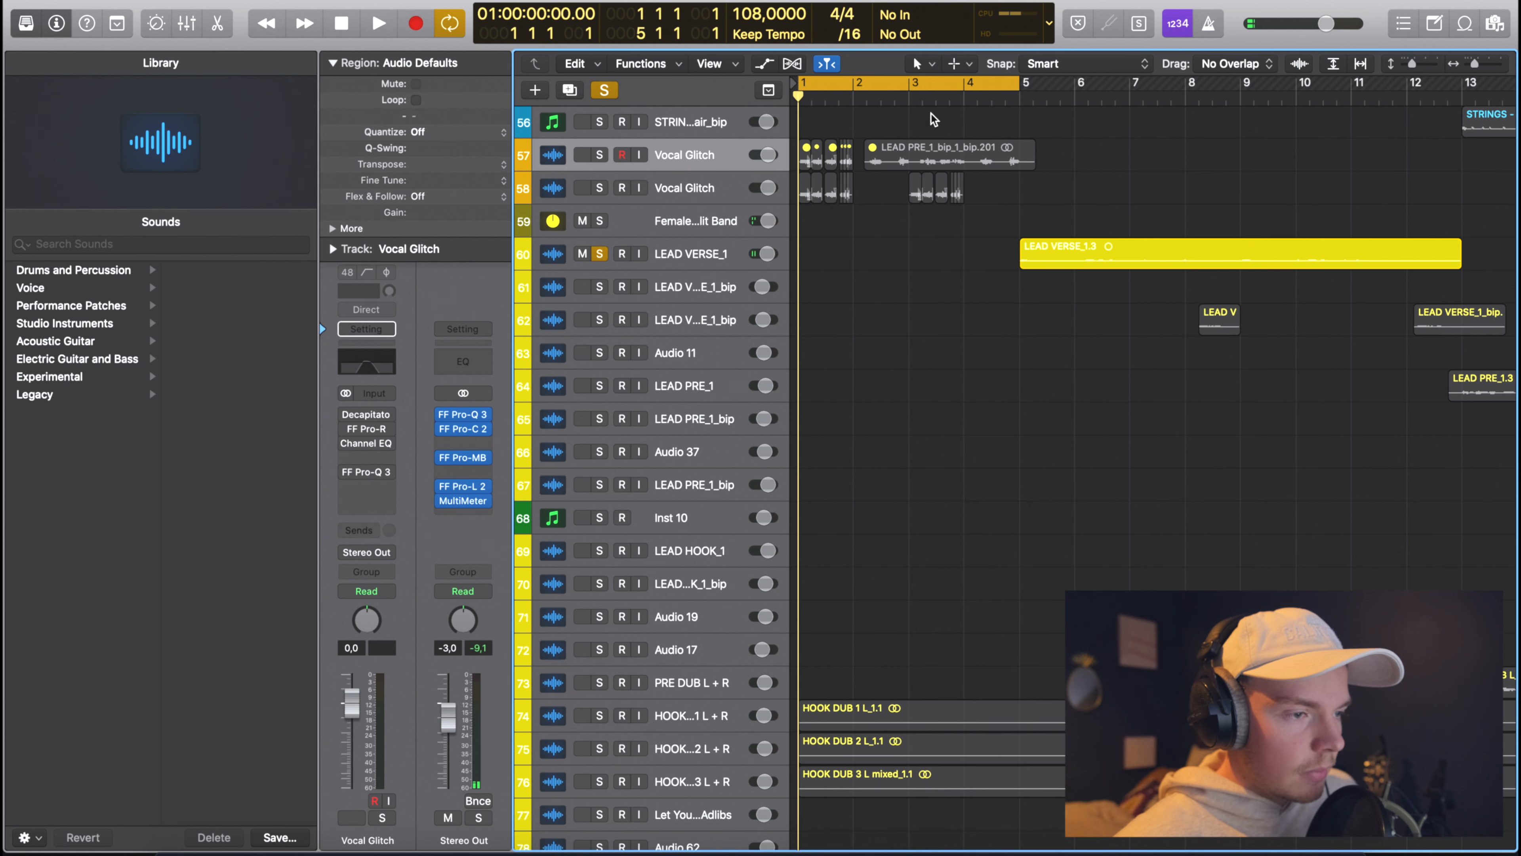
Unmute the long LEAD PRE_1_bip_1_bip.201 region and play it from 2 2 1 with only the upper Vocal Glitch track soloed.
{"action": "left_click", "coordinate": [889, 157]}
{"action": "key", "text": "ctrl+m"}
{"action": "key", "text": "ctrl+m"}
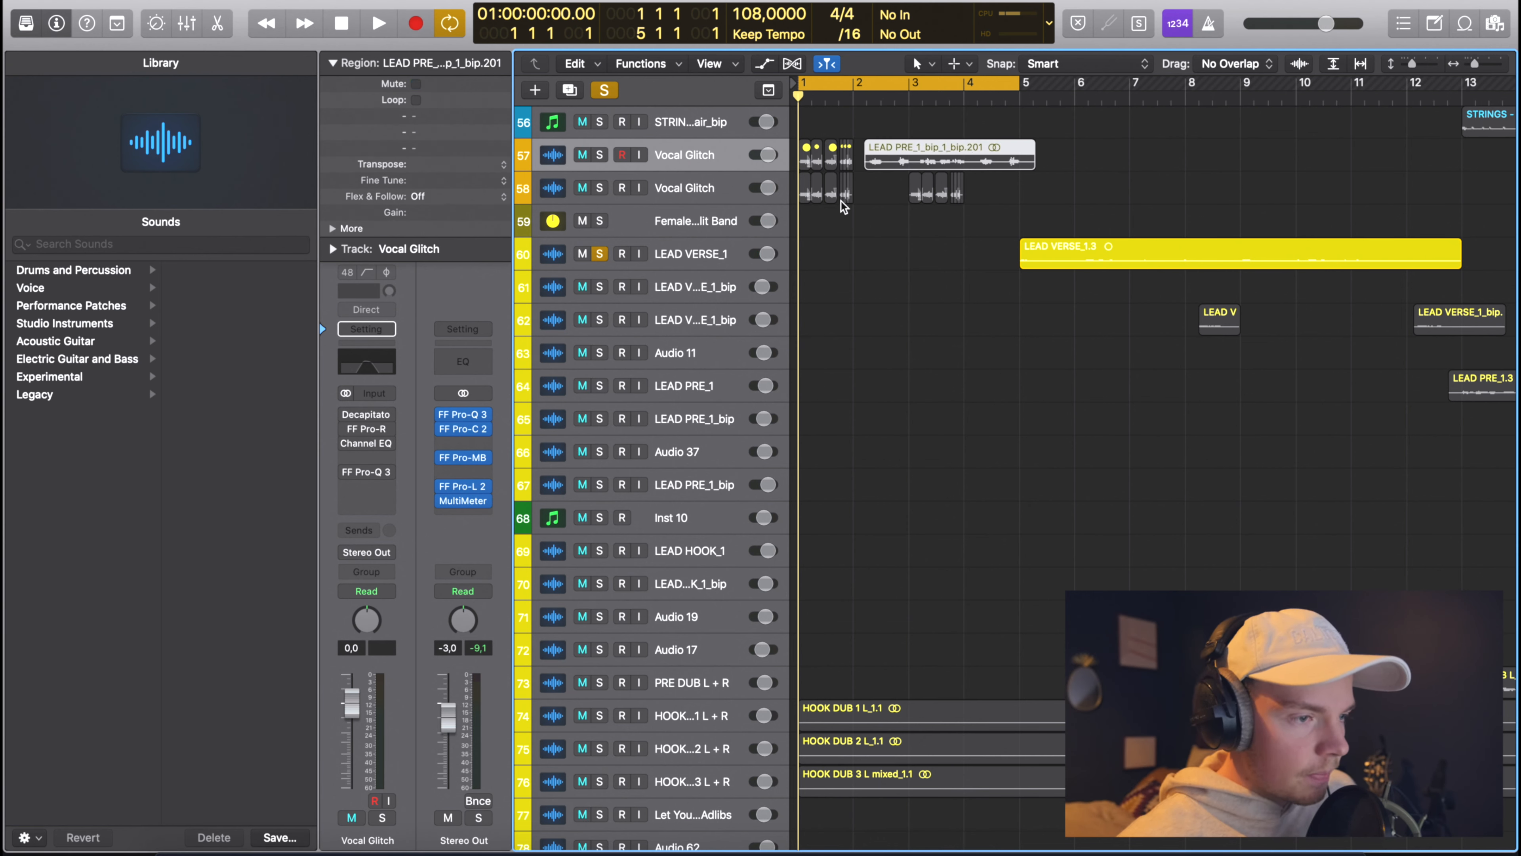
{"action": "left_click", "coordinate": [609, 156]}
{"action": "left_click", "coordinate": [867, 102]}
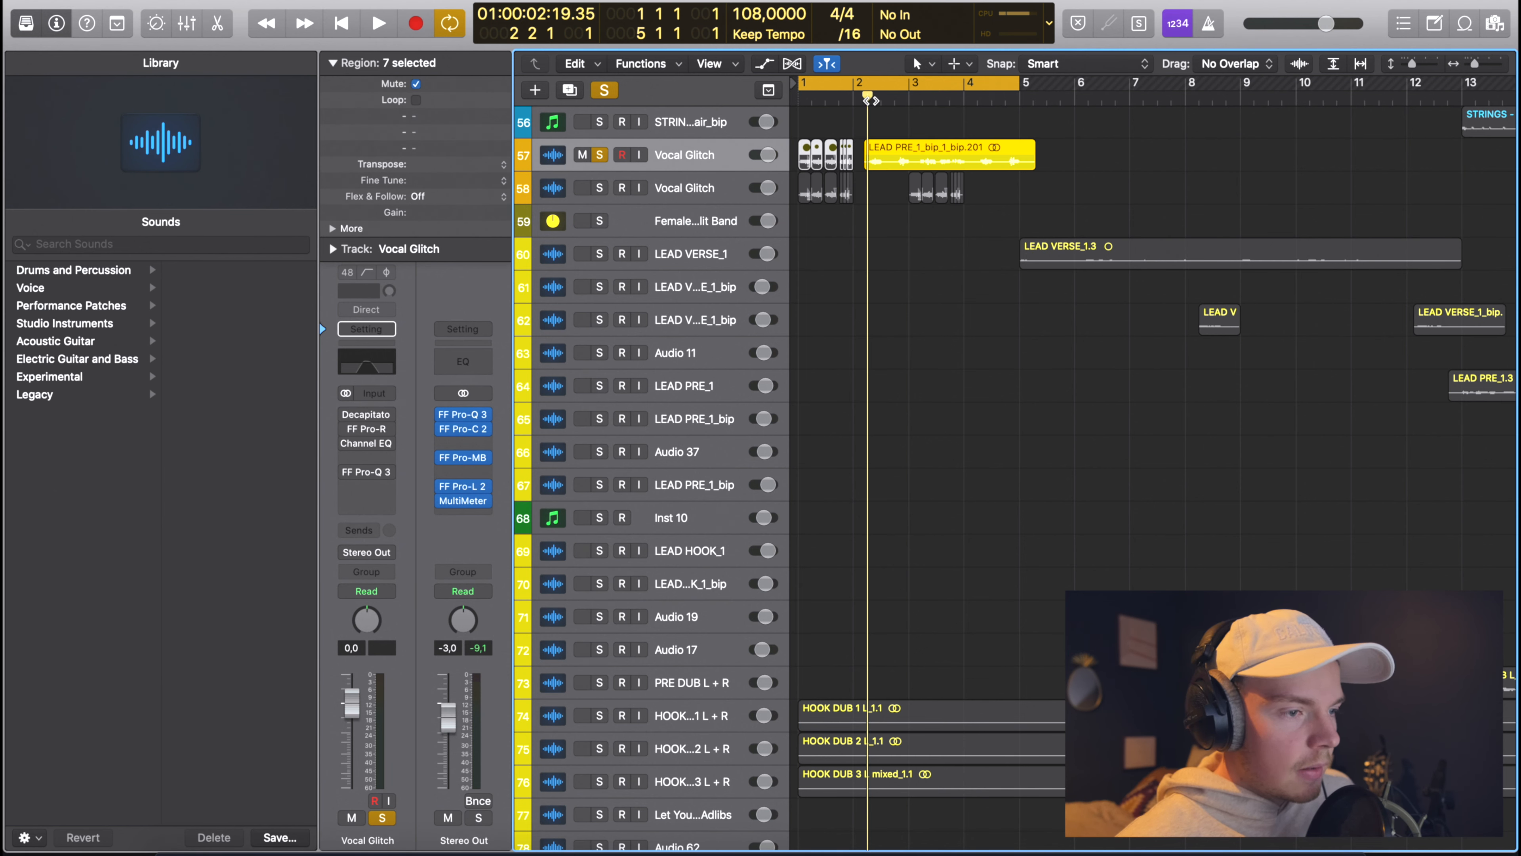
{"action": "key", "text": "space"}
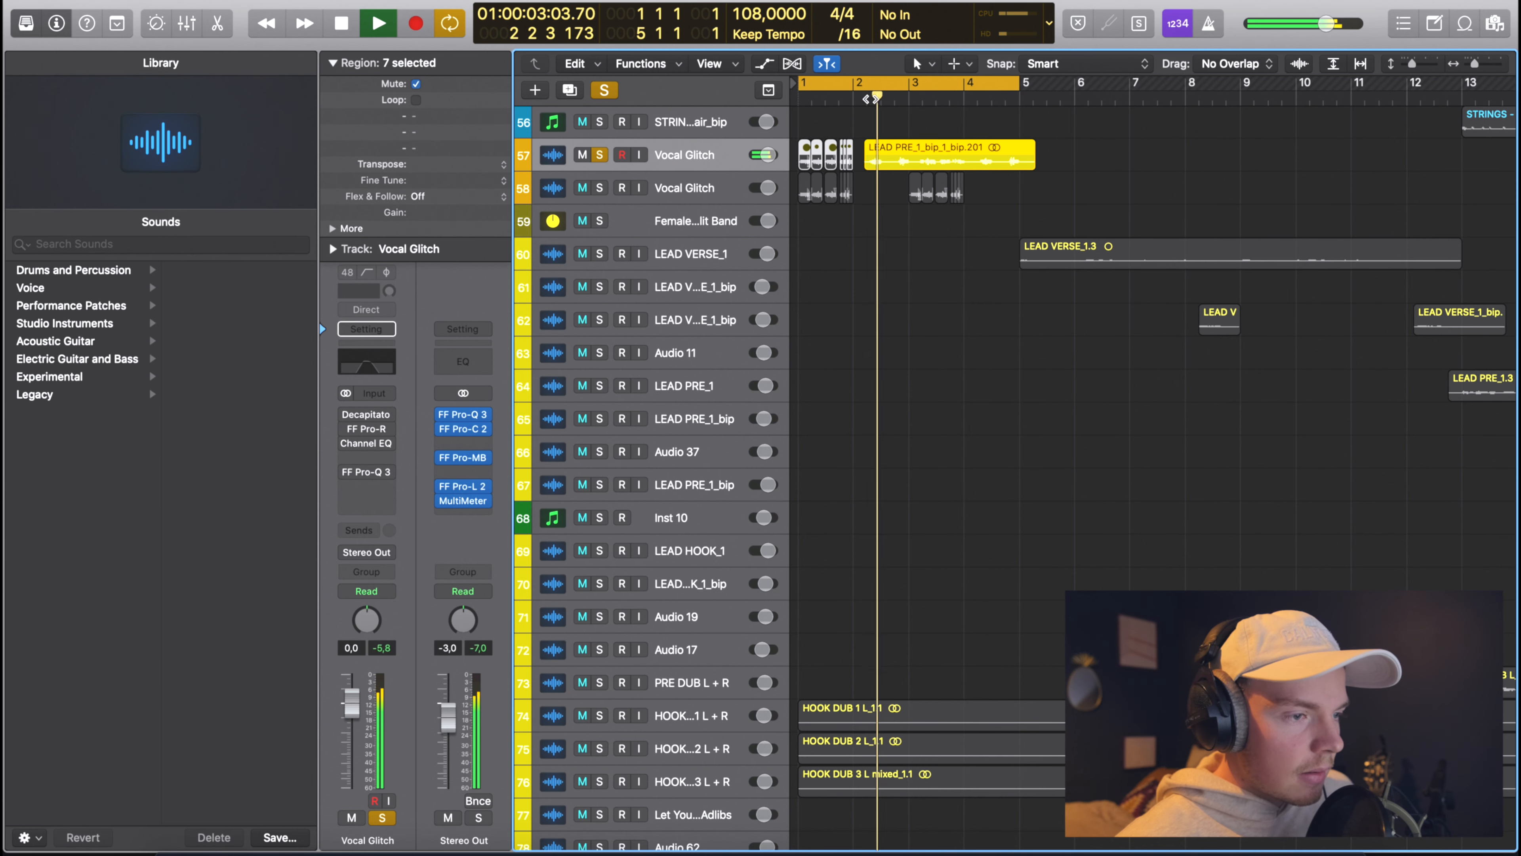
{"action": "key", "text": "space"}
Mute the long LEAD PRE_1_bip_1_bip.201 region and unmute the six chopped regions before it on the upper Vocal Glitch track.
{"action": "left_click", "coordinate": [895, 117]}
{"action": "left_click", "coordinate": [896, 143]}
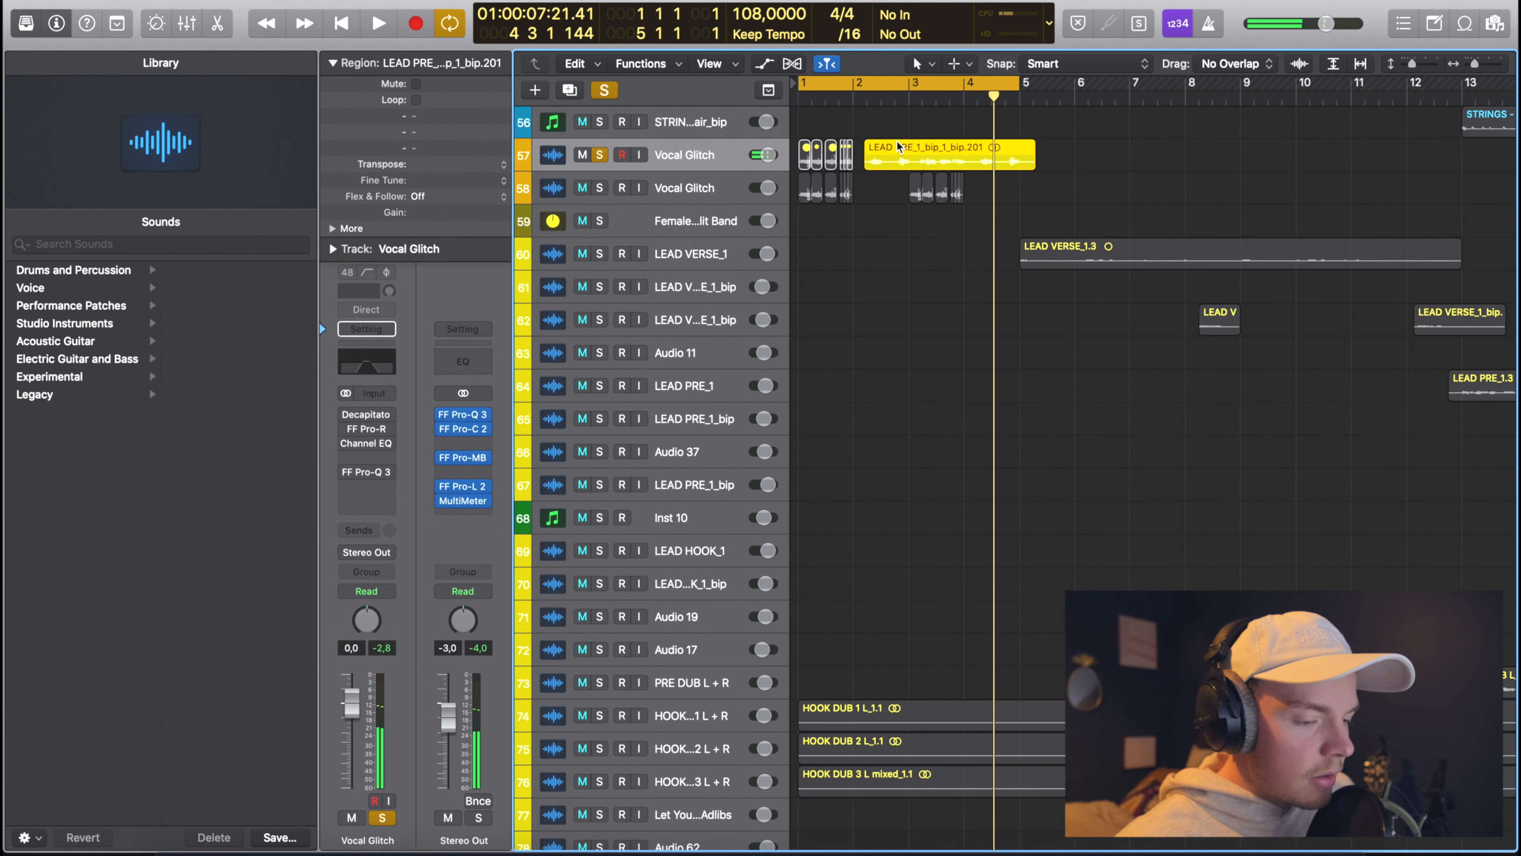
{"action": "left_click", "coordinate": [856, 124]}
{"action": "left_click_drag", "start_coordinate": [853, 125], "coordinate": [804, 149]}
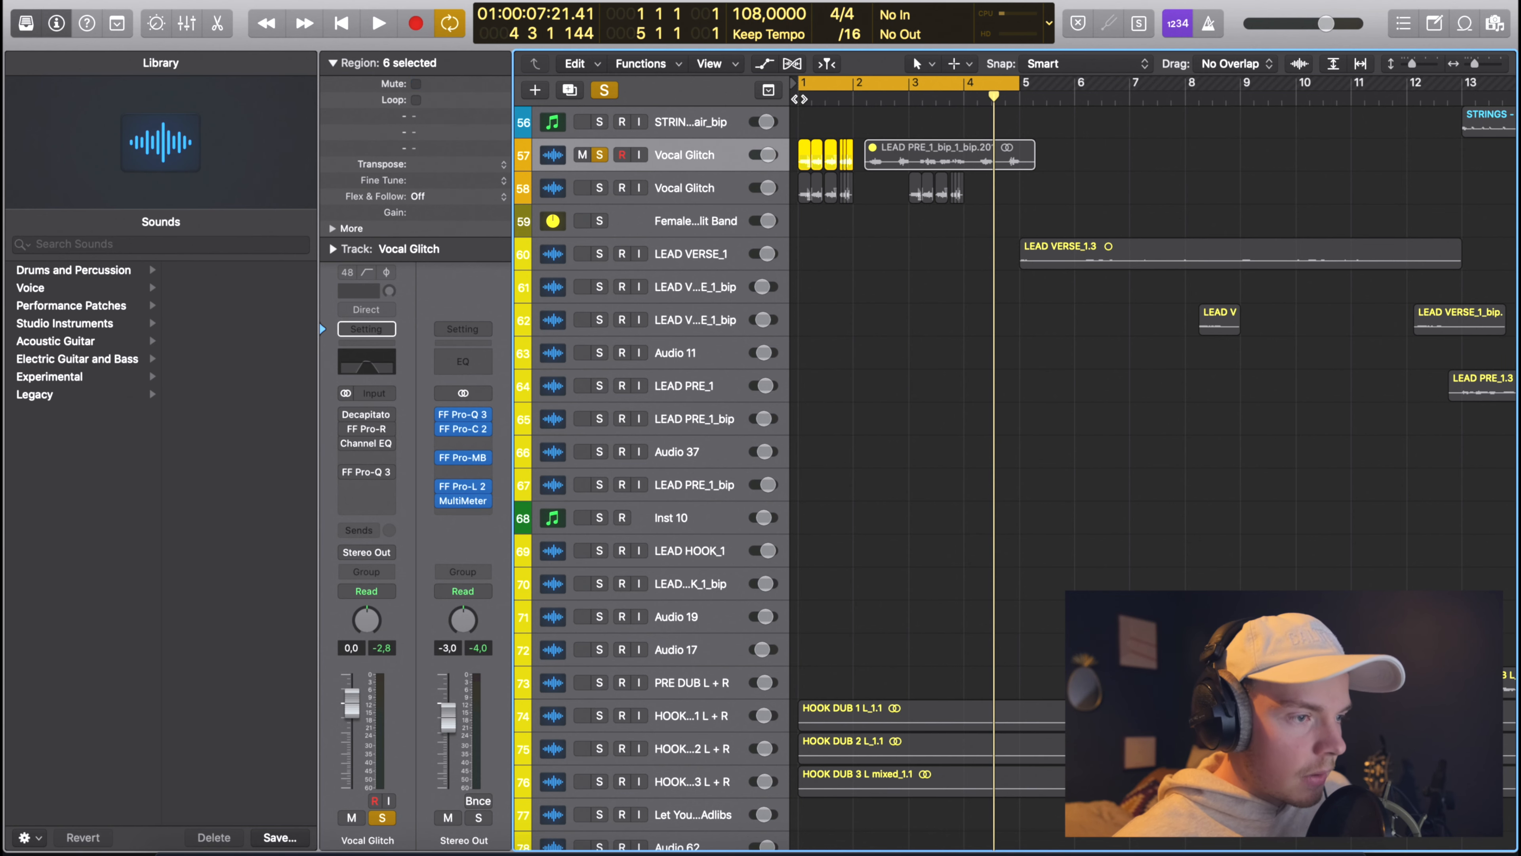
Play the six chopped regions on the upper Vocal Glitch track from bar 1 and mute them again.
{"action": "left_click", "coordinate": [799, 96]}
{"action": "key", "text": "space"}
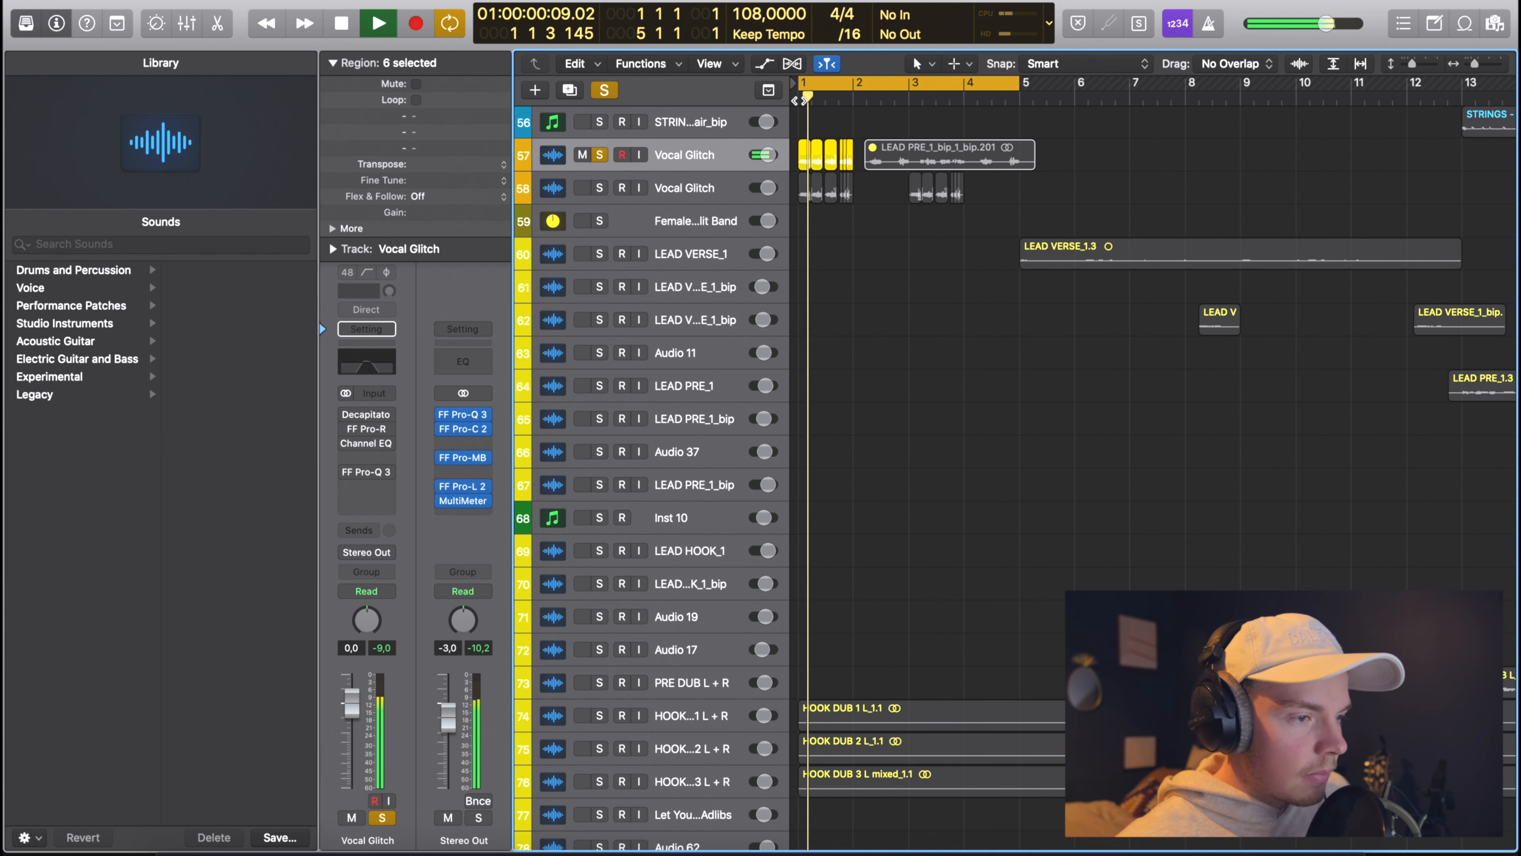
{"action": "left_click", "coordinate": [812, 124]}
{"action": "key", "text": "super+Right"}
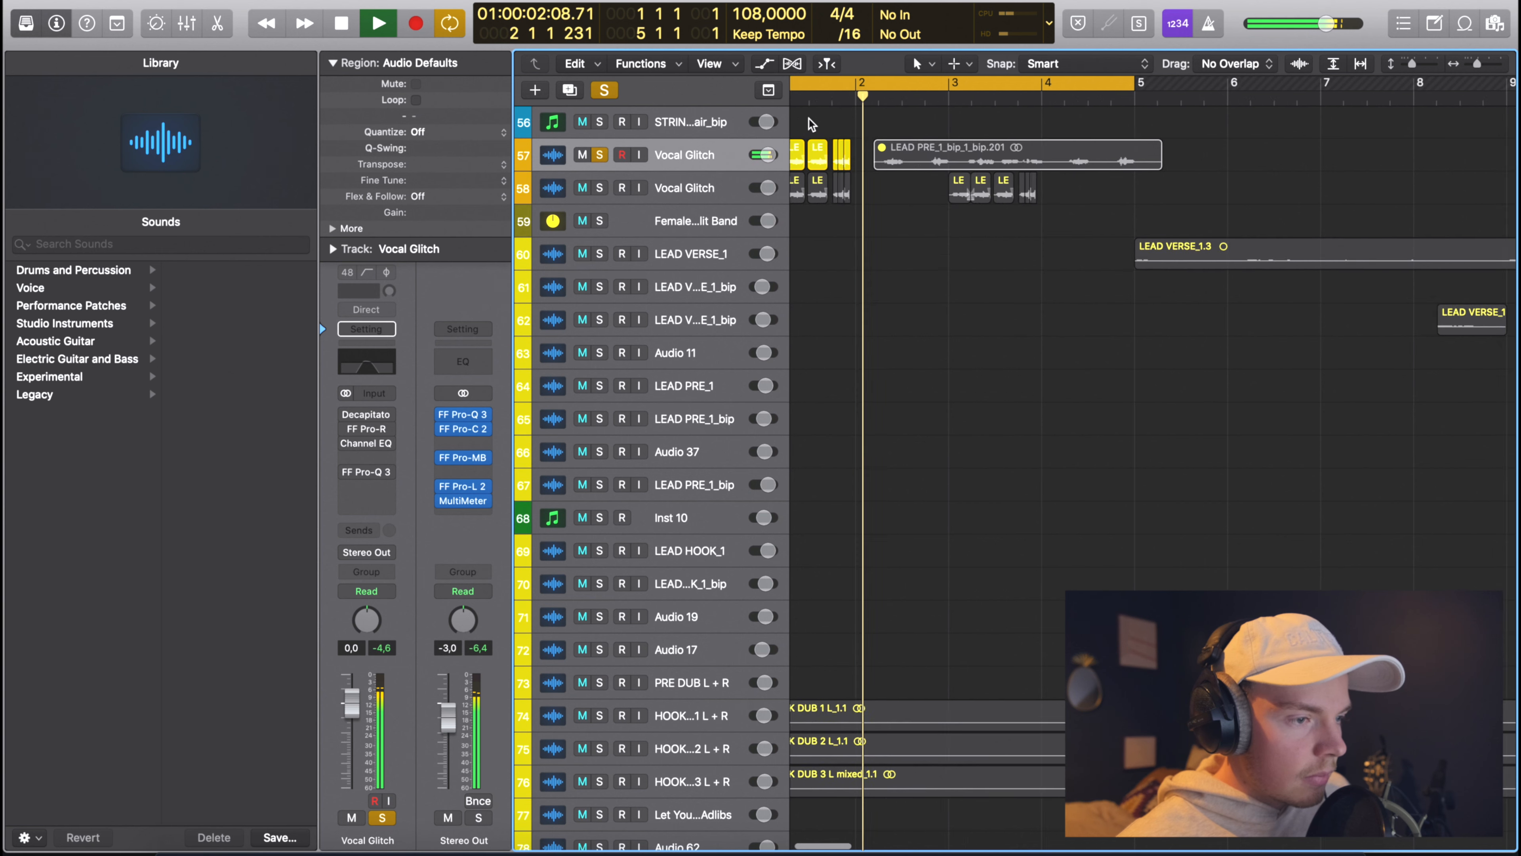
{"action": "key", "text": "space"}
{"action": "left_click_drag", "start_coordinate": [818, 144], "coordinate": [808, 157]}
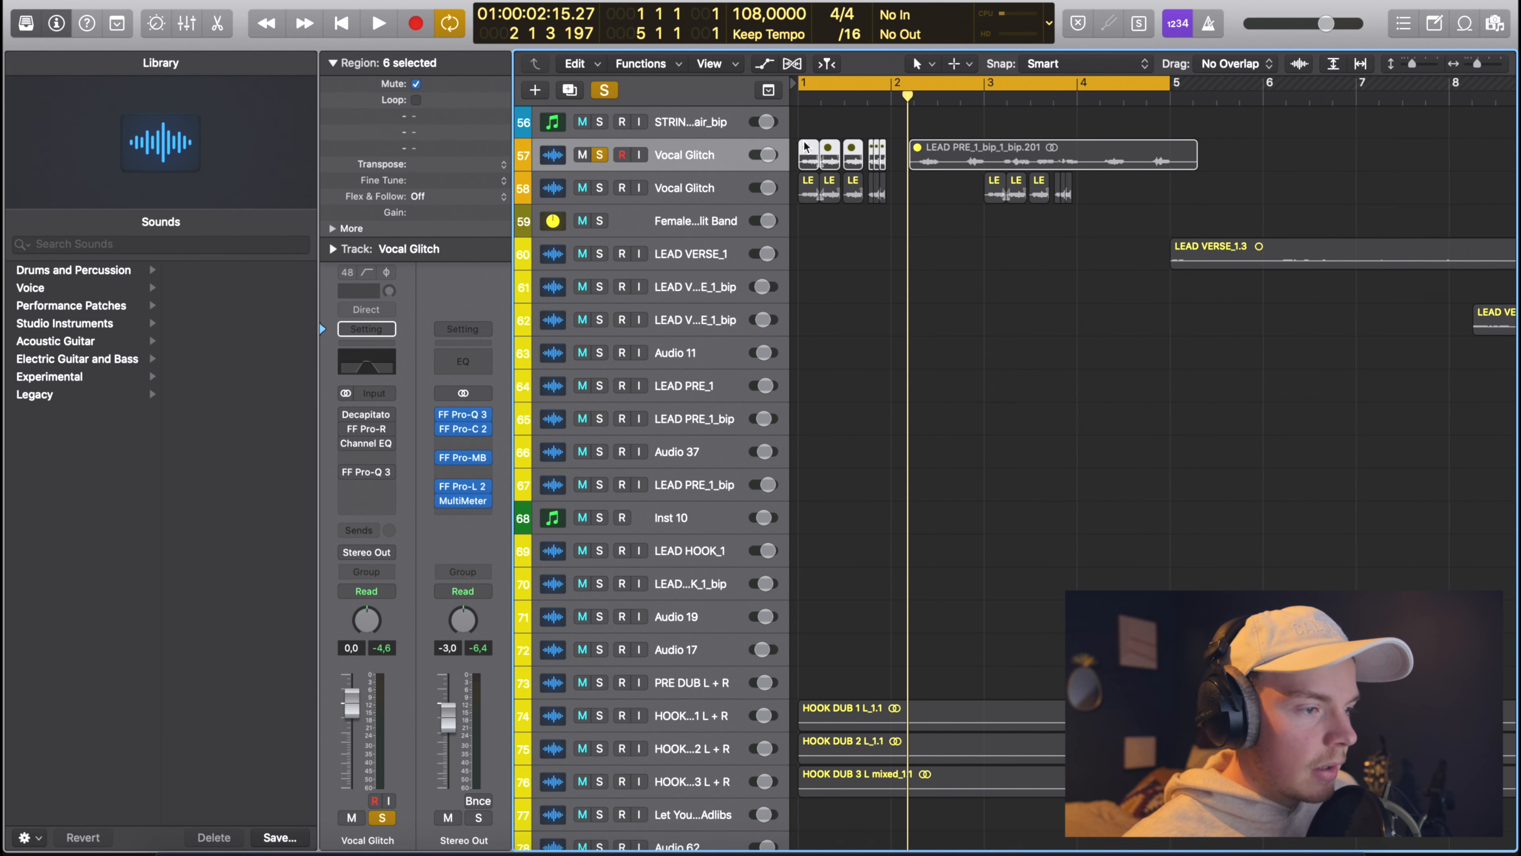
Select the lower Vocal Glitch track with its regions, examine their Transpose and Flex & Follow settings, and deselect the regions.
{"action": "left_click", "coordinate": [692, 216]}
{"action": "left_click", "coordinate": [692, 187]}
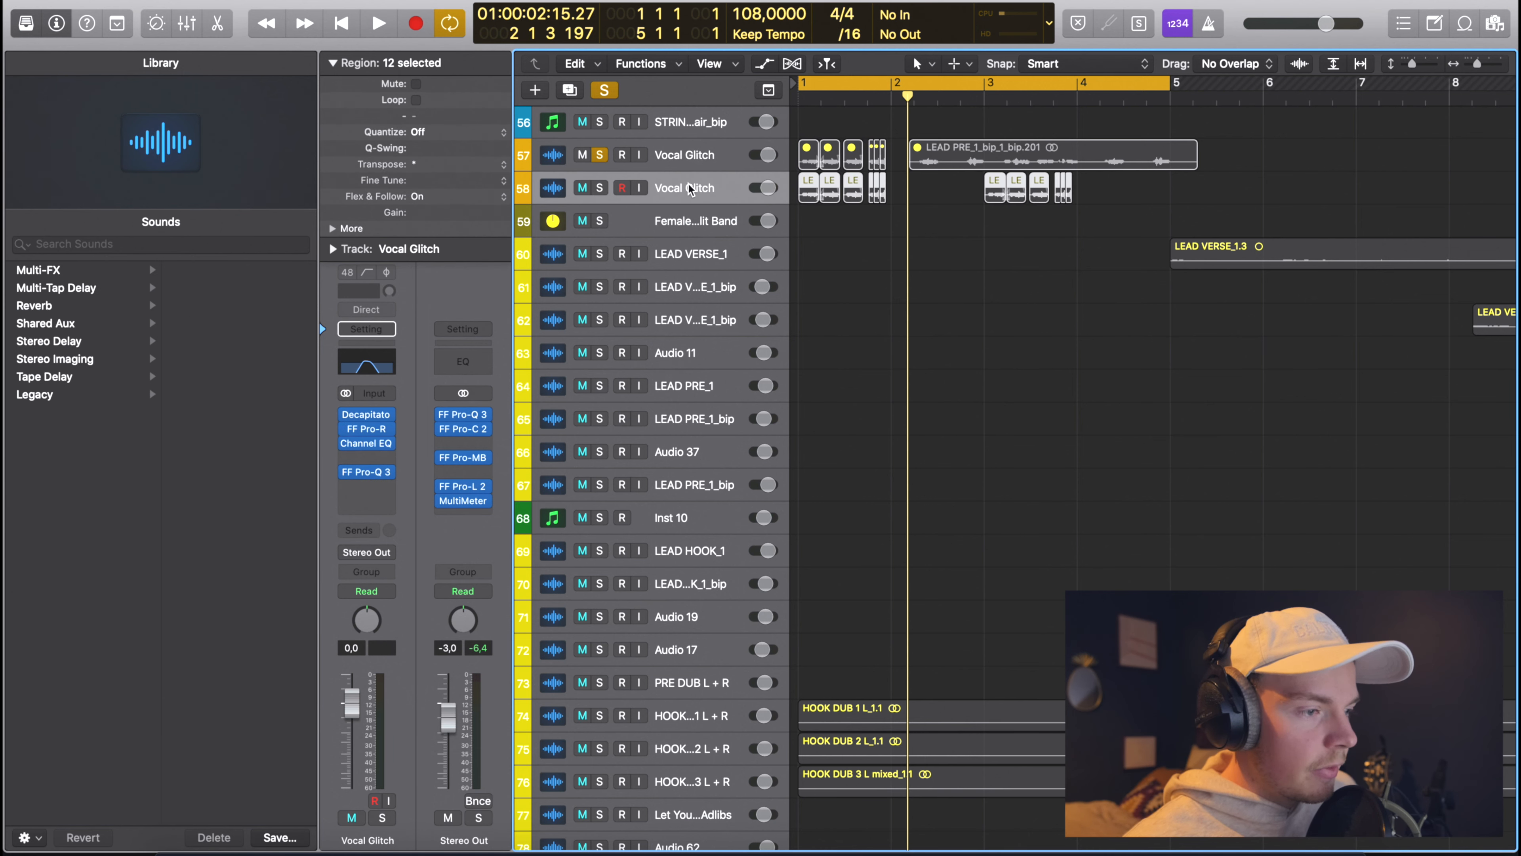
{"action": "left_click", "coordinate": [893, 201]}
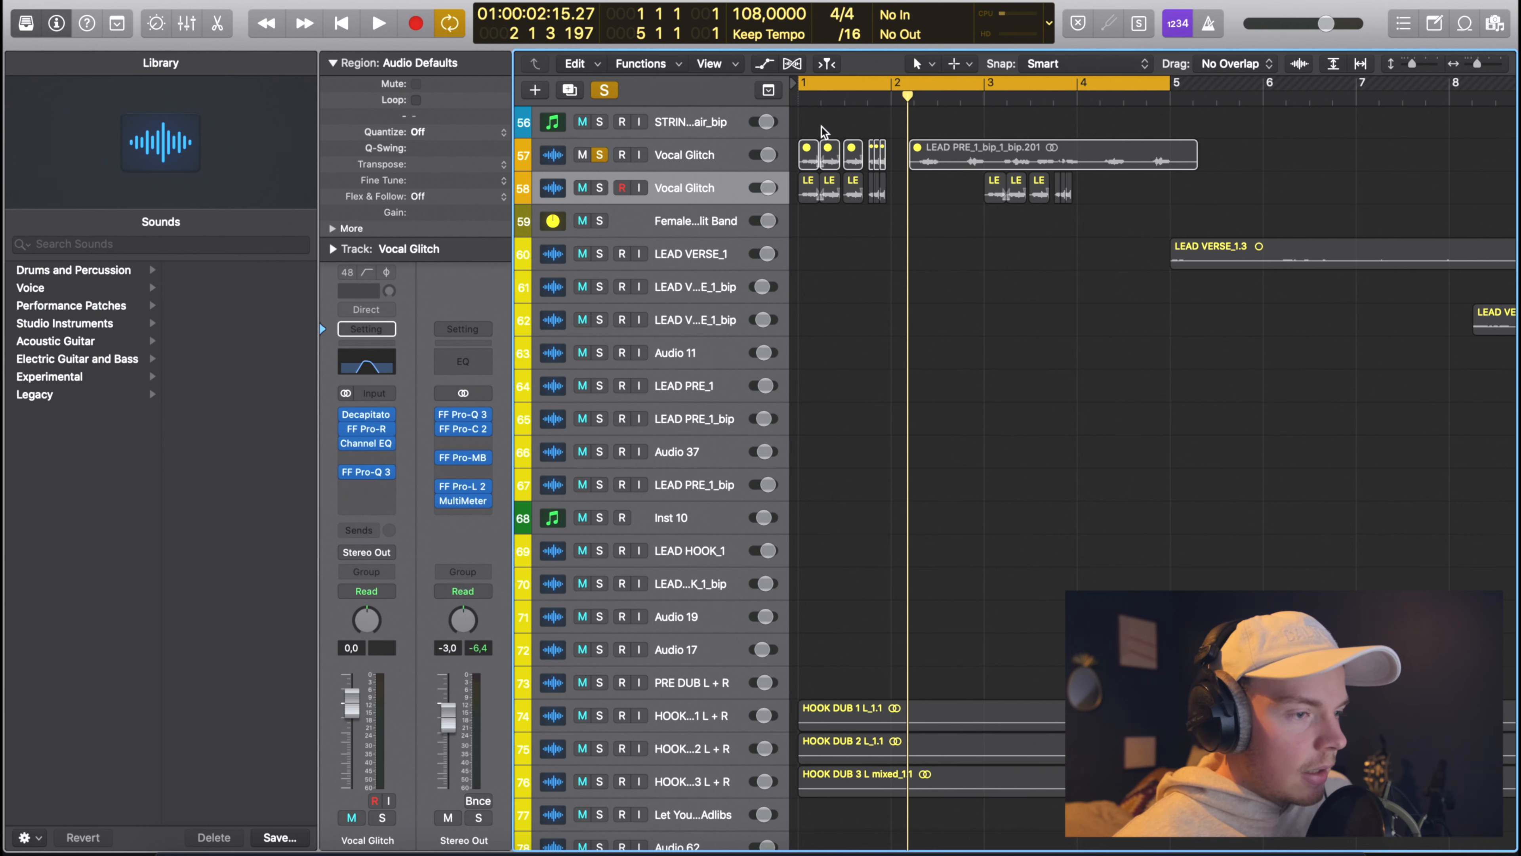
{"action": "left_click", "coordinate": [713, 187]}
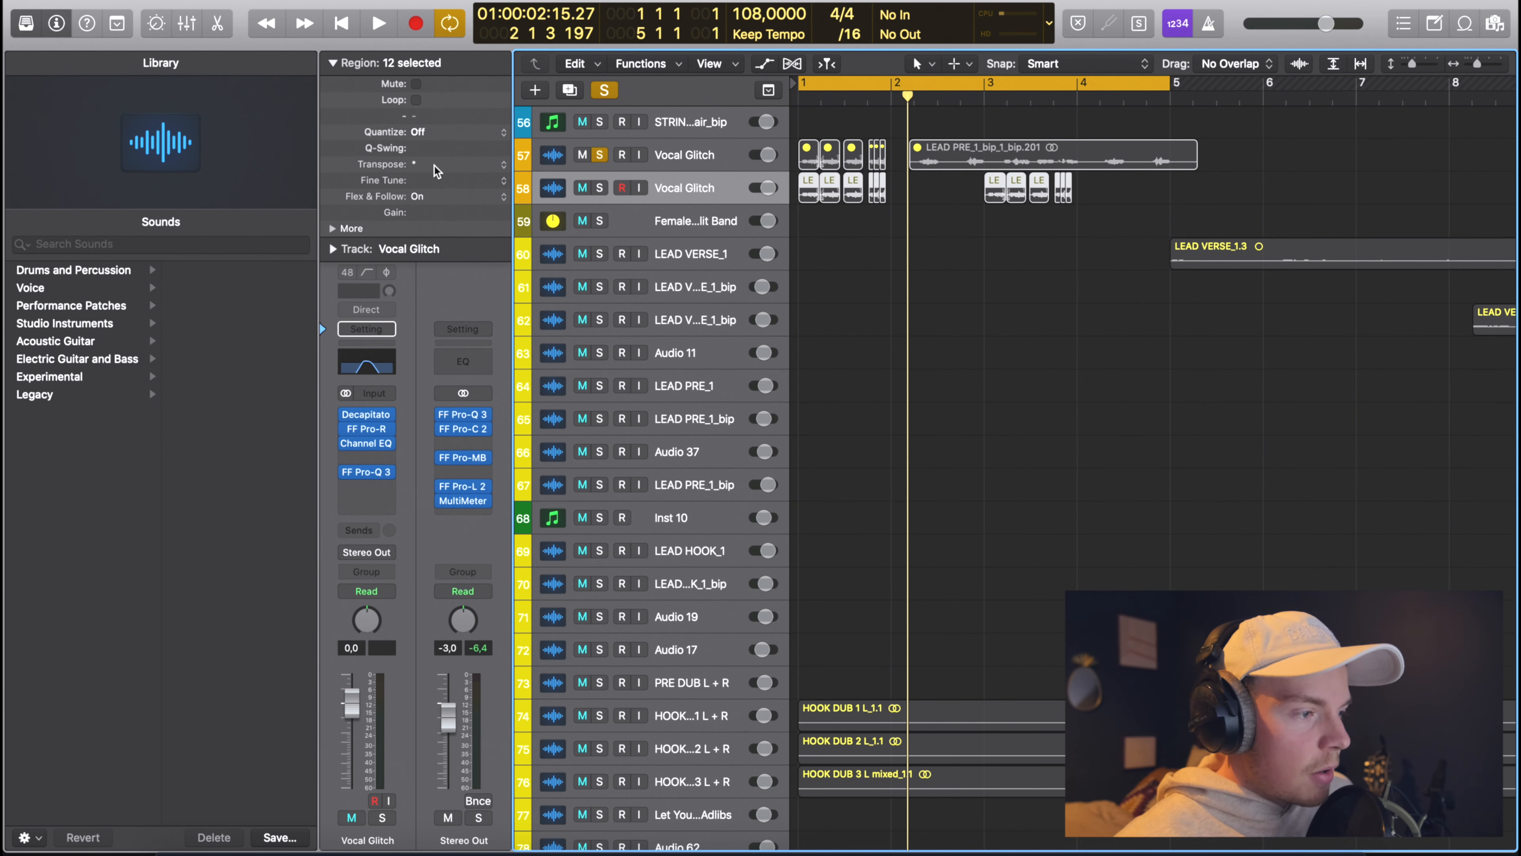
{"action": "left_click", "coordinate": [866, 123]}
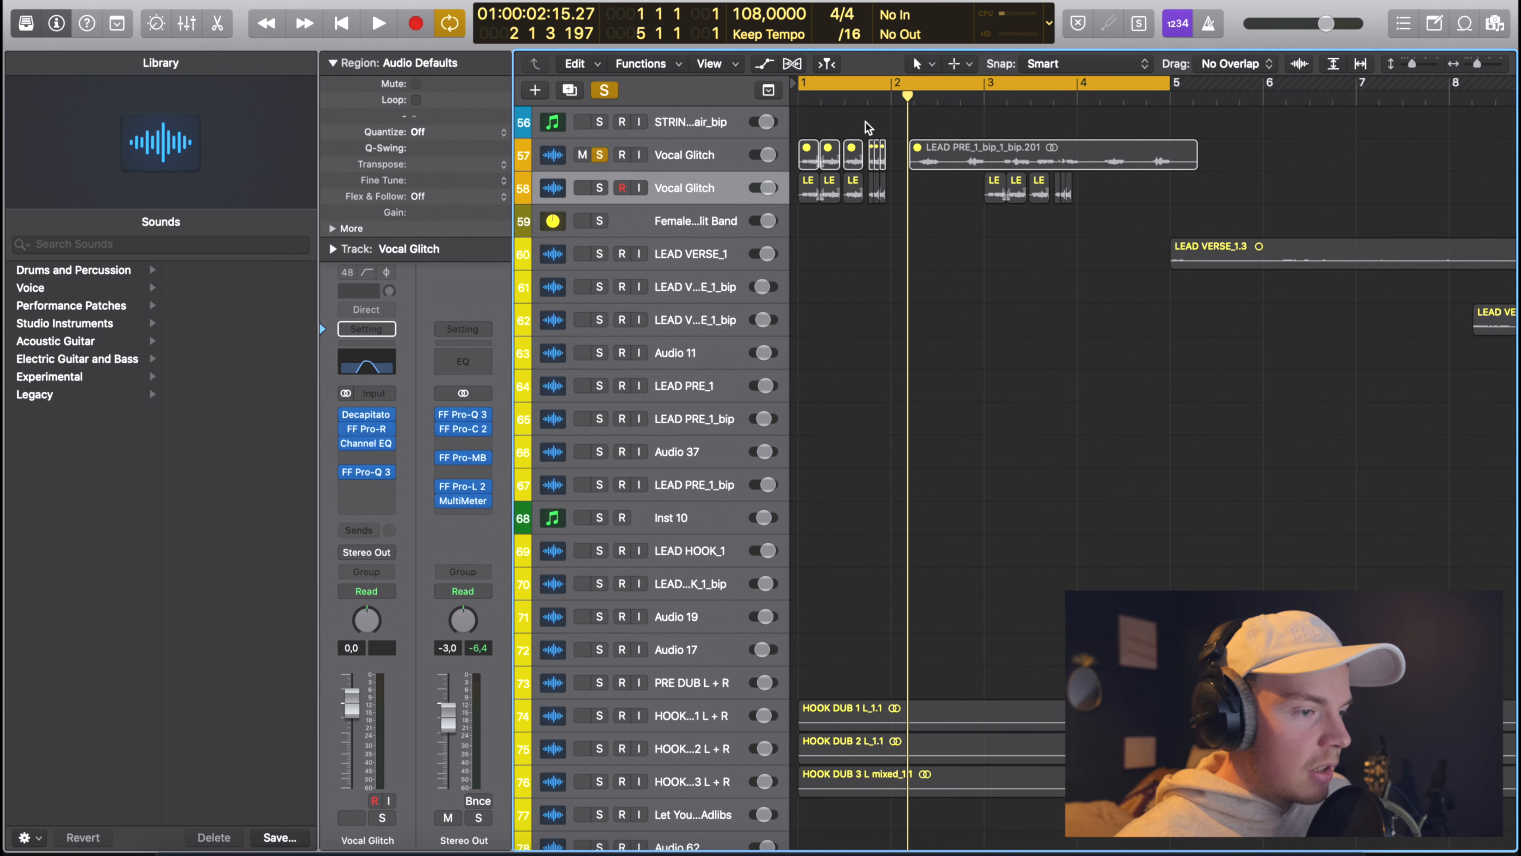
Move the solo to the lower Vocal Glitch track and play its chopped regions from bar 1 with the track's effects bypassed.
{"action": "left_click", "coordinate": [600, 189]}
{"action": "left_click", "coordinate": [602, 155]}
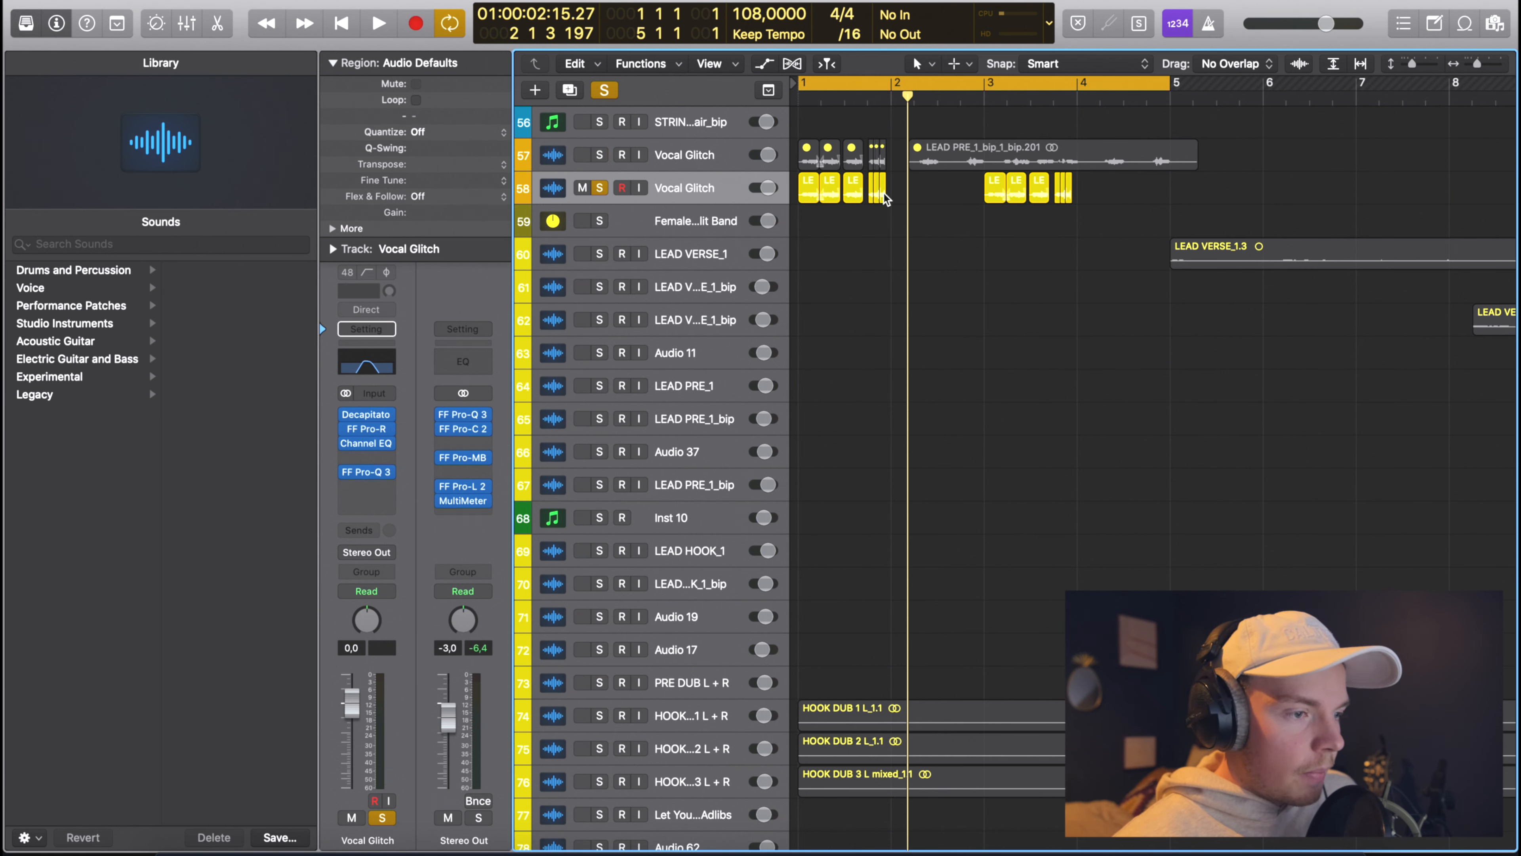
{"action": "left_click_drag", "start_coordinate": [884, 194], "coordinate": [799, 299]}
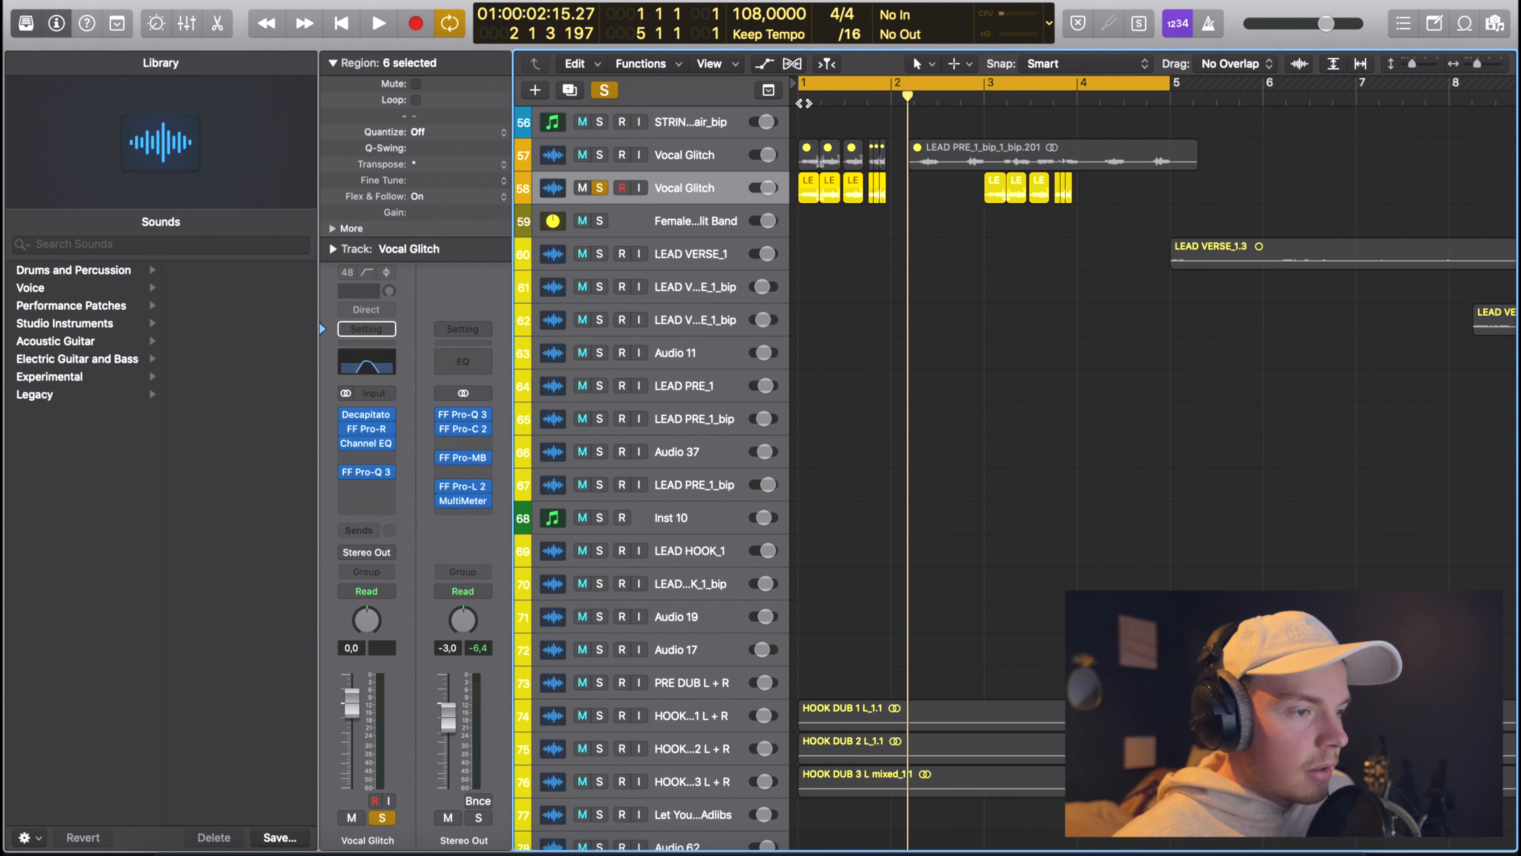
{"action": "left_click", "coordinate": [836, 206]}
{"action": "key", "text": "space"}
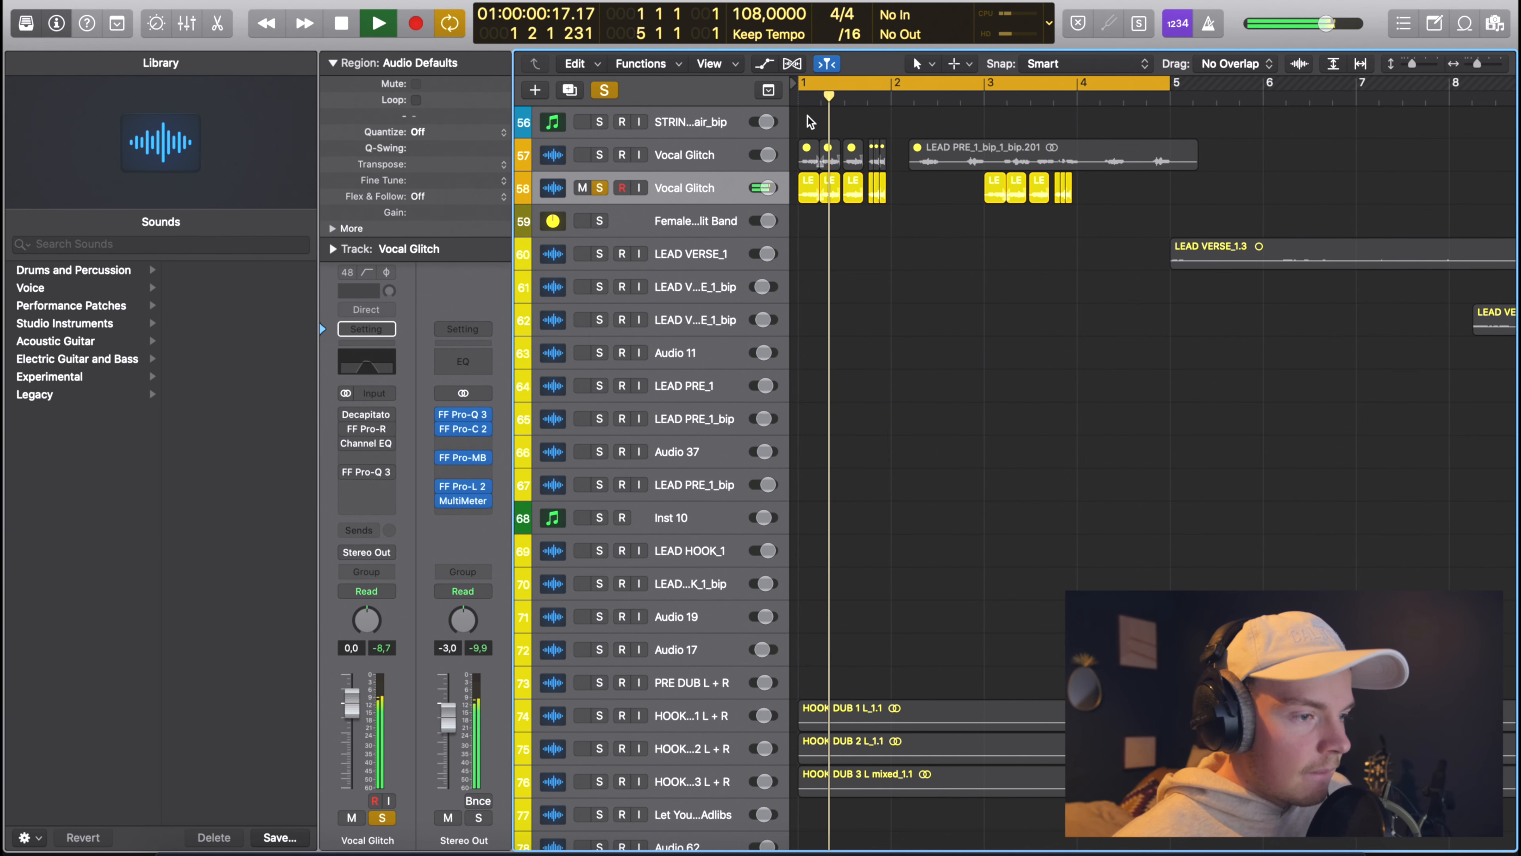
Stop playback, re-enable the lower Vocal Glitch track's effects, and examine its Decapitator, FF Pro-R and Channel EQ settings.
{"action": "key", "text": "space"}
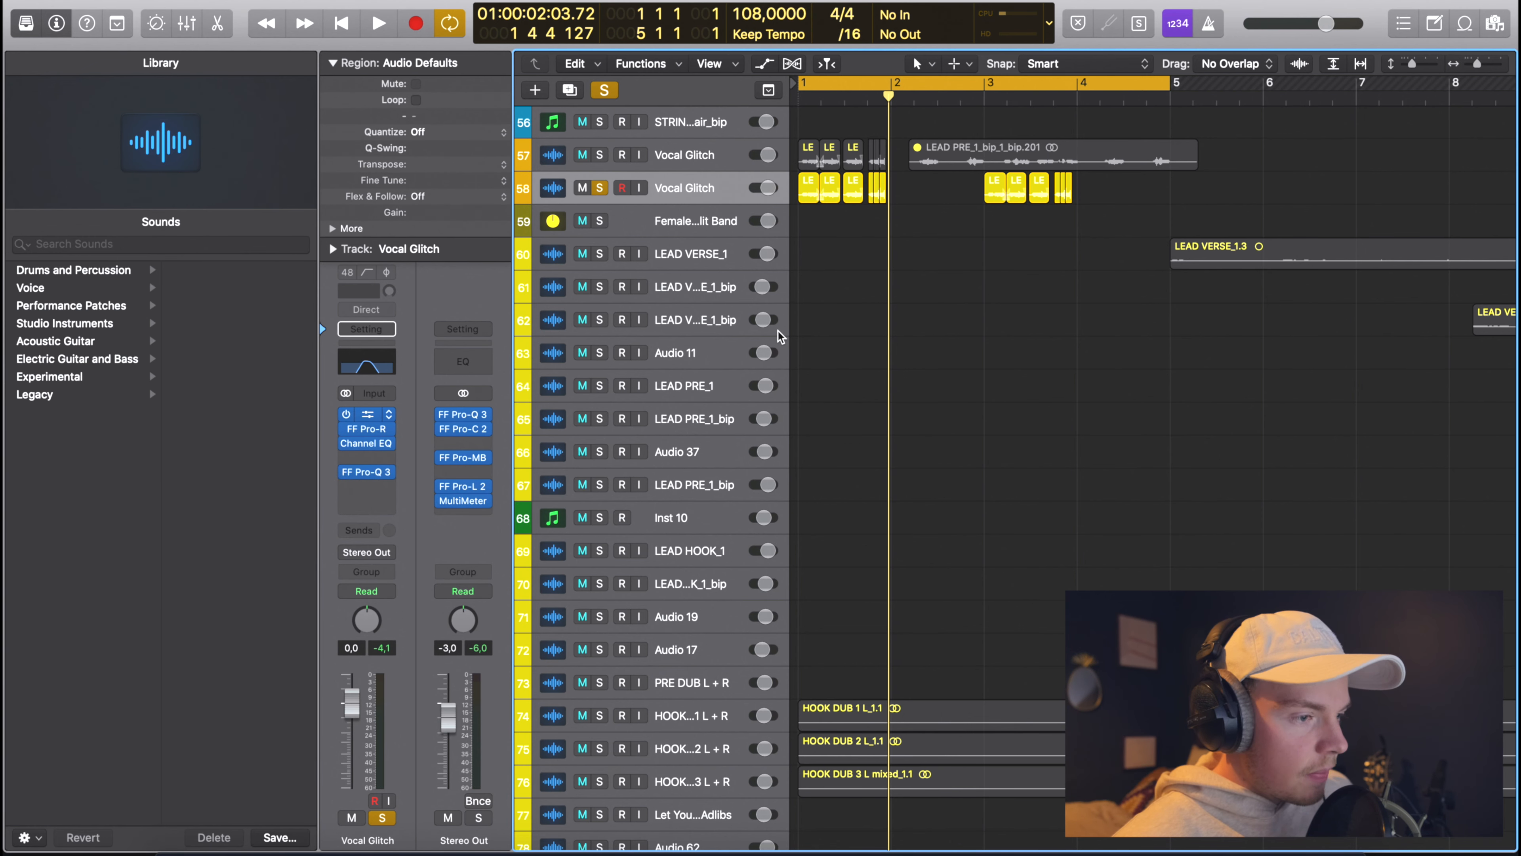
{"action": "key", "text": "v"}
{"action": "left_click", "coordinate": [30, 8]}
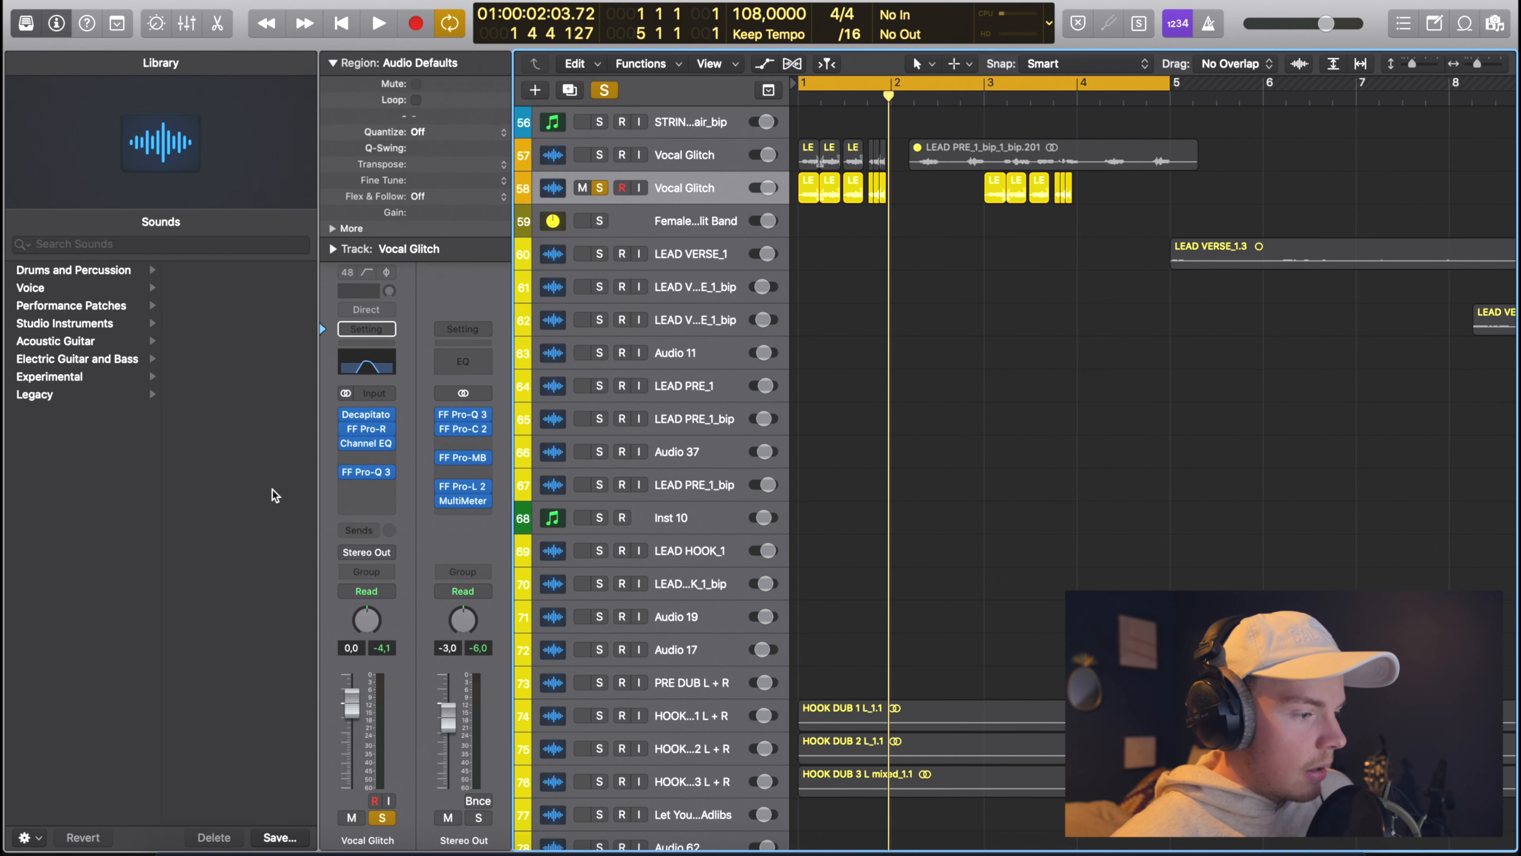
{"action": "left_click", "coordinate": [376, 430]}
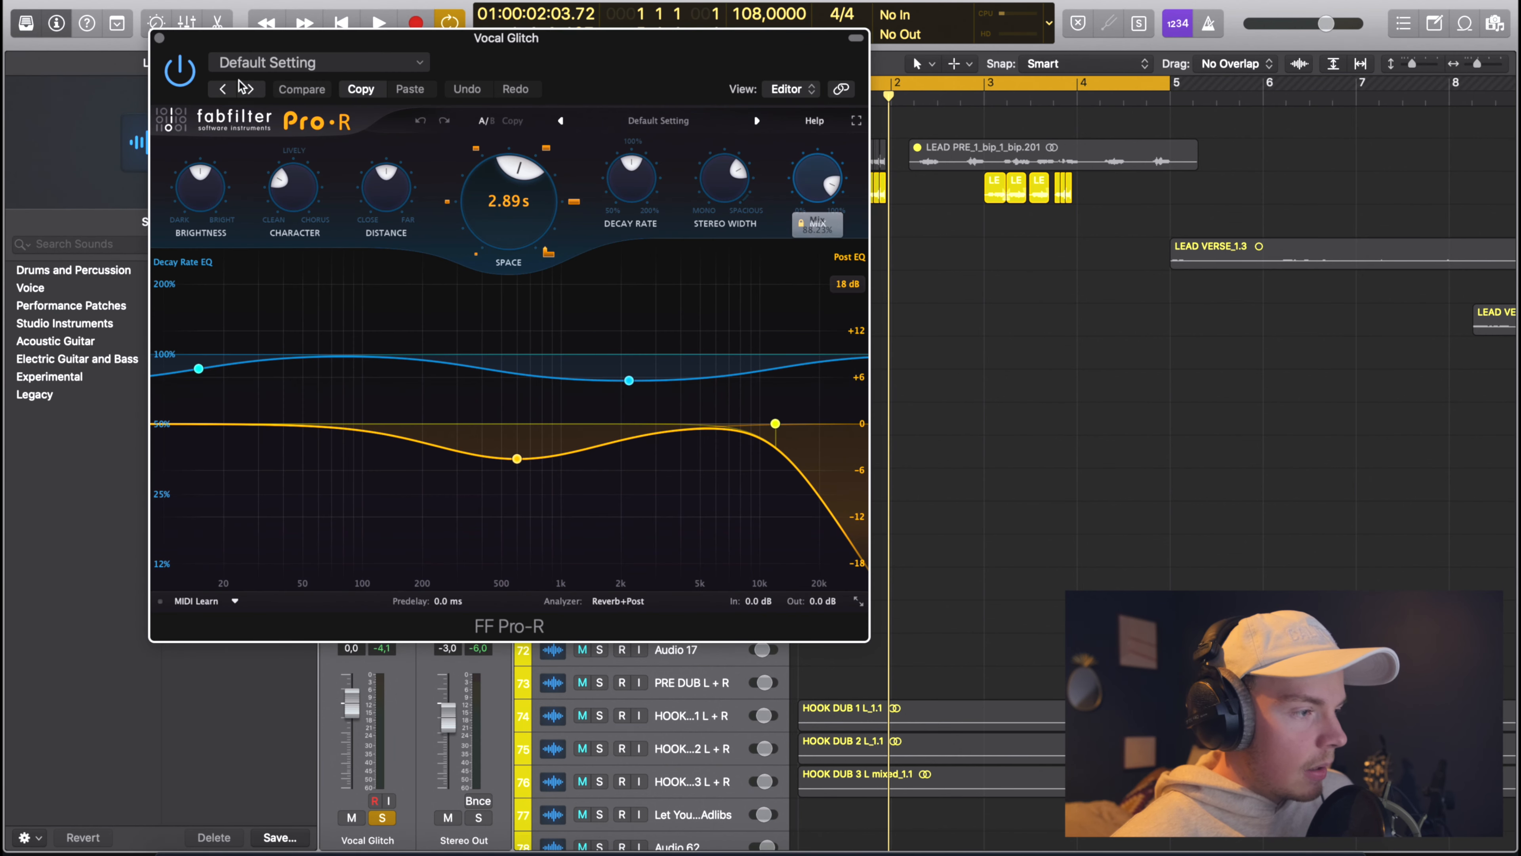
{"action": "left_click", "coordinate": [159, 38]}
{"action": "left_click", "coordinate": [366, 324]}
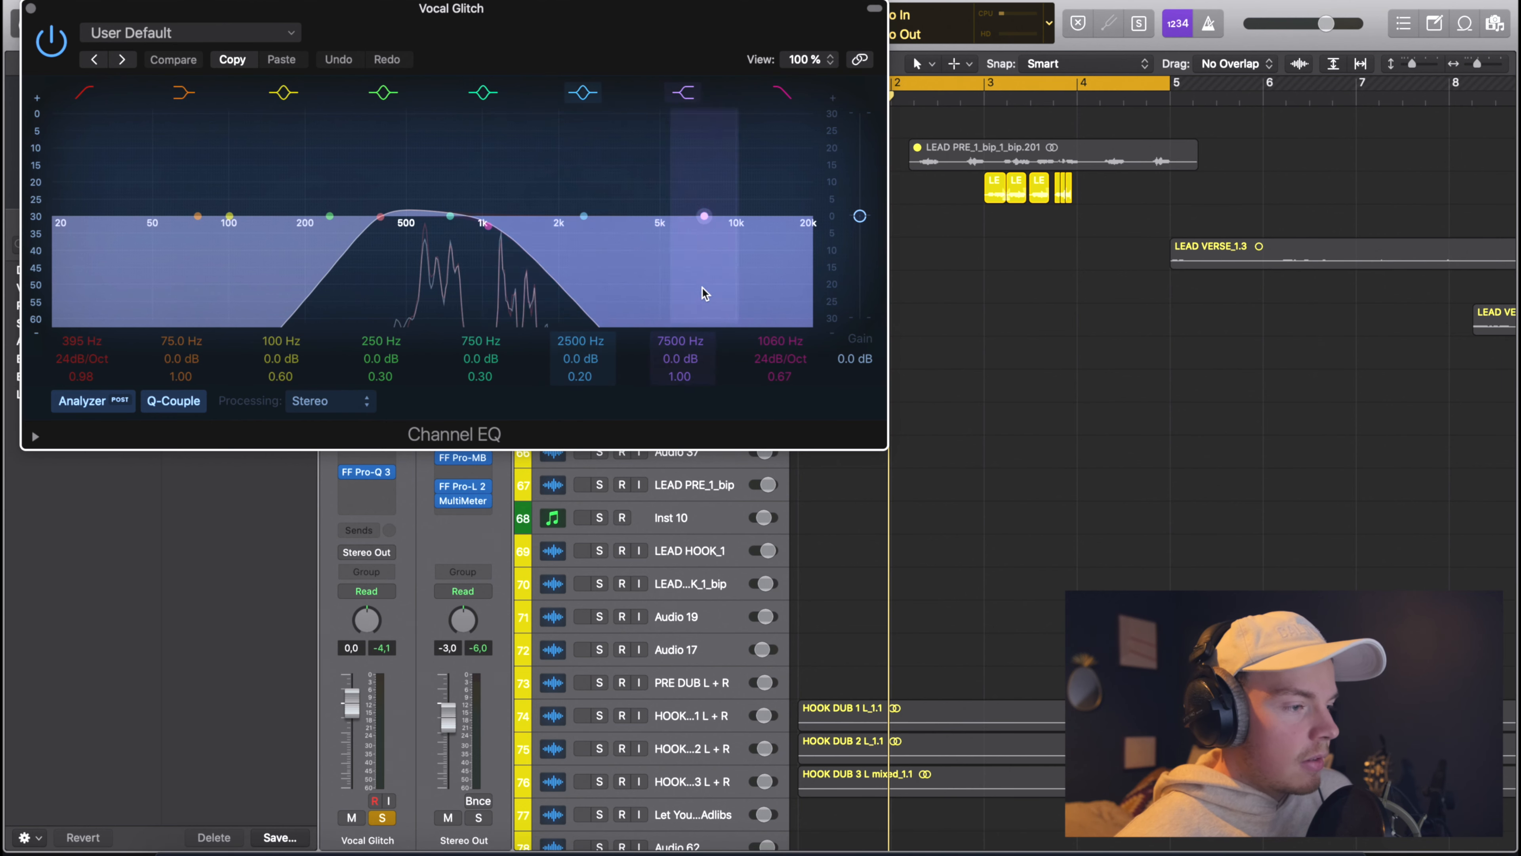
{"action": "left_click", "coordinate": [31, 8]}
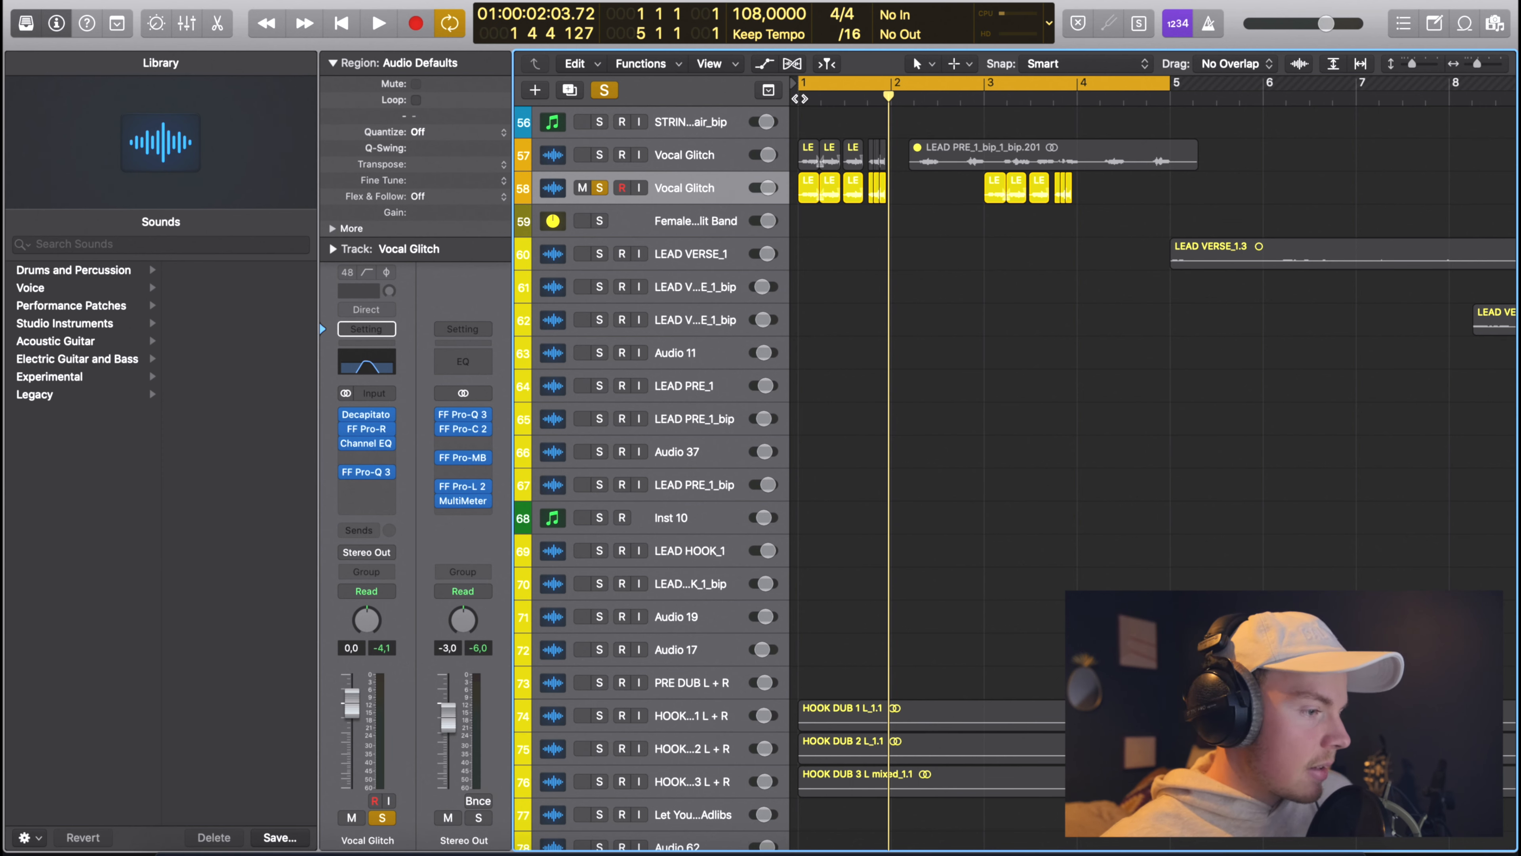
Play the soloed lower Vocal Glitch chops from bar 1 with the track's effects active.
{"action": "key", "text": "Return"}
{"action": "key", "text": "space"}
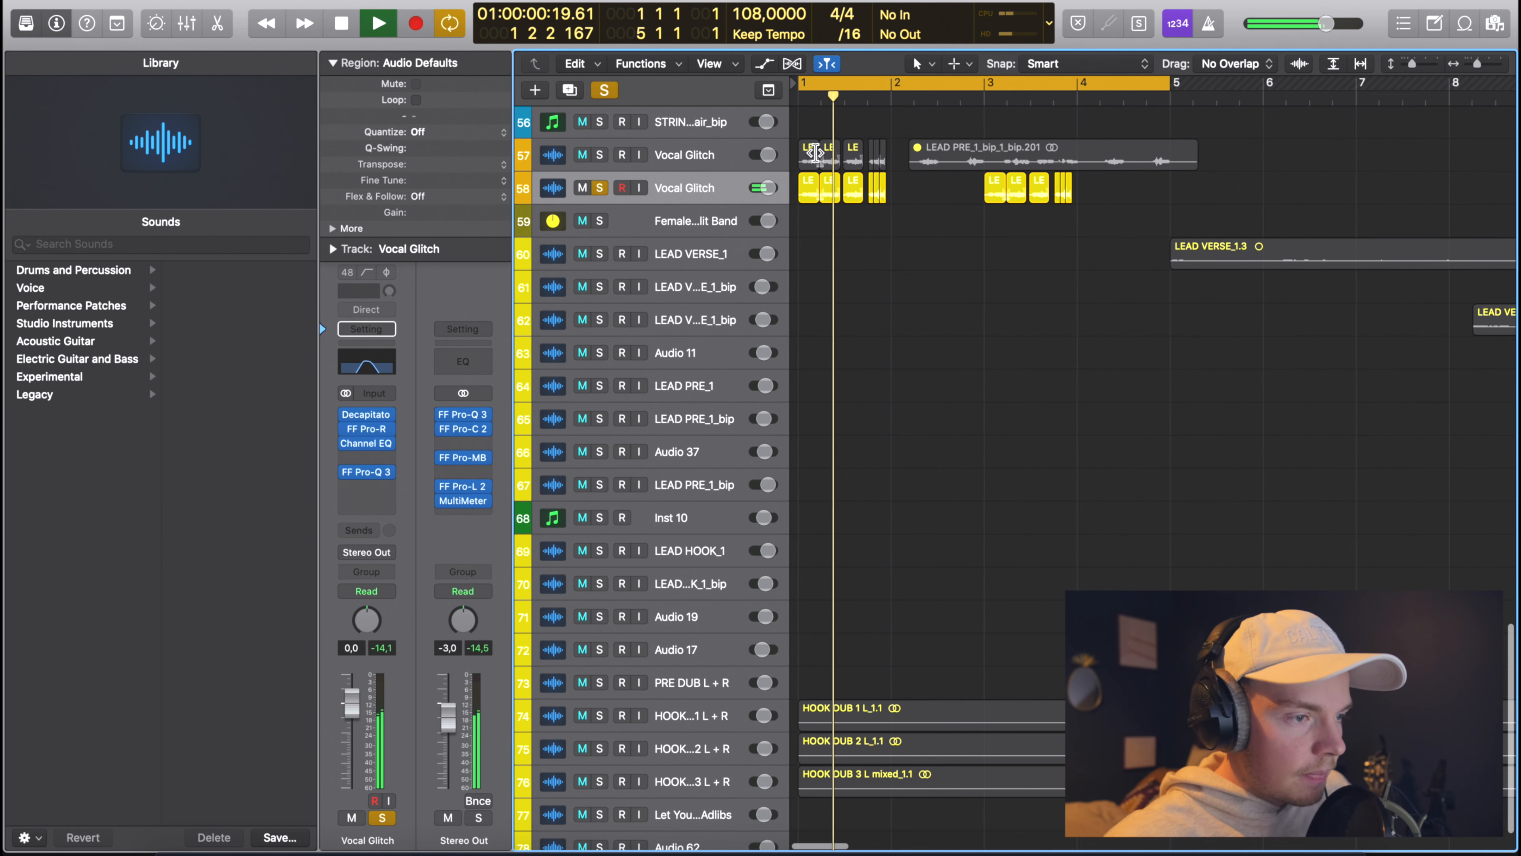
{"action": "scroll", "coordinate": [825, 114], "scroll_direction": "down", "scroll_amount": 2}
{"action": "scroll", "coordinate": [825, 115], "scroll_direction": "down", "scroll_amount": 2}
{"action": "key", "text": "space"}
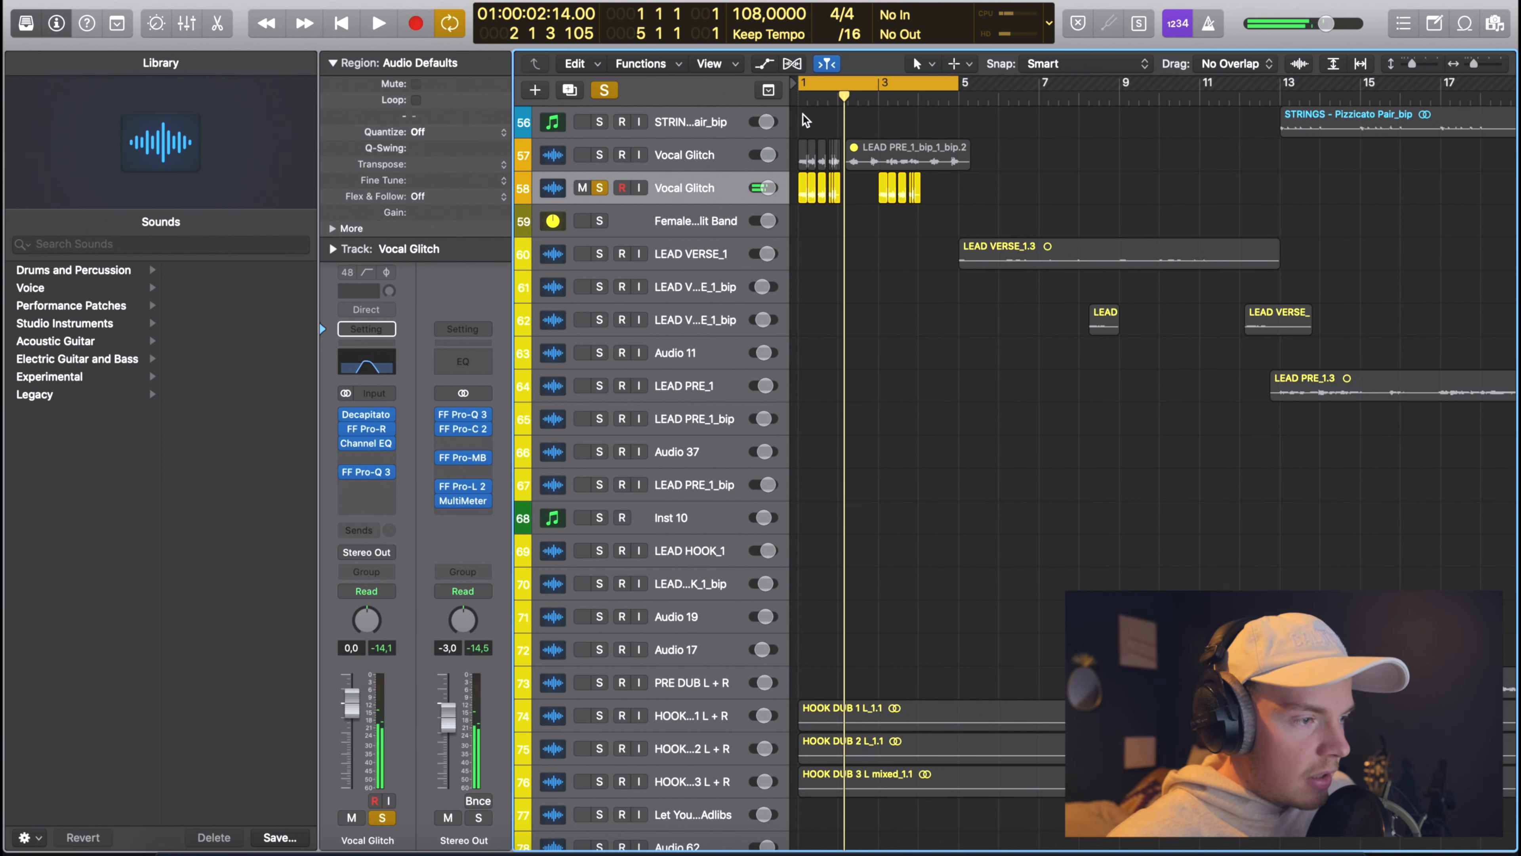
Clear the solo and play the Vocal Glitch chops within the full mix from bar 1.
{"action": "left_click", "coordinate": [597, 96]}
{"action": "key", "text": "space"}
{"action": "scroll", "coordinate": [813, 125], "scroll_direction": "down", "scroll_amount": 1}
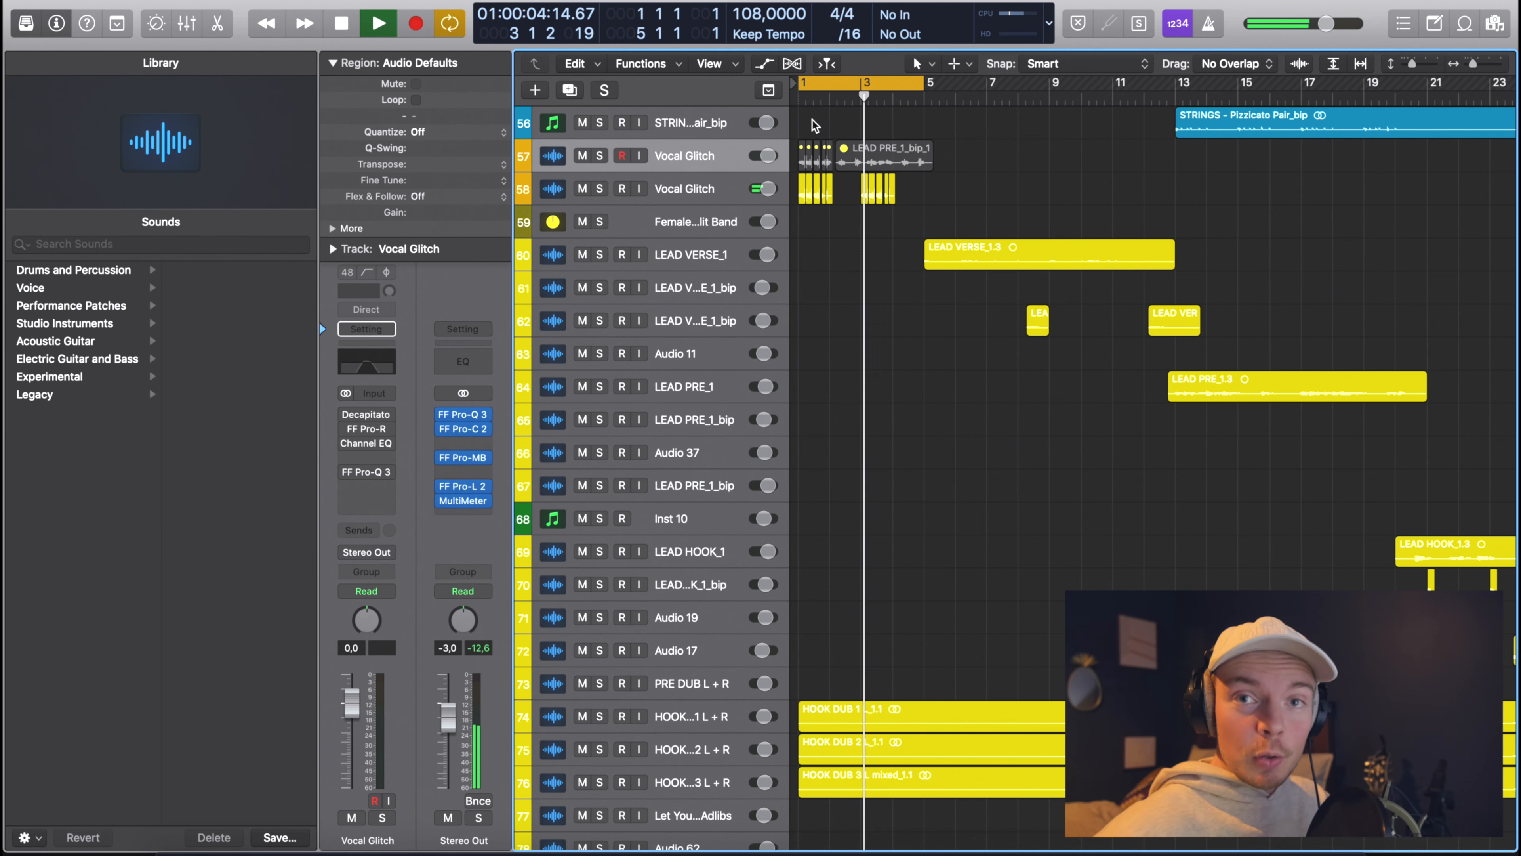
{"action": "left_click", "coordinate": [845, 82]}
{"action": "key", "text": "super+Left"}
{"action": "key", "text": "space"}
{"action": "left_click", "coordinate": [831, 80]}
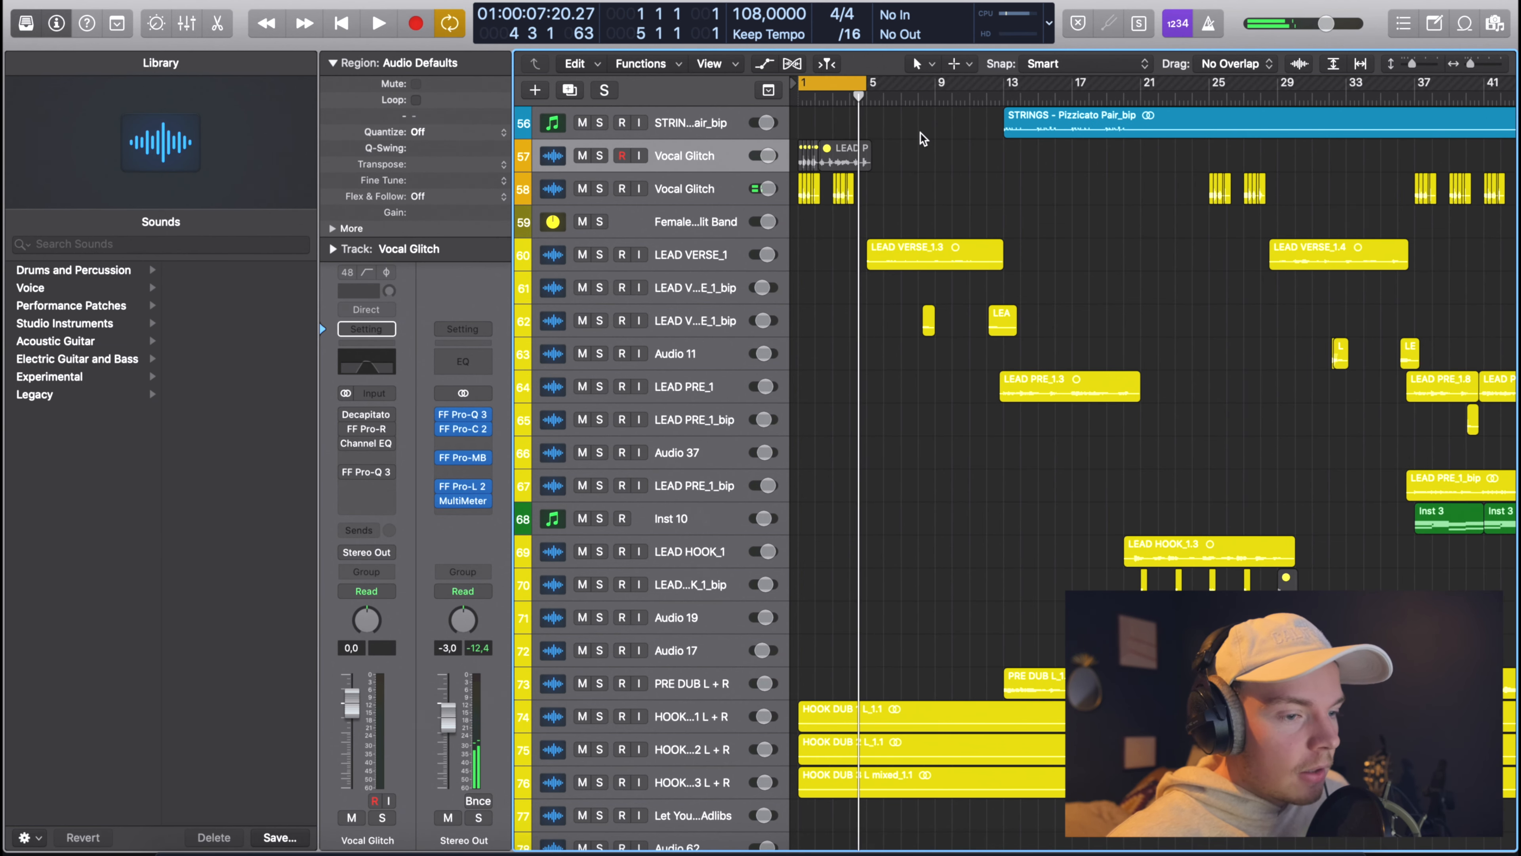
Set the cycle range to bars 37–45, covering the four groups of Vocal Glitch chops there.
{"action": "scroll", "coordinate": [917, 186], "scroll_direction": "right", "scroll_amount": 4}
{"action": "scroll", "coordinate": [912, 238], "scroll_direction": "down", "scroll_amount": 2}
{"action": "scroll", "coordinate": [933, 229], "scroll_direction": "right", "scroll_amount": 5}
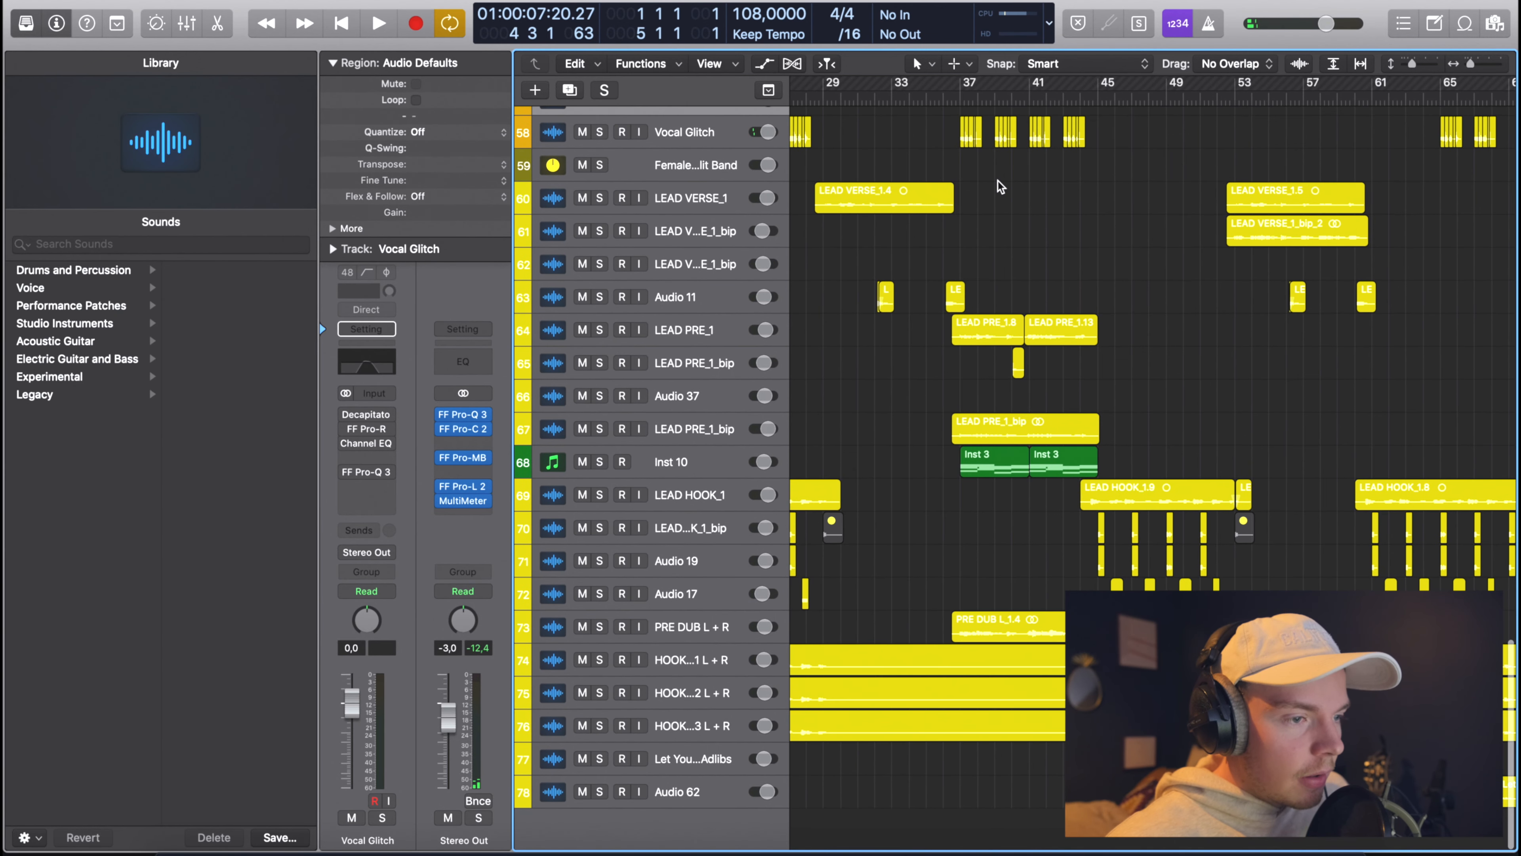
{"action": "key", "text": "super+Right"}
{"action": "key", "text": "super+Right"}
{"action": "key", "text": "super+Right"}
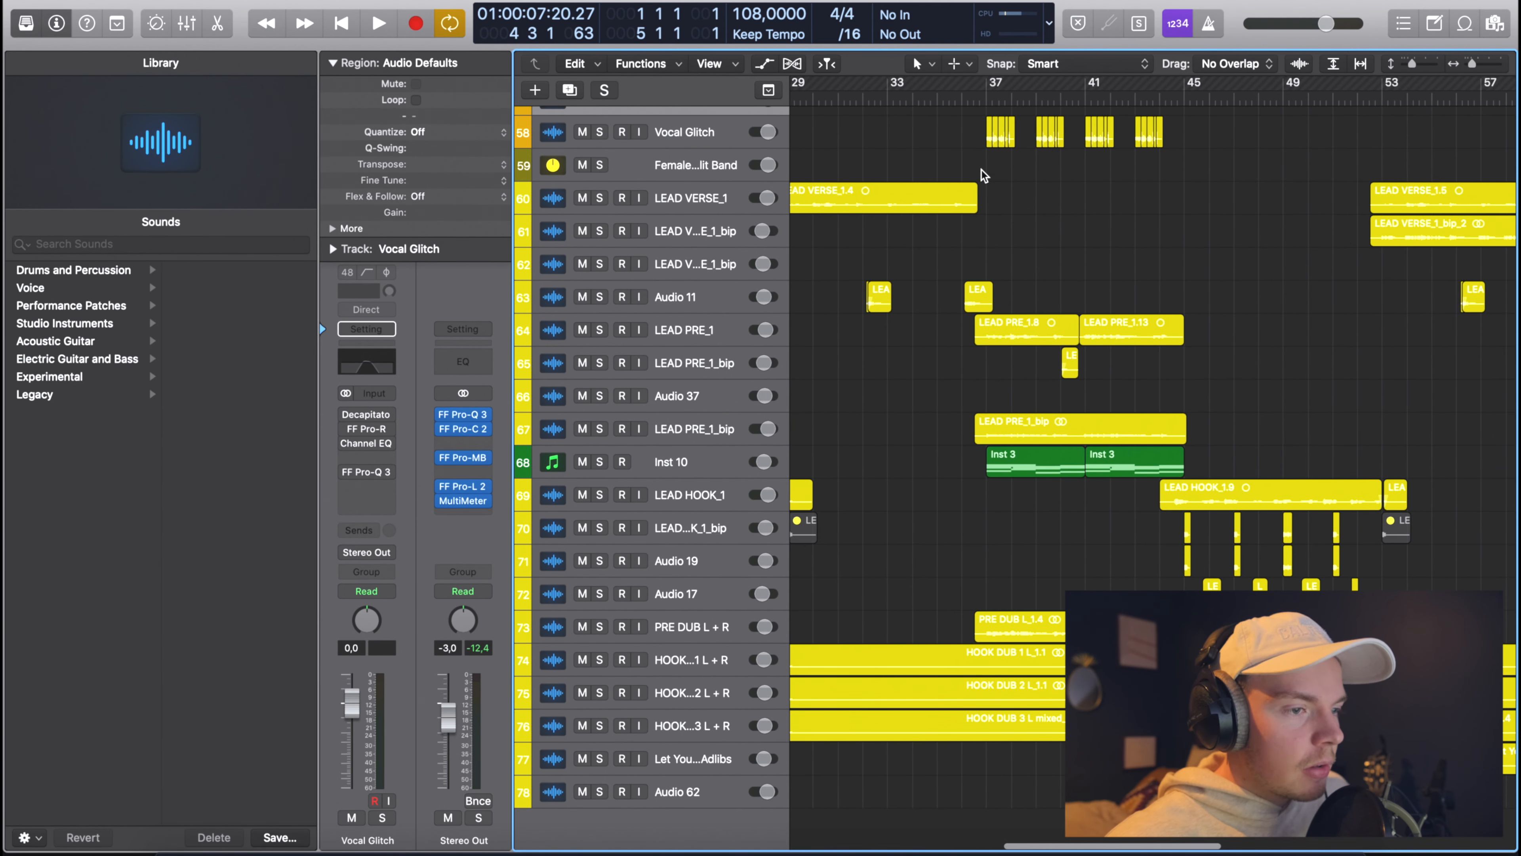
{"action": "scroll", "coordinate": [1000, 128], "scroll_direction": "right", "scroll_amount": 1}
{"action": "scroll", "coordinate": [982, 140], "scroll_direction": "up", "scroll_amount": 3}
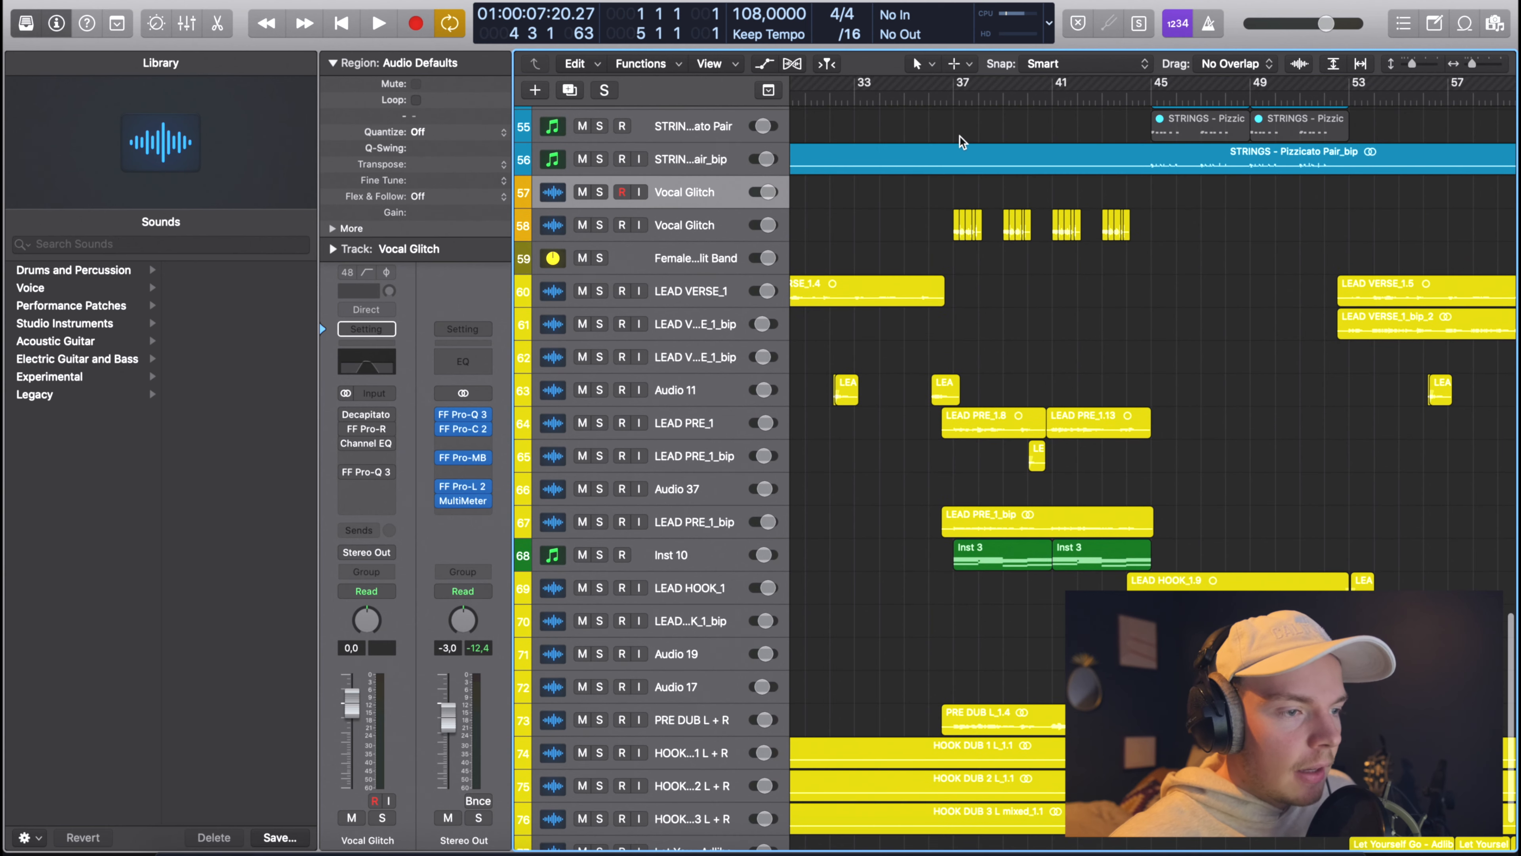
{"action": "left_click_drag", "start_coordinate": [957, 85], "coordinate": [1159, 82]}
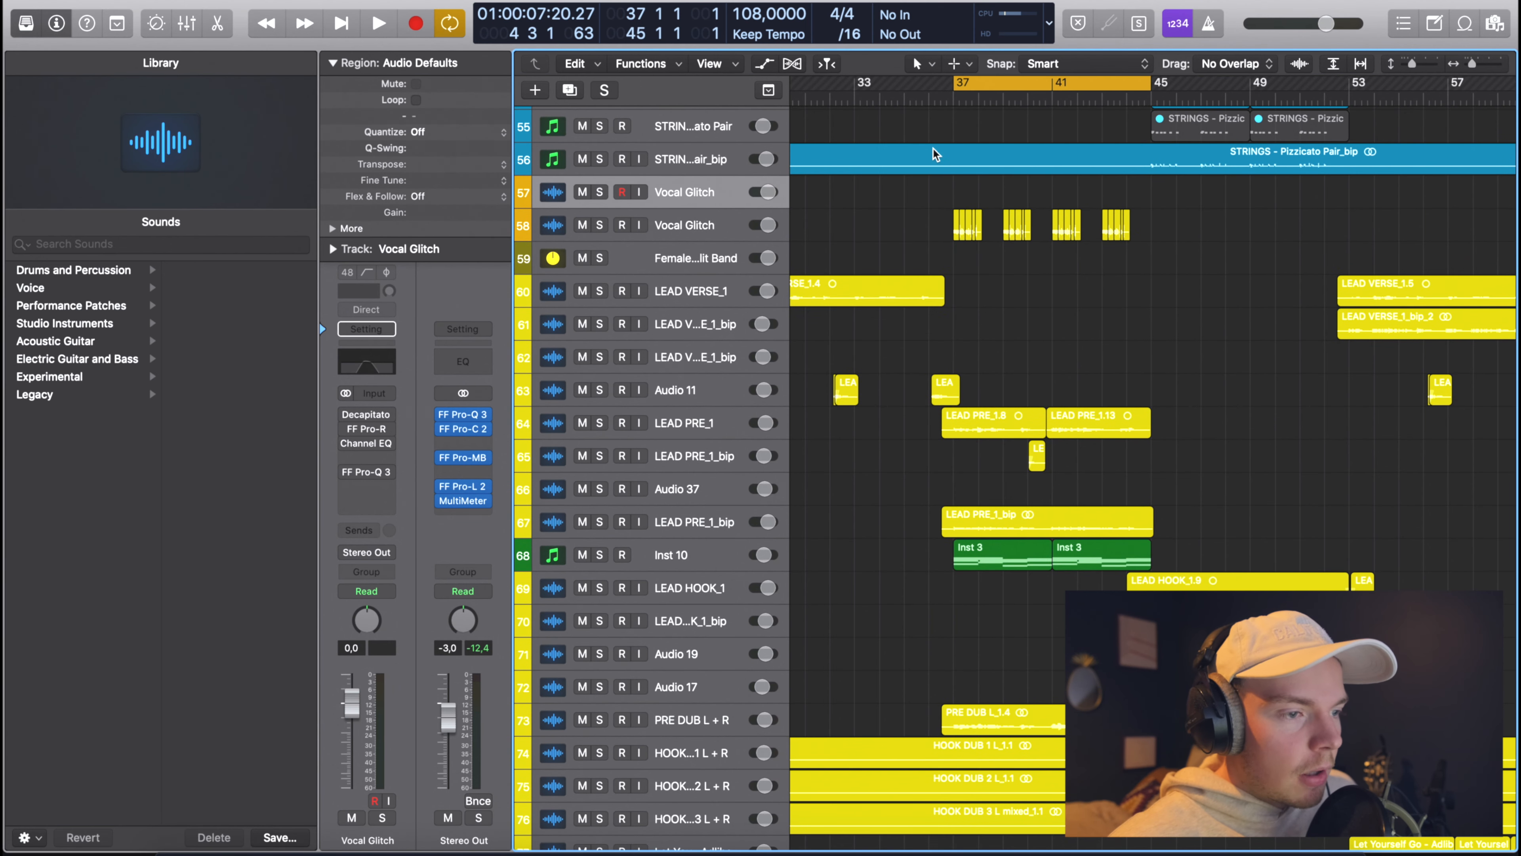
Play the cycled section in the full mix from bar 37.
{"action": "scroll", "coordinate": [947, 132], "scroll_direction": "up", "scroll_amount": 5}
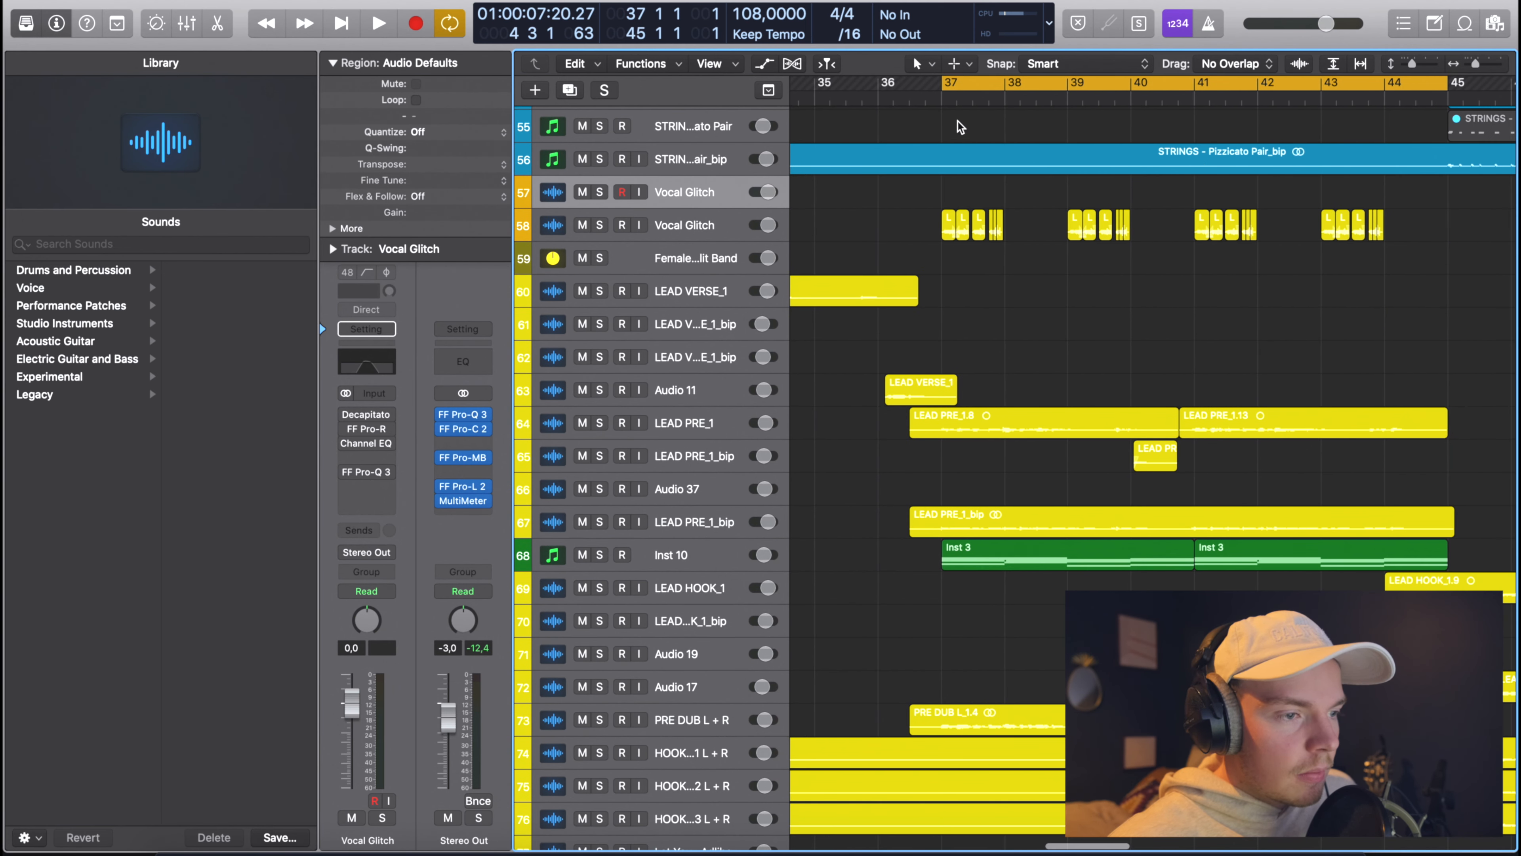
{"action": "scroll", "coordinate": [952, 150], "scroll_direction": "down", "scroll_amount": 1}
{"action": "scroll", "coordinate": [944, 171], "scroll_direction": "down", "scroll_amount": 1}
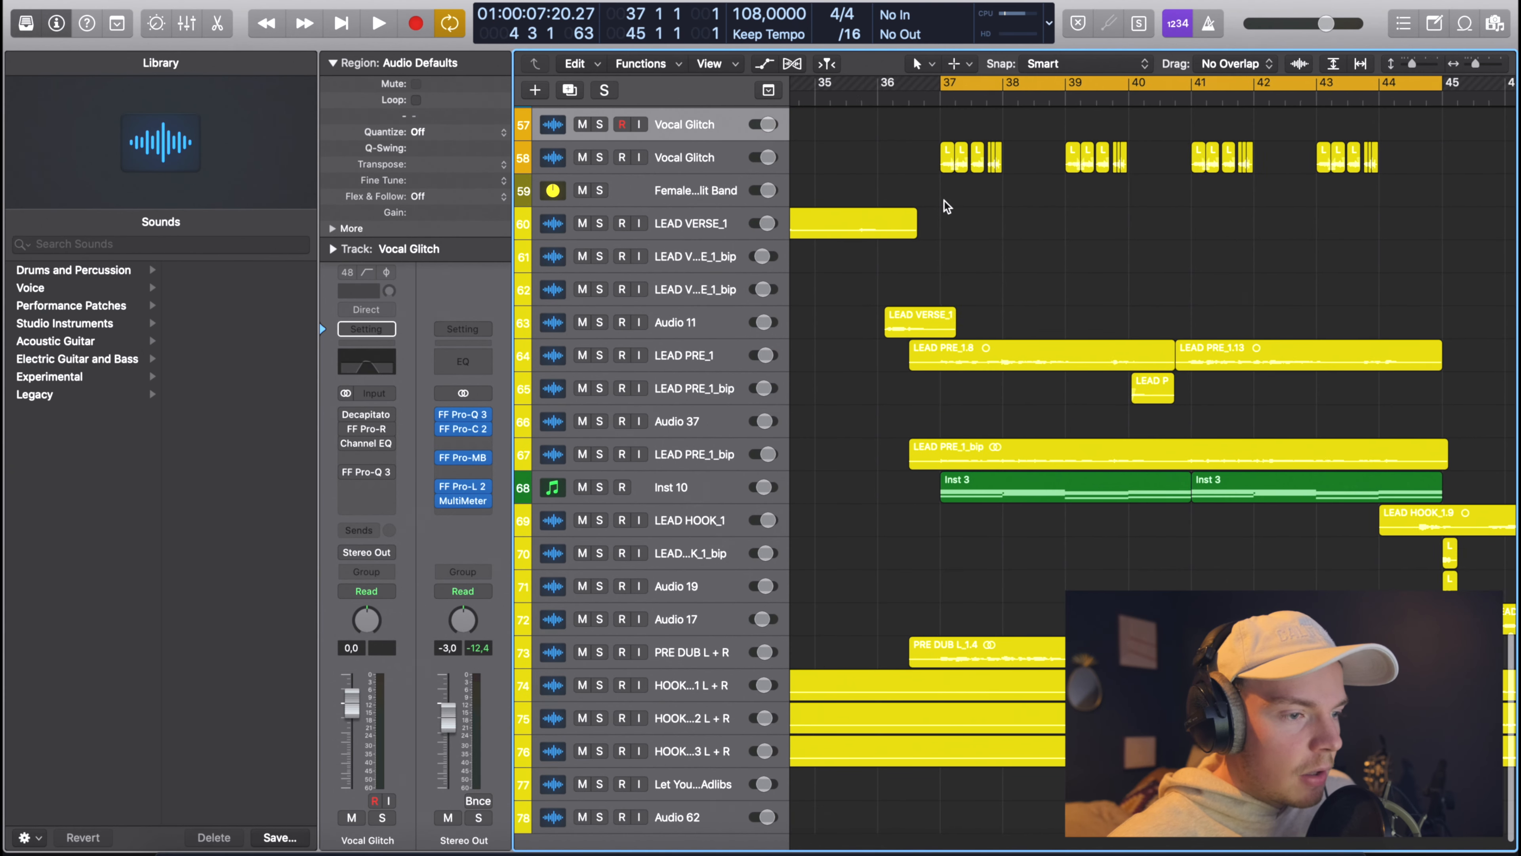
{"action": "scroll", "coordinate": [945, 201], "scroll_direction": "down", "scroll_amount": 1}
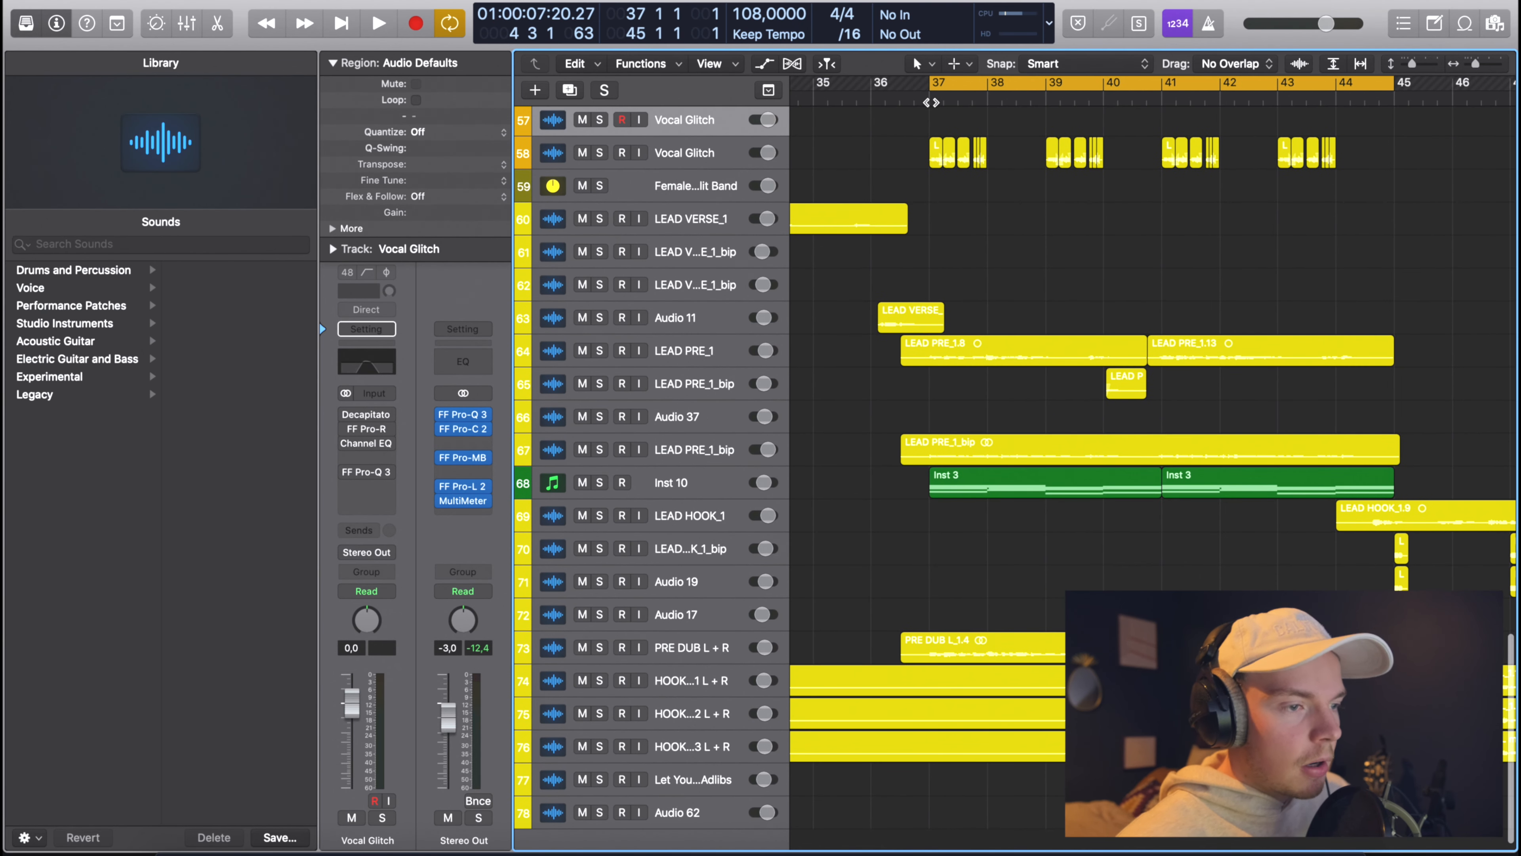
{"action": "left_click", "coordinate": [932, 99]}
{"action": "key", "text": "space"}
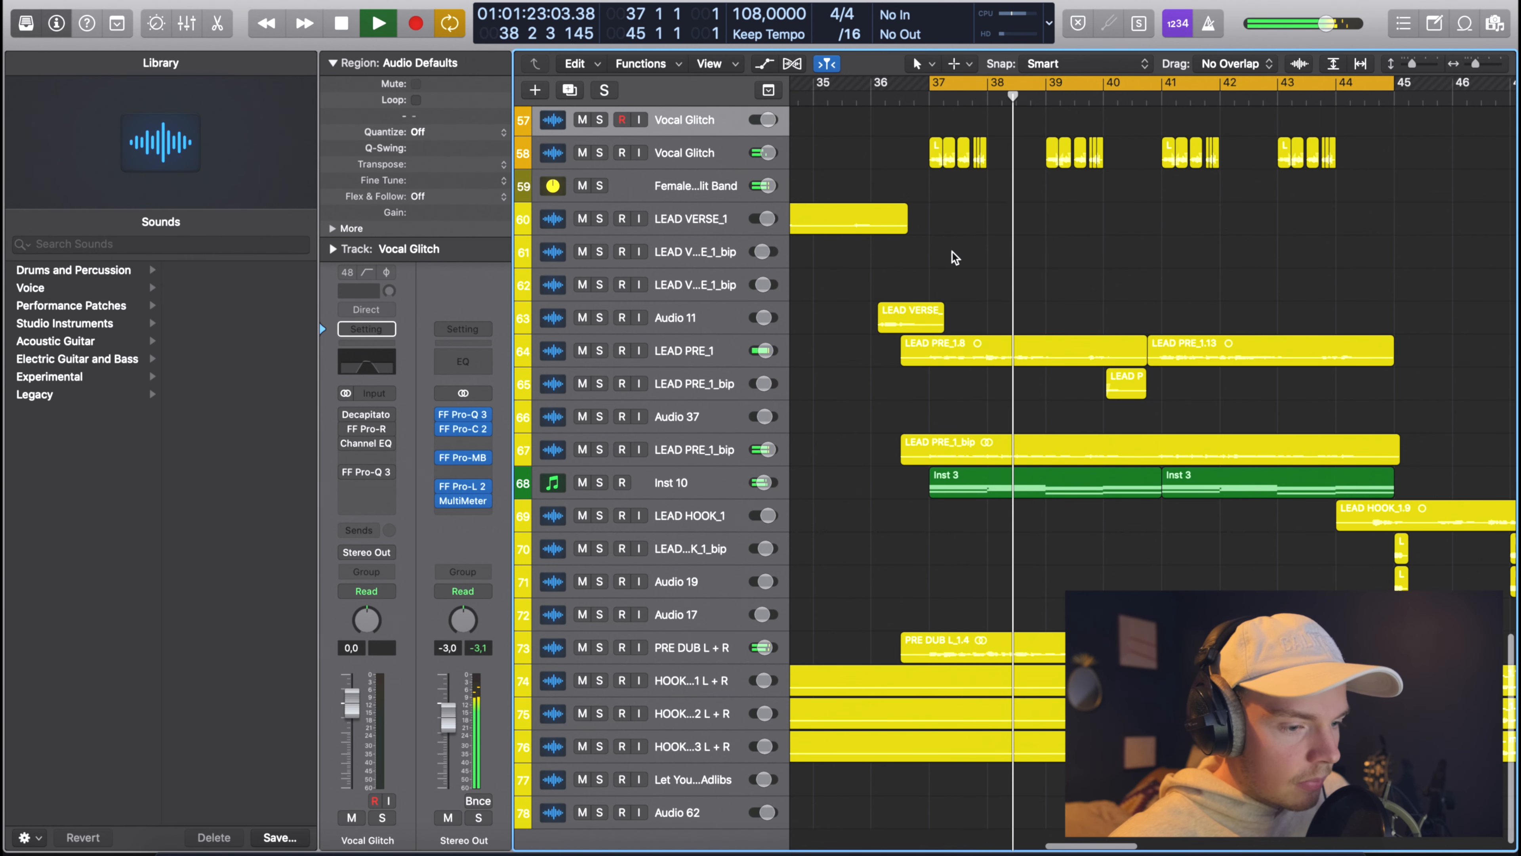
{"action": "scroll", "coordinate": [985, 267], "scroll_direction": "down", "scroll_amount": 2}
{"action": "scroll", "coordinate": [986, 266], "scroll_direction": "right", "scroll_amount": 3}
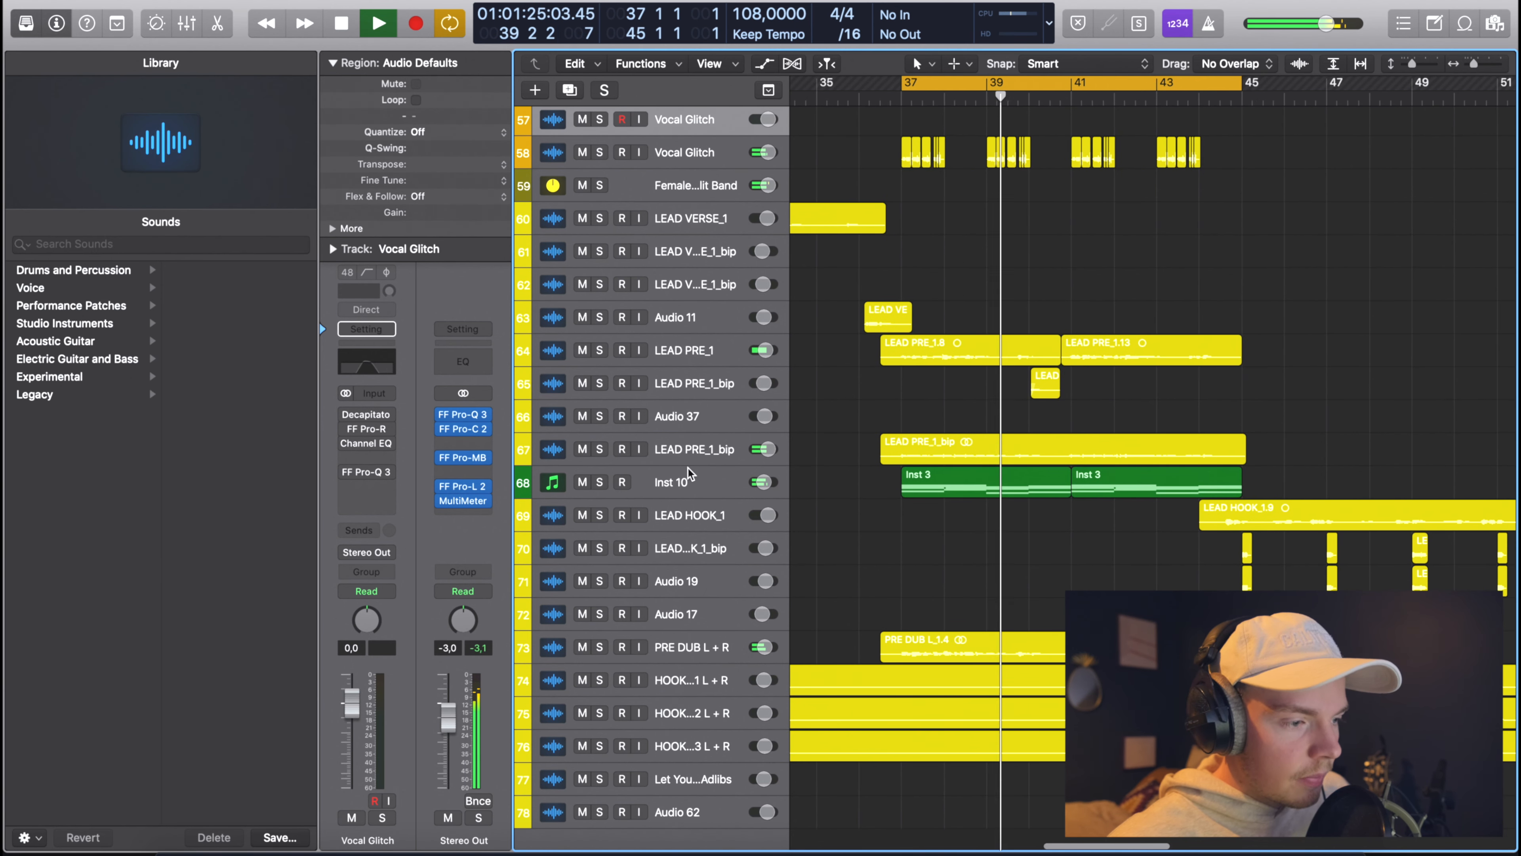
Solo the lower LEAD PRE_1_bip track together with Inst 10, listen to them, and clear both solos.
{"action": "left_click_drag", "start_coordinate": [600, 451], "coordinate": [599, 481]}
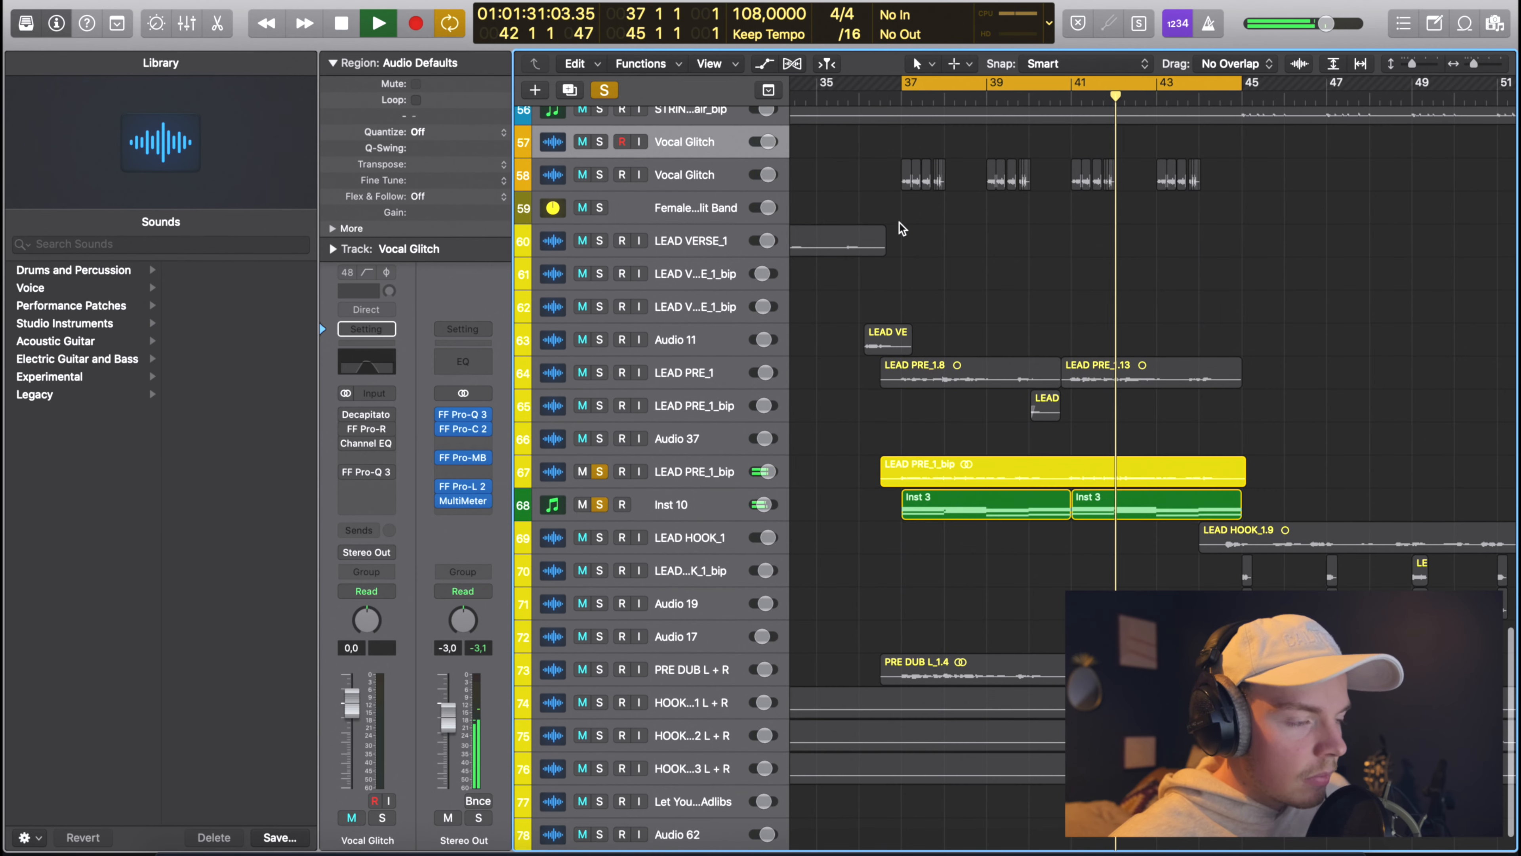
{"action": "scroll", "coordinate": [900, 223], "scroll_direction": "up", "scroll_amount": 2}
{"action": "key", "text": "space"}
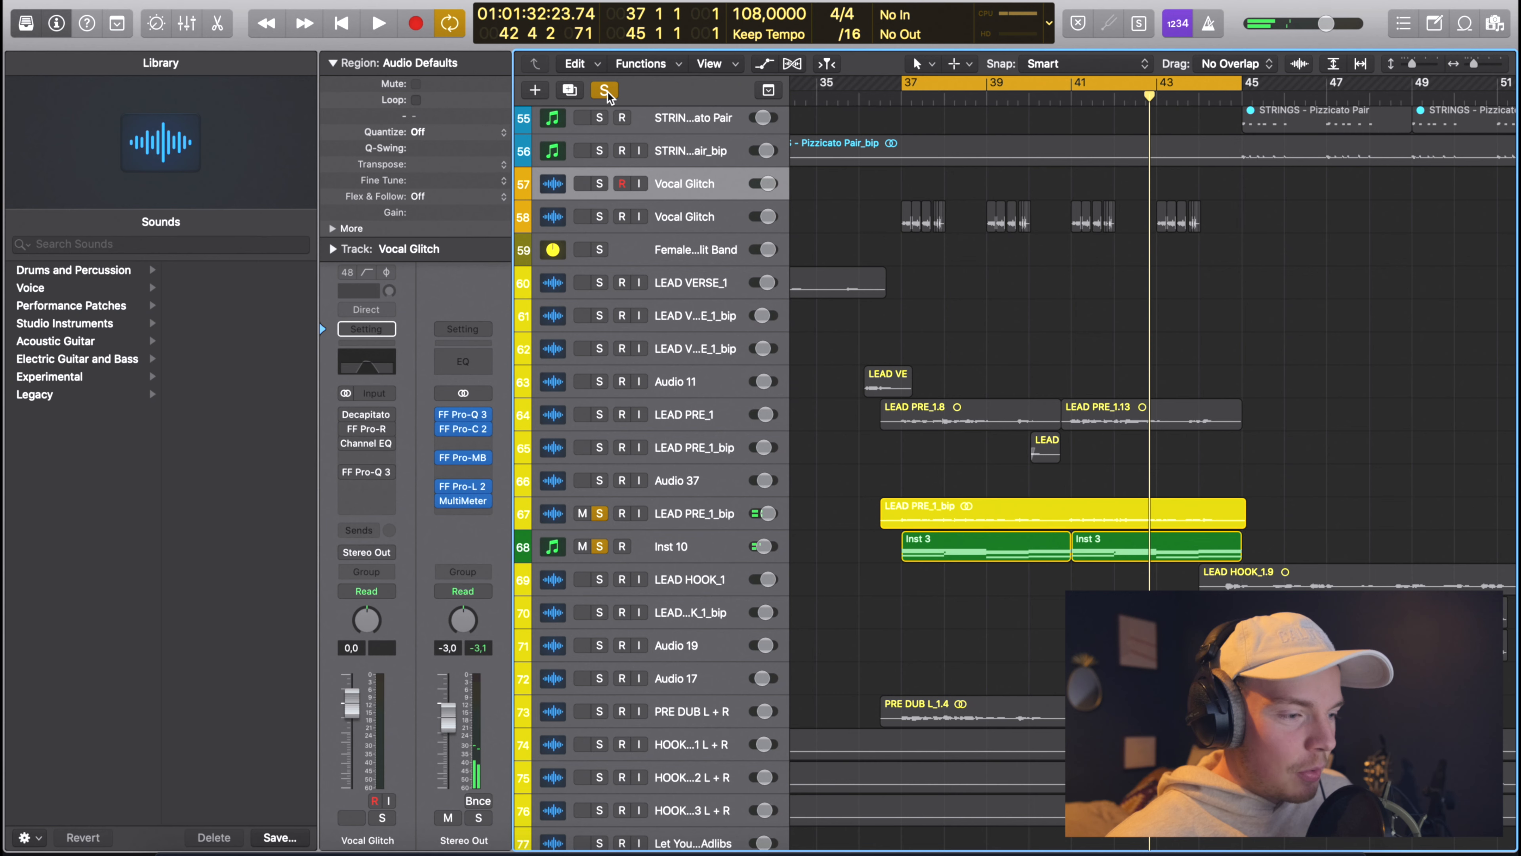
{"action": "left_click", "coordinate": [605, 90]}
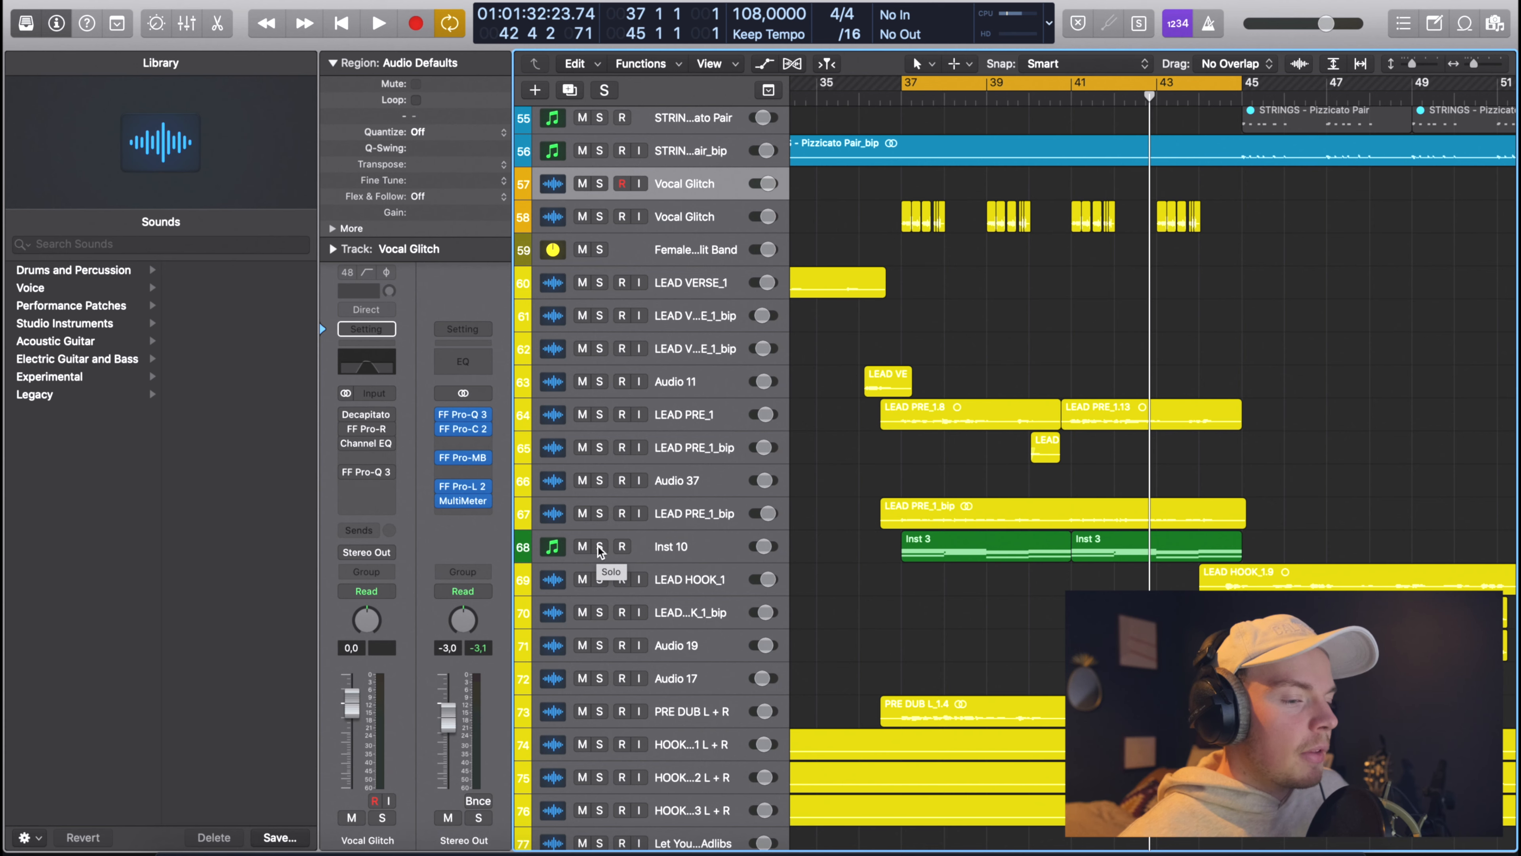
Solo the lower LEAD PRE_1_bip and Inst 10 again from bar 37, adding LEAD PRE_1 and PRE DUB L + R during playback.
{"action": "left_click_drag", "start_coordinate": [600, 546], "coordinate": [598, 515]}
{"action": "double_click", "coordinate": [904, 99]}
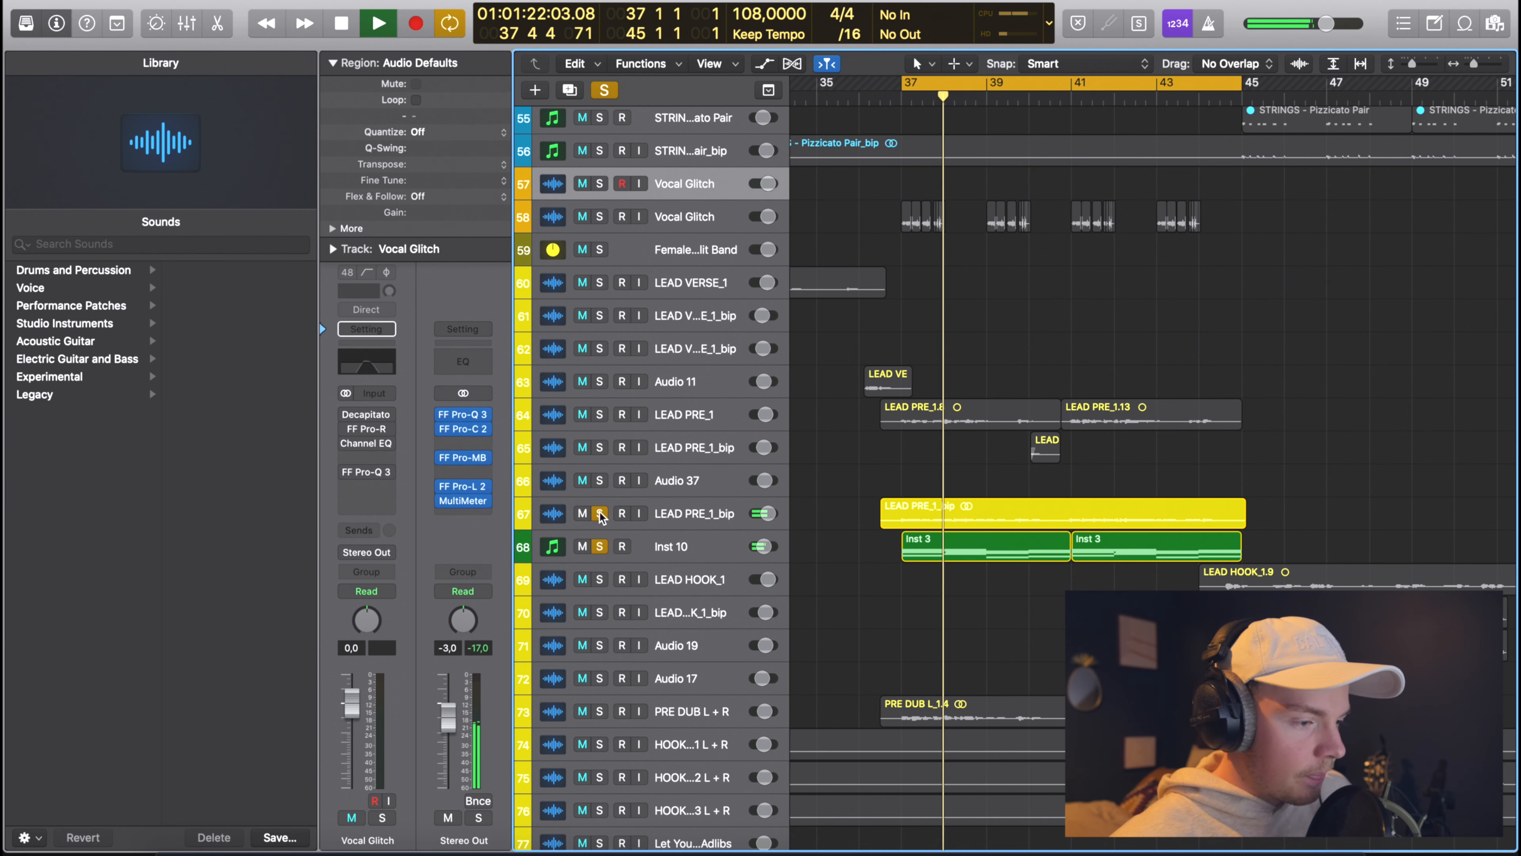
{"action": "left_click", "coordinate": [602, 415]}
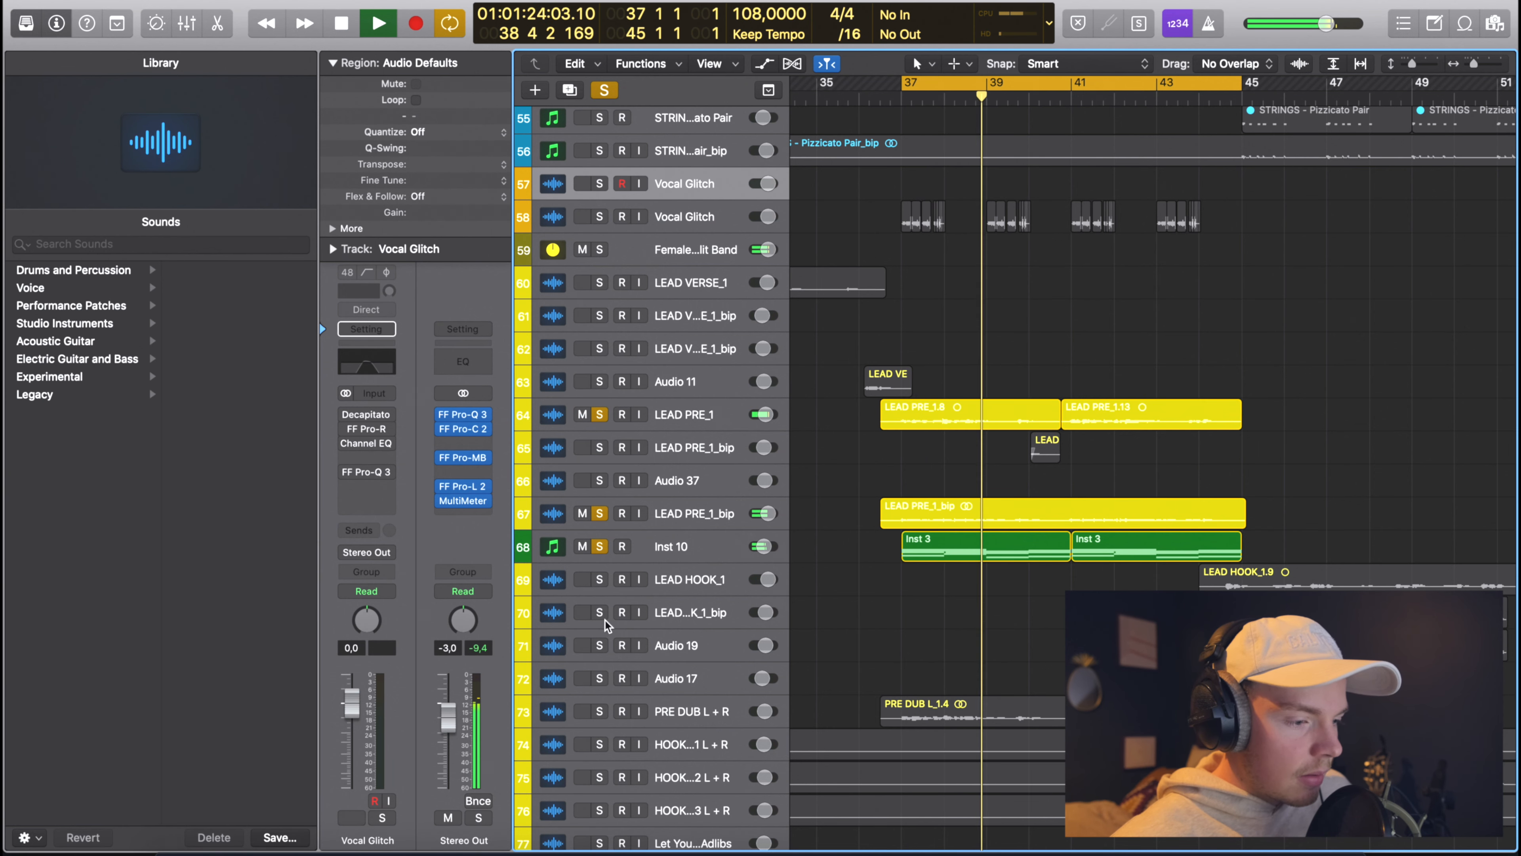
{"action": "left_click", "coordinate": [600, 711]}
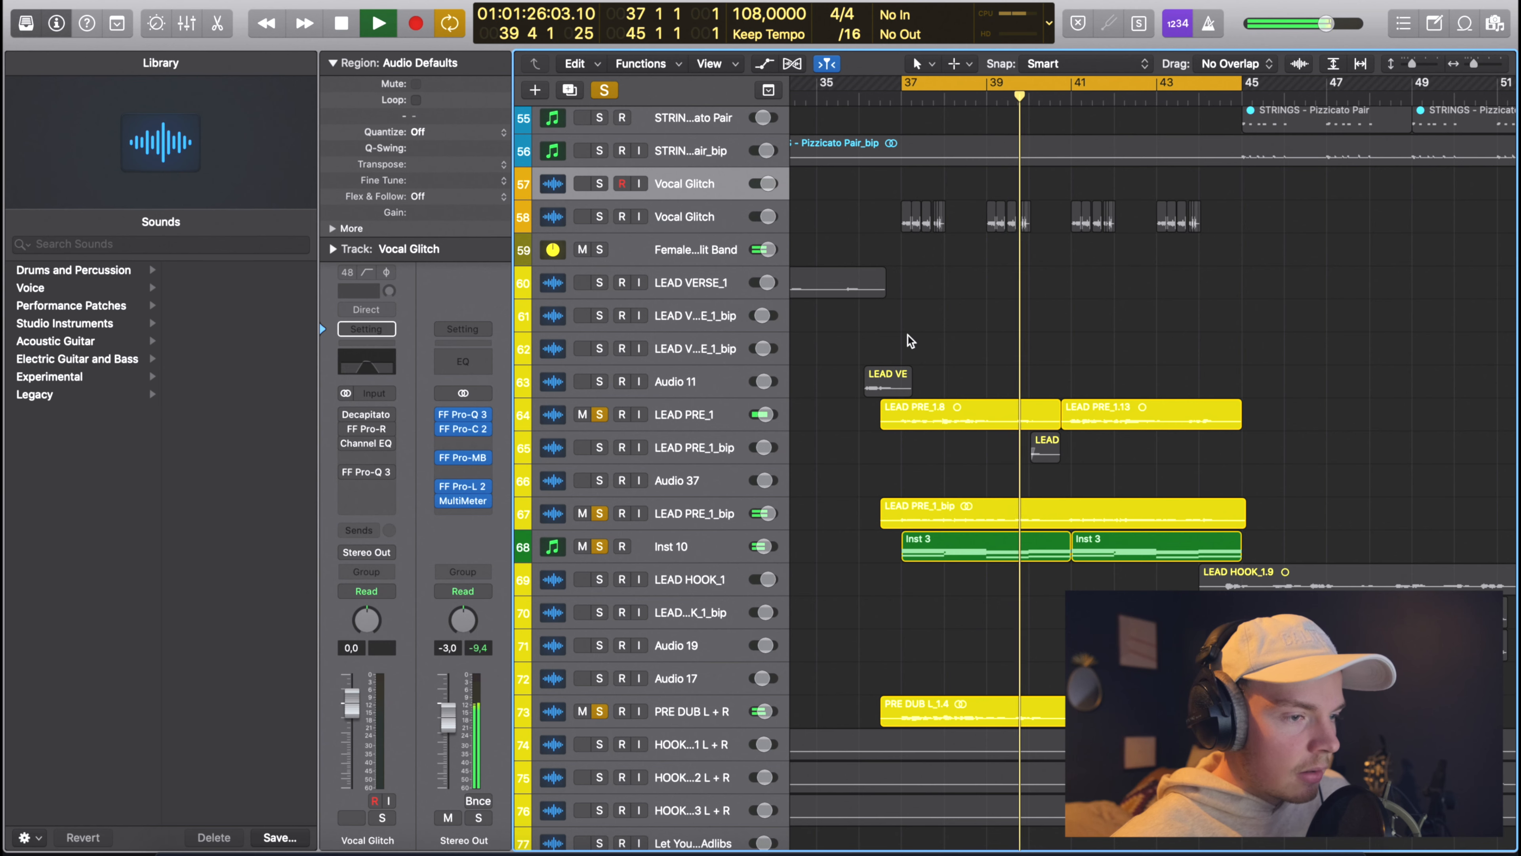
{"action": "key", "text": "super+Left"}
{"action": "key", "text": "space"}
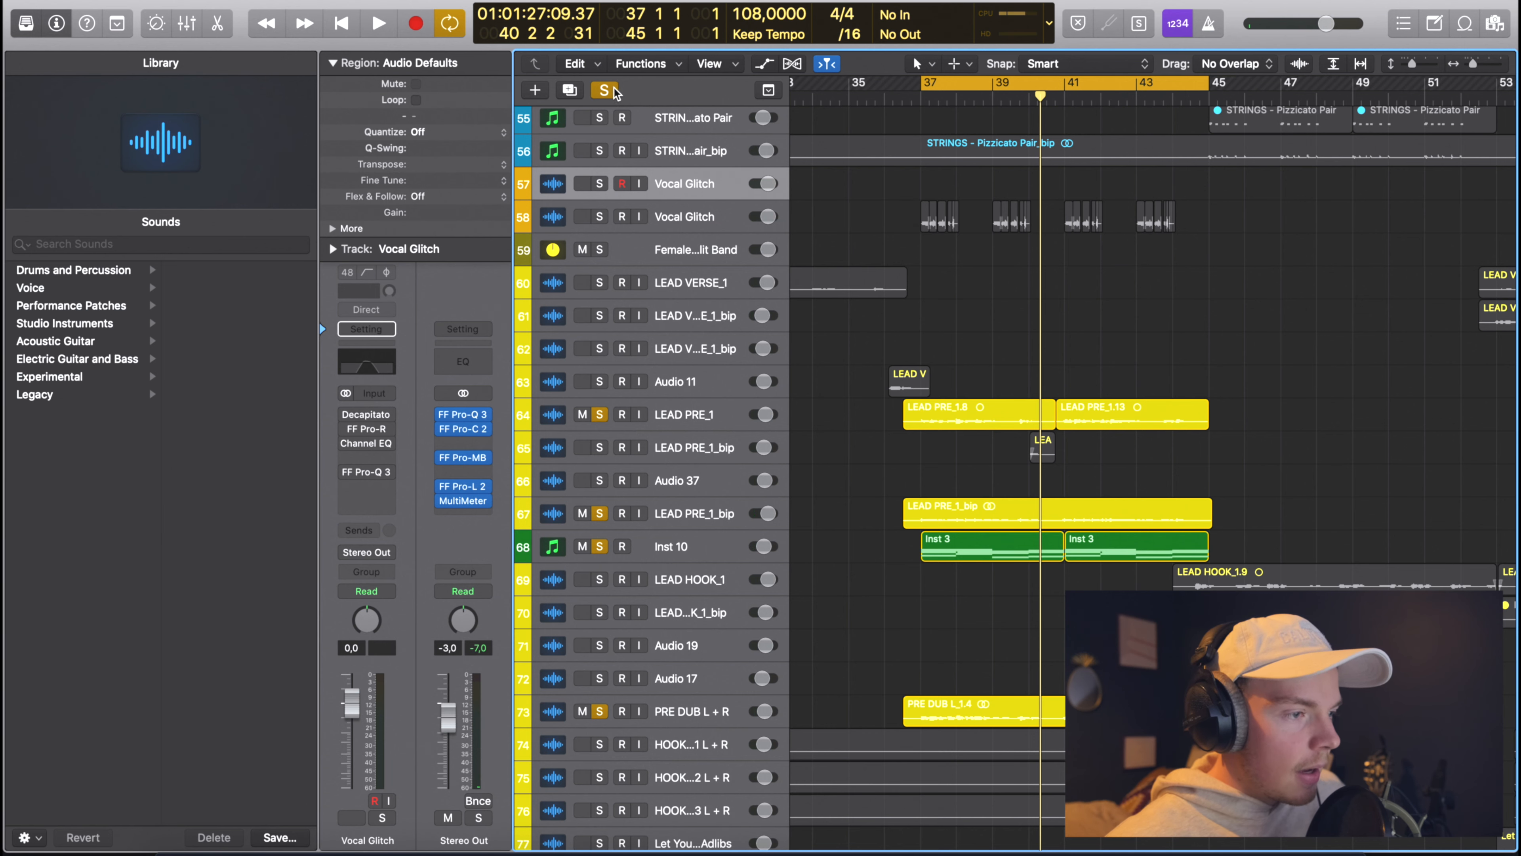
Replay the soloed vocals from bar 37, compare them without and with Inst 10, and clear all solos.
{"action": "left_click", "coordinate": [918, 102]}
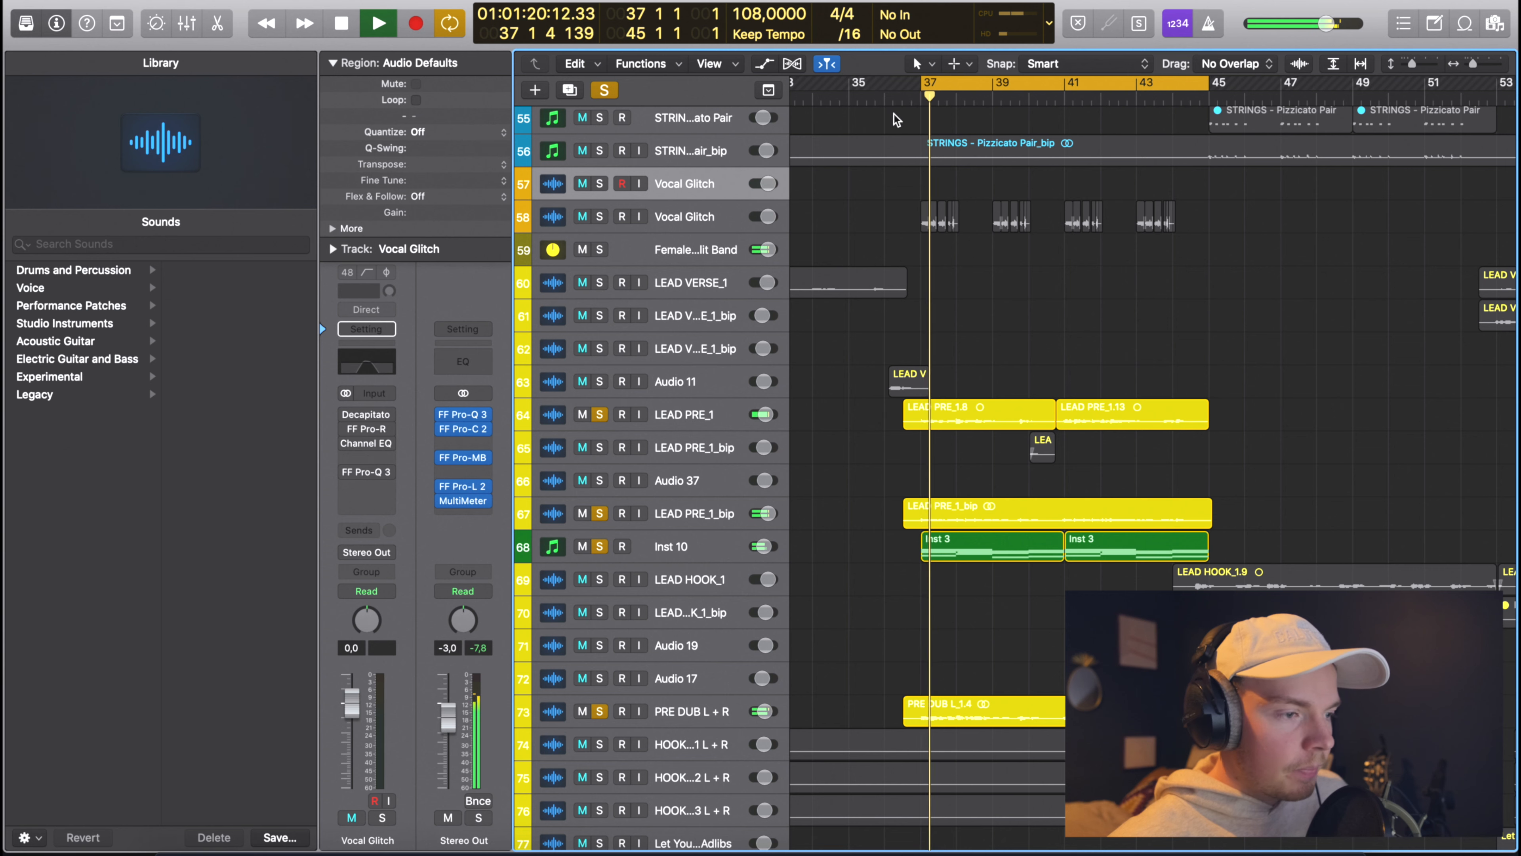
{"action": "left_click", "coordinate": [599, 548]}
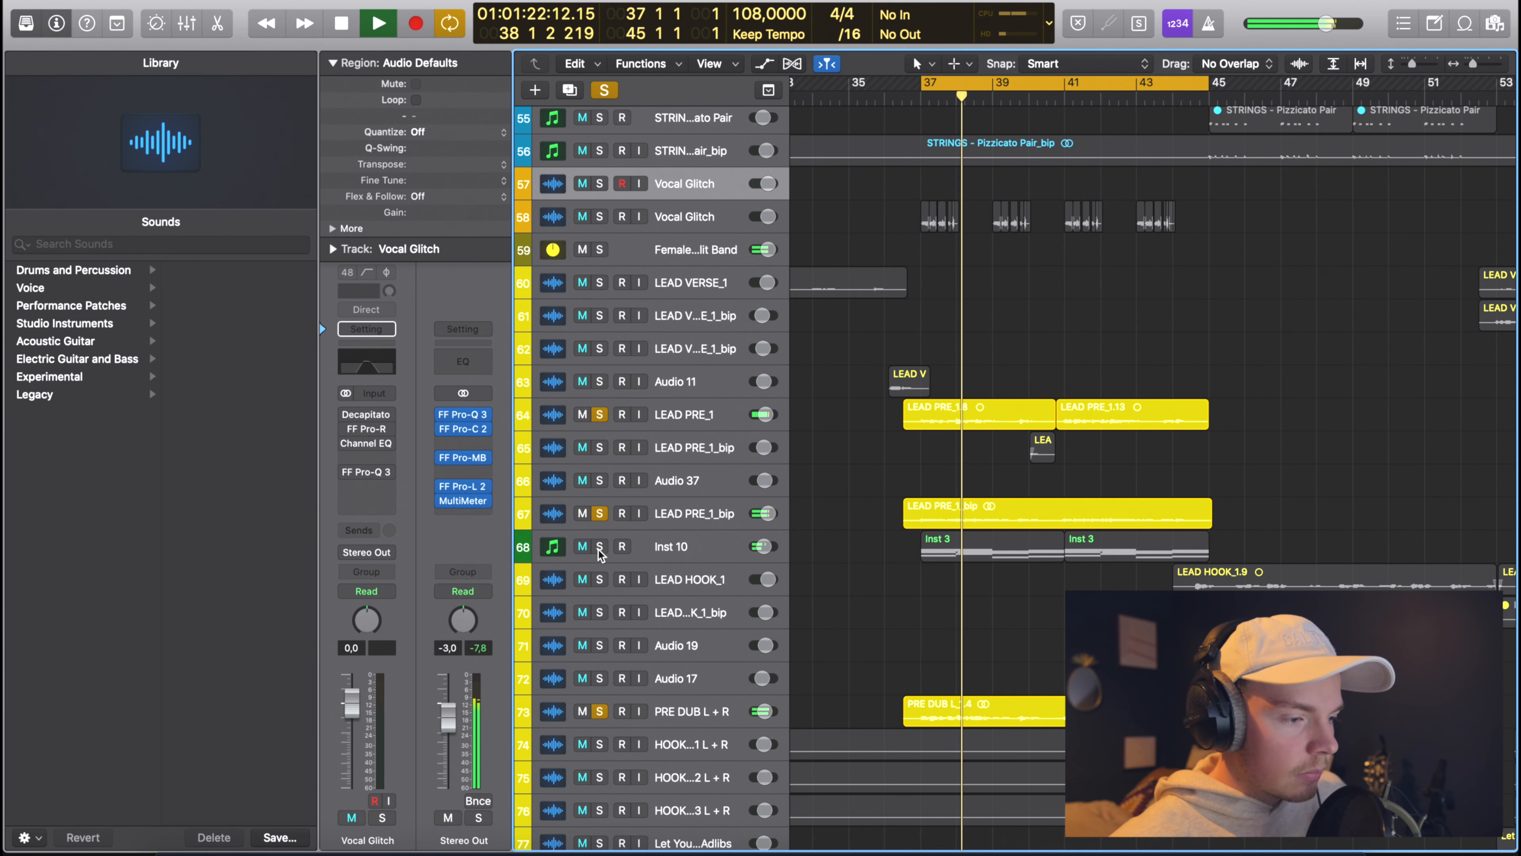
{"action": "left_click", "coordinate": [600, 548]}
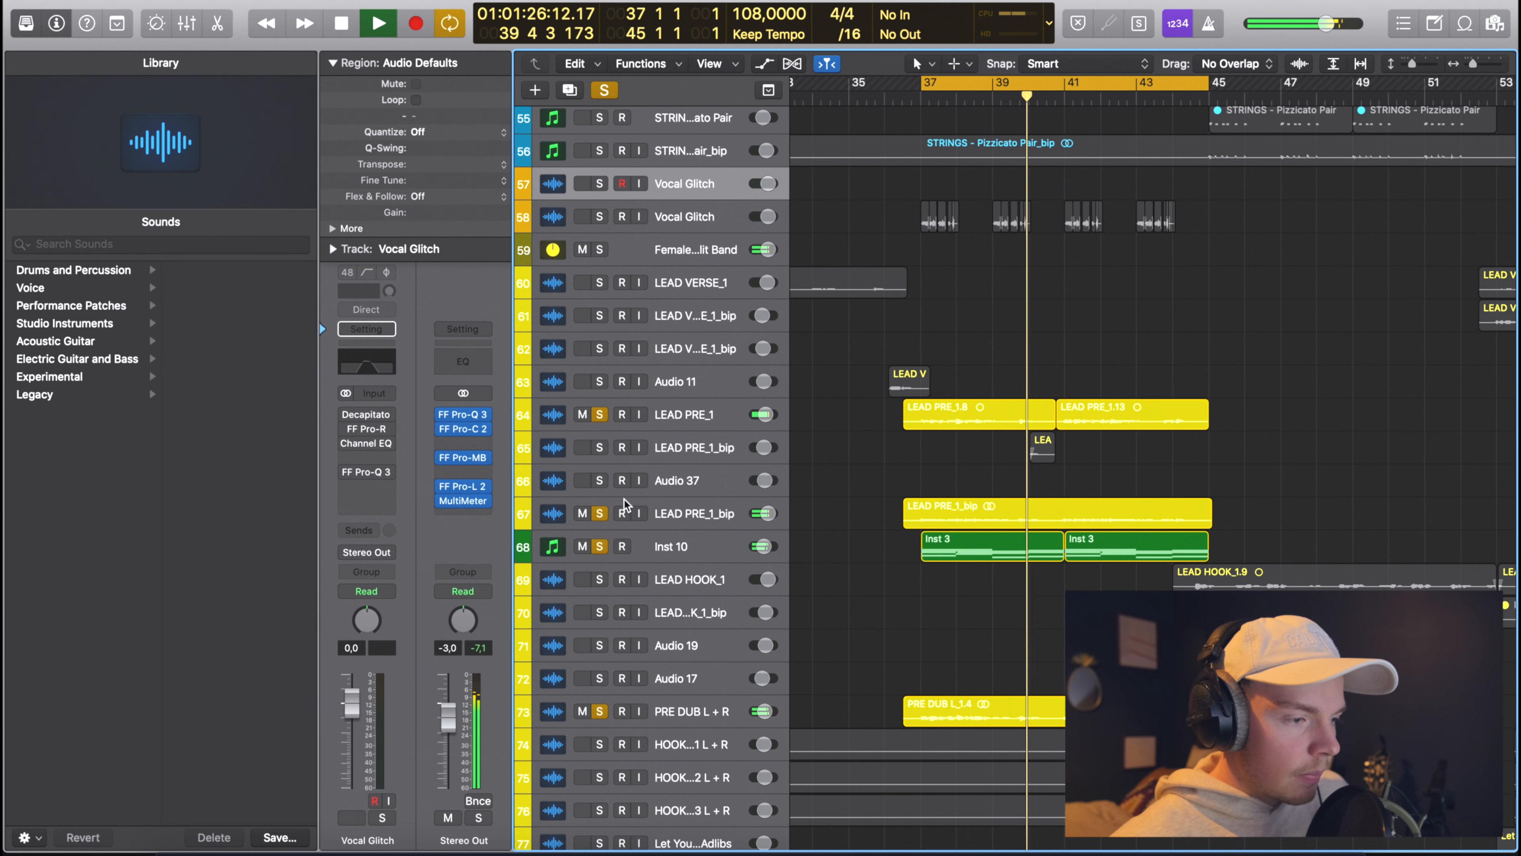
{"action": "key", "text": "space"}
{"action": "left_click_drag", "start_coordinate": [598, 421], "coordinate": [611, 714]}
Play the full mix from bar 37 and turn off the cycle during playback.
{"action": "key", "text": "space"}
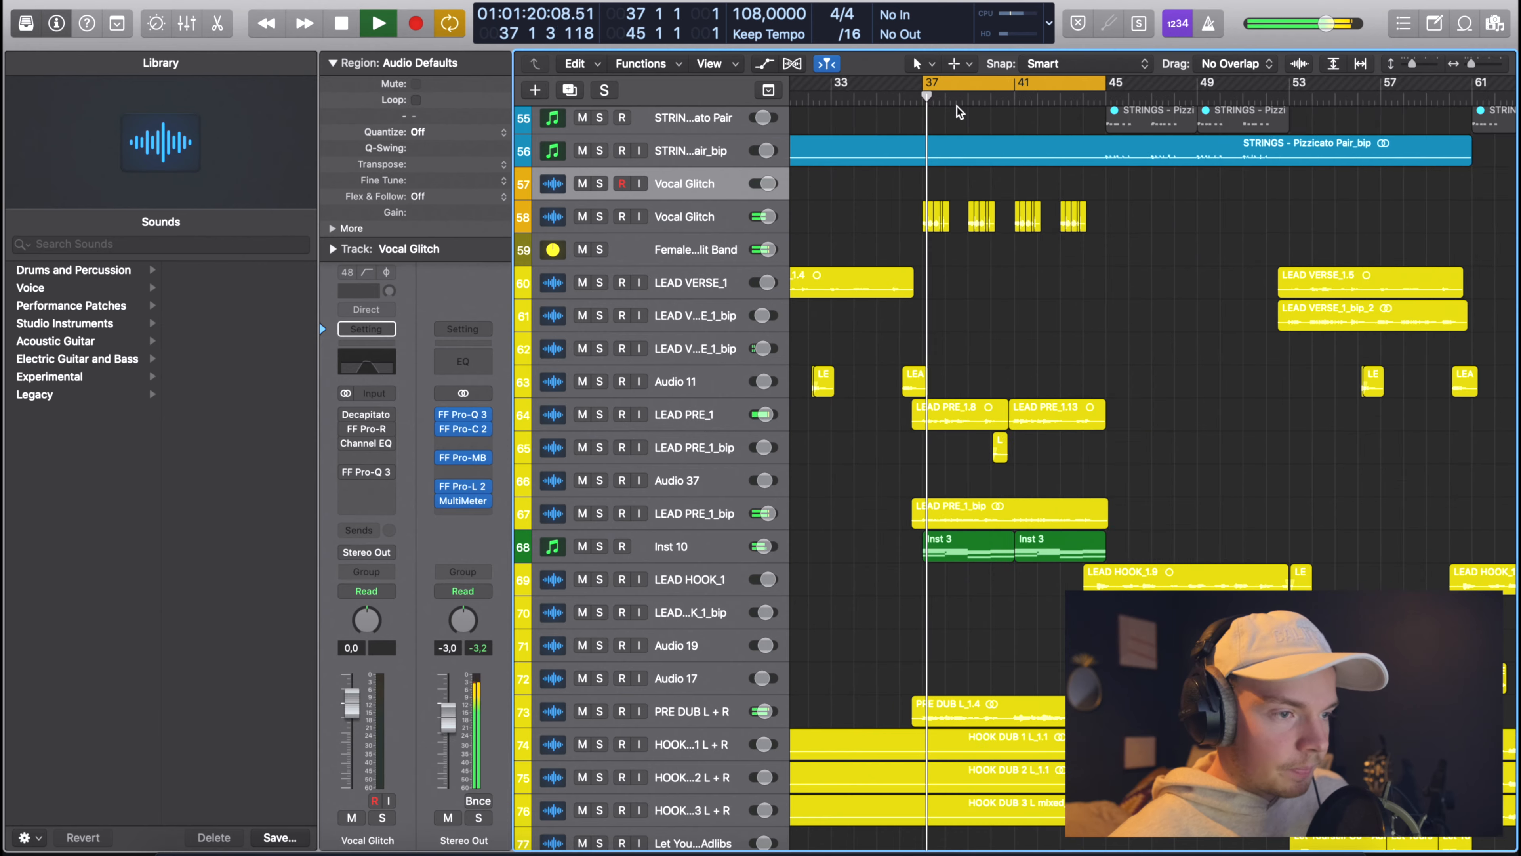
{"action": "key", "text": "super+Left"}
{"action": "scroll", "coordinate": [953, 117], "scroll_direction": "up", "scroll_amount": 5}
{"action": "scroll", "coordinate": [910, 203], "scroll_direction": "up", "scroll_amount": 5}
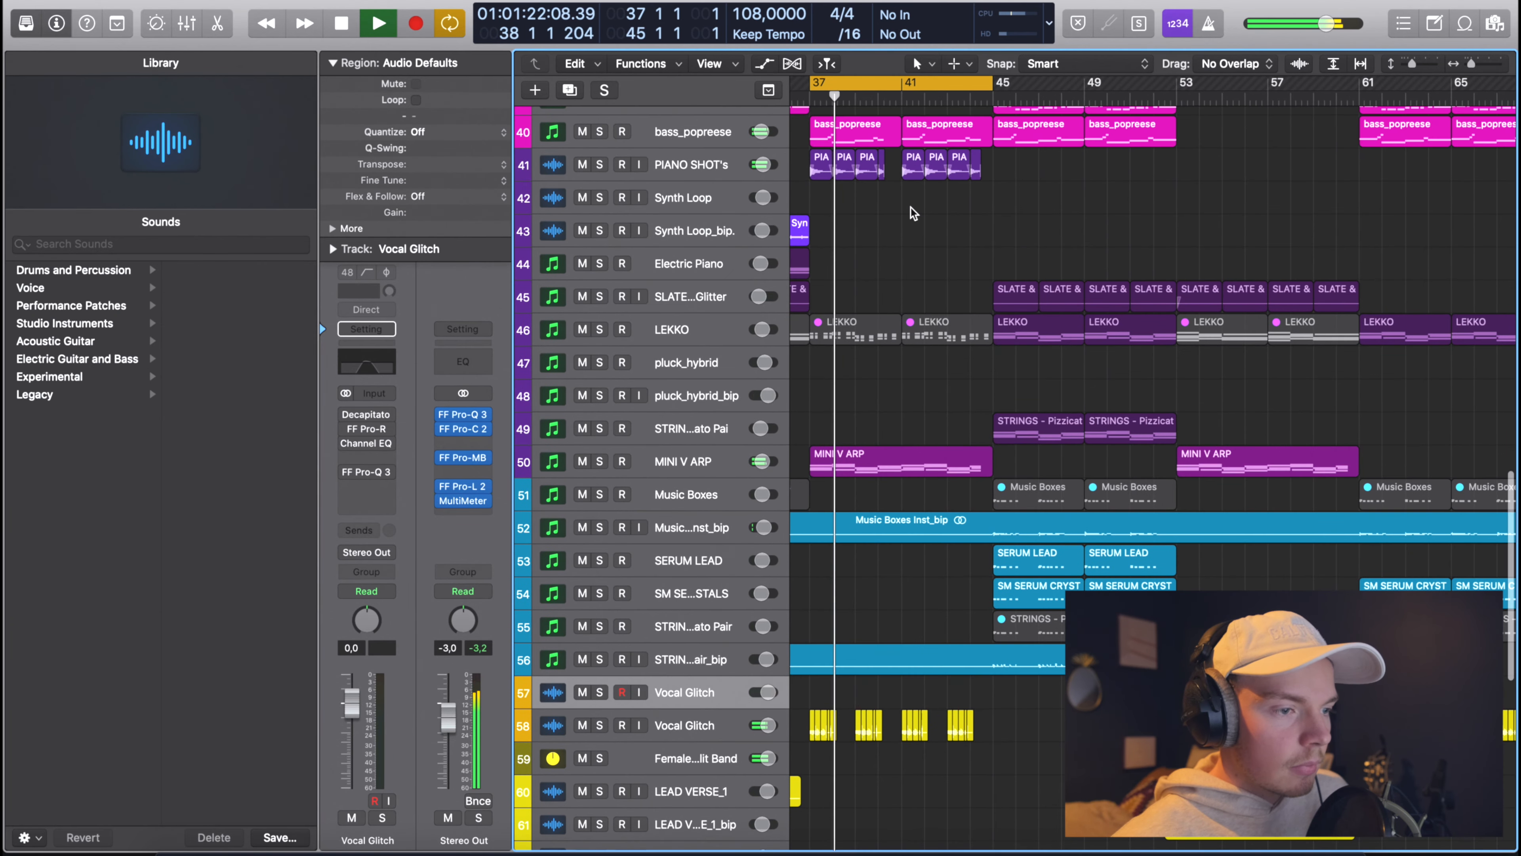
{"action": "scroll", "coordinate": [902, 214], "scroll_direction": "up", "scroll_amount": 8}
{"action": "scroll", "coordinate": [904, 216], "scroll_direction": "up", "scroll_amount": 15}
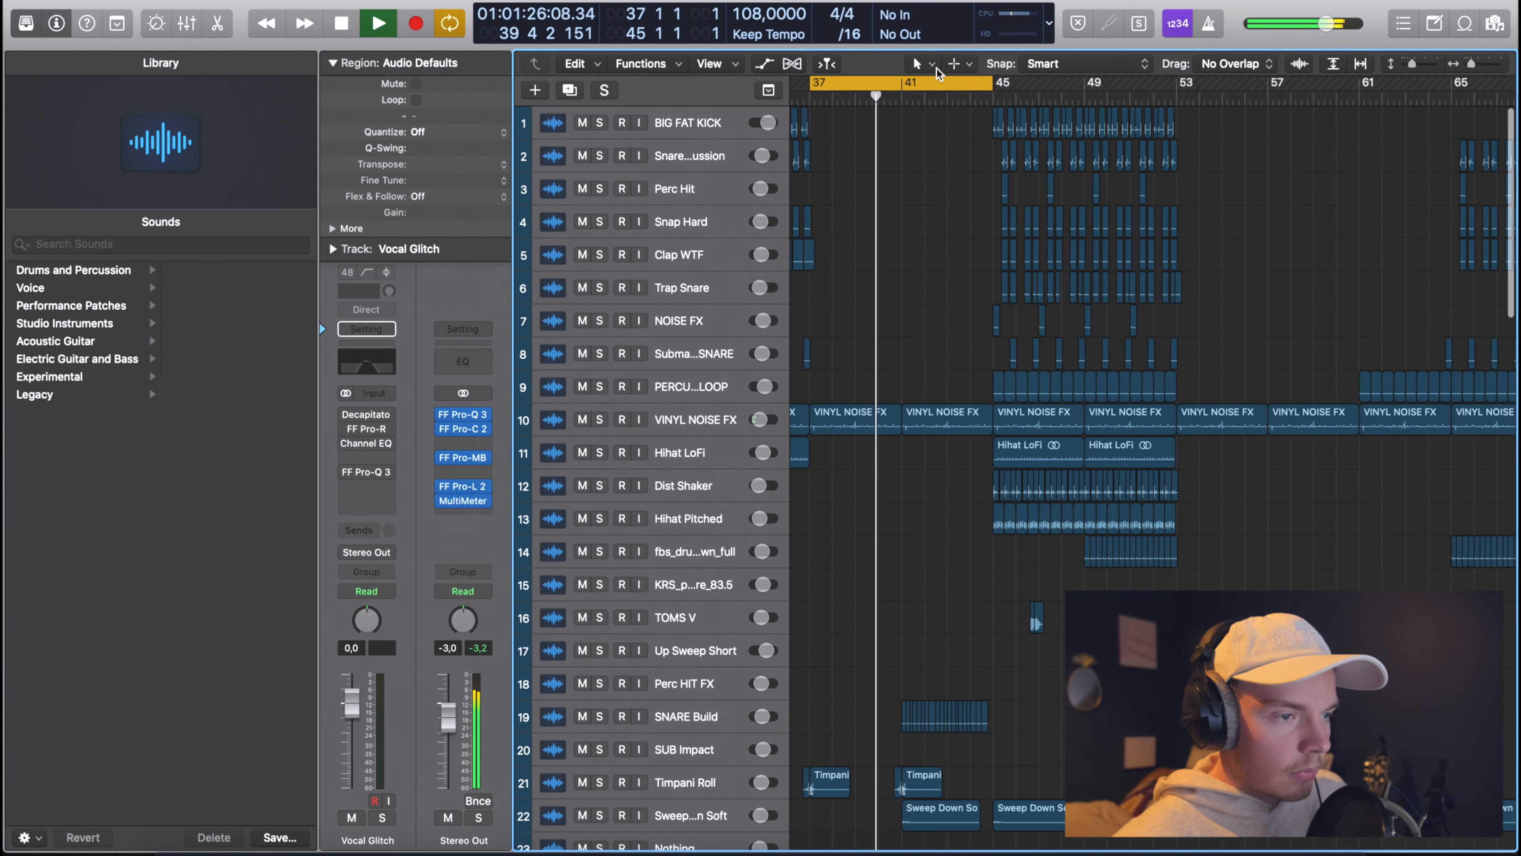
{"action": "key", "text": "c"}
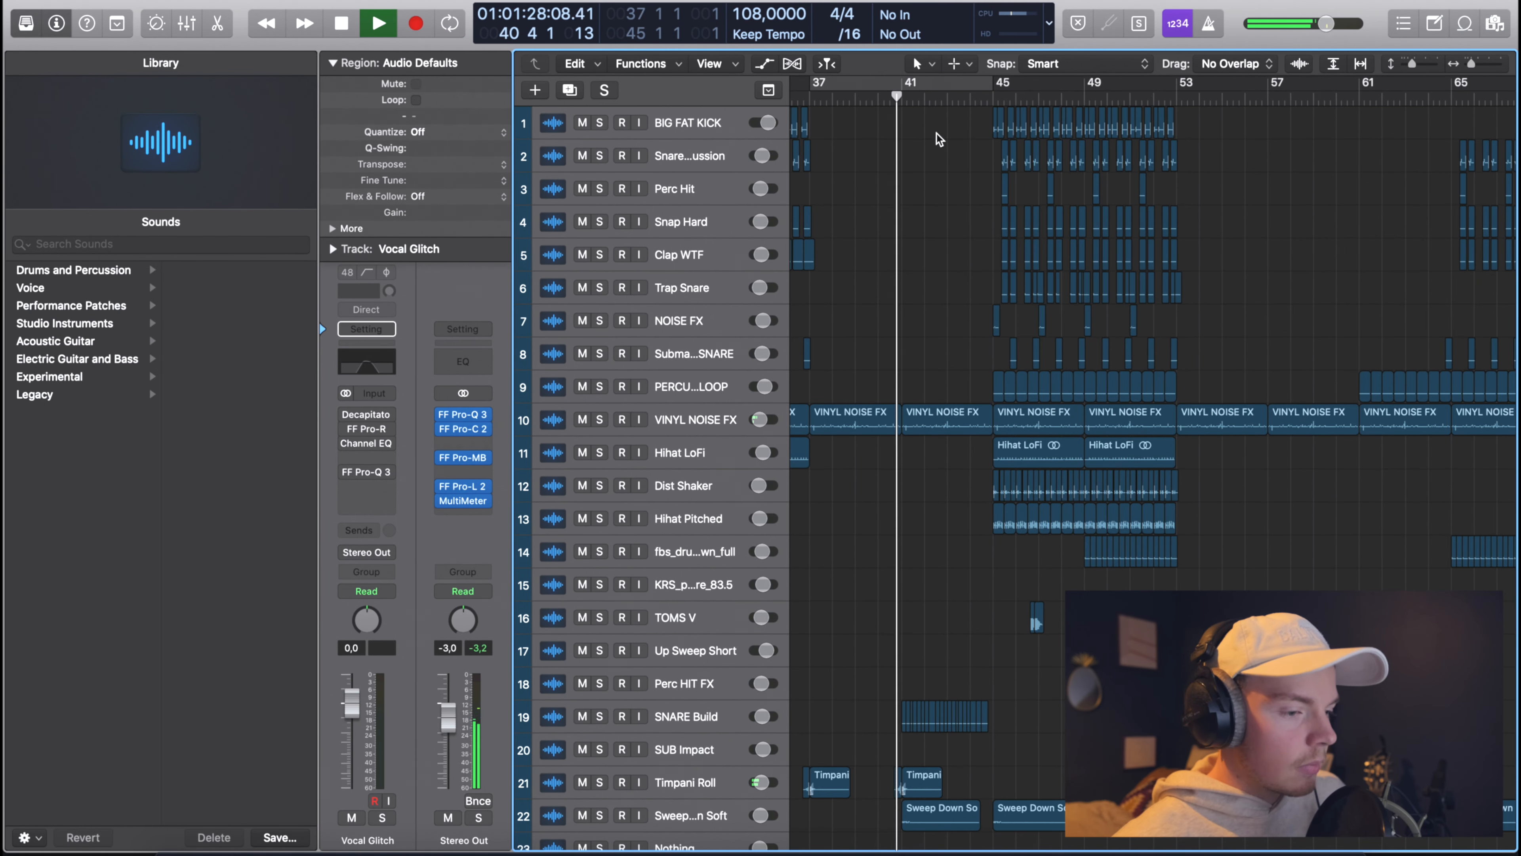
Let playback run past bar 45 into the hook, following the drum and vocal tracks, and stop it.
{"action": "scroll", "coordinate": [946, 135], "scroll_direction": "right", "scroll_amount": 3}
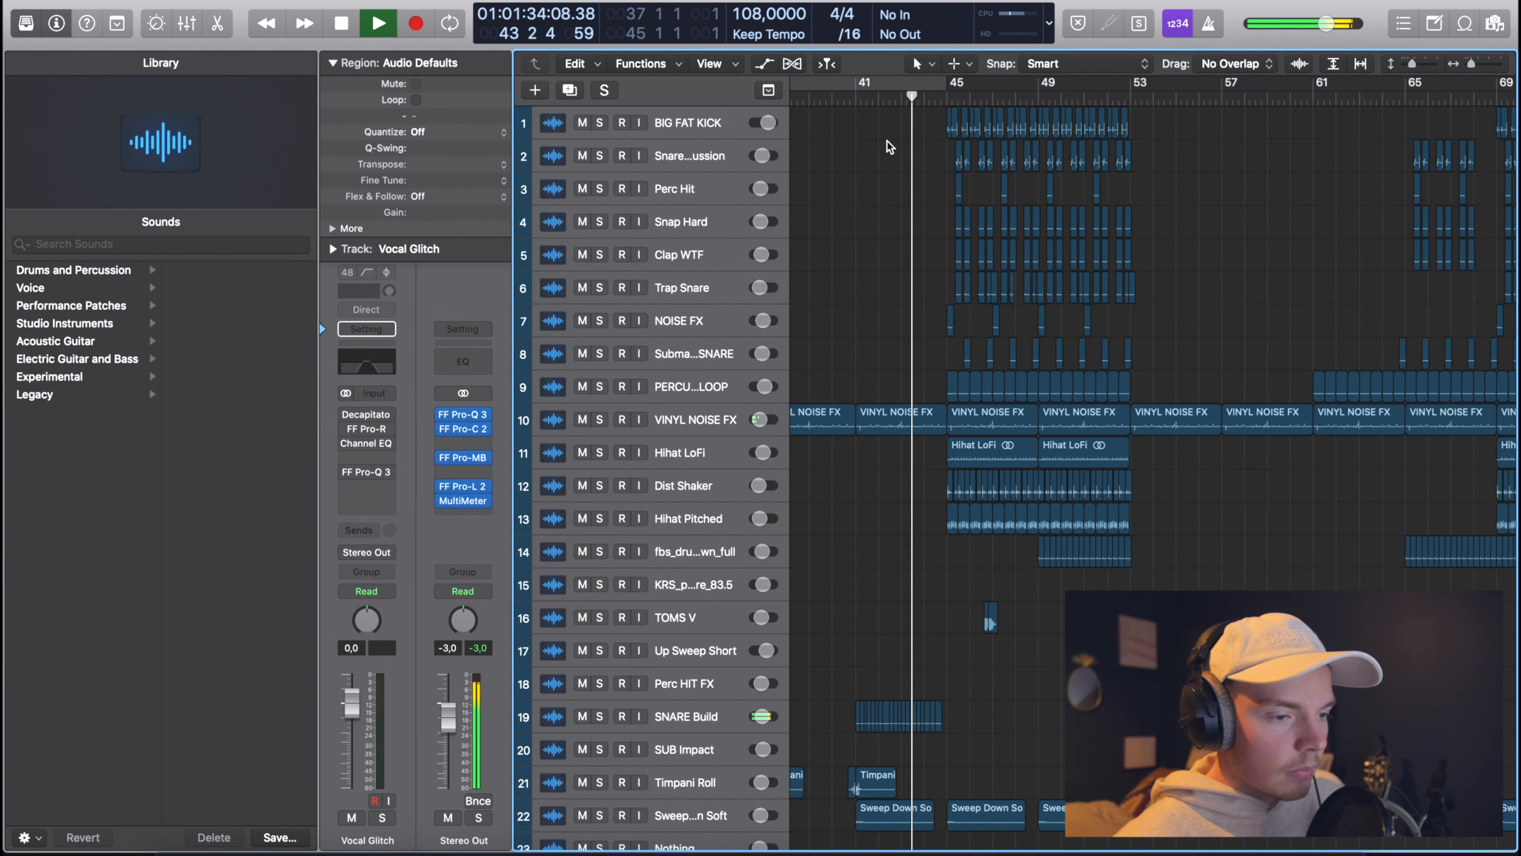
{"action": "scroll", "coordinate": [888, 142], "scroll_direction": "down", "scroll_amount": 10}
{"action": "scroll", "coordinate": [888, 141], "scroll_direction": "down", "scroll_amount": 20}
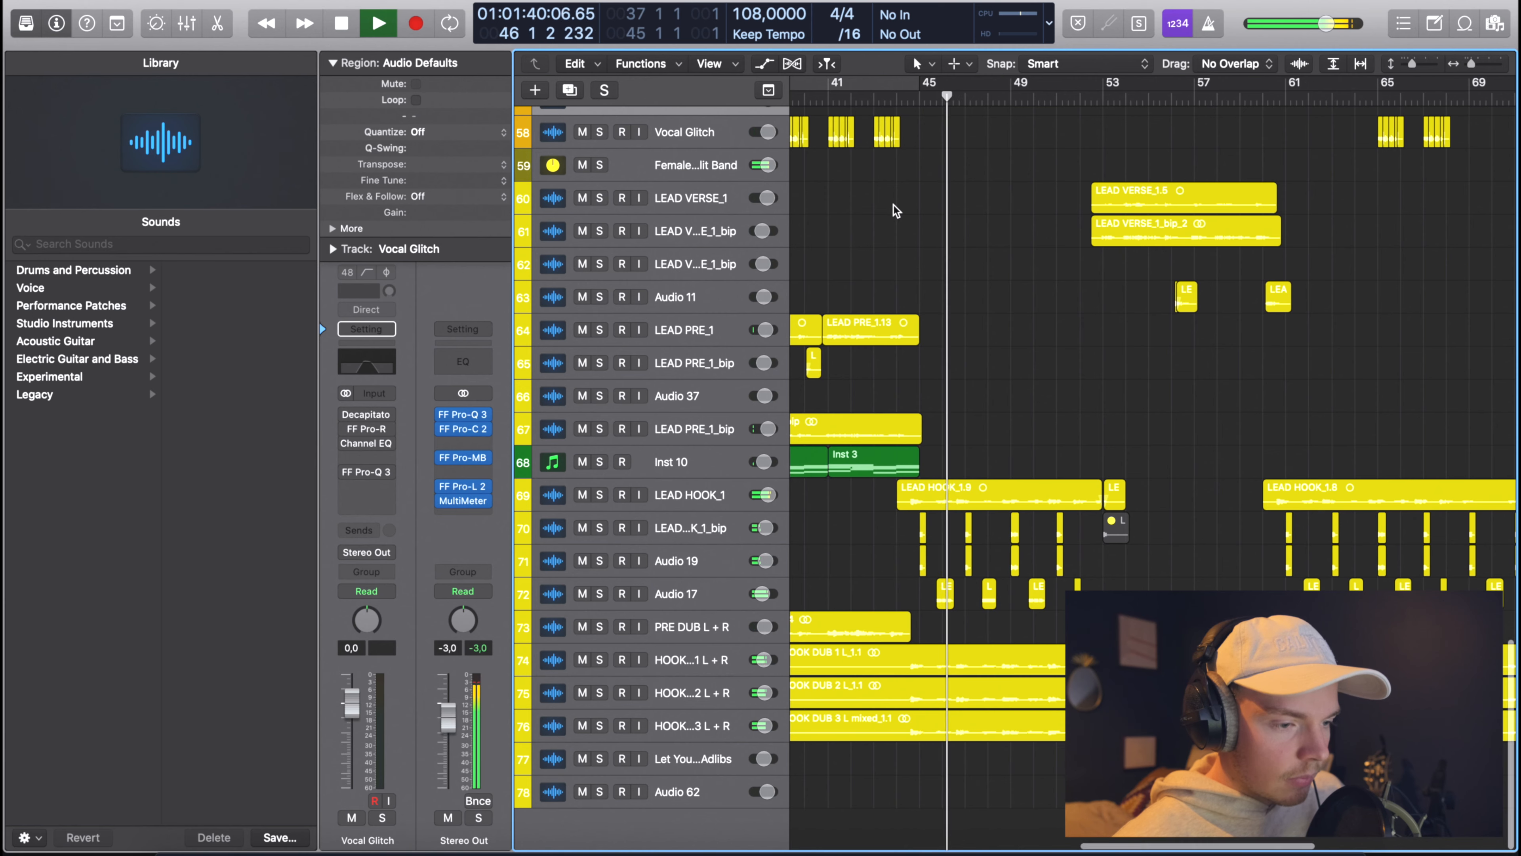
{"action": "scroll", "coordinate": [894, 206], "scroll_direction": "up", "scroll_amount": 3}
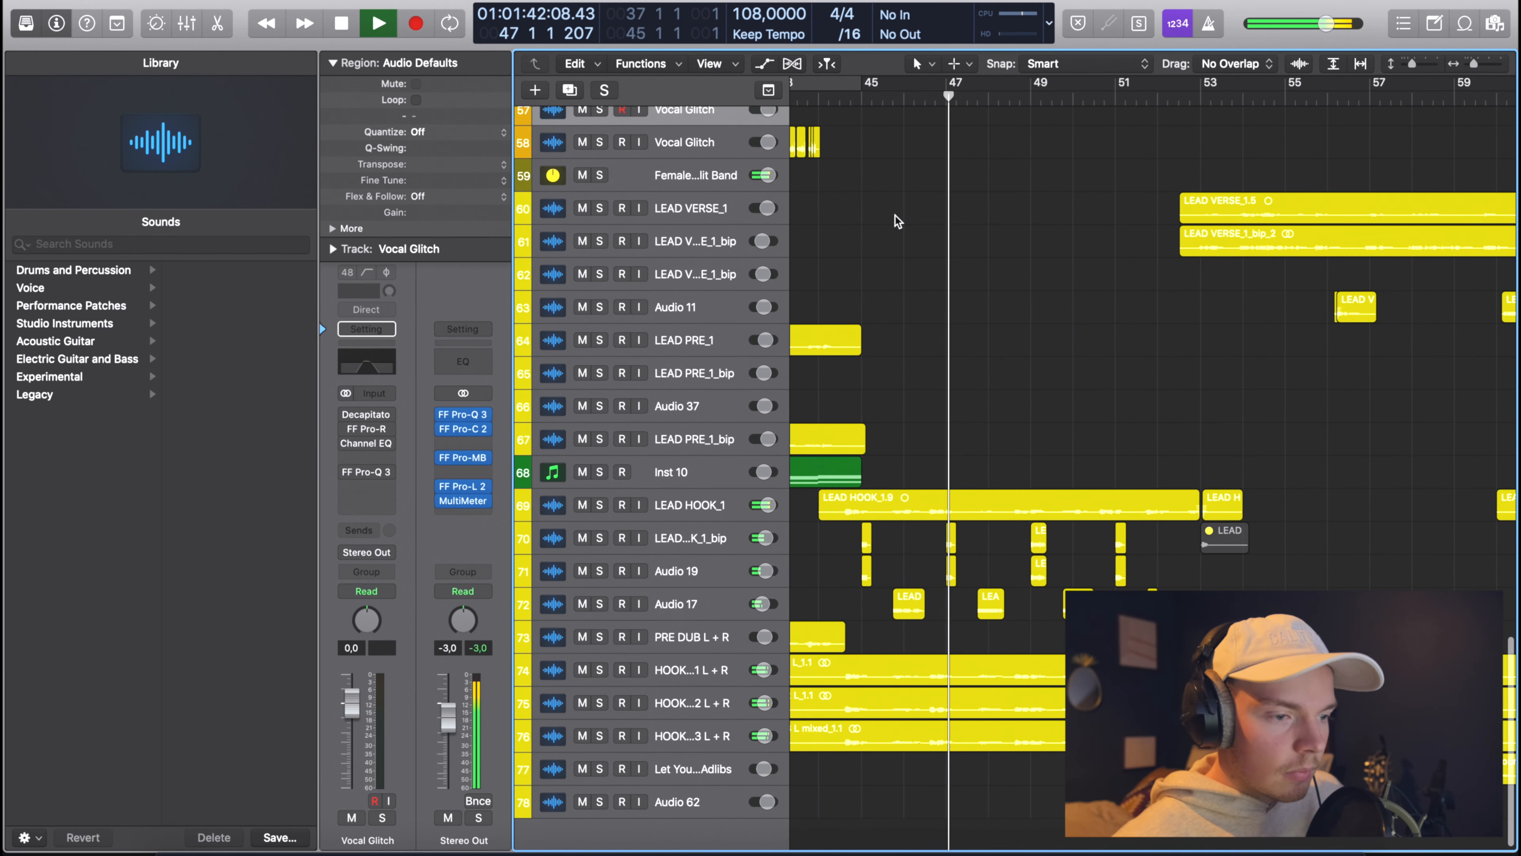
{"action": "key", "text": "space"}
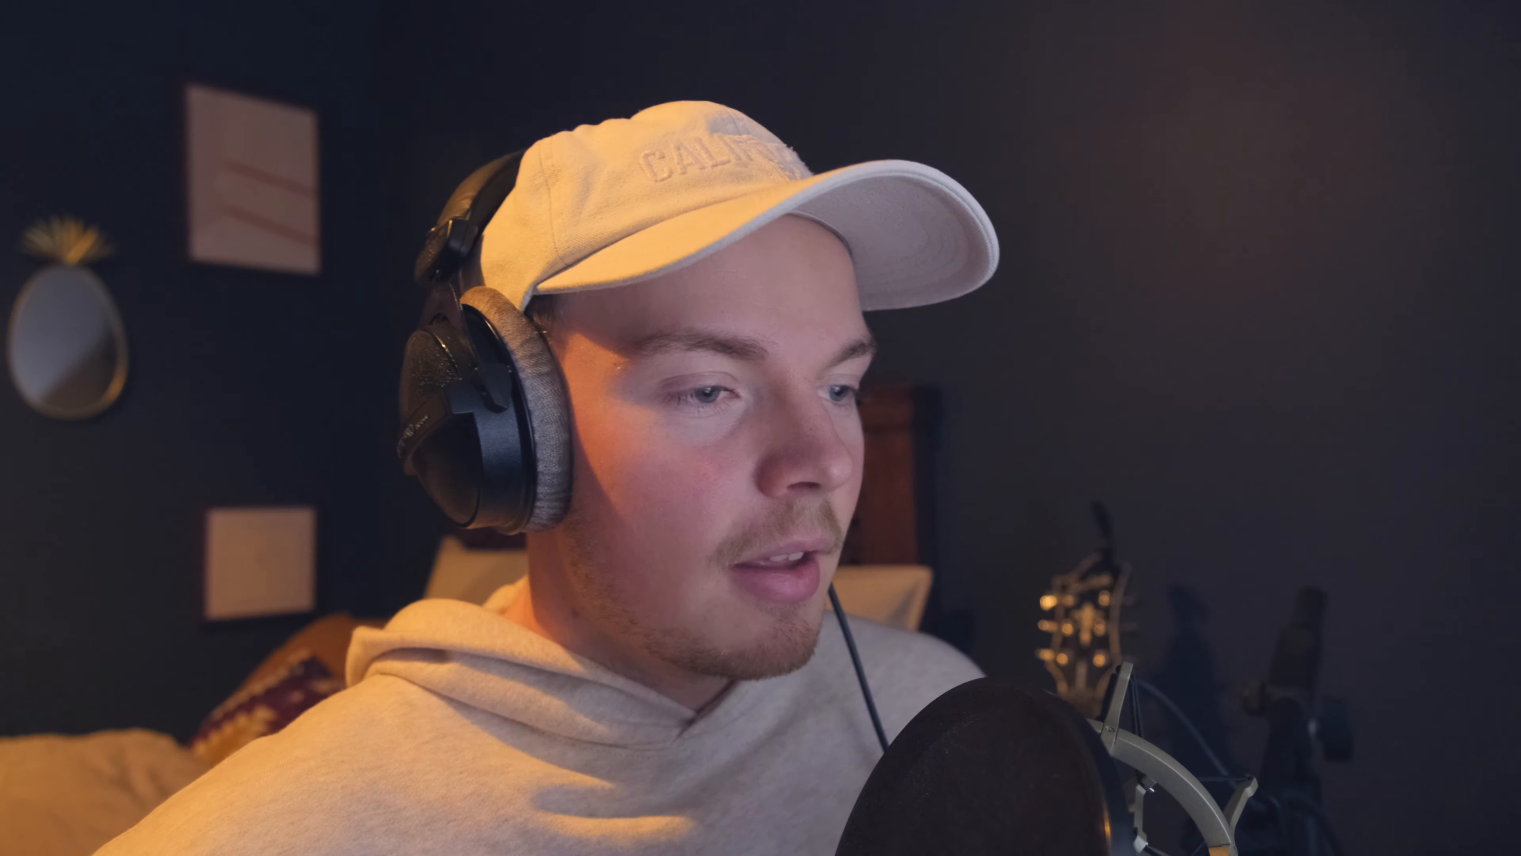